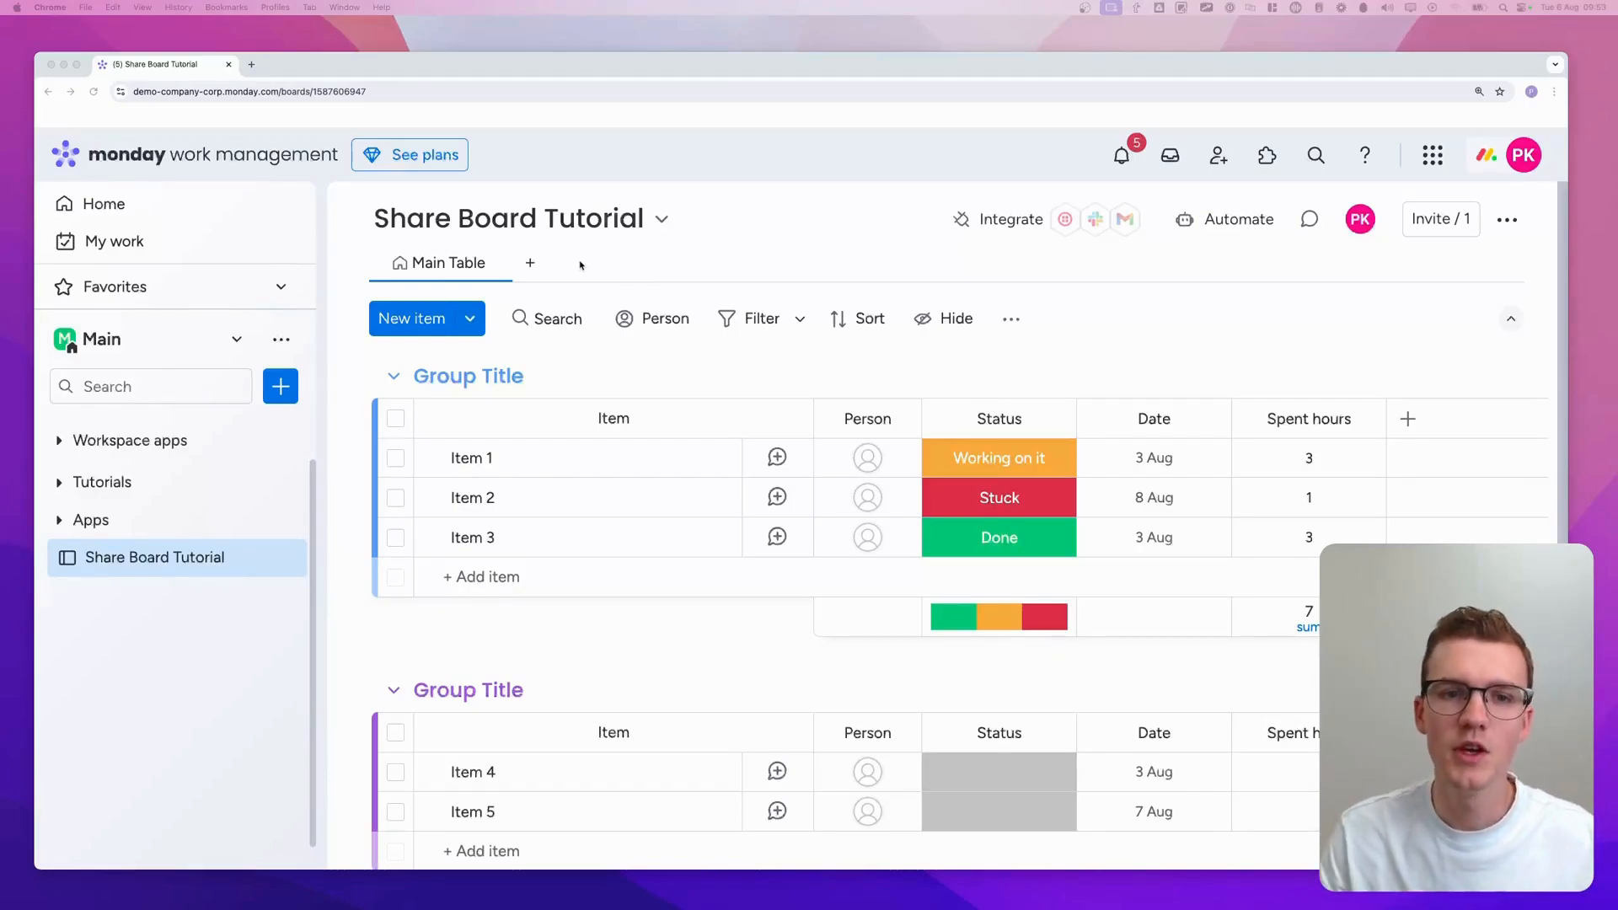
# Step: Publish the Main Table view to the web, generating its shareable link and embed code
pyautogui.moveTo(363, 315)
pyautogui.mouseDown()
pyautogui.moveTo(578, 520)
pyautogui.moveTo(623, 535)
pyautogui.mouseUp()
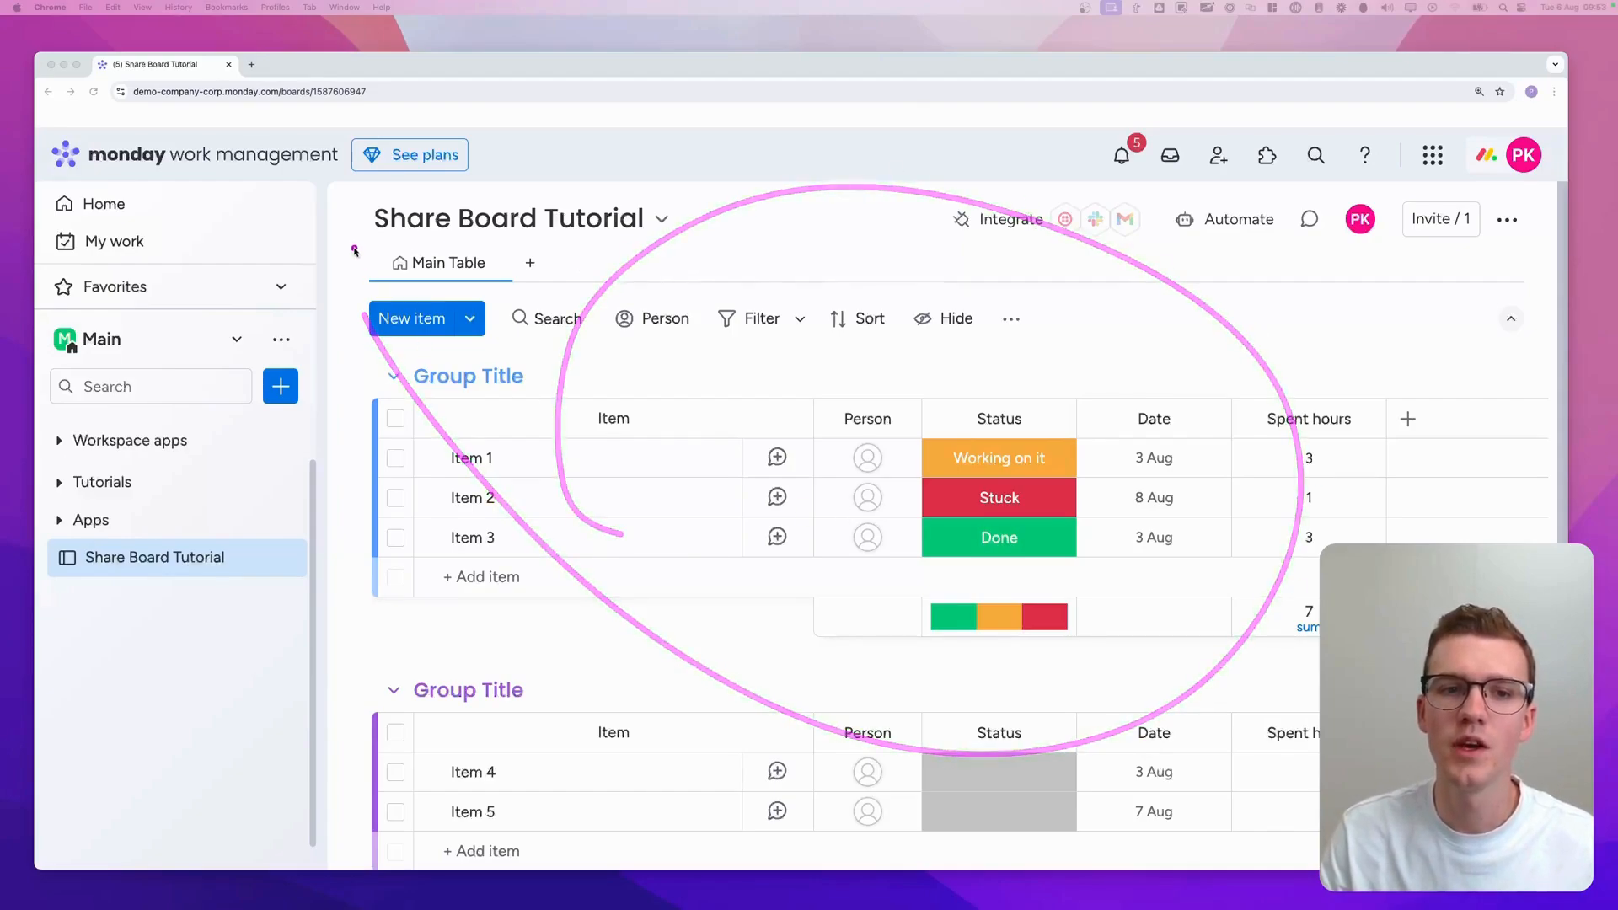
pyautogui.moveTo(358, 239)
pyautogui.mouseDown()
pyautogui.moveTo(358, 274)
pyautogui.moveTo(523, 303)
pyautogui.moveTo(476, 224)
pyautogui.moveTo(333, 234)
pyautogui.mouseUp()
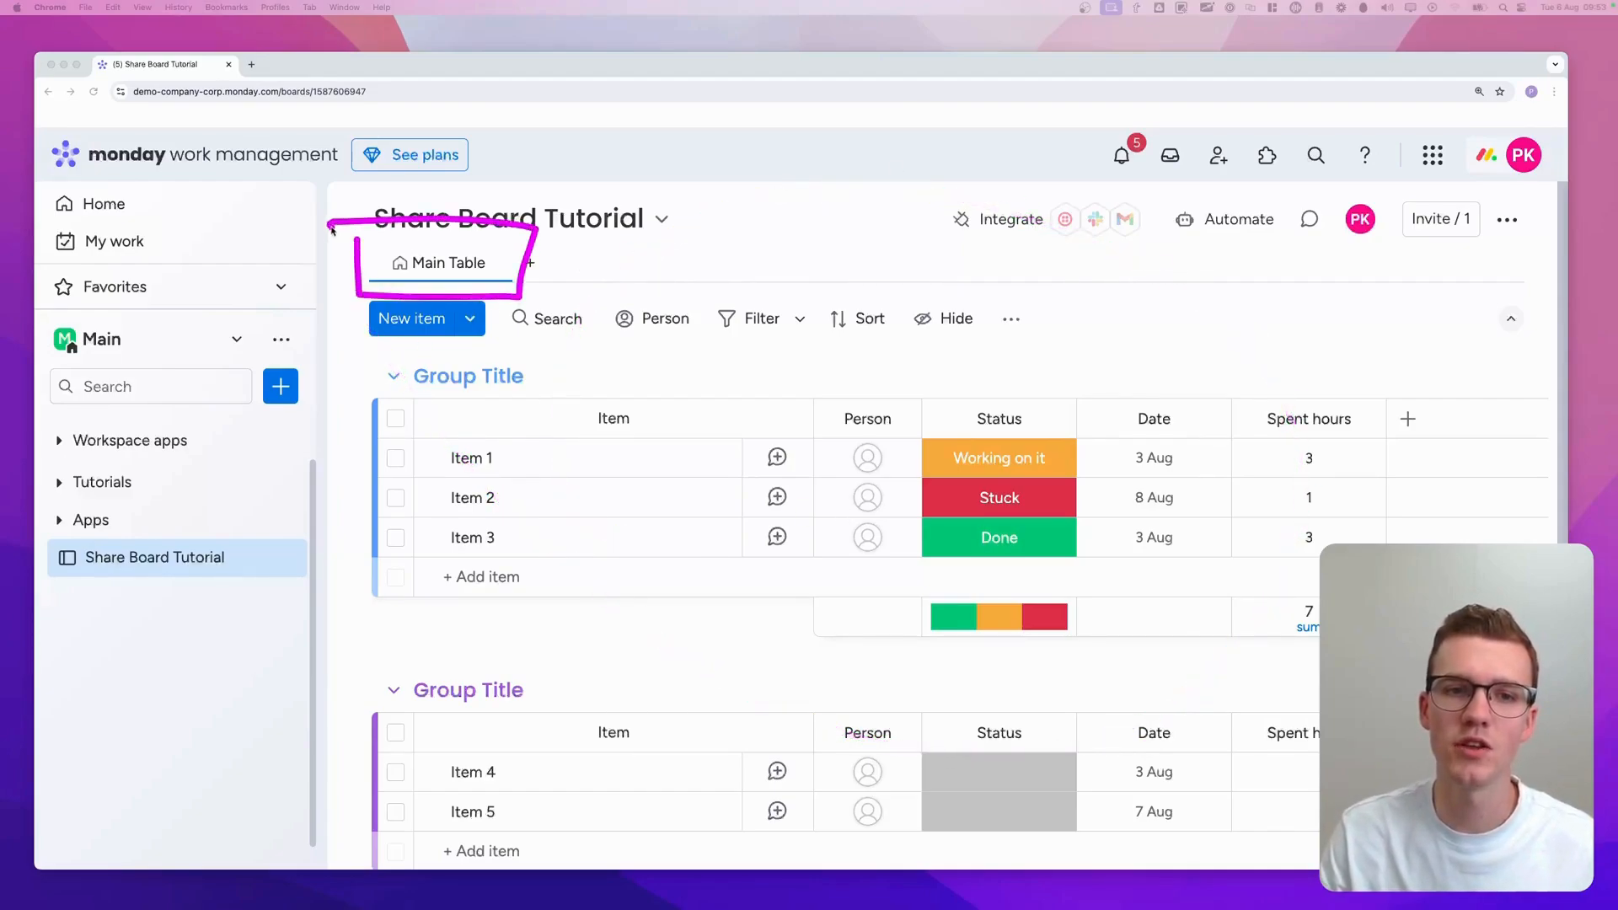
pyautogui.click(472, 271)
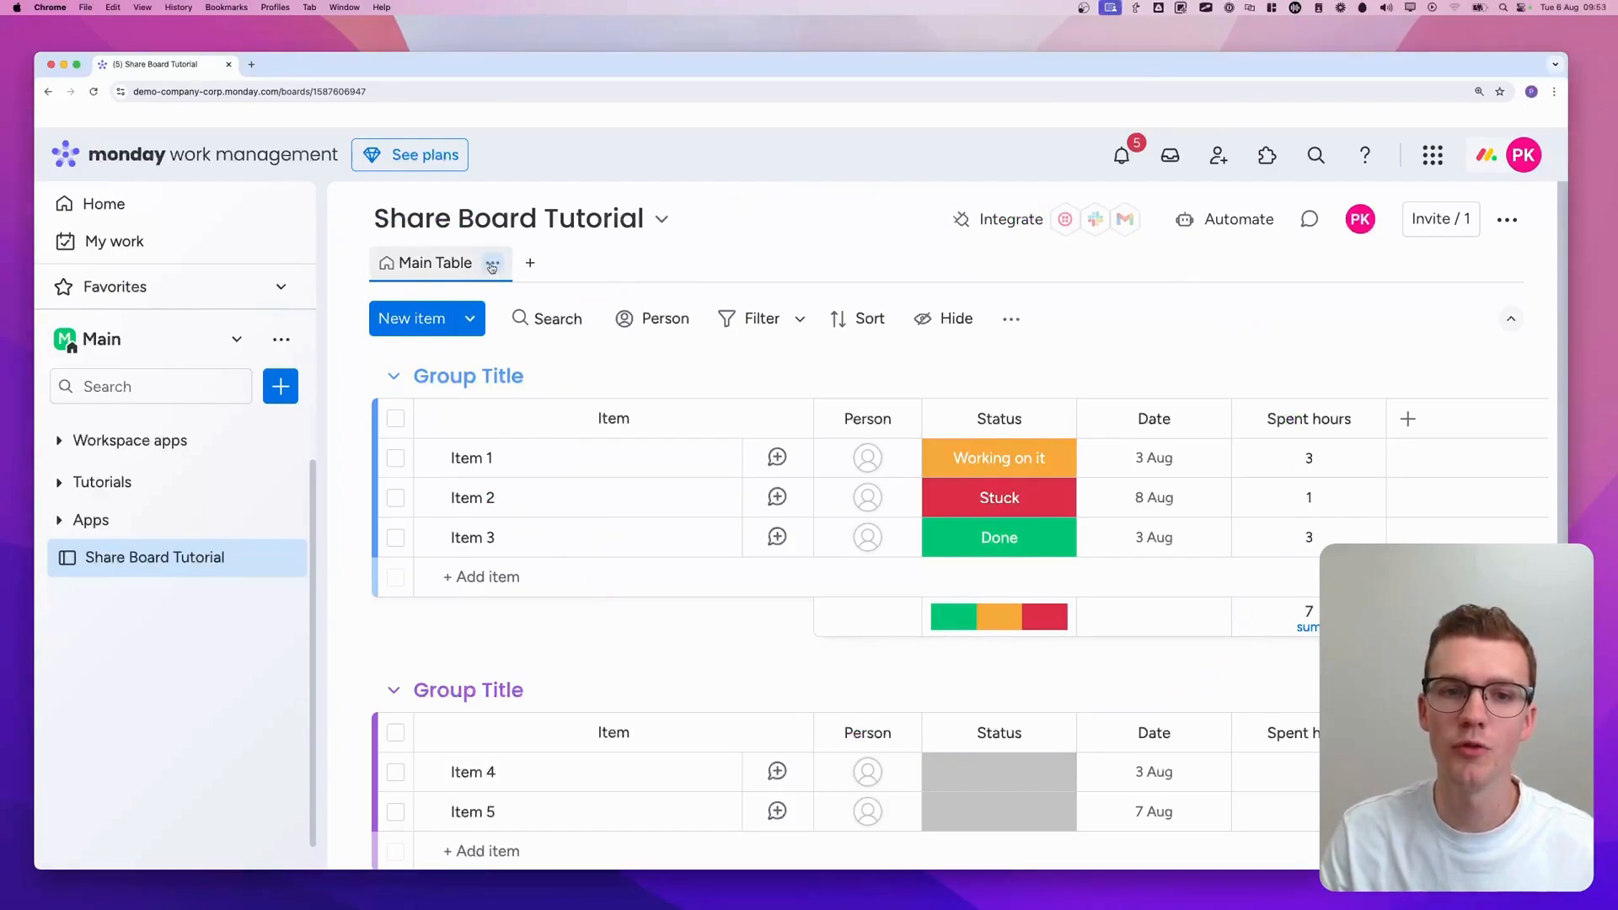
pyautogui.click(498, 262)
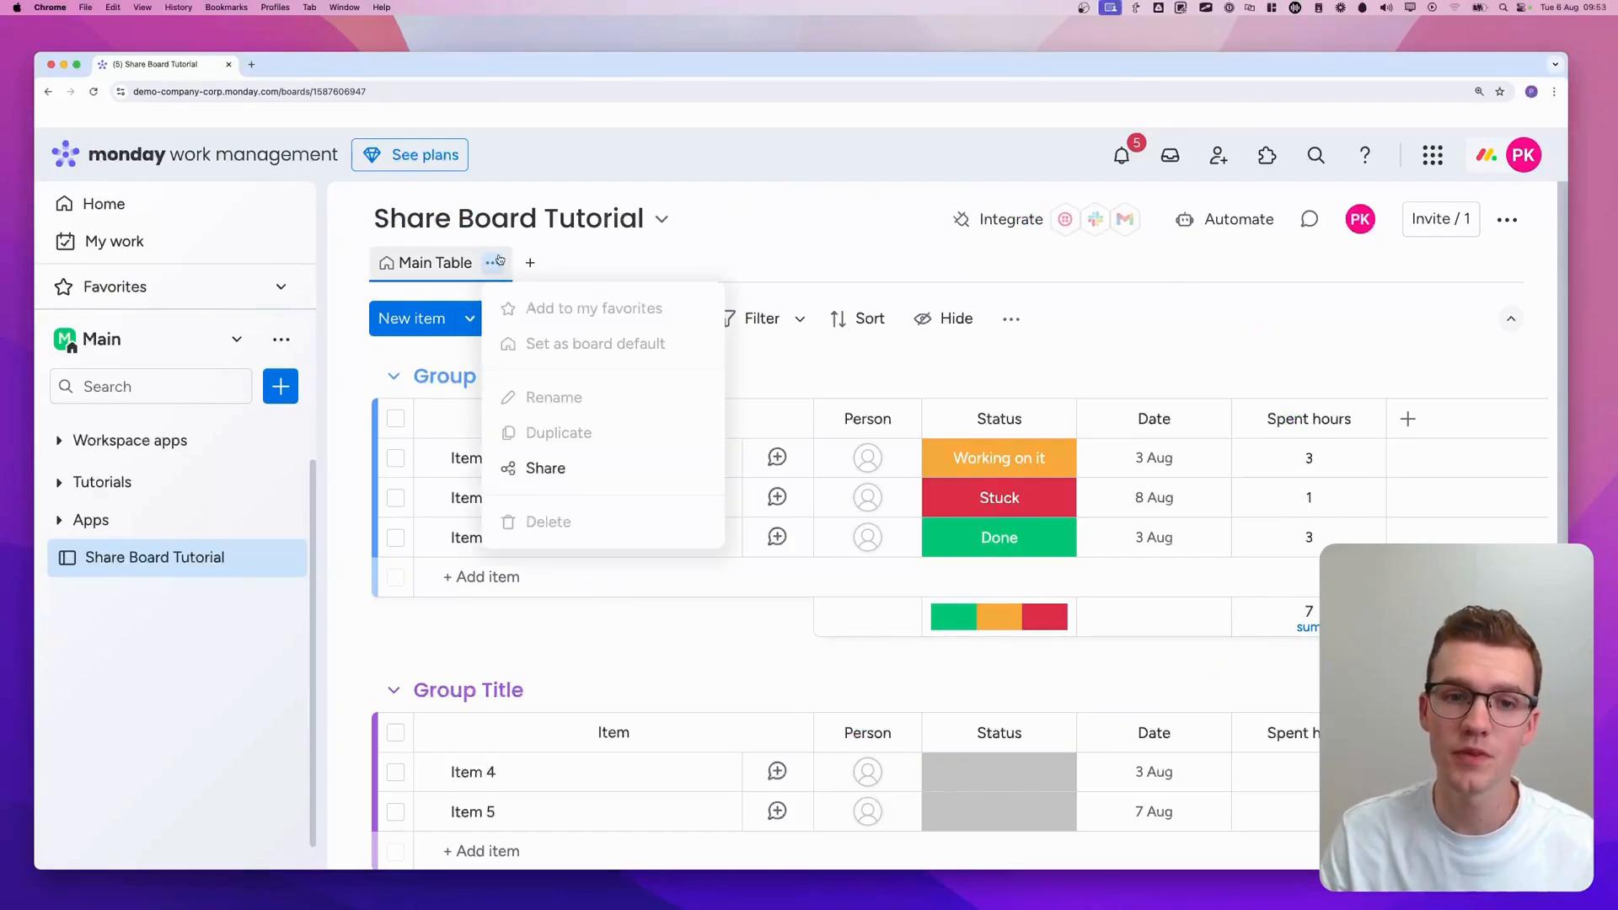
pyautogui.click(566, 466)
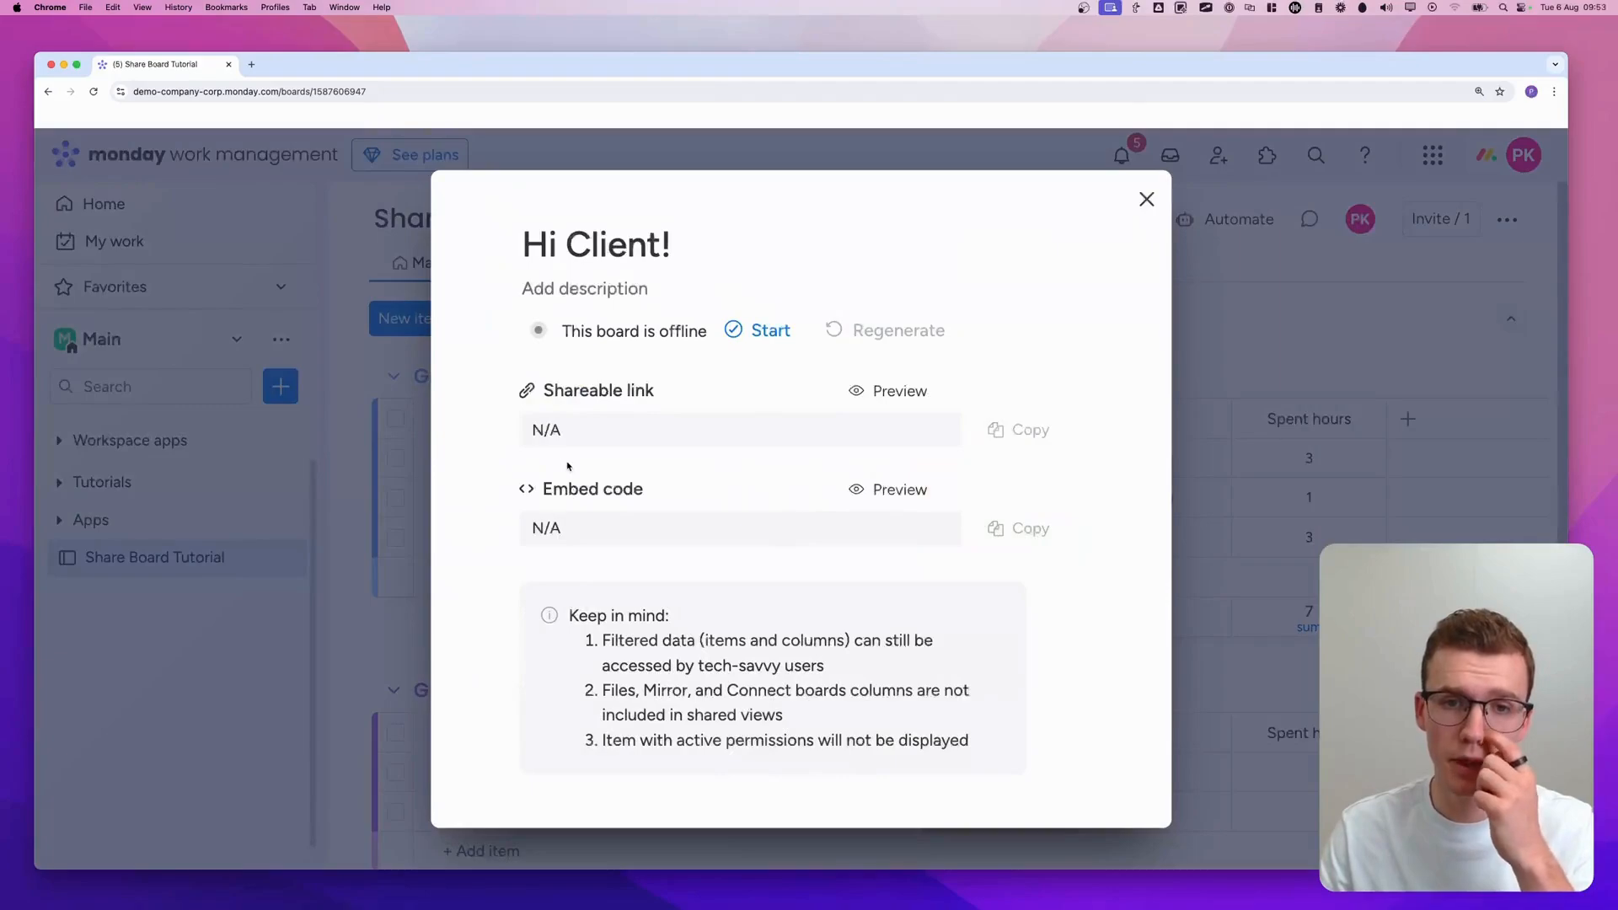
pyautogui.click(744, 329)
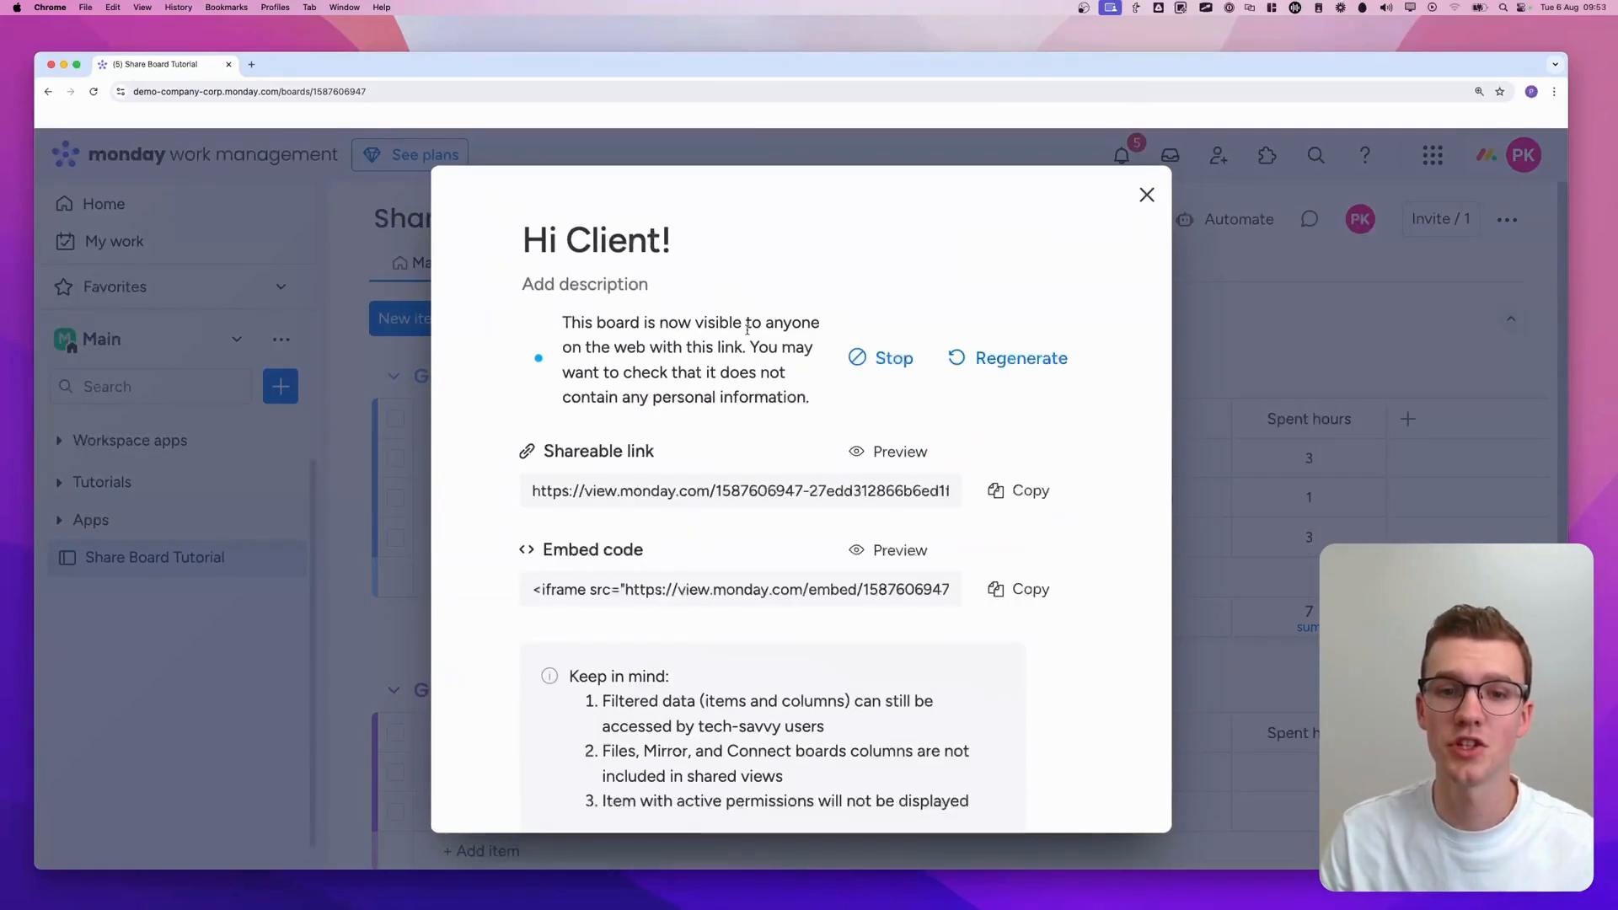
pyautogui.moveTo(490, 423)
pyautogui.mouseDown()
pyautogui.moveTo(614, 423)
pyautogui.moveTo(1017, 515)
pyautogui.moveTo(466, 460)
pyautogui.moveTo(611, 440)
pyautogui.mouseUp()
pyautogui.moveTo(502, 524)
pyautogui.mouseDown()
pyautogui.moveTo(1162, 582)
pyautogui.moveTo(468, 527)
pyautogui.mouseUp()
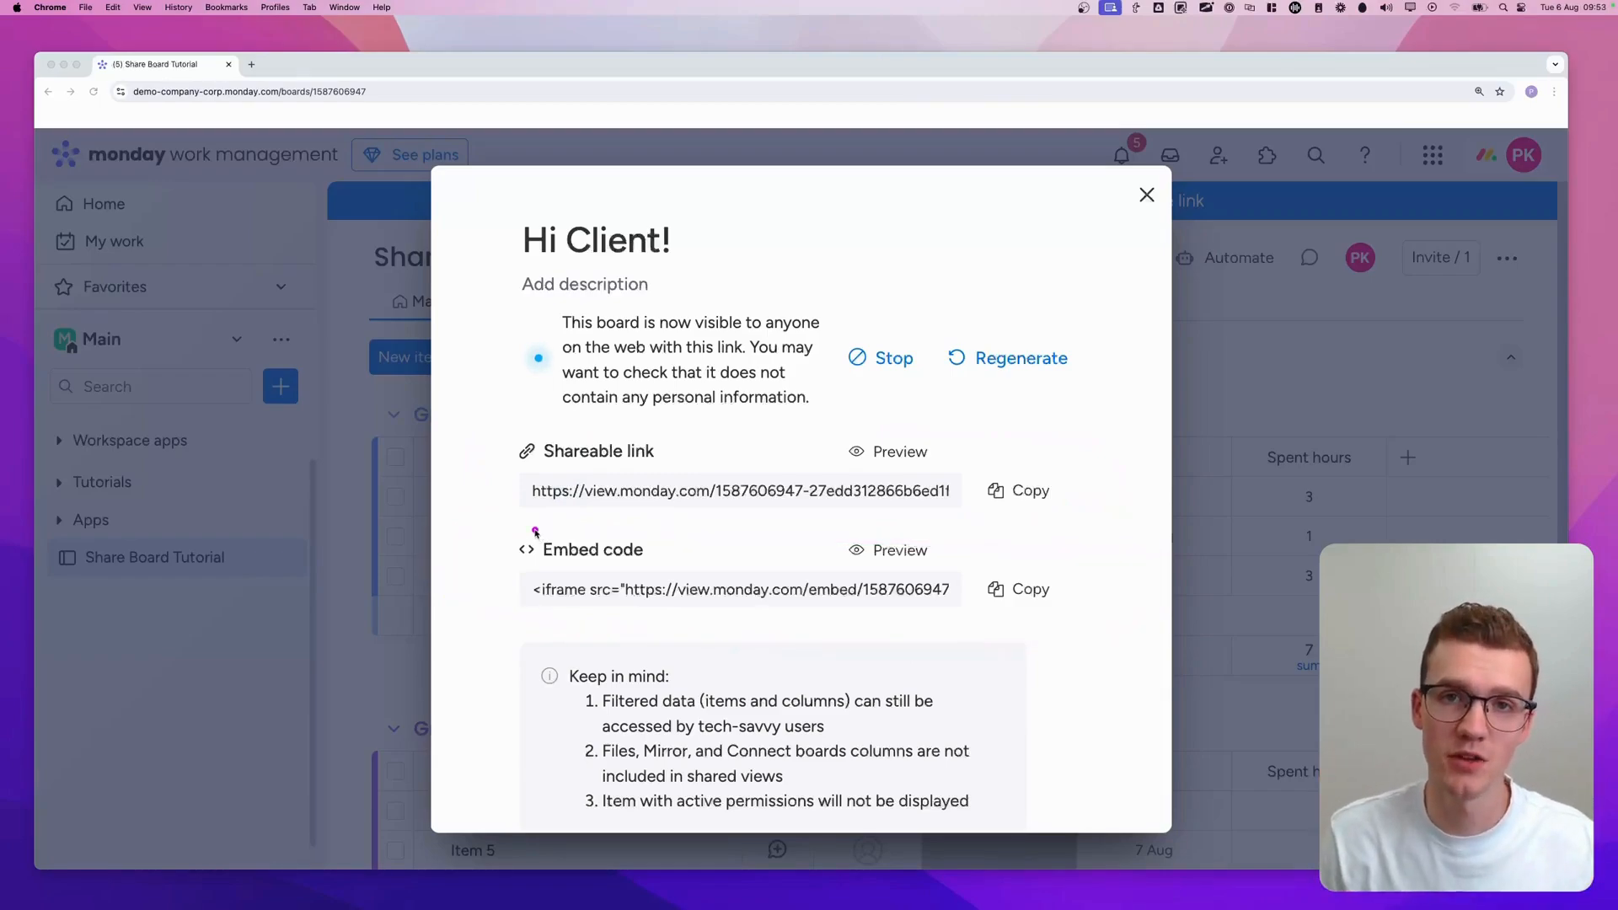
pyautogui.moveTo(535, 531)
pyautogui.mouseDown()
pyautogui.moveTo(995, 543)
pyautogui.moveTo(438, 590)
pyautogui.moveTo(589, 547)
pyautogui.mouseUp()
pyautogui.moveTo(574, 413)
pyautogui.mouseDown()
pyautogui.moveTo(1143, 460)
pyautogui.moveTo(386, 432)
pyautogui.moveTo(621, 440)
pyautogui.mouseUp()
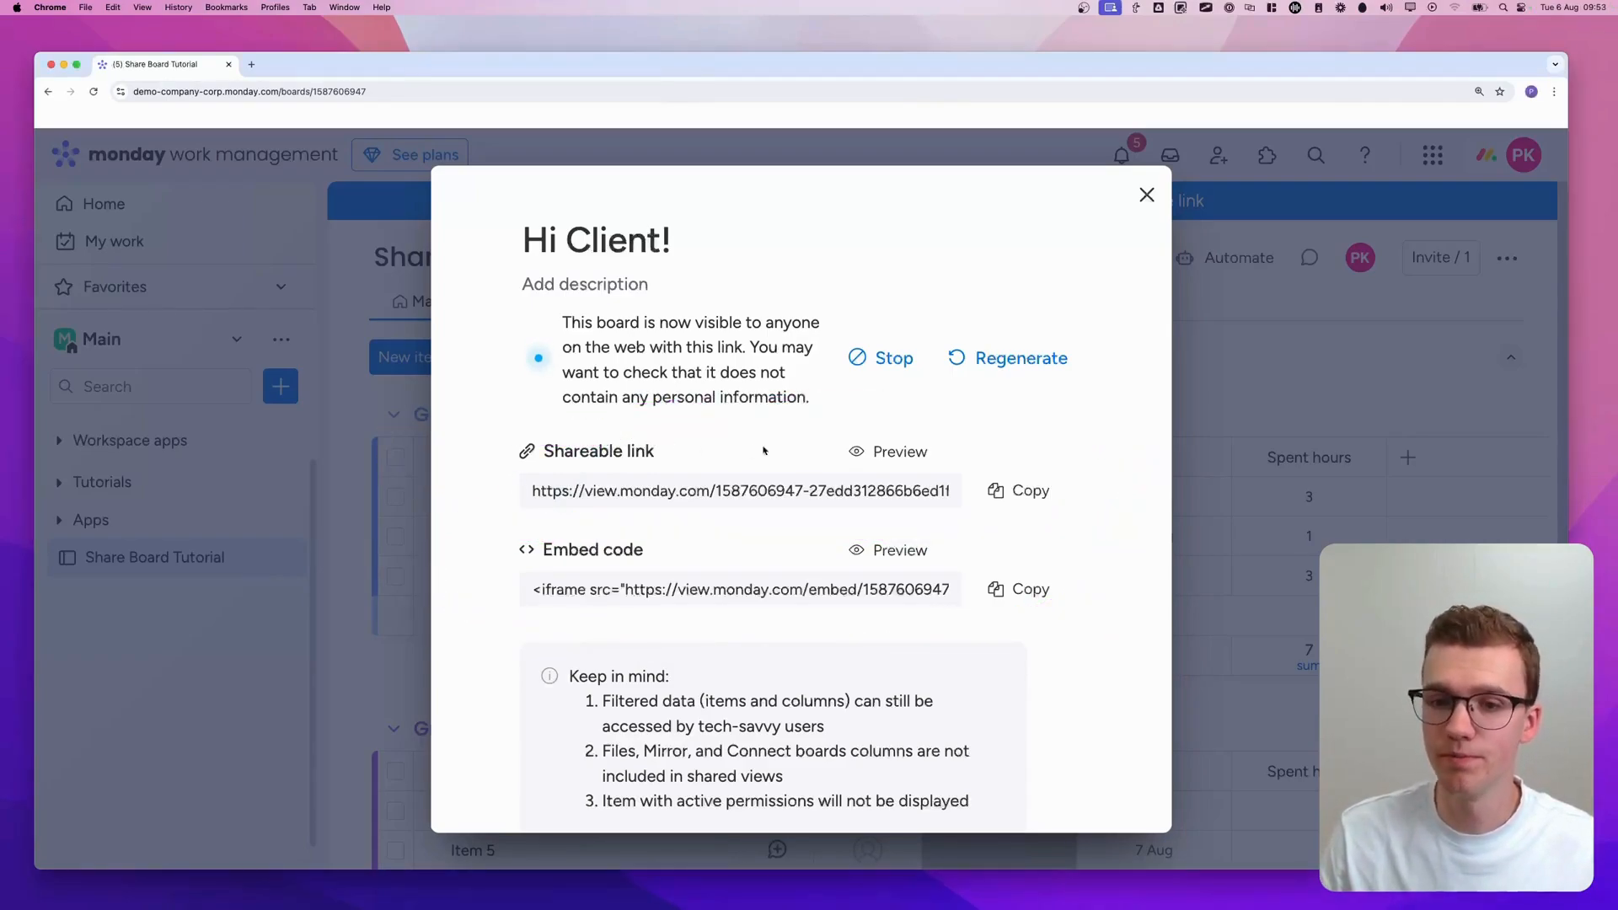
pyautogui.click(1017, 482)
pyautogui.press('super+shift+n')
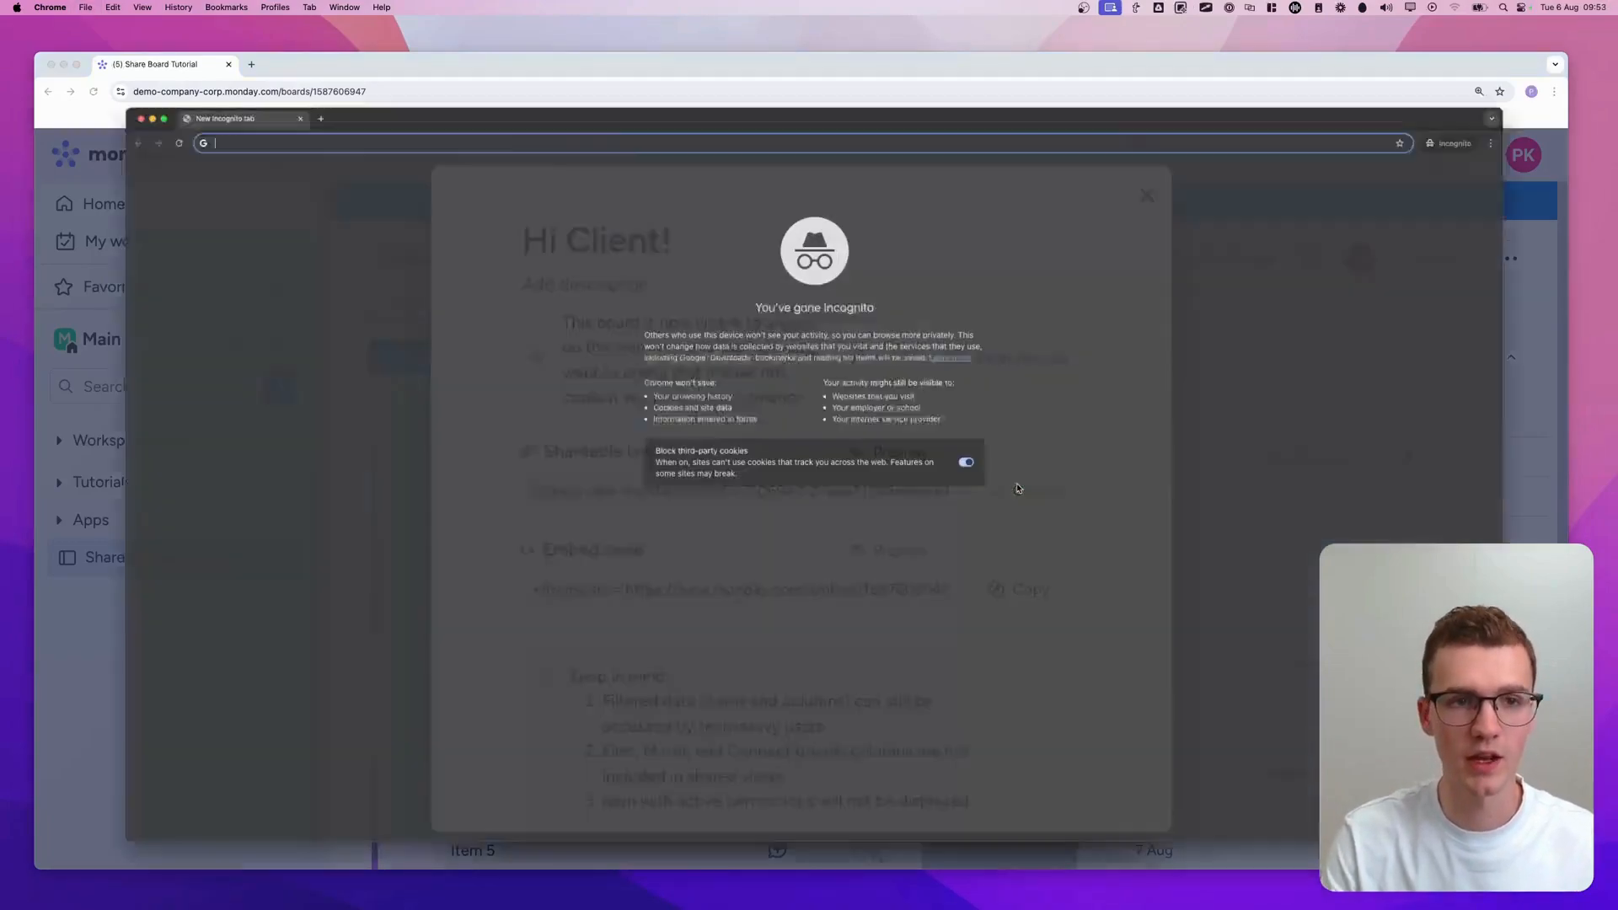
pyautogui.press('super+v')
pyautogui.press('Return')
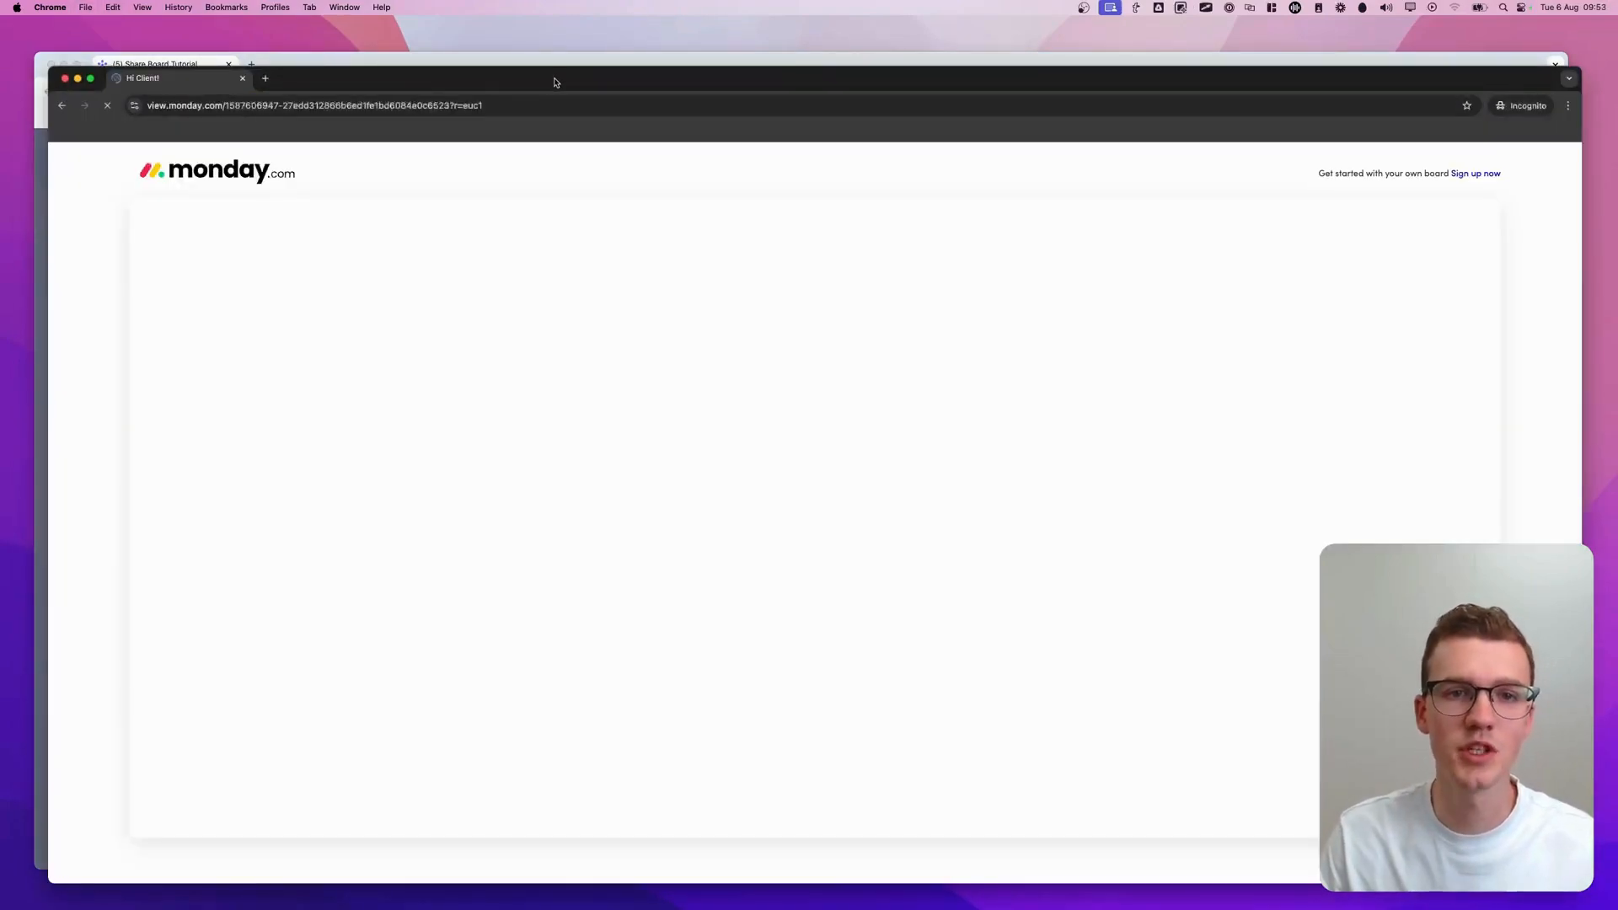
pyautogui.moveTo(557, 81); pyautogui.dragTo(541, 67)
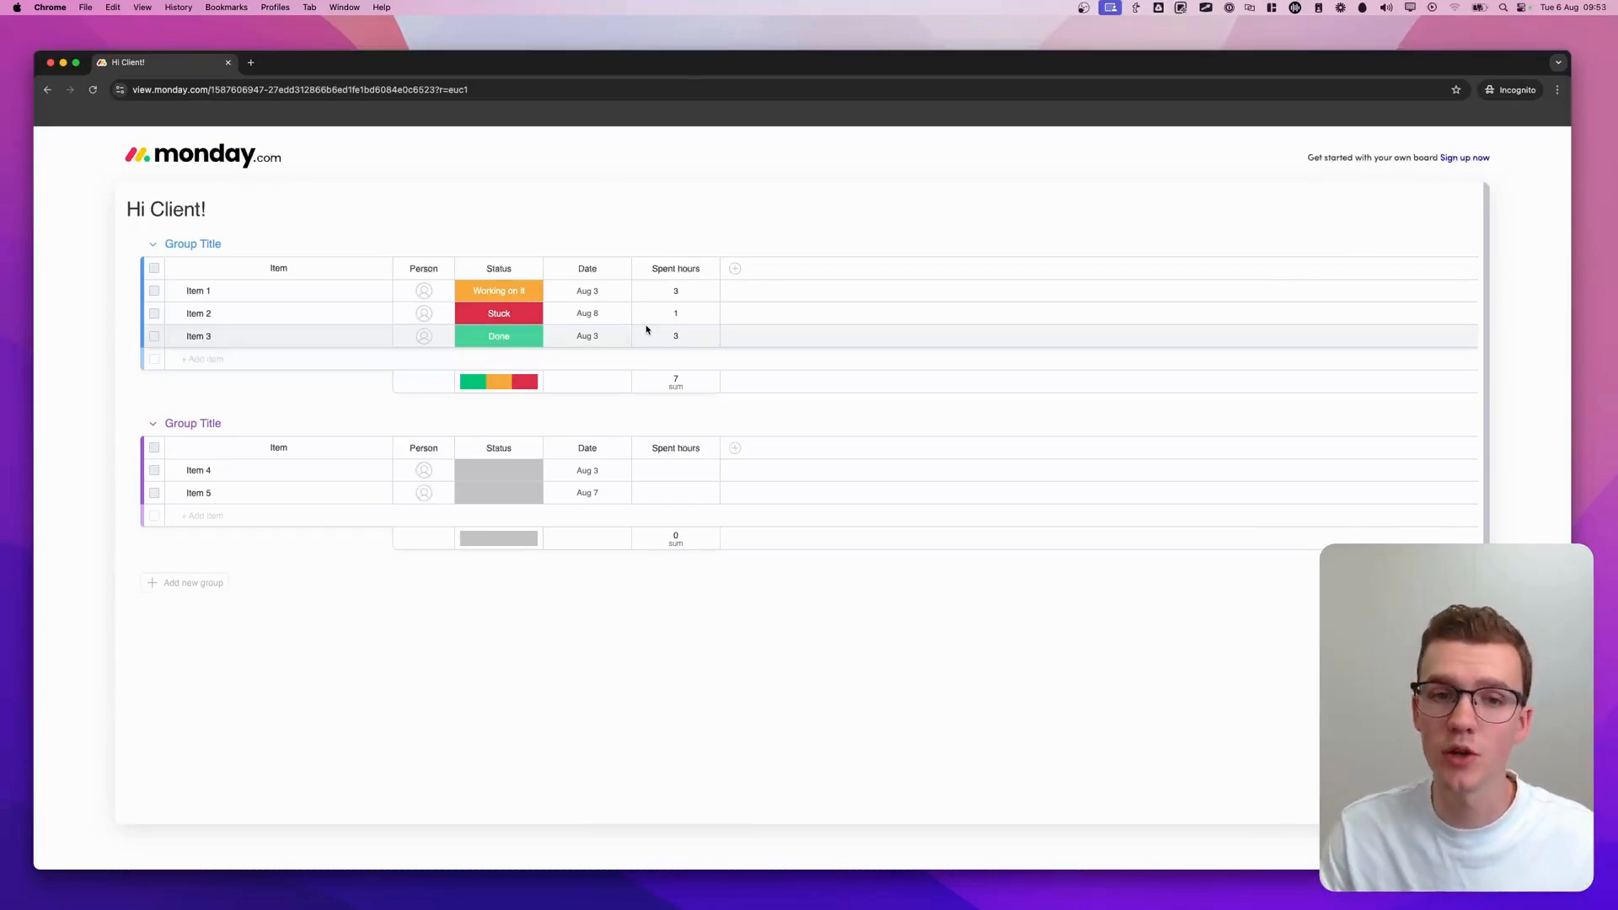
pyautogui.click(583, 341)
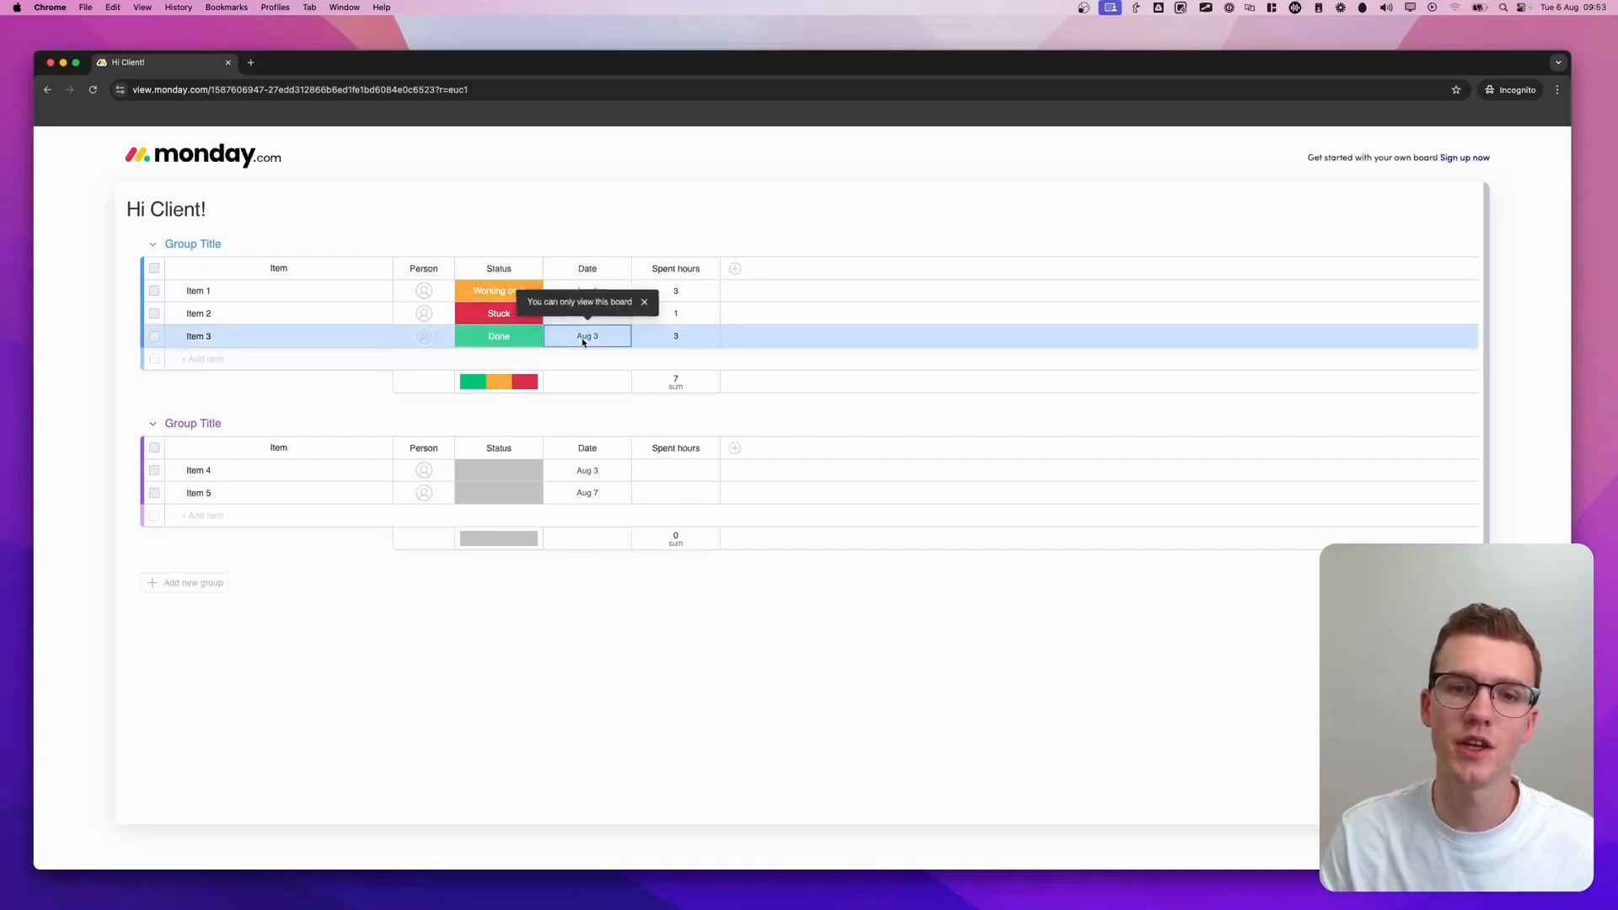
pyautogui.click(509, 337)
pyautogui.click(601, 292)
pyautogui.click(693, 293)
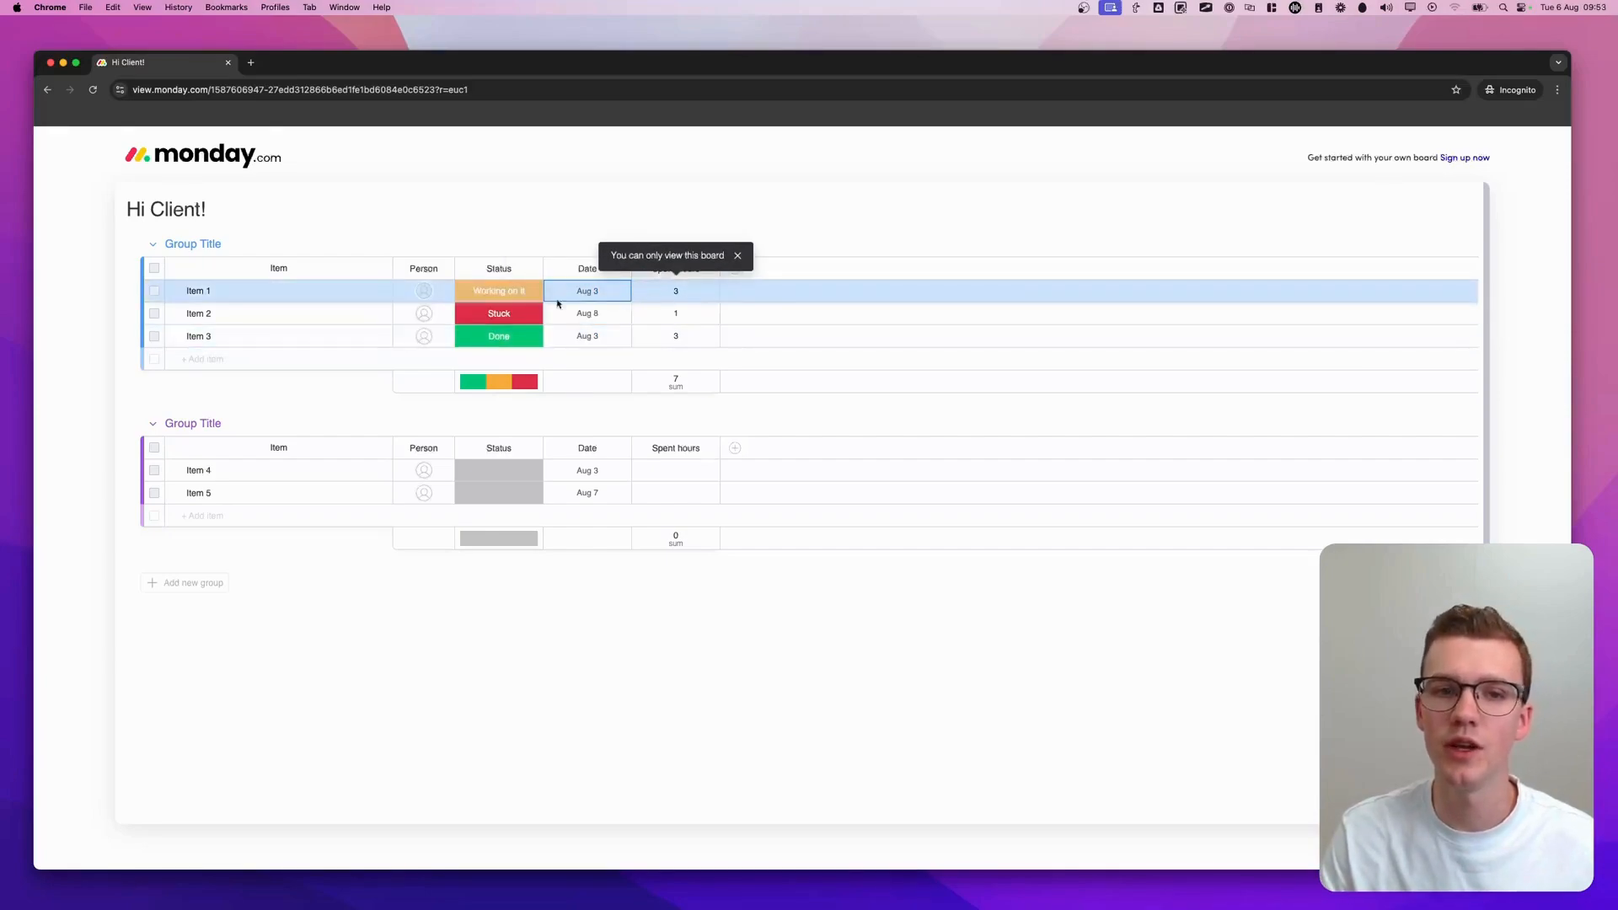
pyautogui.click(356, 292)
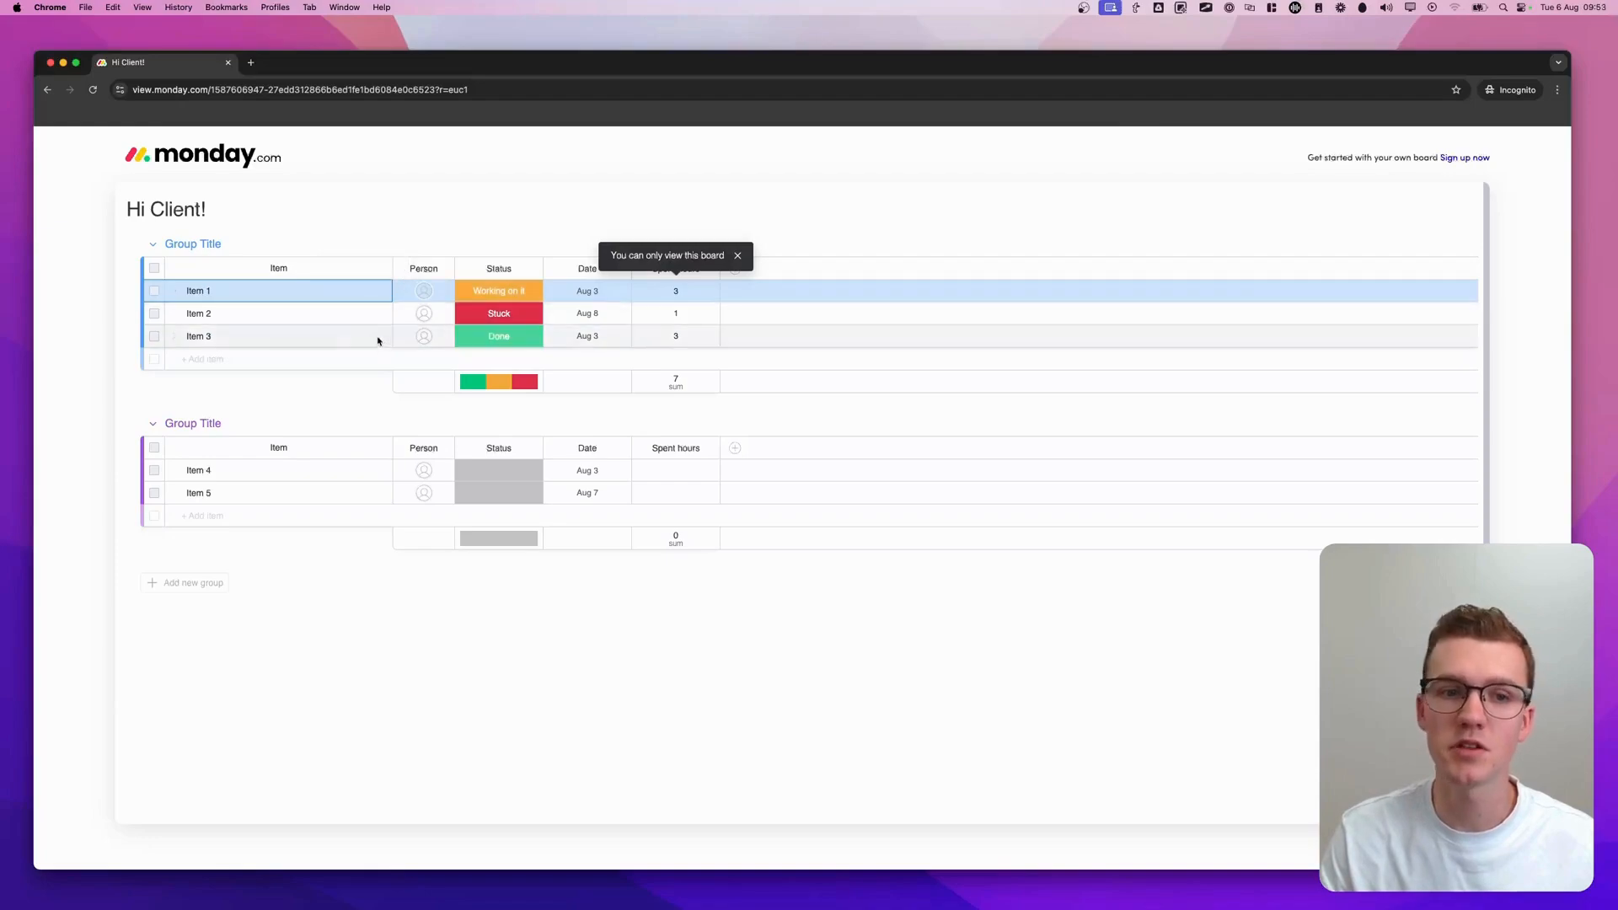
pyautogui.click(470, 693)
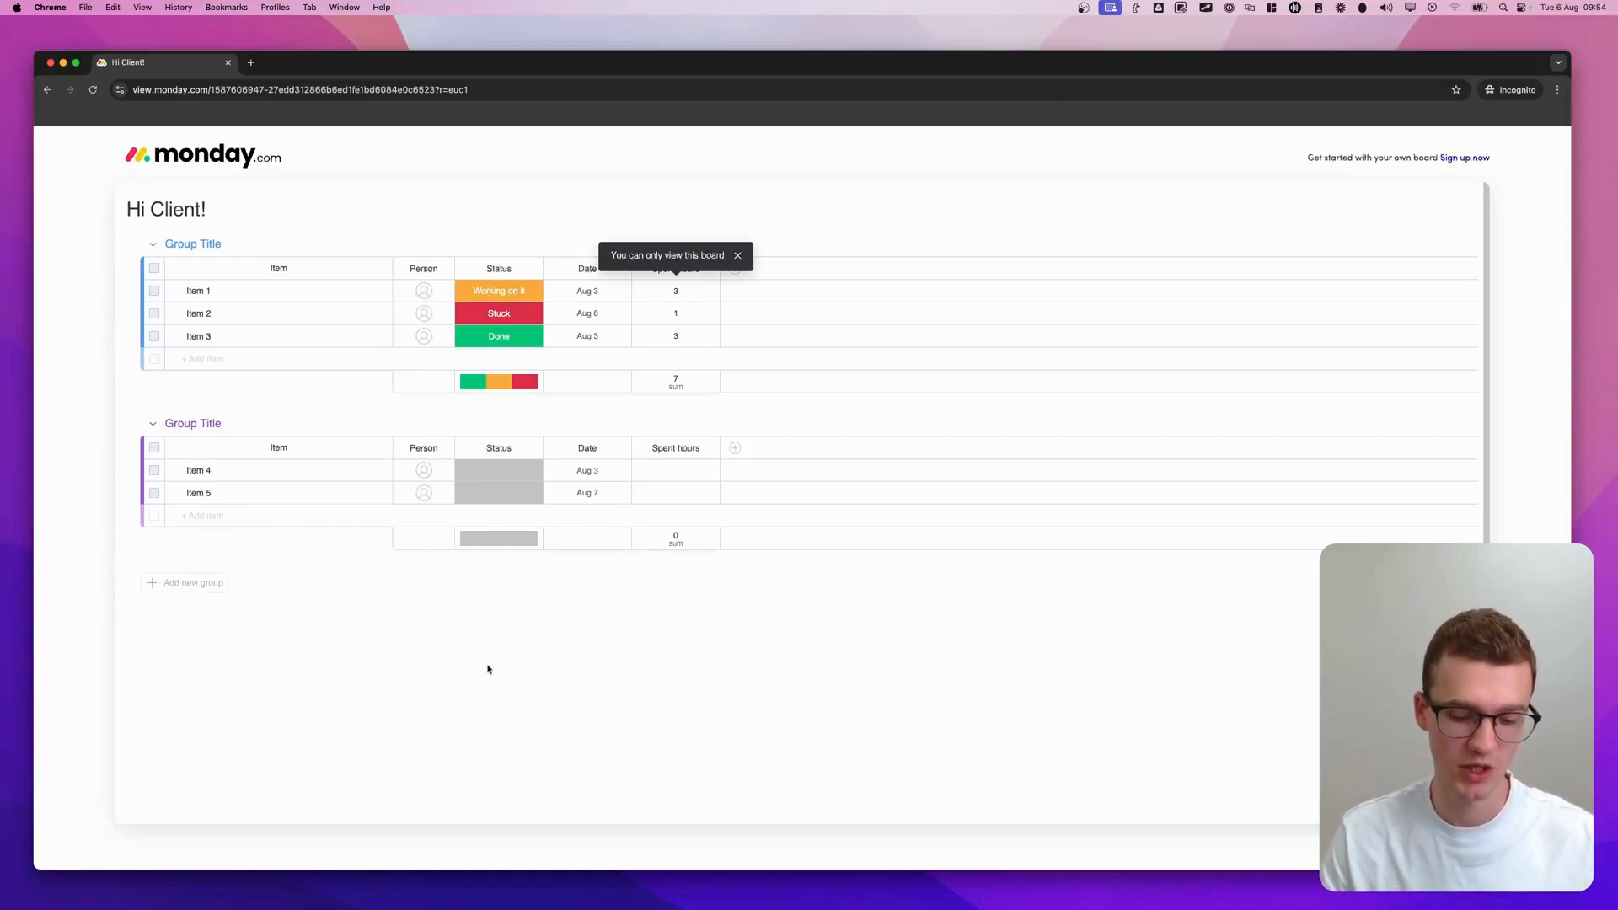
pyautogui.click(739, 255)
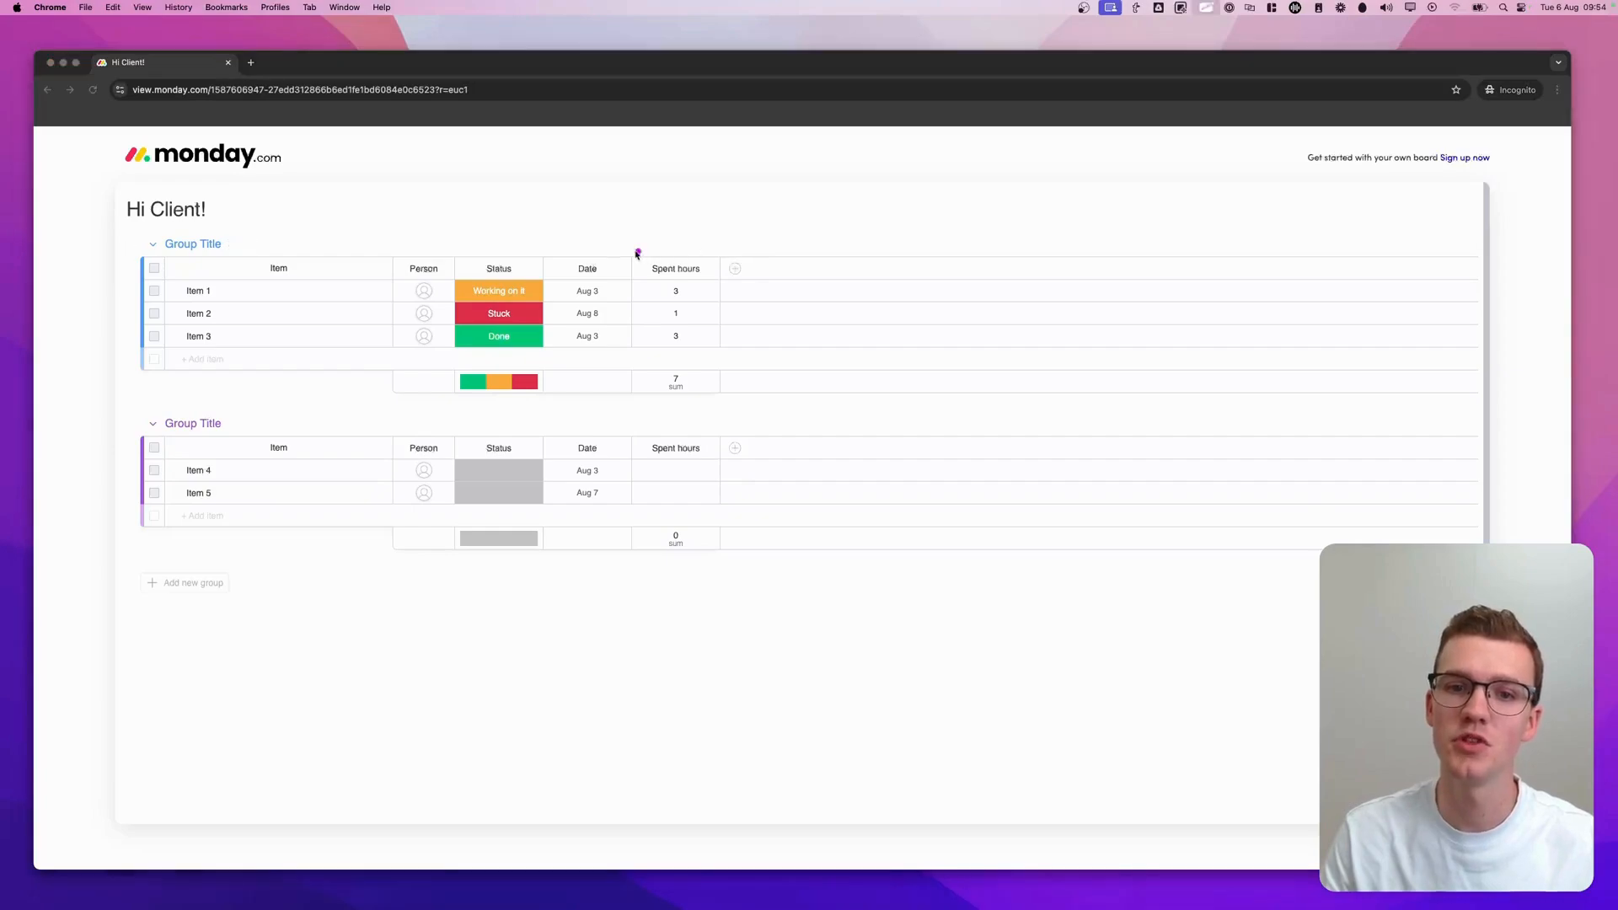
pyautogui.moveTo(624, 250); pyautogui.dragTo(723, 260)
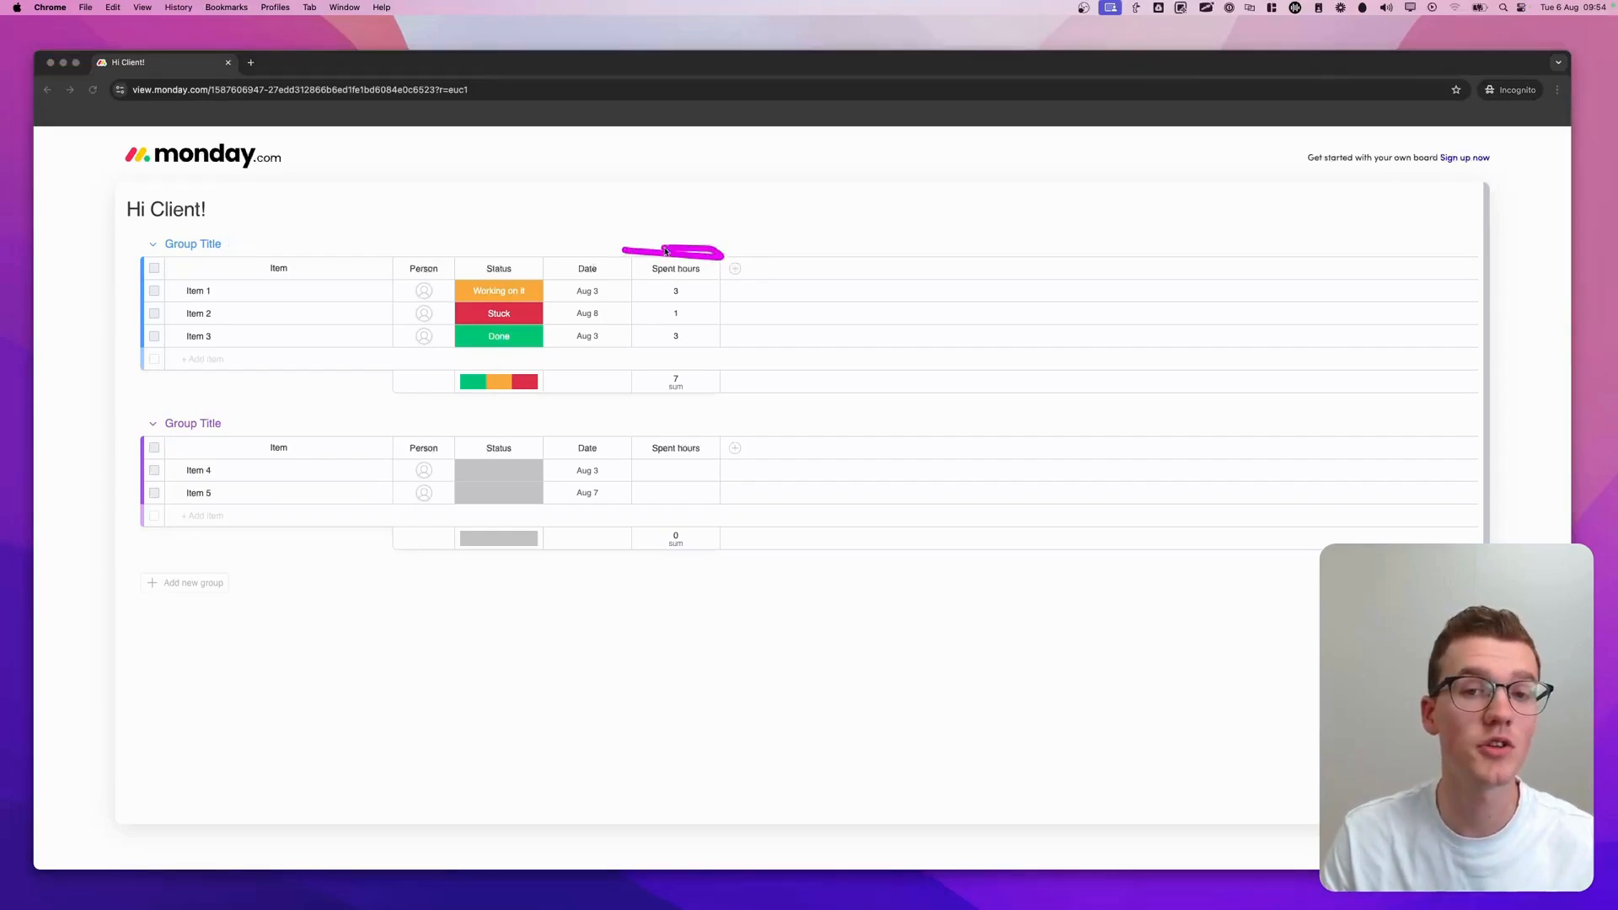
pyautogui.moveTo(624, 254)
pyautogui.mouseDown()
pyautogui.moveTo(768, 353)
pyautogui.moveTo(622, 268)
pyautogui.mouseUp()
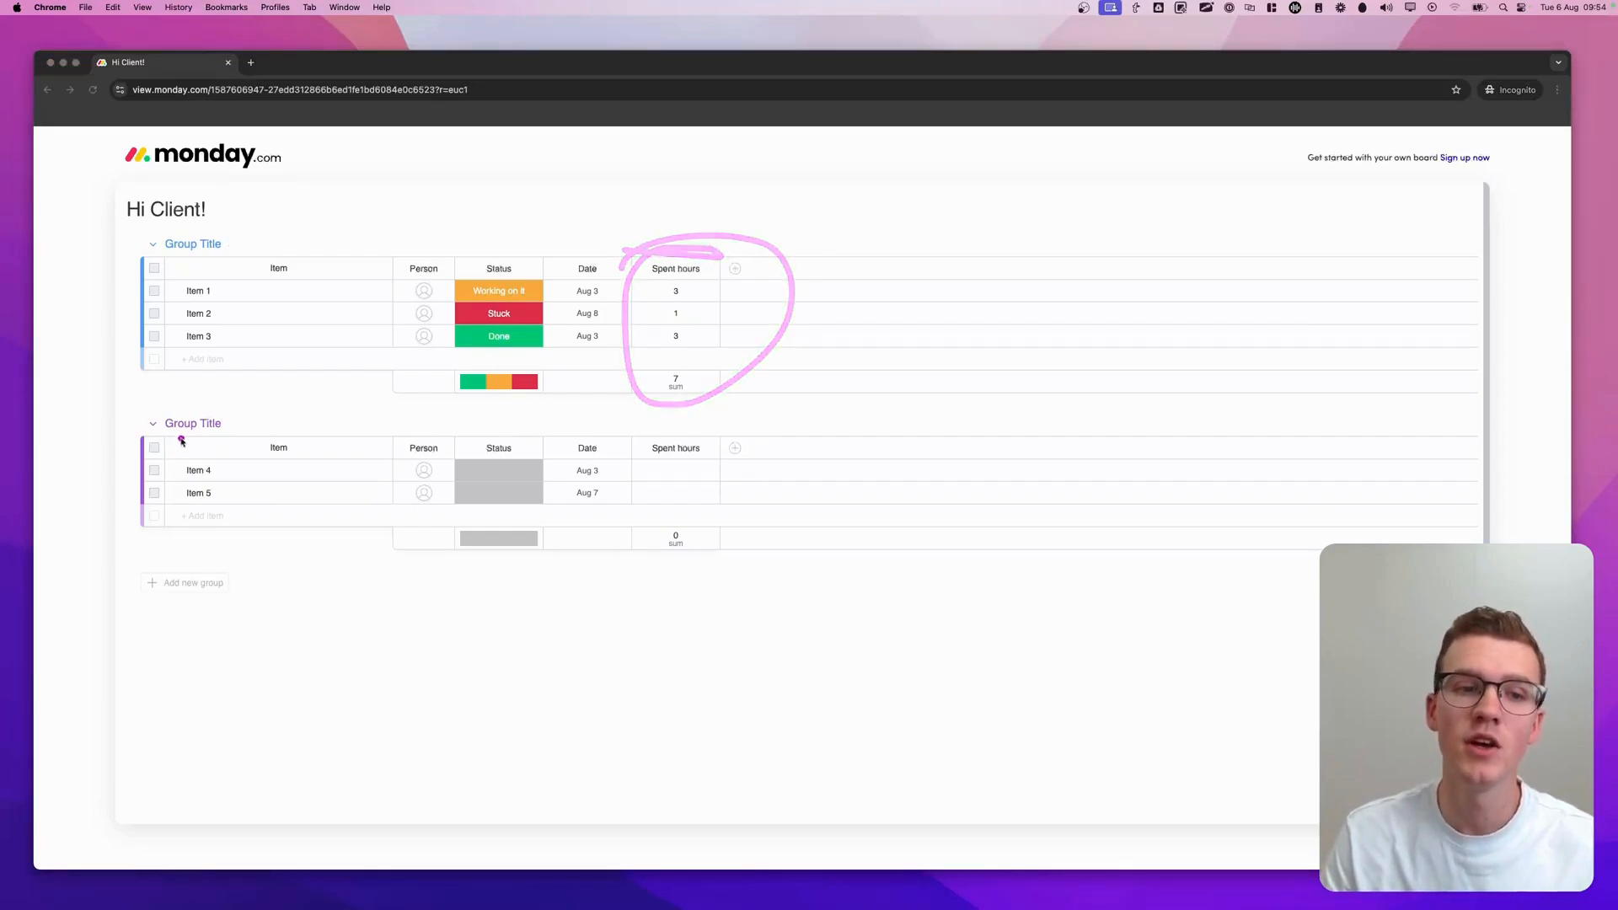
pyautogui.moveTo(138, 418)
pyautogui.mouseDown()
pyautogui.moveTo(172, 410)
pyautogui.moveTo(17, 547)
pyautogui.moveTo(325, 427)
pyautogui.mouseUp()
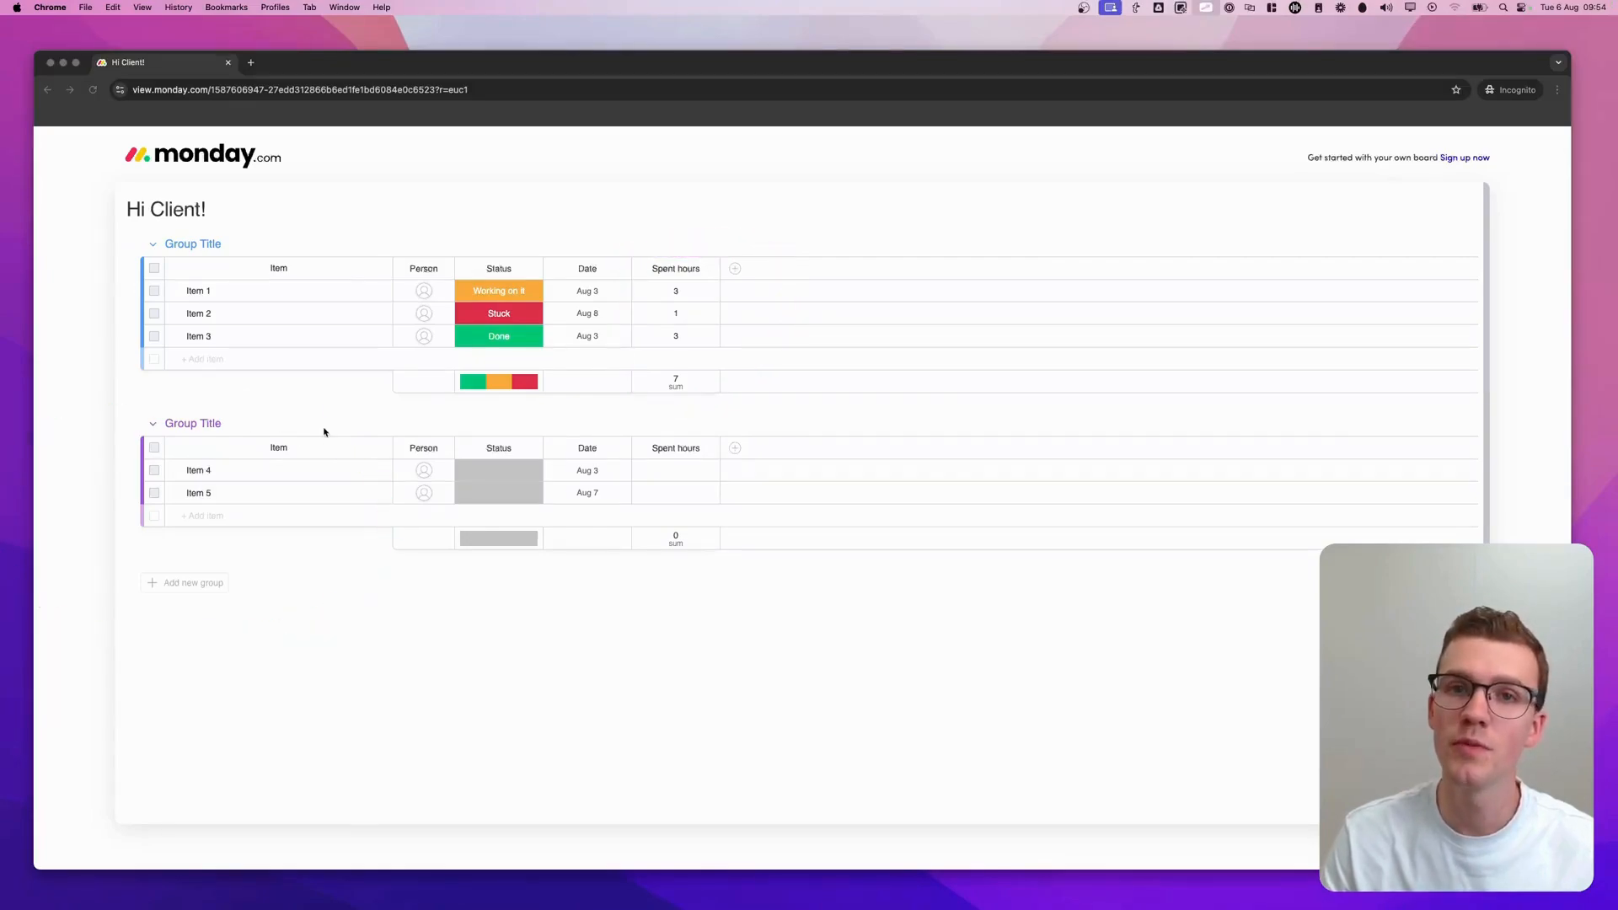
# Step: Close the sharing dialog and return to the board
pyautogui.press('super+grave')
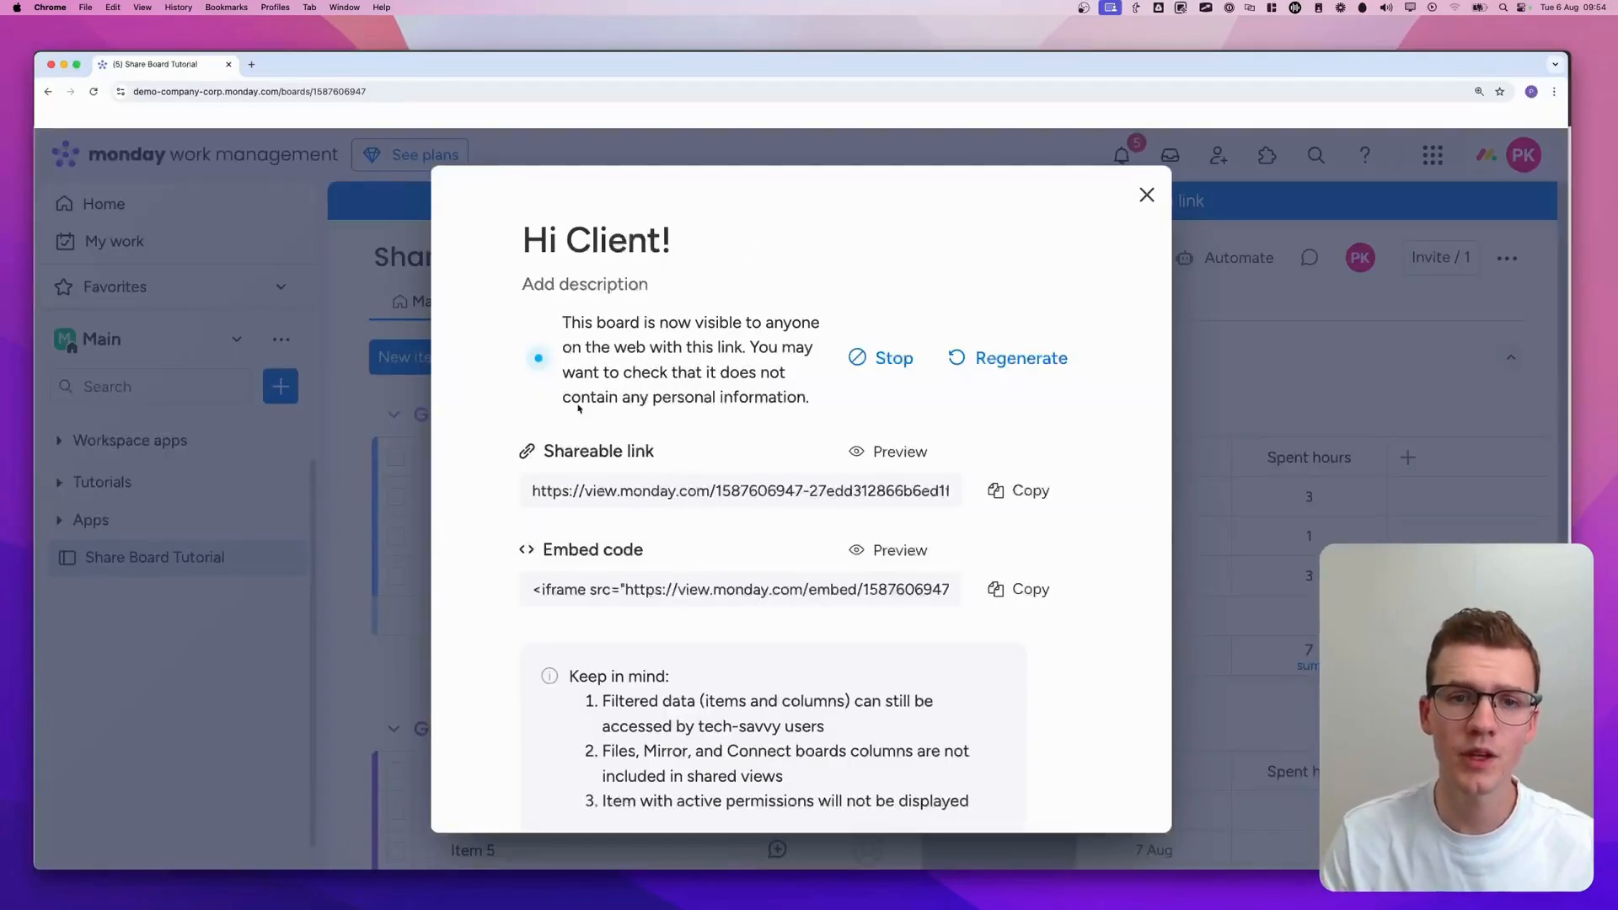
pyautogui.click(1147, 196)
pyautogui.hotkey('ctrl', 'a')
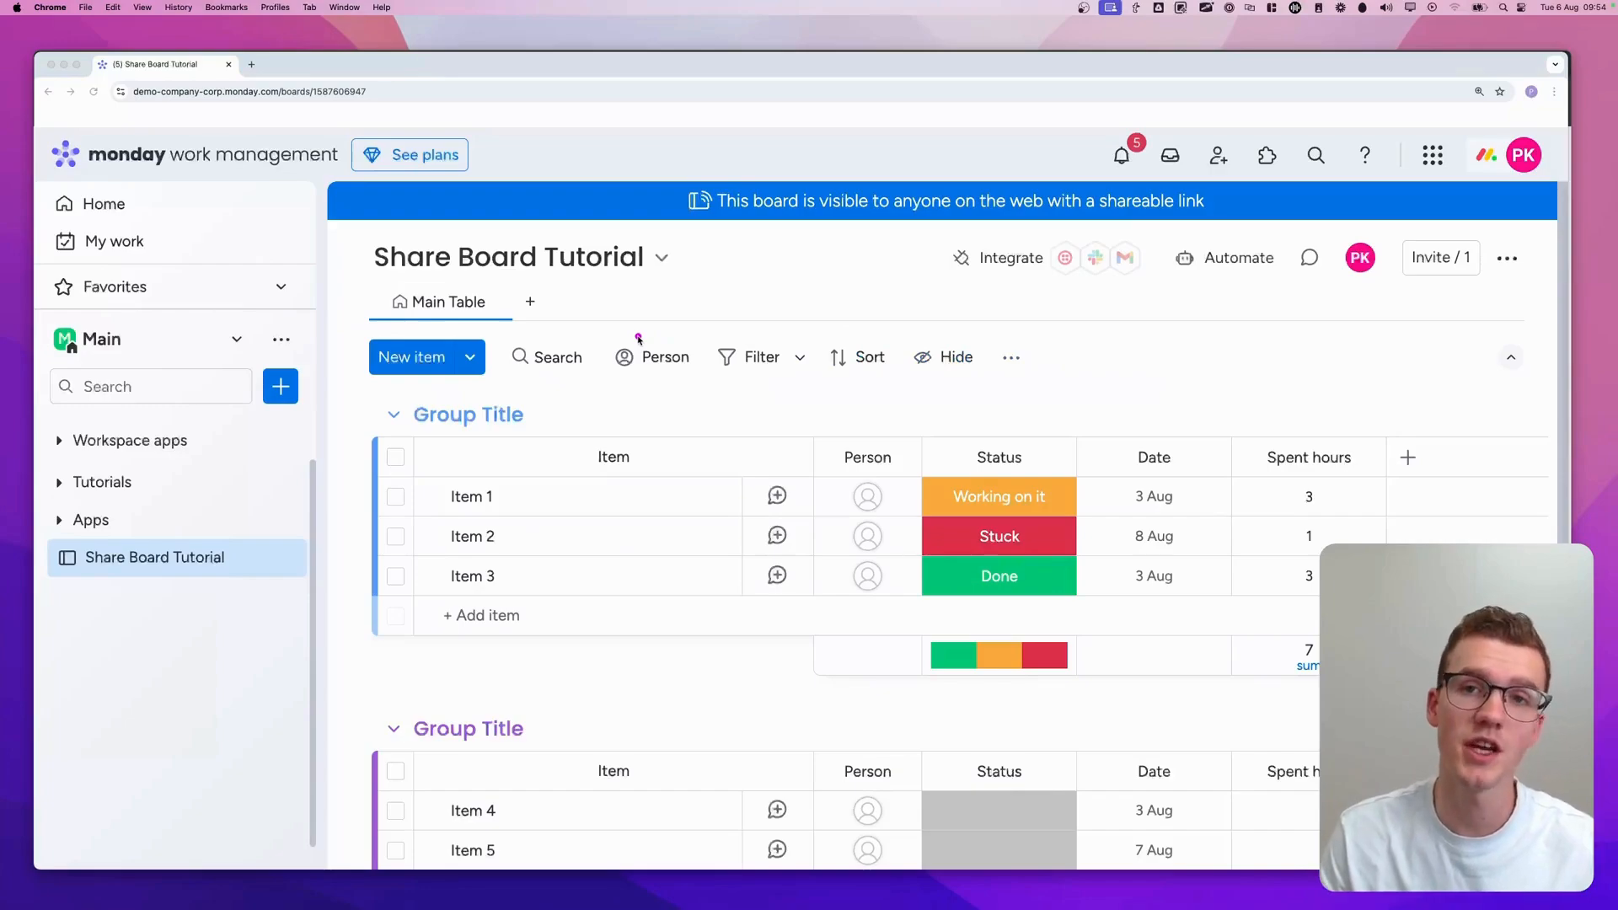
pyautogui.press('Escape')
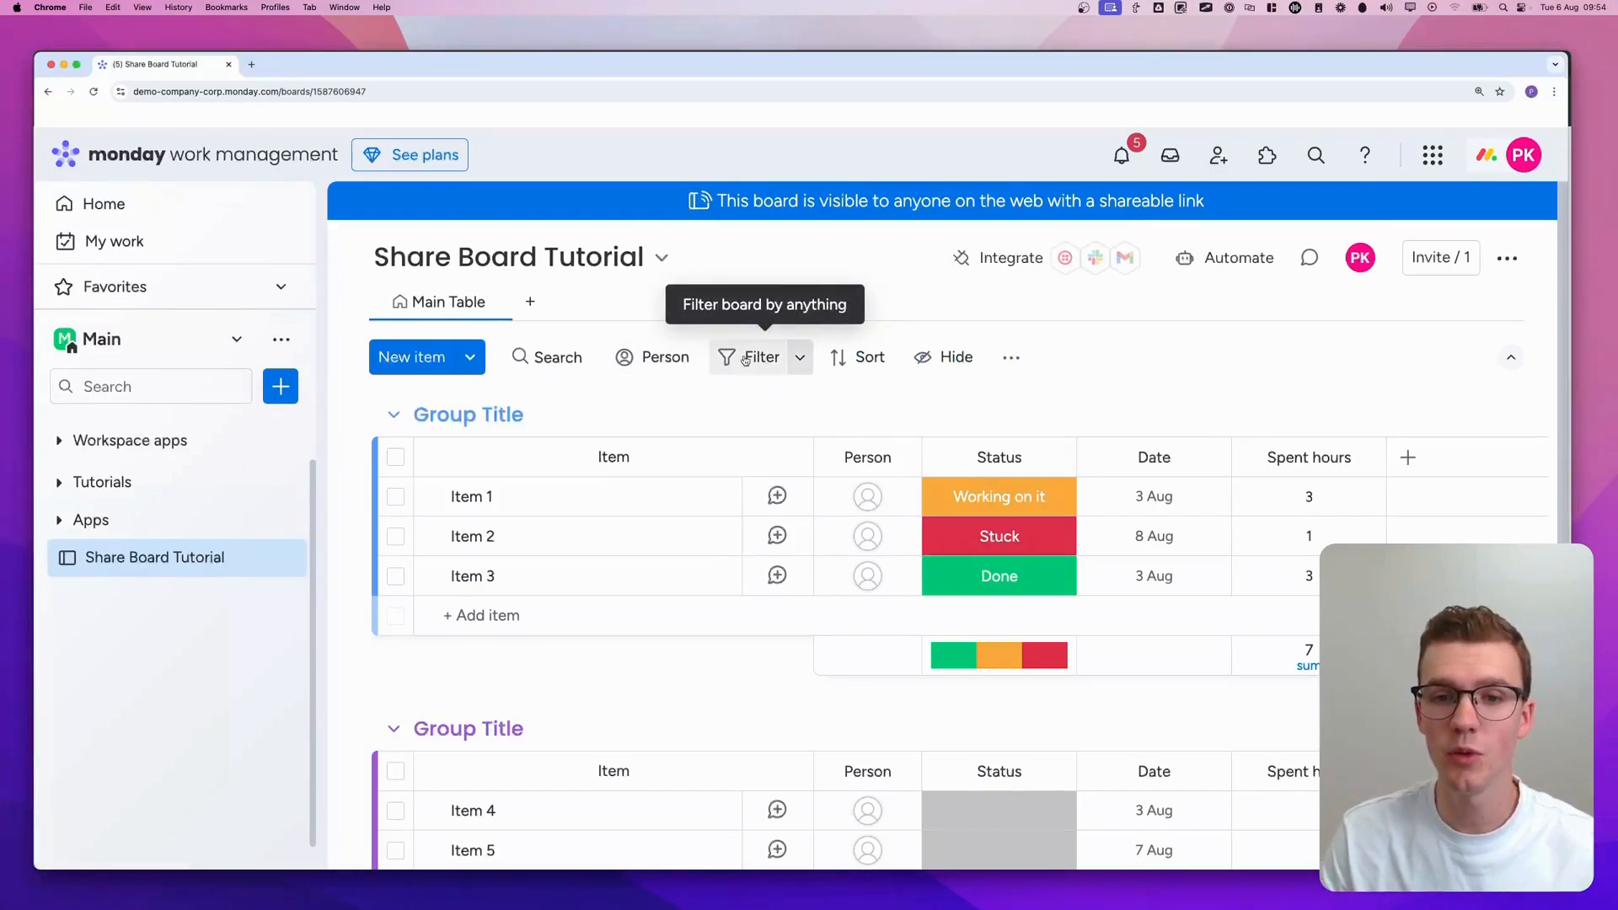
pyautogui.click(745, 359)
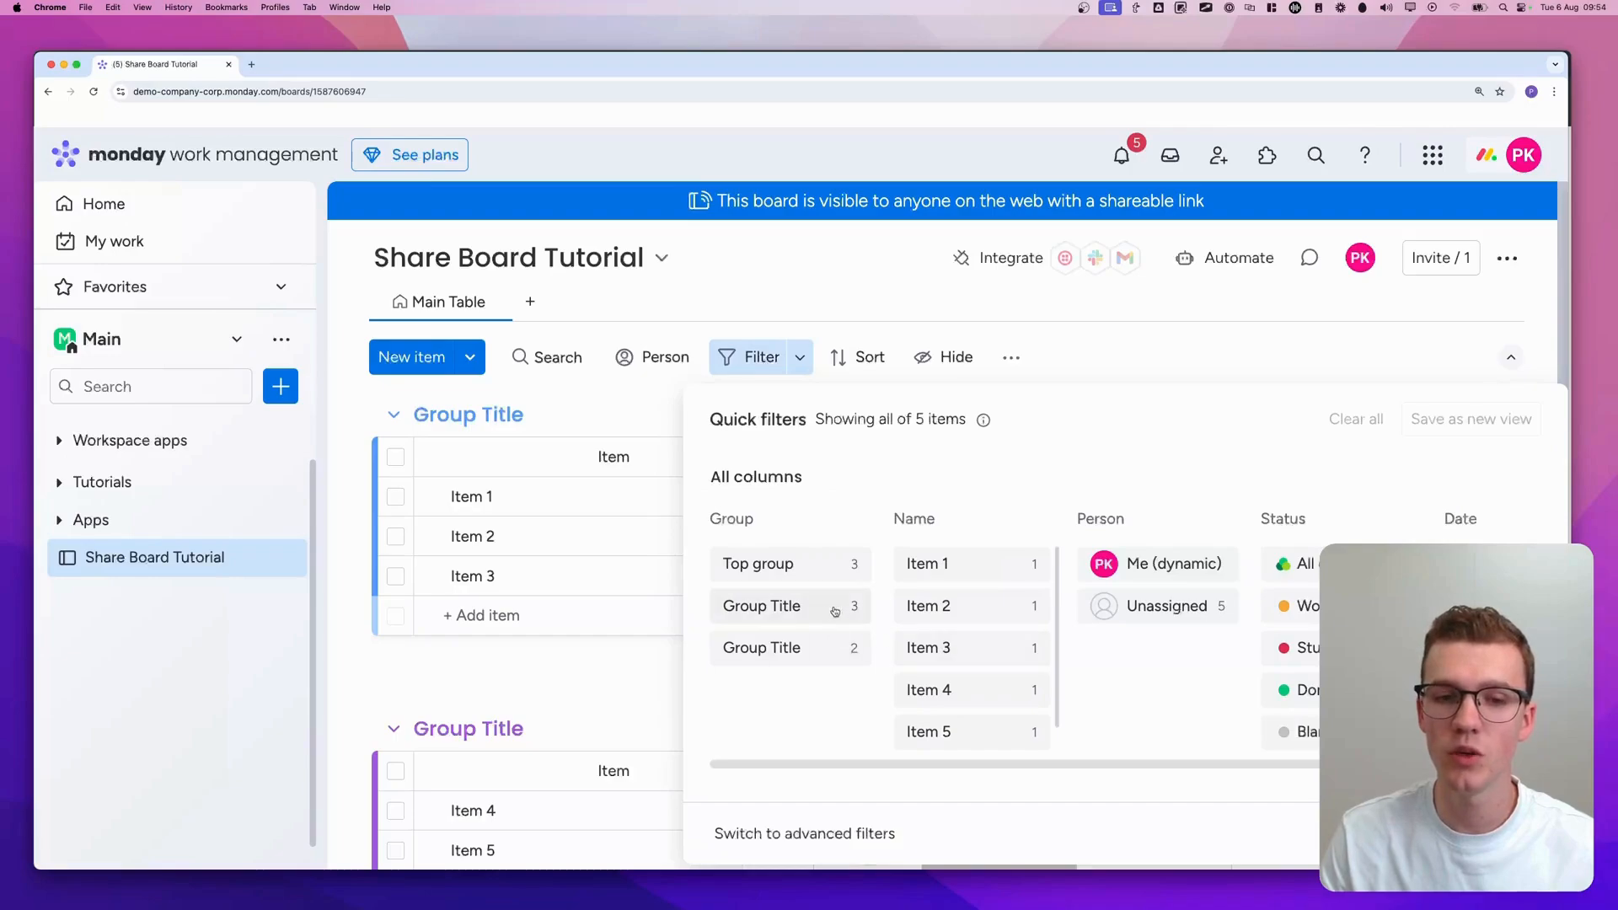
# Step: Rename the two groups to 'Top group' and 'Bottom group'
pyautogui.click(469, 414)
pyautogui.write('Top')
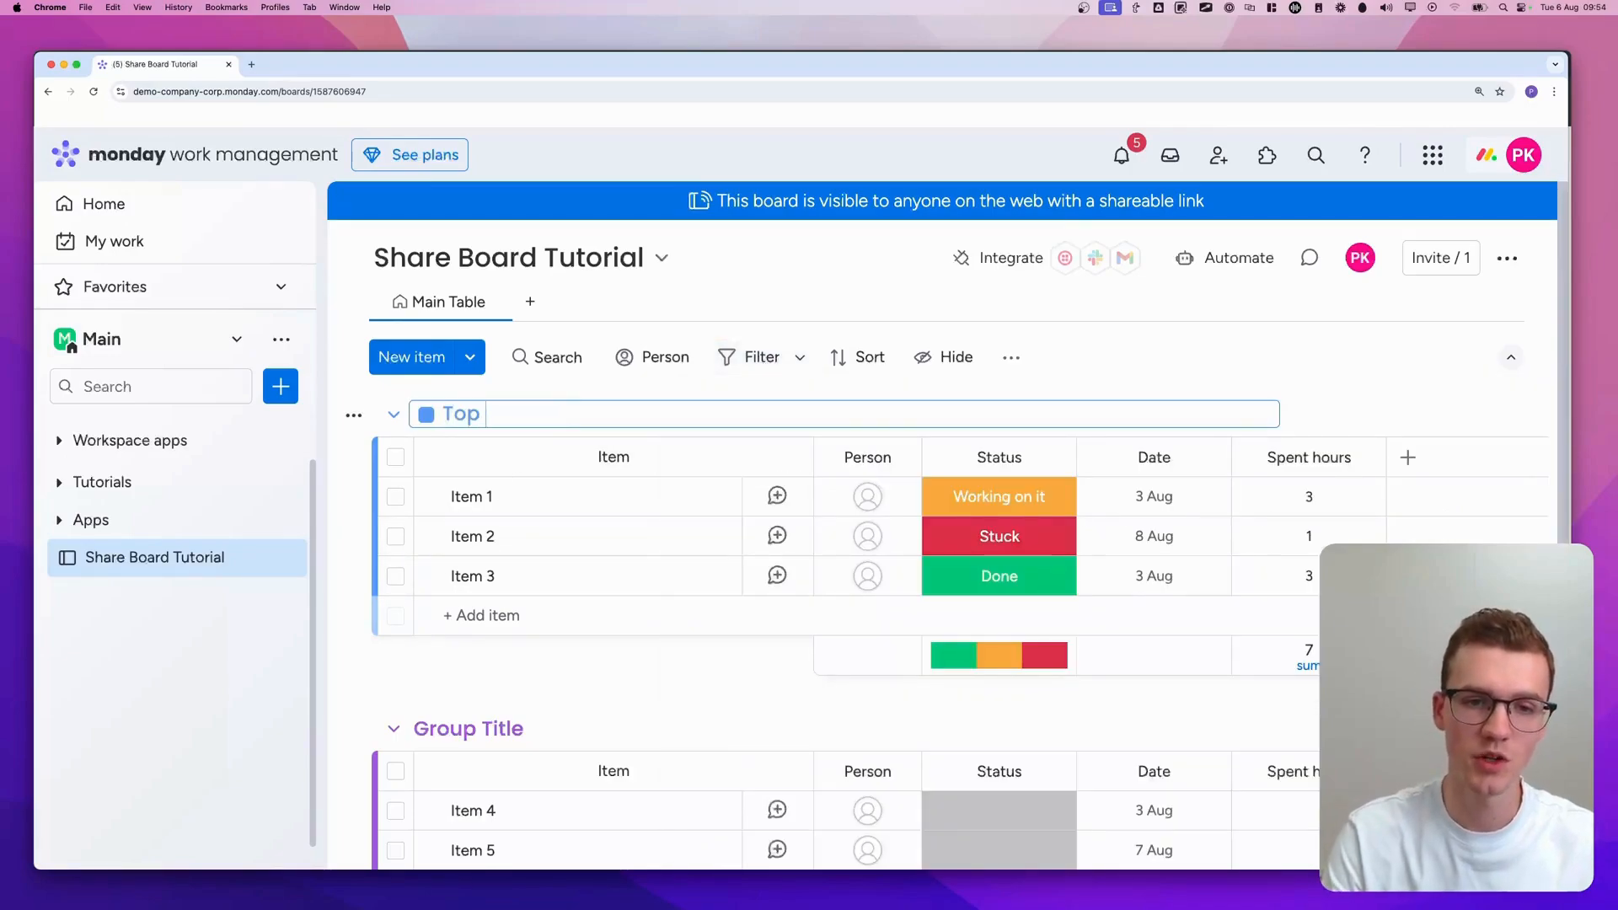
pyautogui.write(' group')
pyautogui.press('Return')
pyautogui.click(466, 728)
pyautogui.write('B')
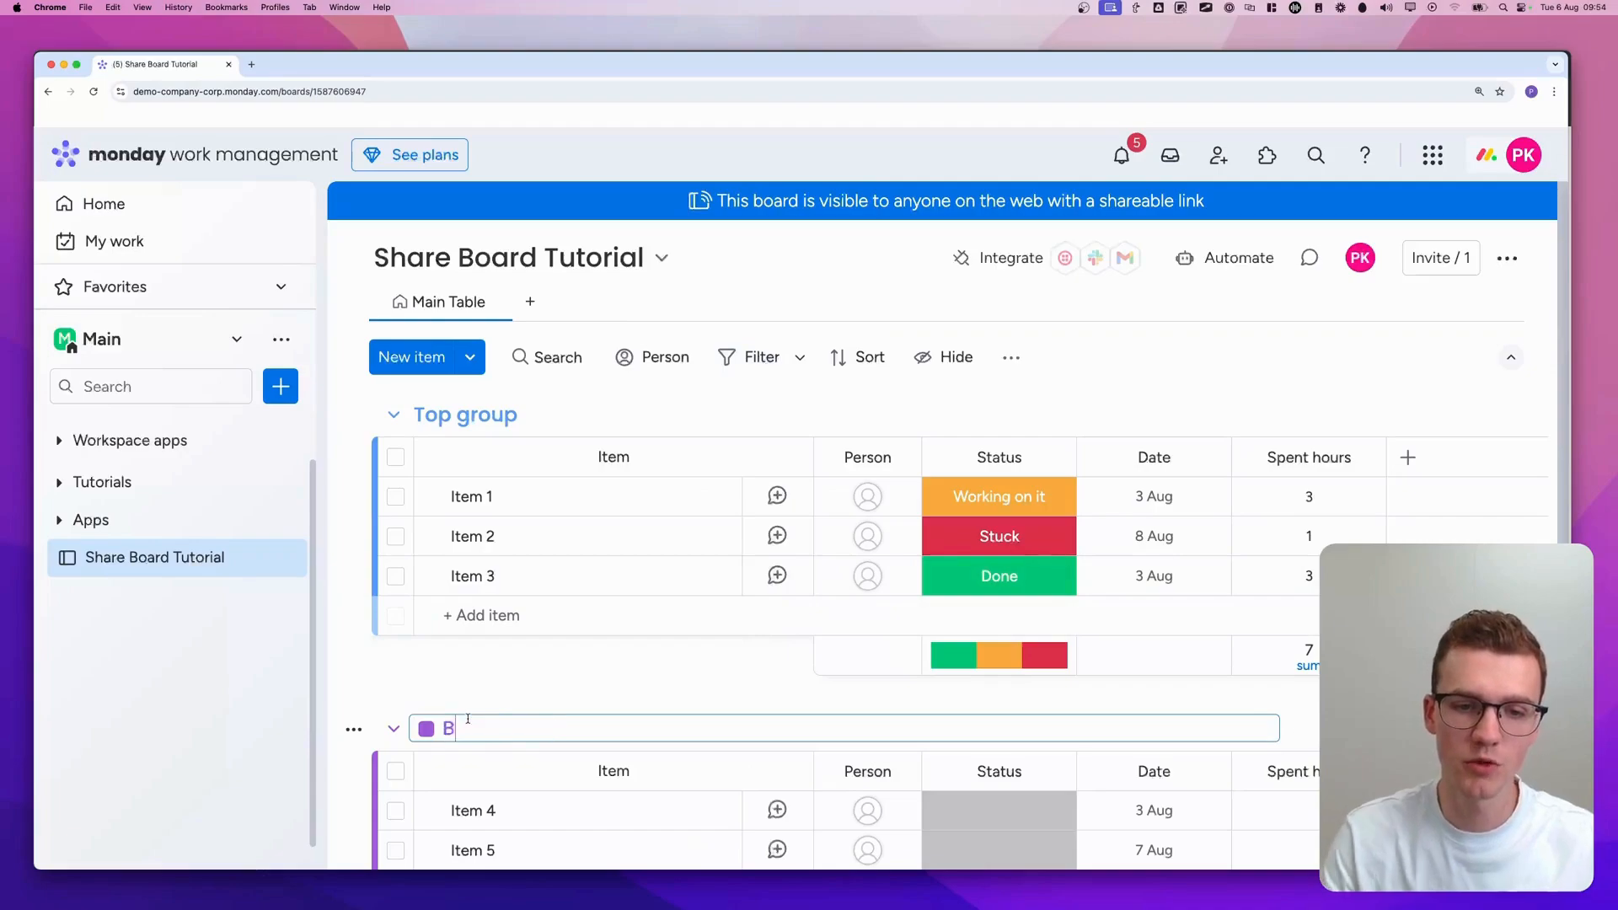
pyautogui.write('ottom gropu')
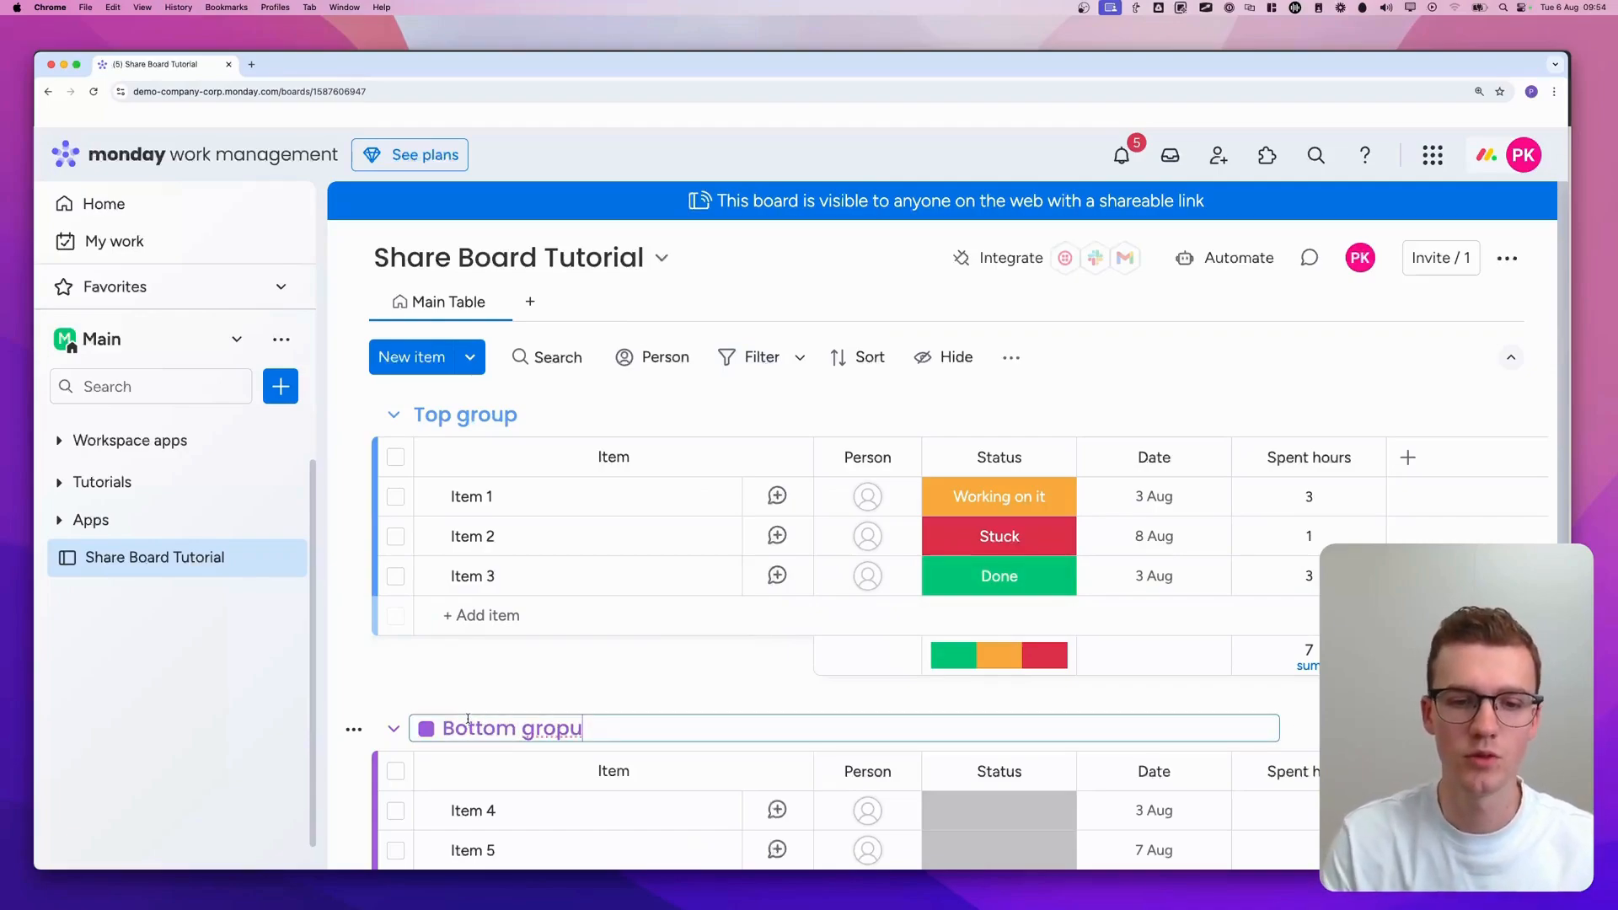
pyautogui.press('BackSpace')
pyautogui.press('BackSpace')
pyautogui.write('up')
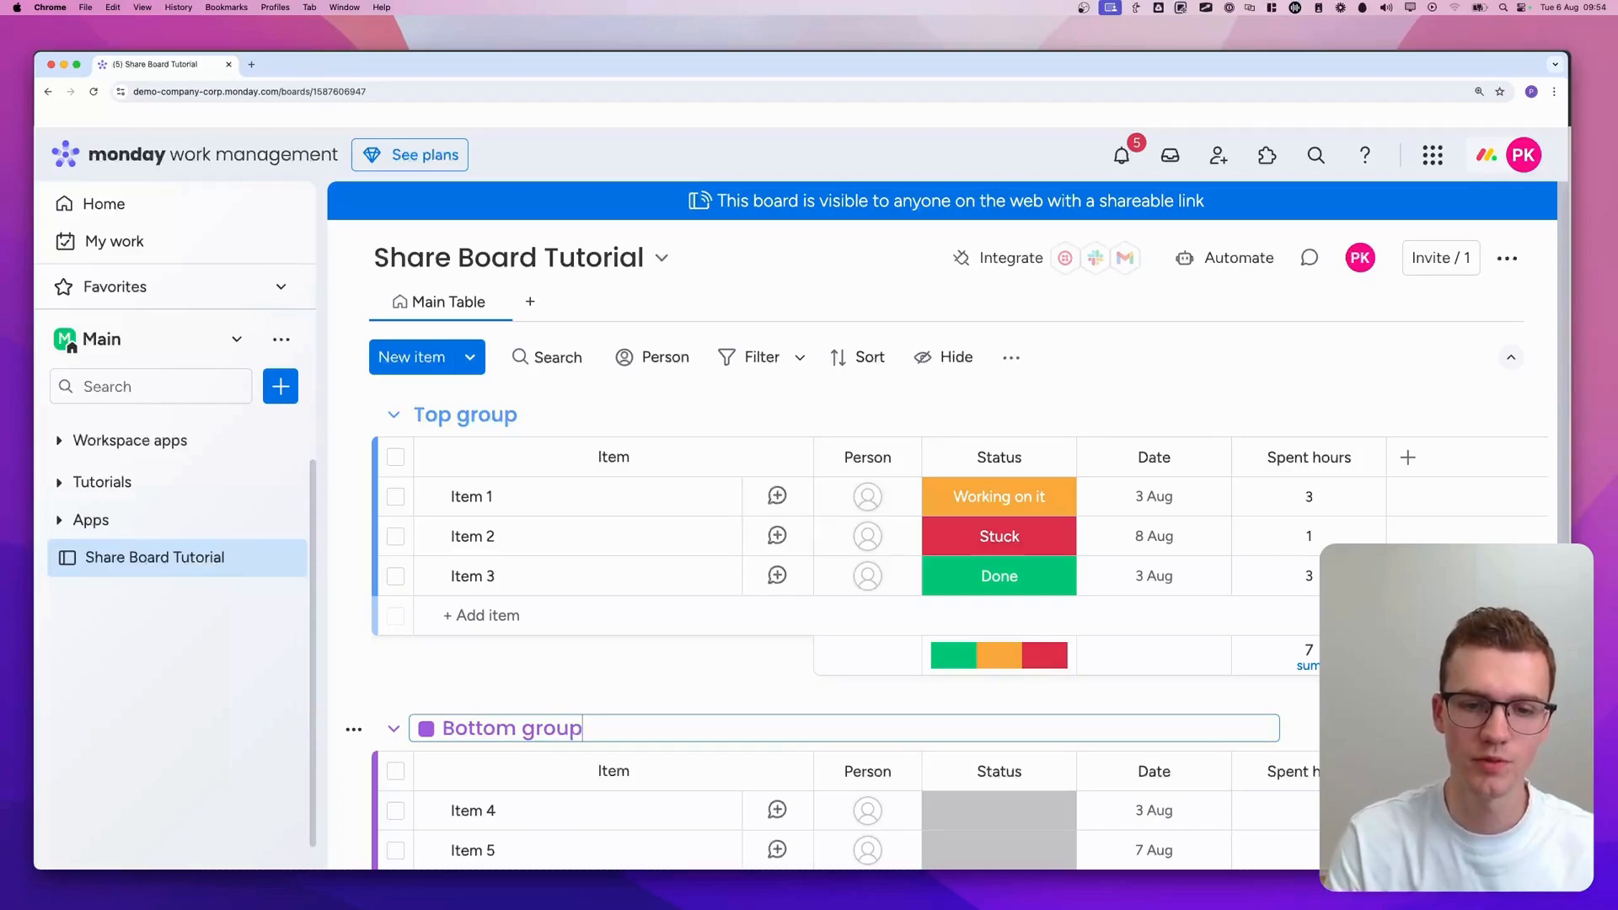
pyautogui.press('Return')
# Step: Filter the board to only Top group and hide the Spent hours column
pyautogui.click(754, 357)
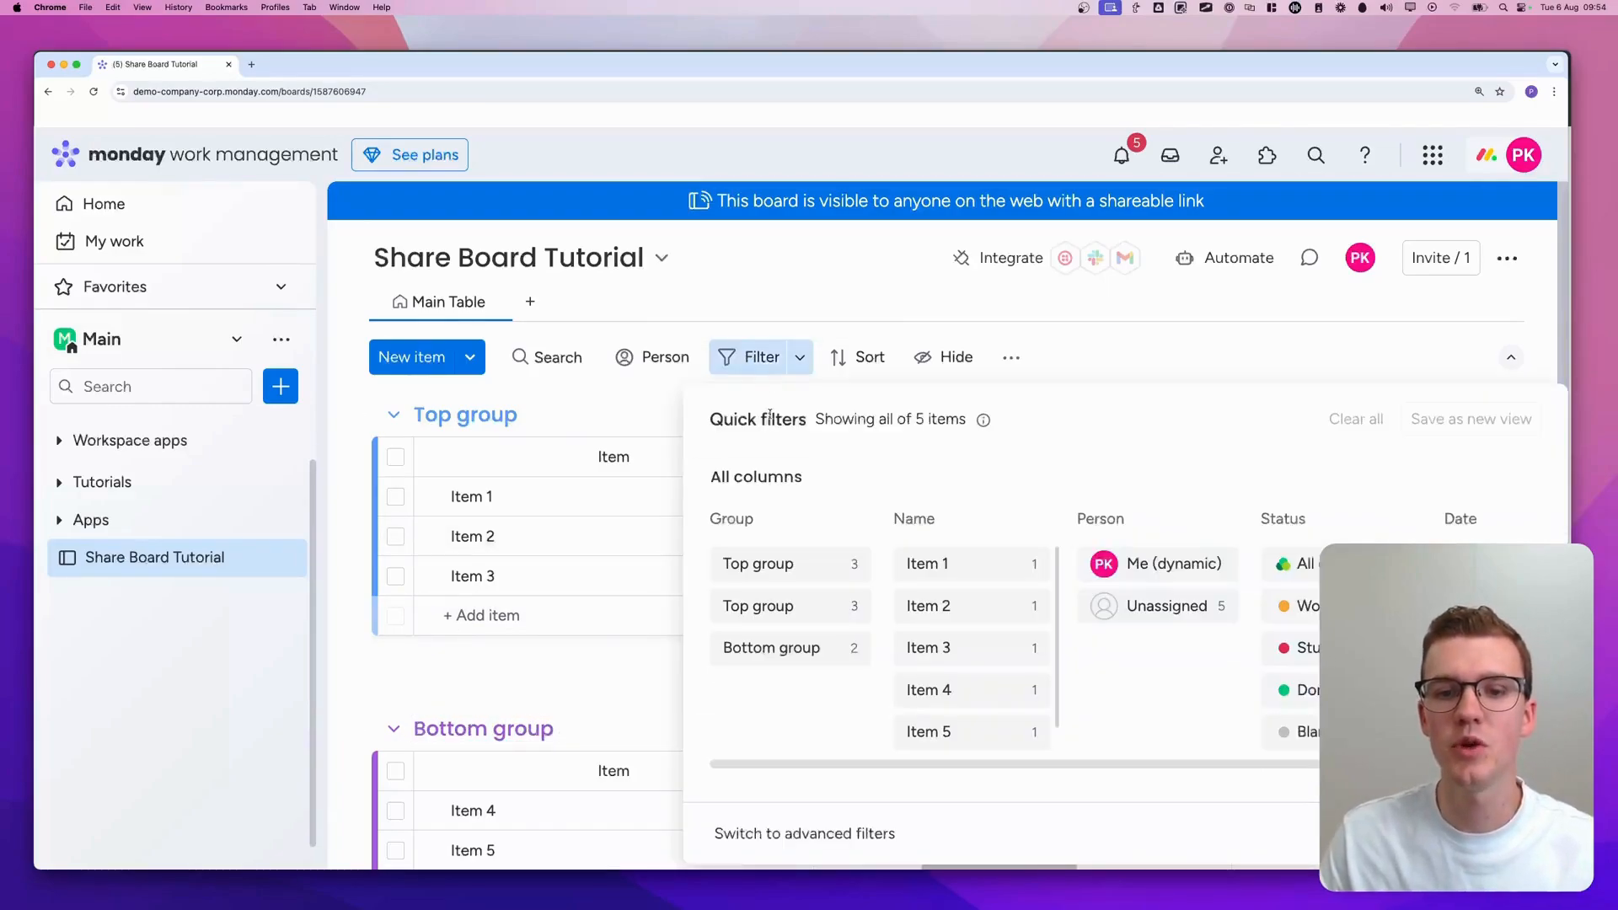
pyautogui.click(788, 613)
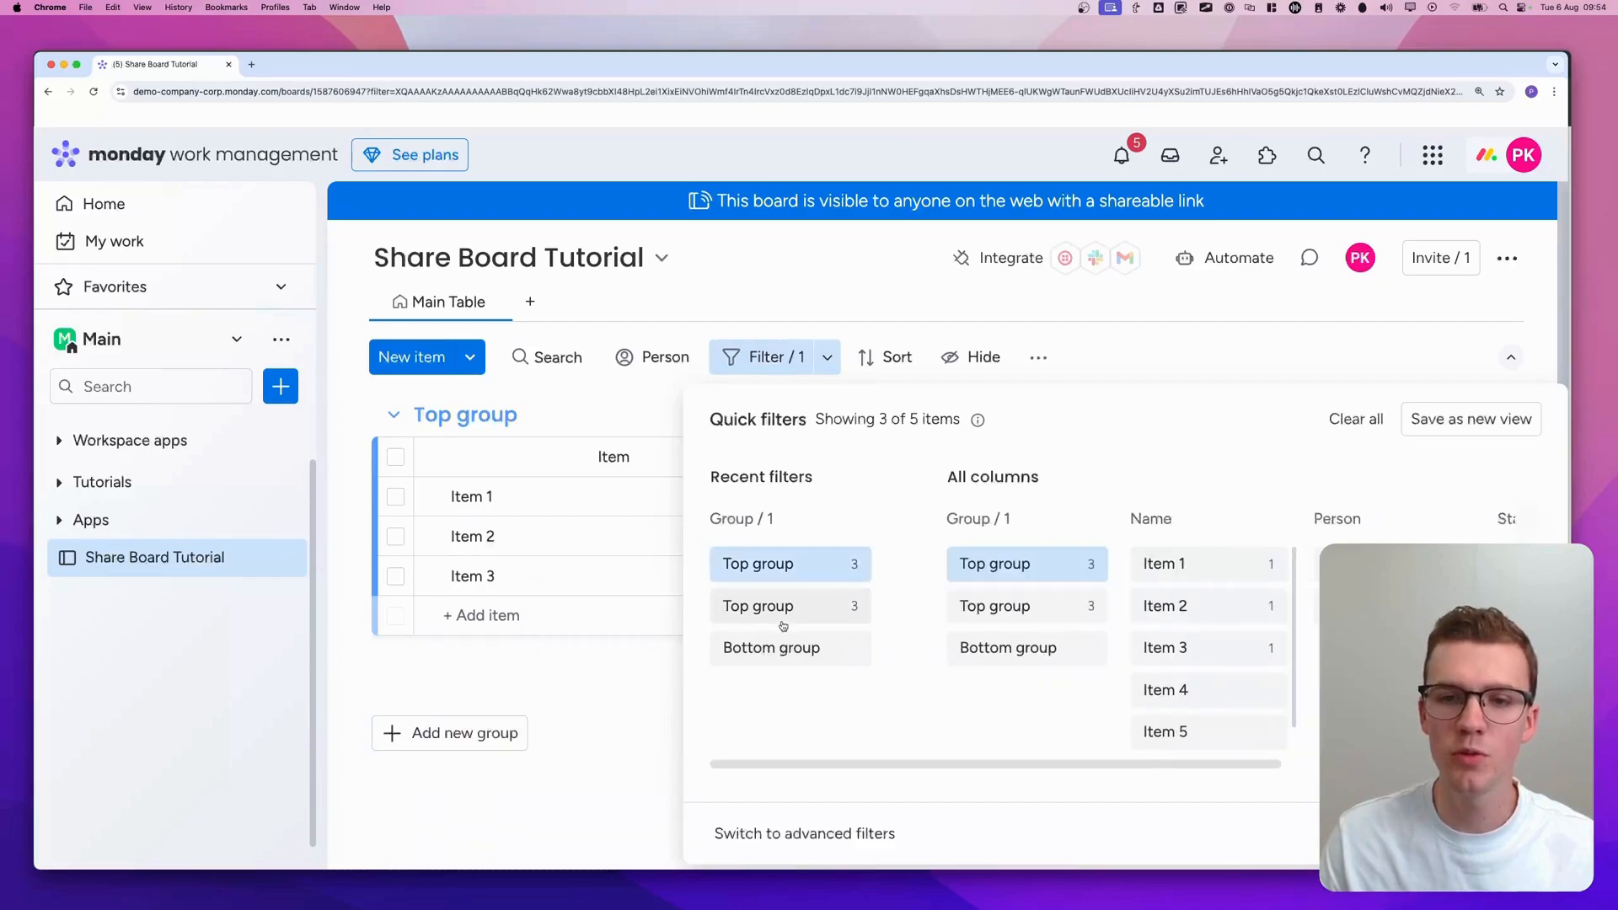
pyautogui.click(962, 357)
pyautogui.click(1083, 707)
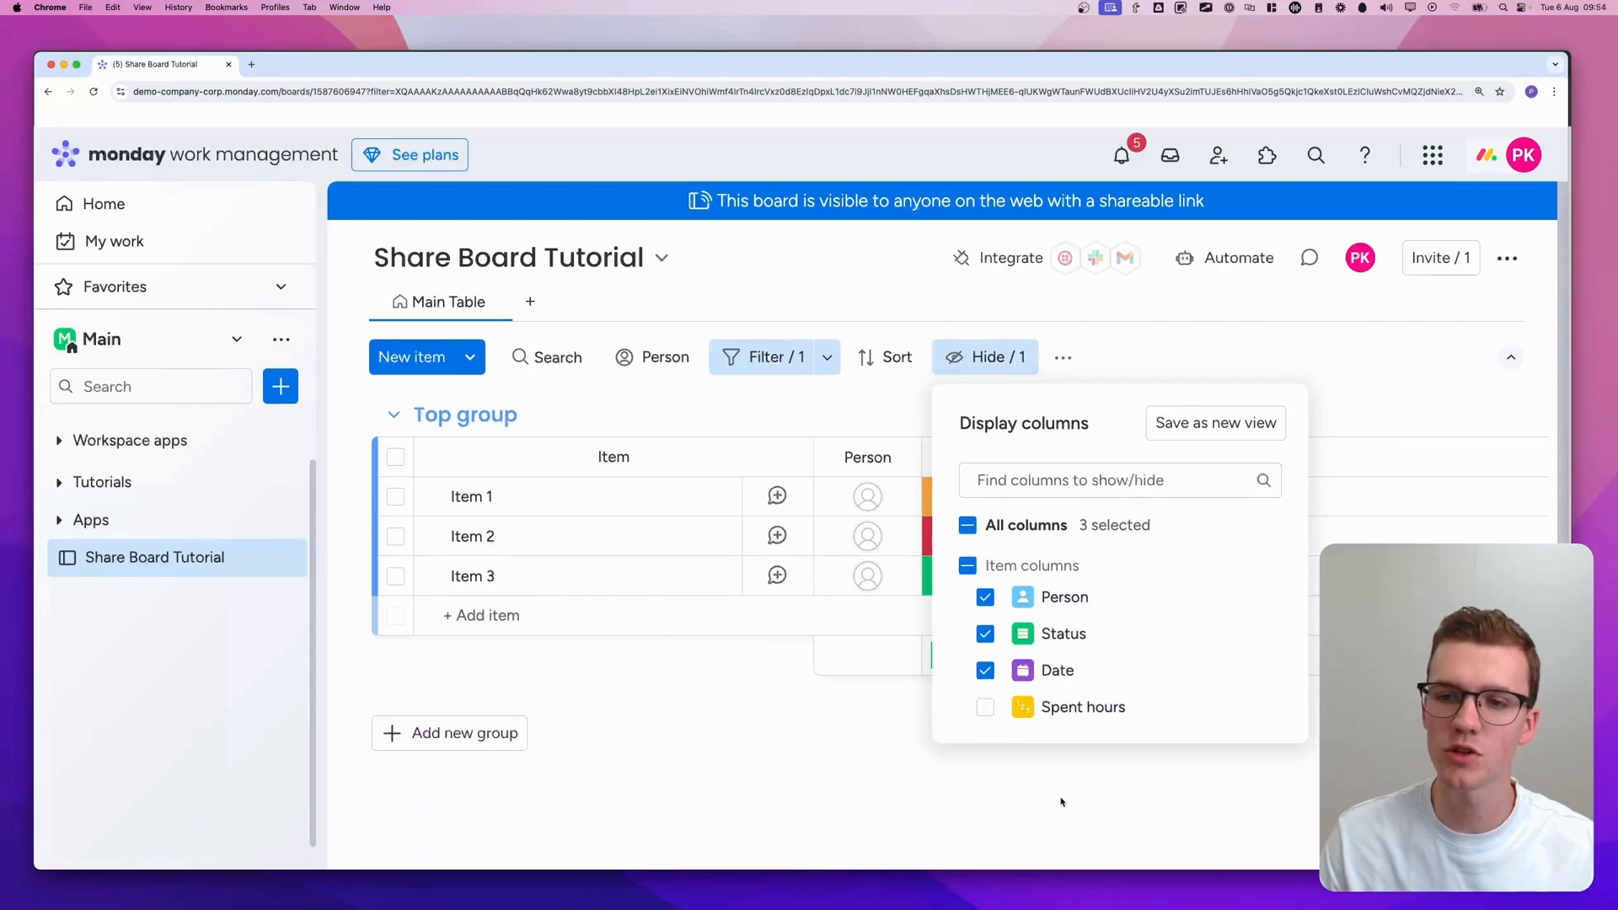
# Step: Save the filtered layout as a new view named 'External' and switch to it
pyautogui.click(1216, 422)
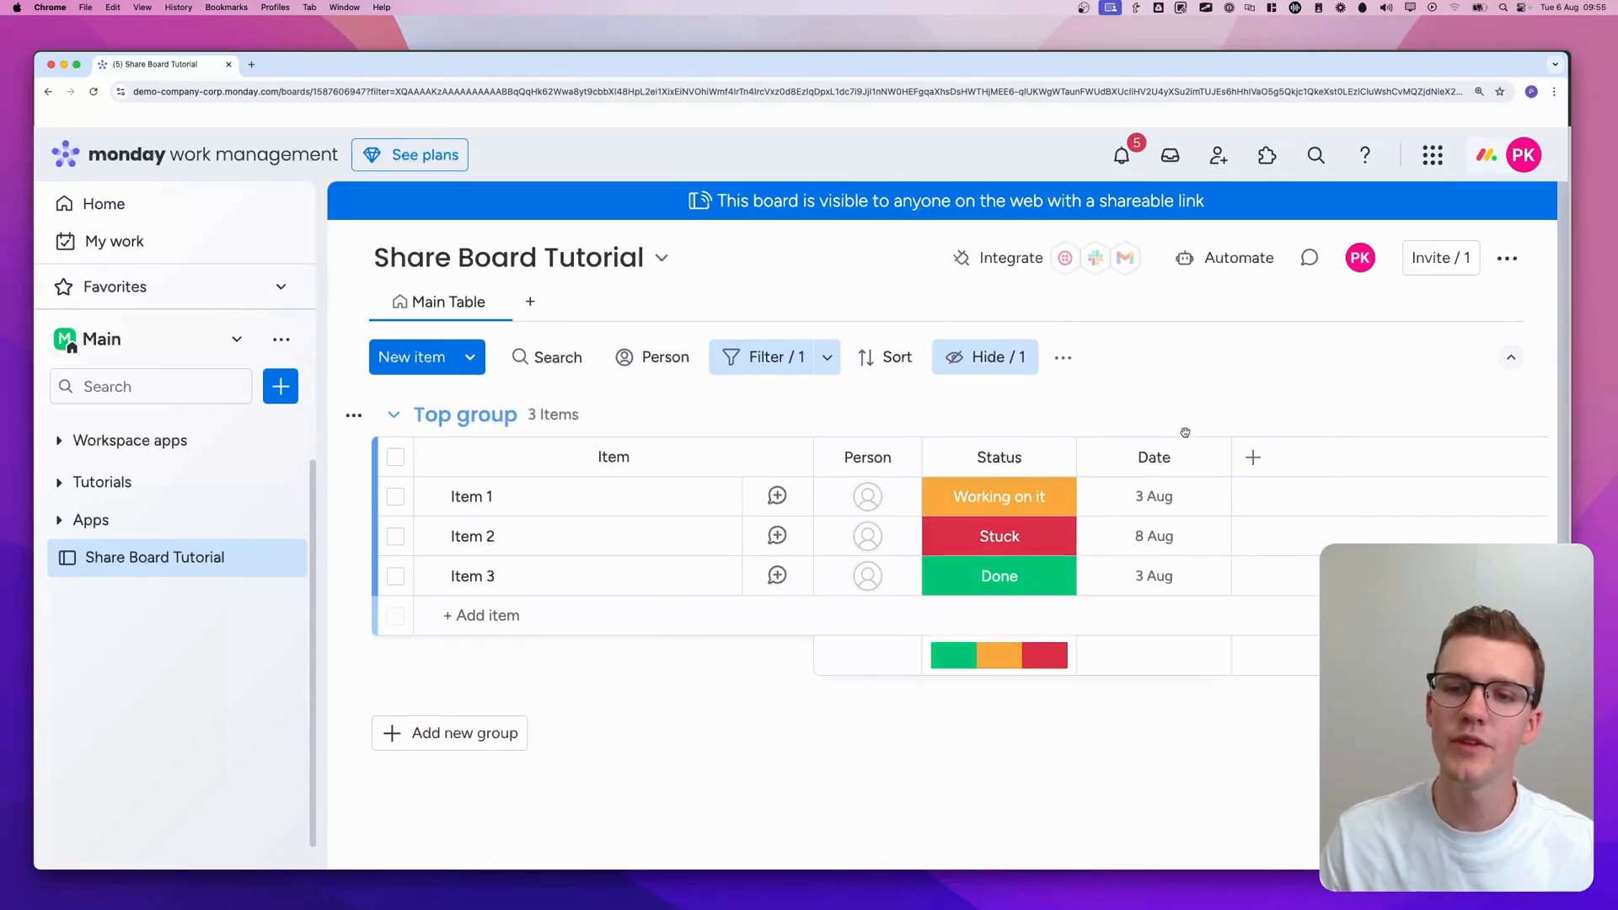
pyautogui.press('super+a')
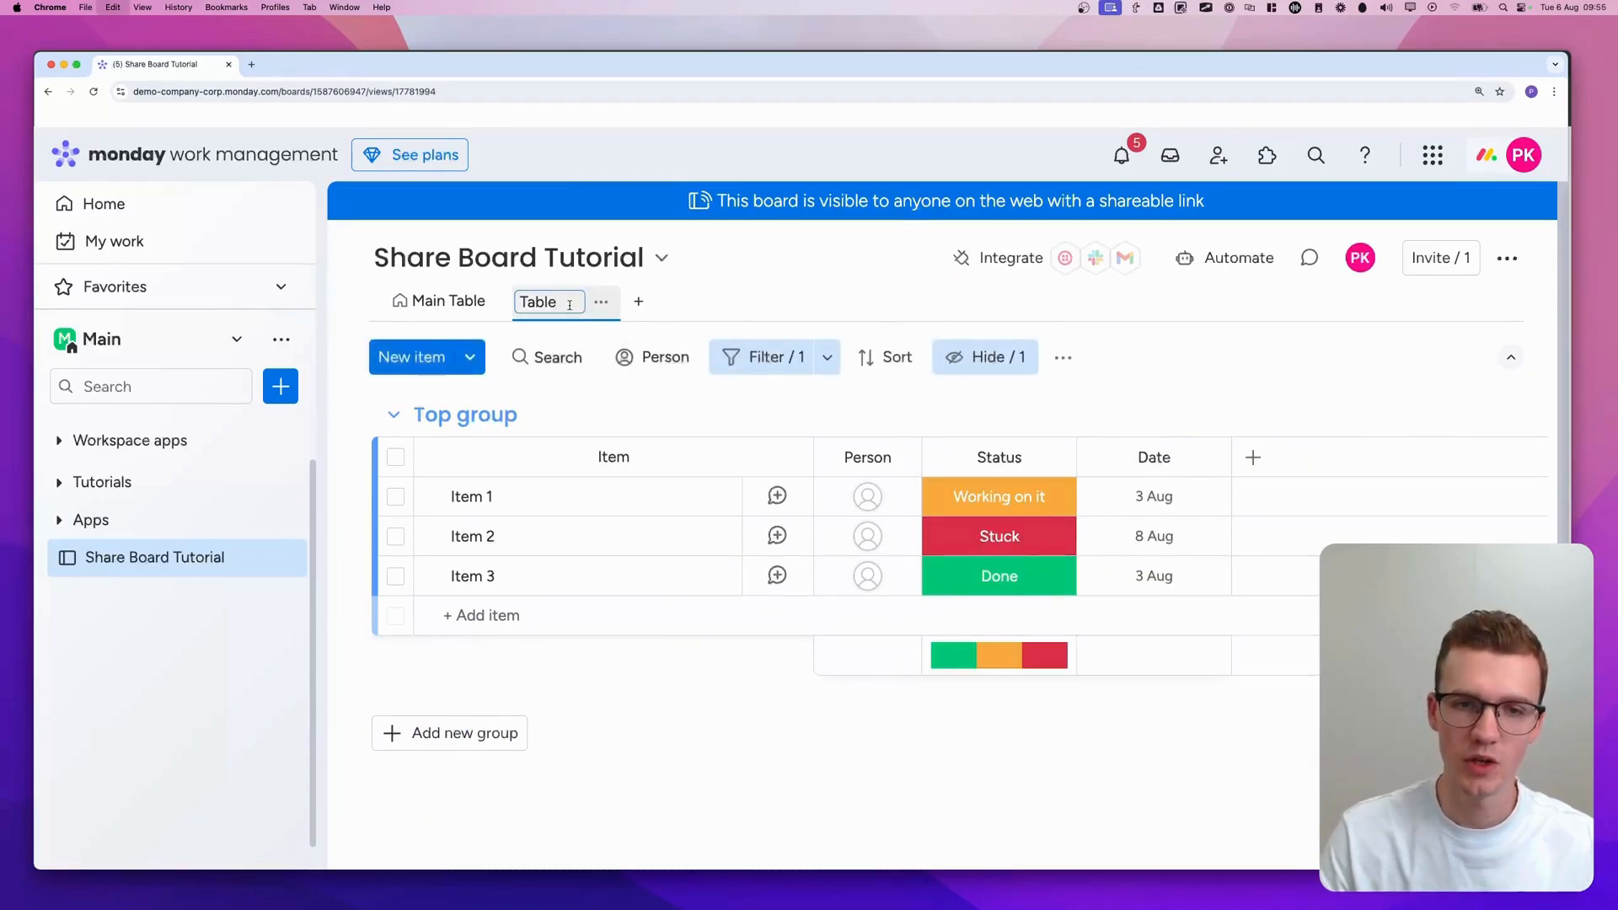
pyautogui.write('External')
pyautogui.press('Return')
pyautogui.click(414, 301)
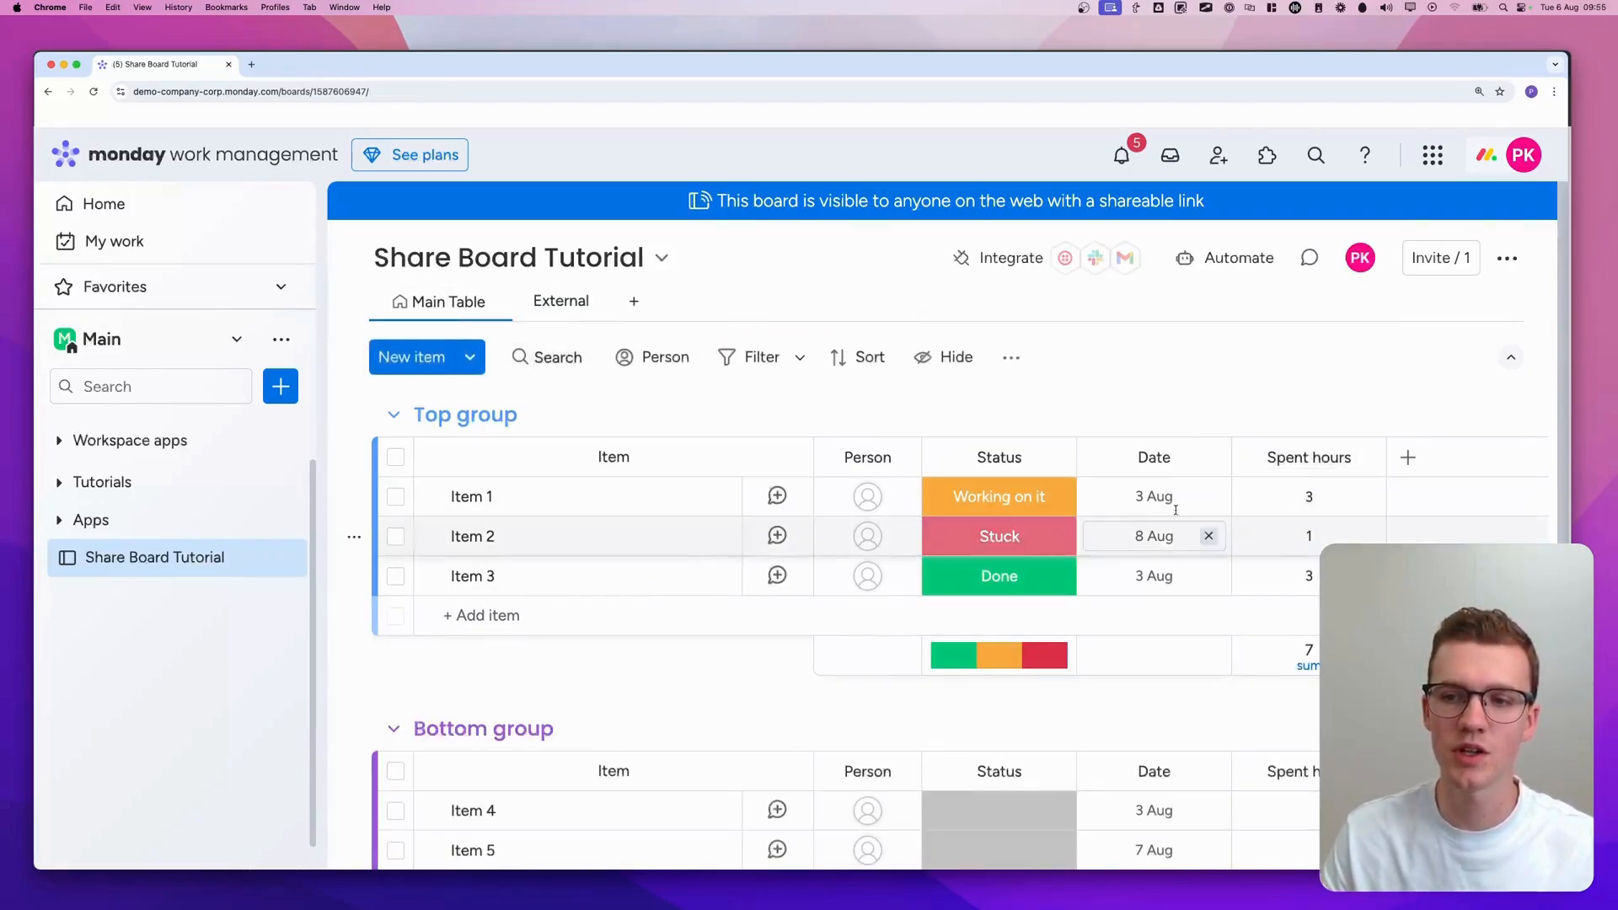
pyautogui.click(561, 302)
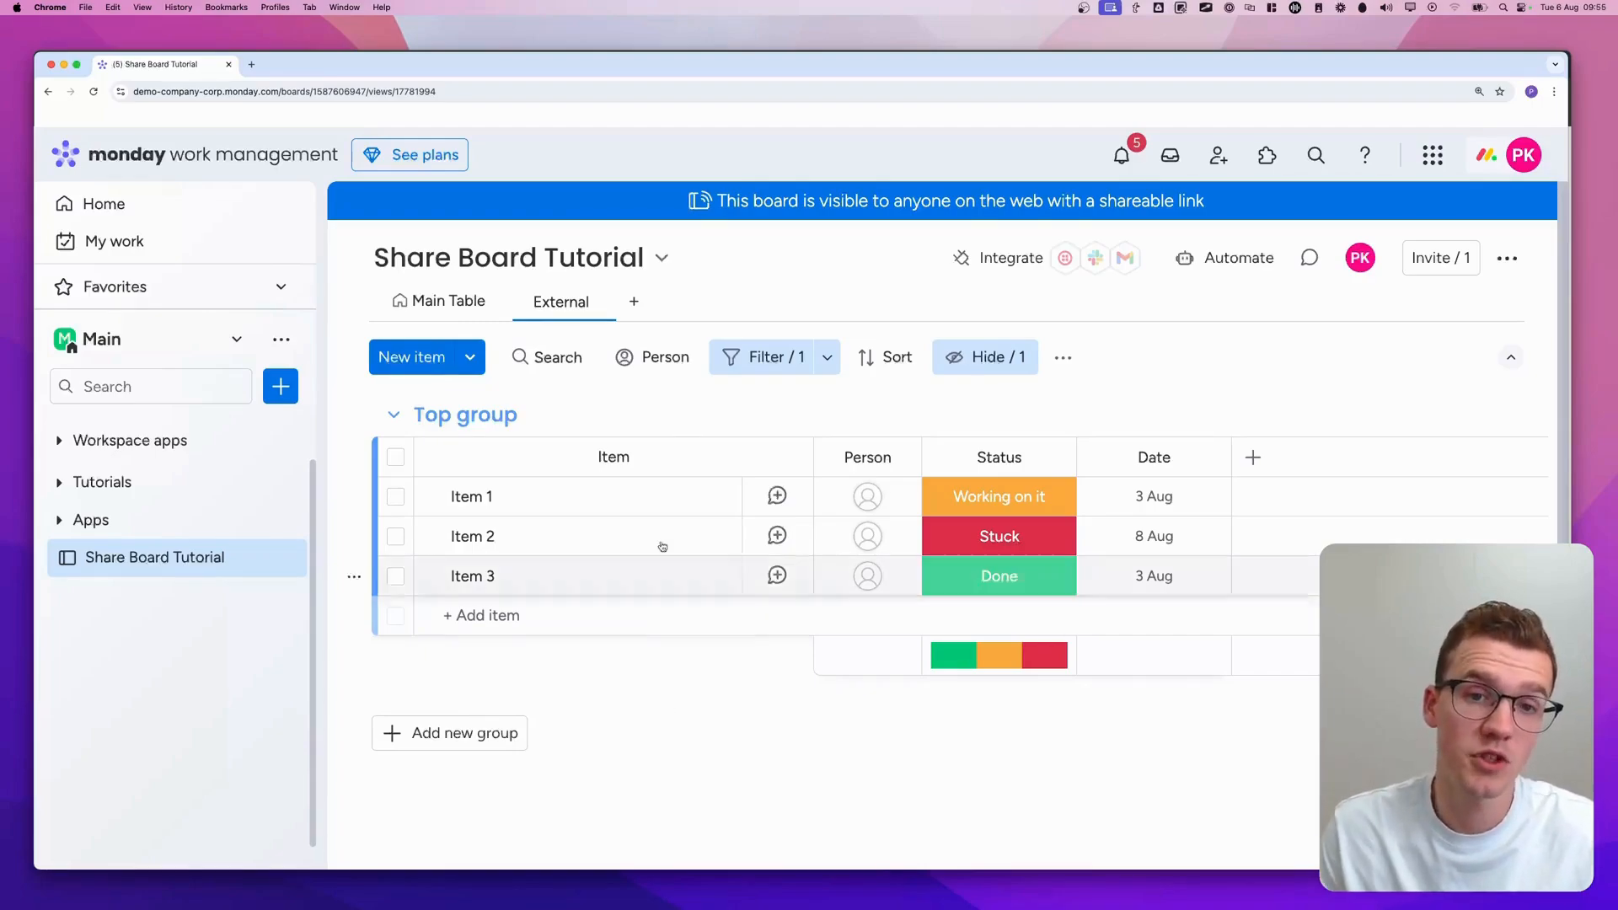
# Step: Copy the External view's public shareable link
pyautogui.click(601, 307)
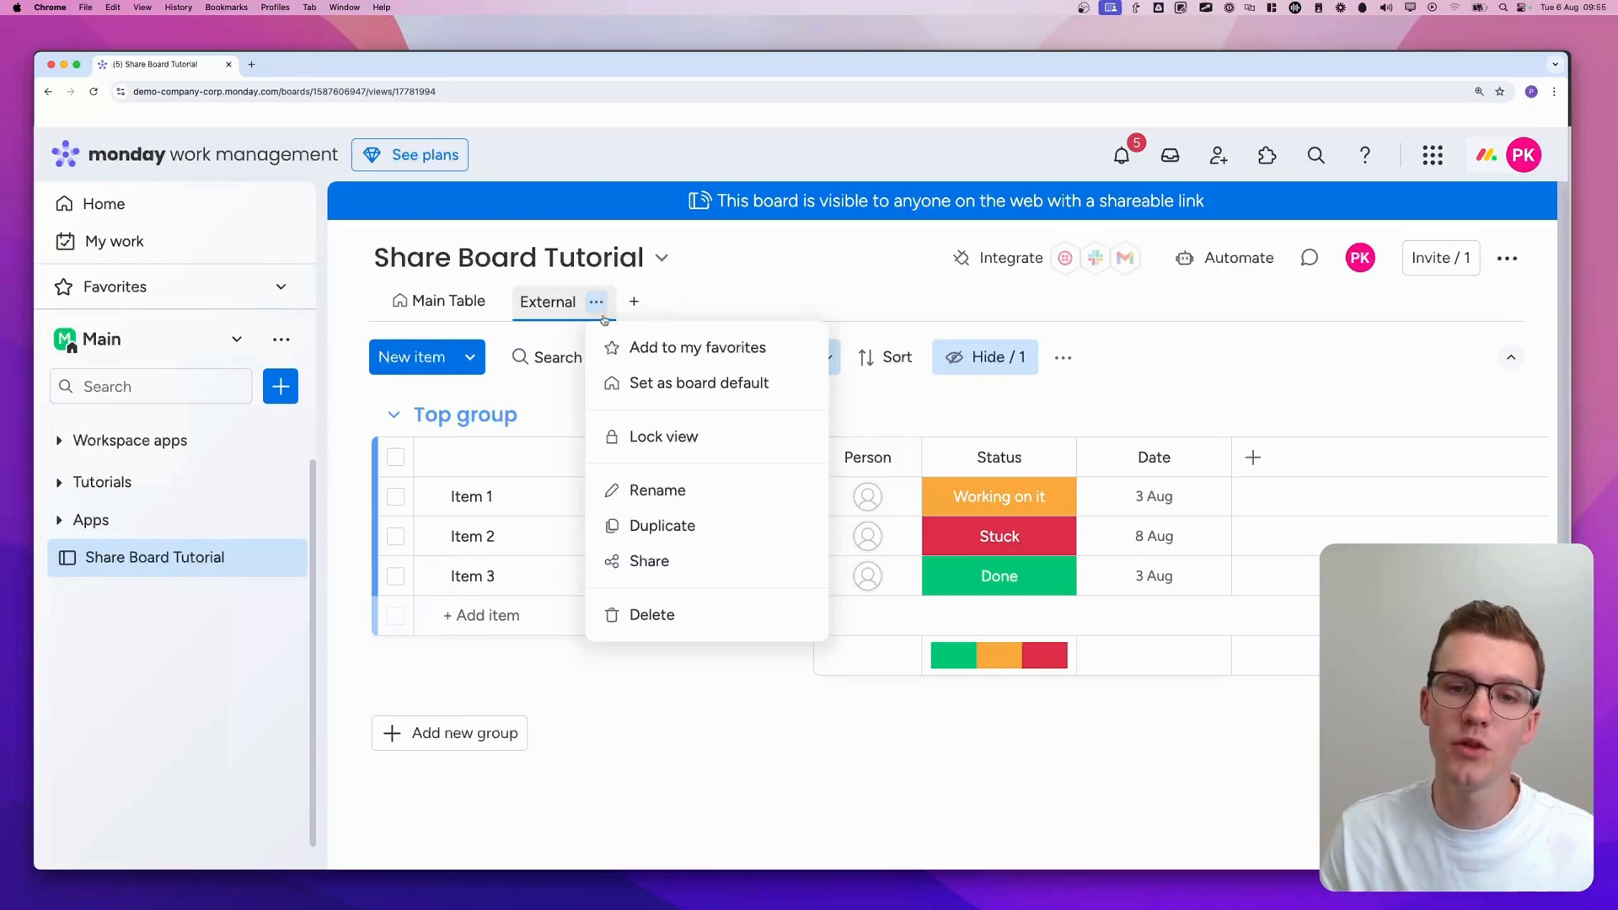
pyautogui.click(690, 560)
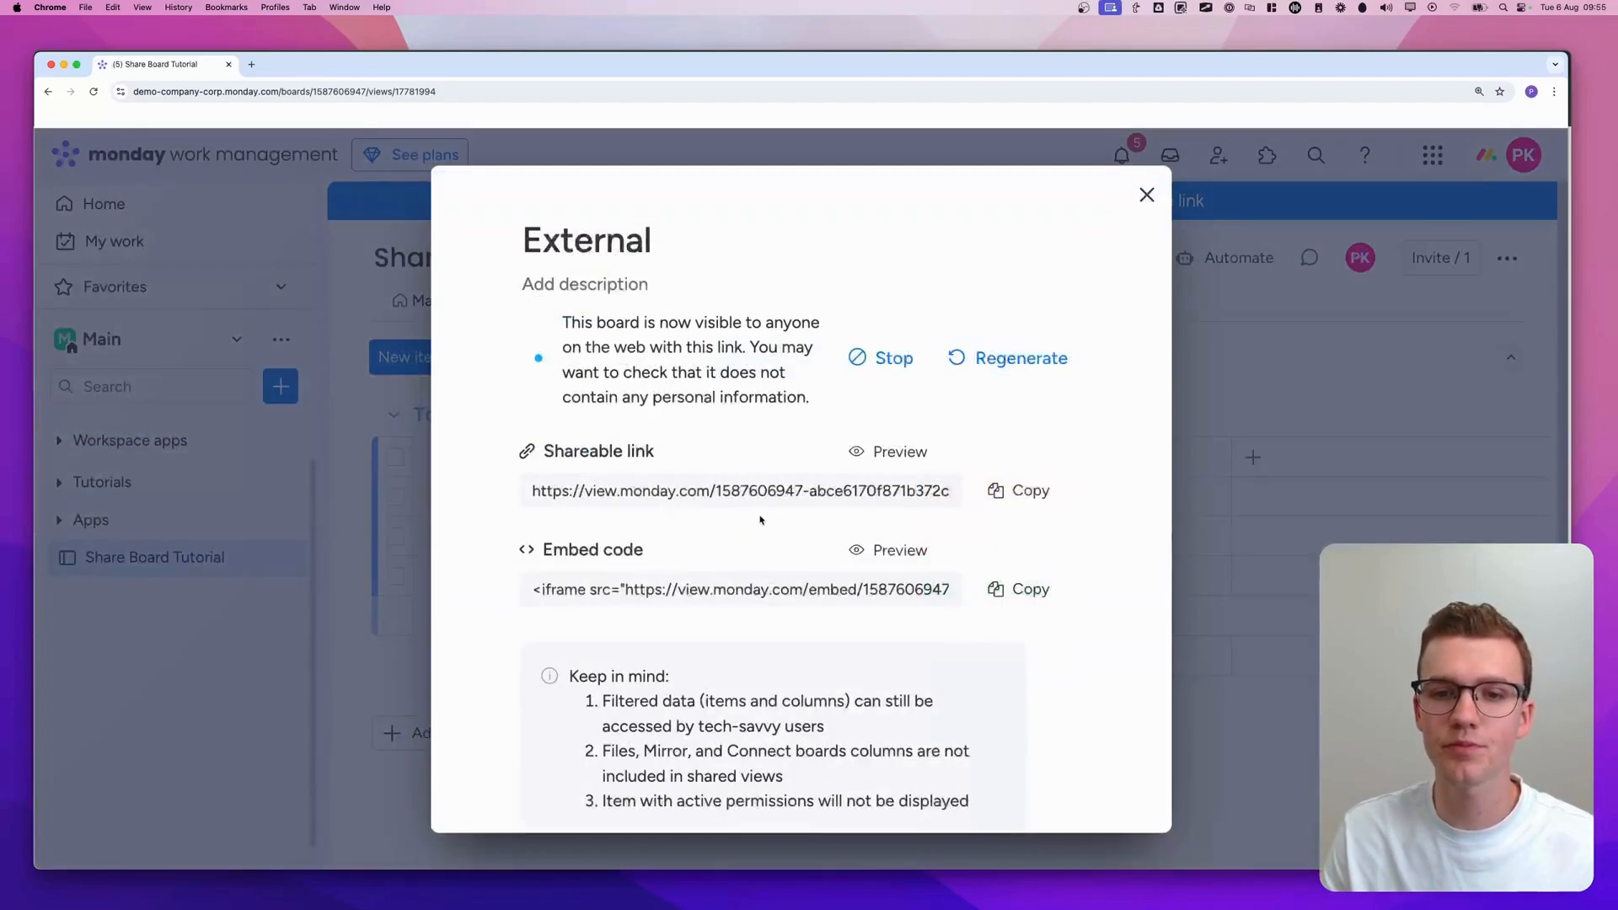
pyautogui.click(1054, 493)
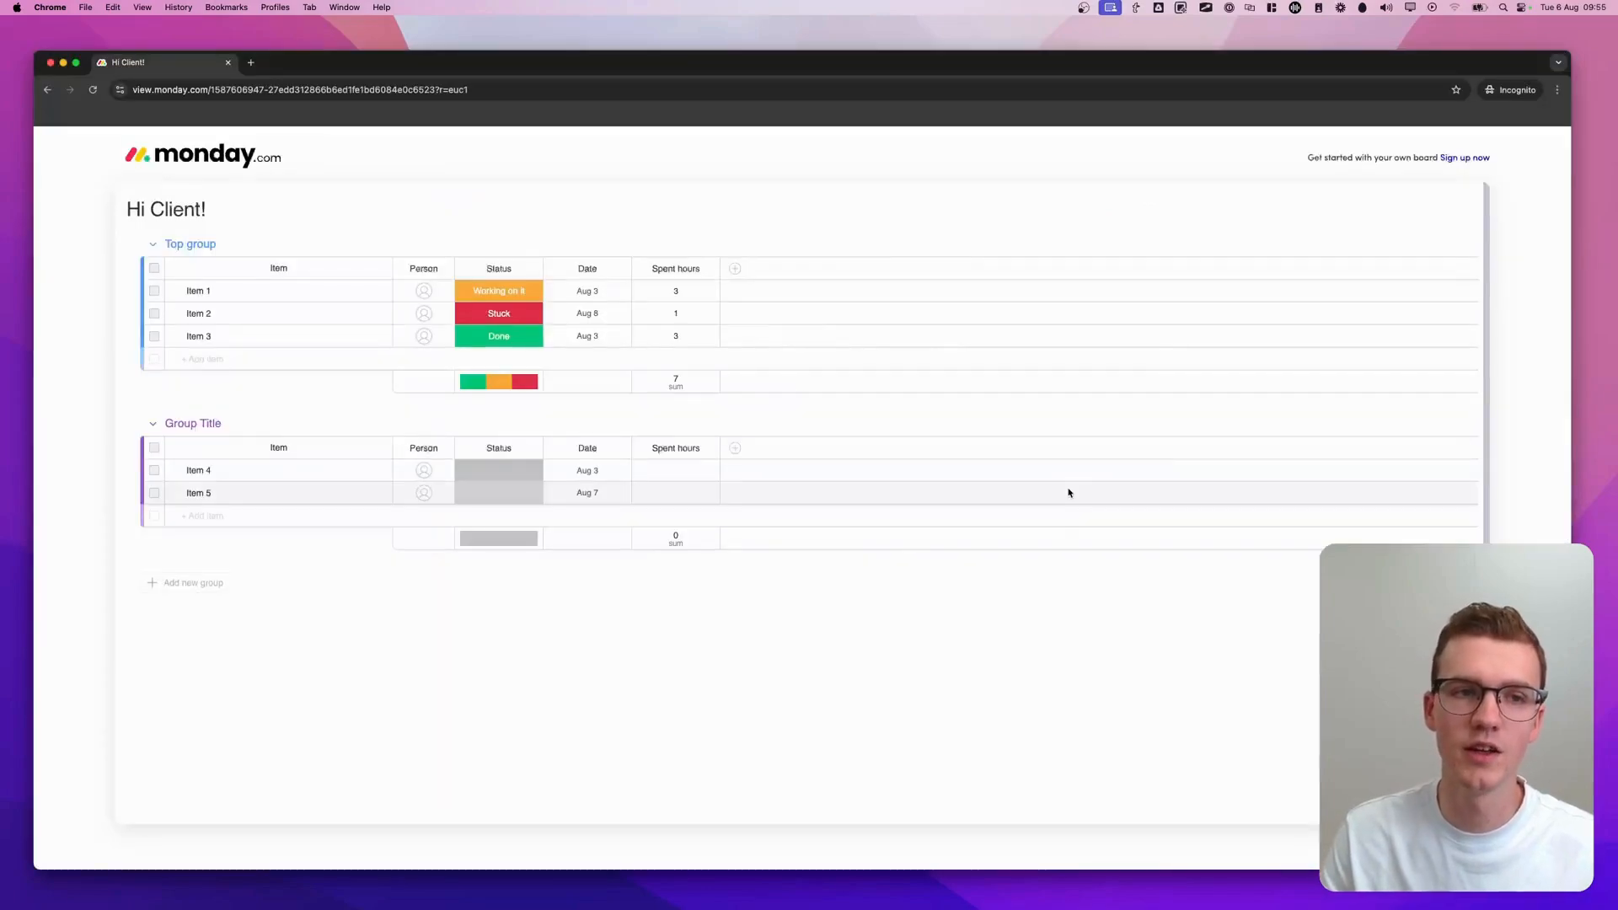
# Step: Load the copied link in a new private window to see the shared External view
pyautogui.press('super+t')
pyautogui.press('super+v')
pyautogui.press('Return')
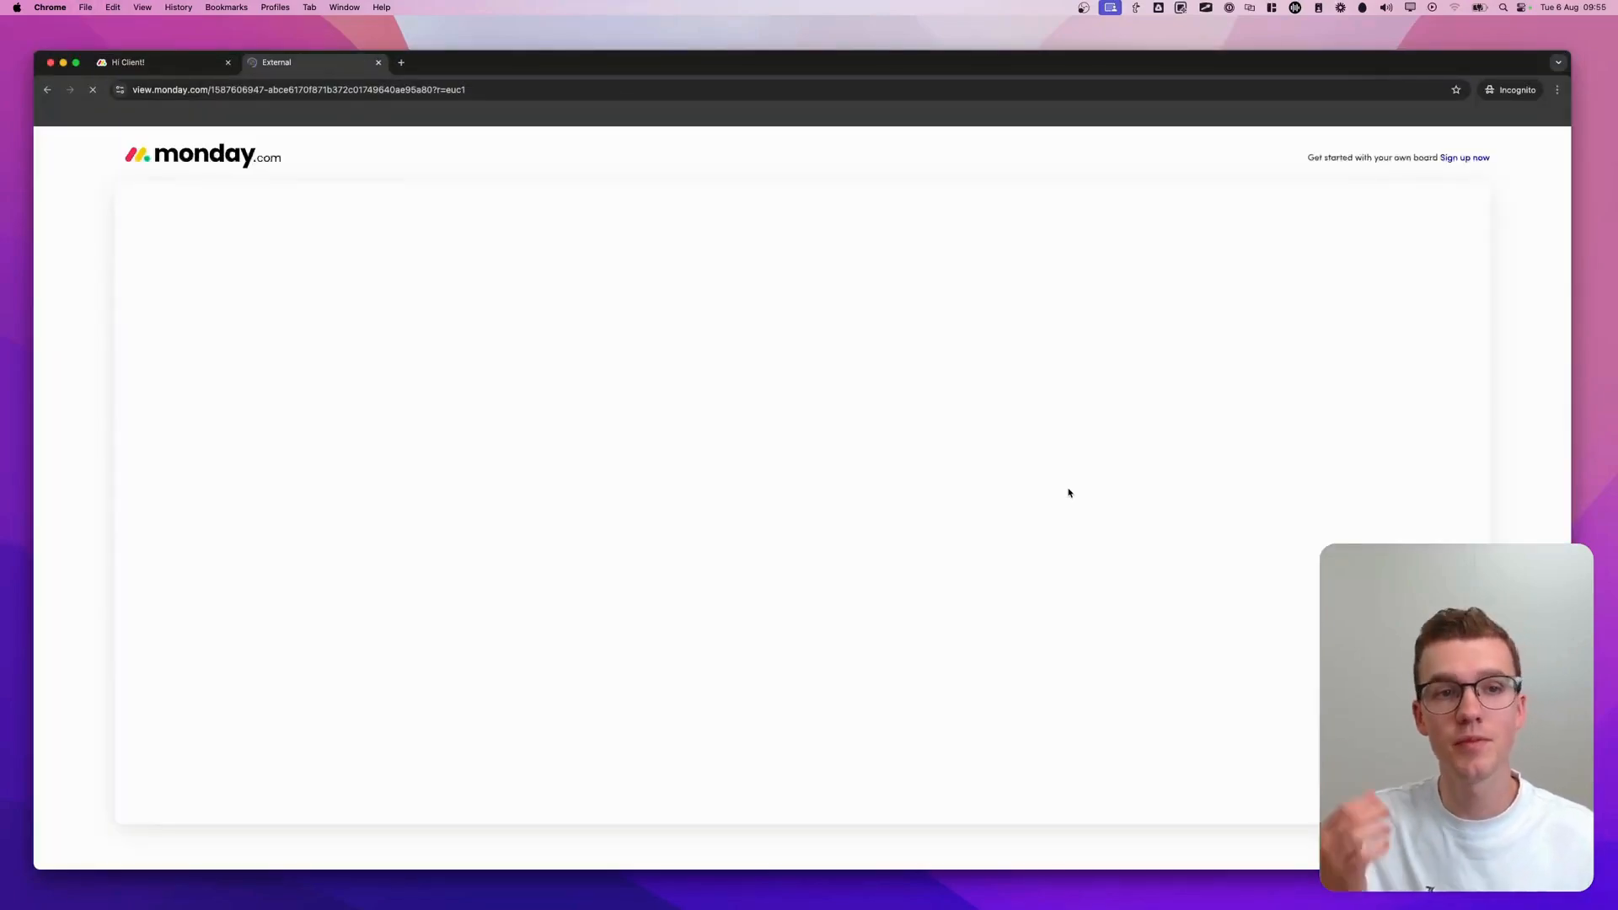
pyautogui.click(202, 64)
pyautogui.click(287, 63)
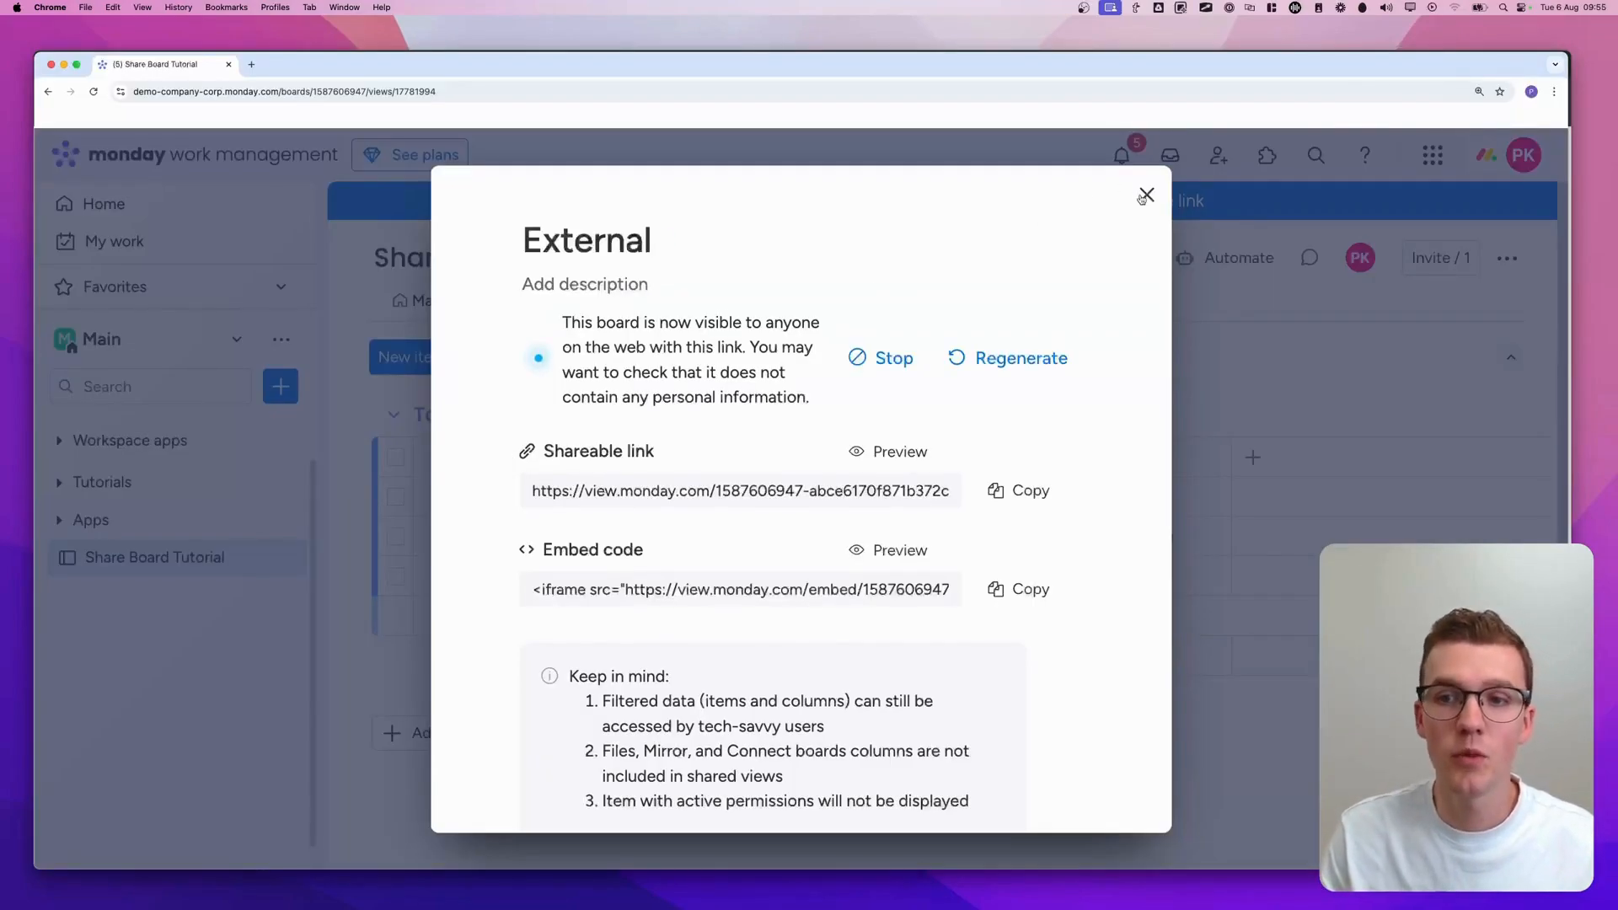
# Step: Close the External view's share dialog with its X button
pyautogui.click(1146, 199)
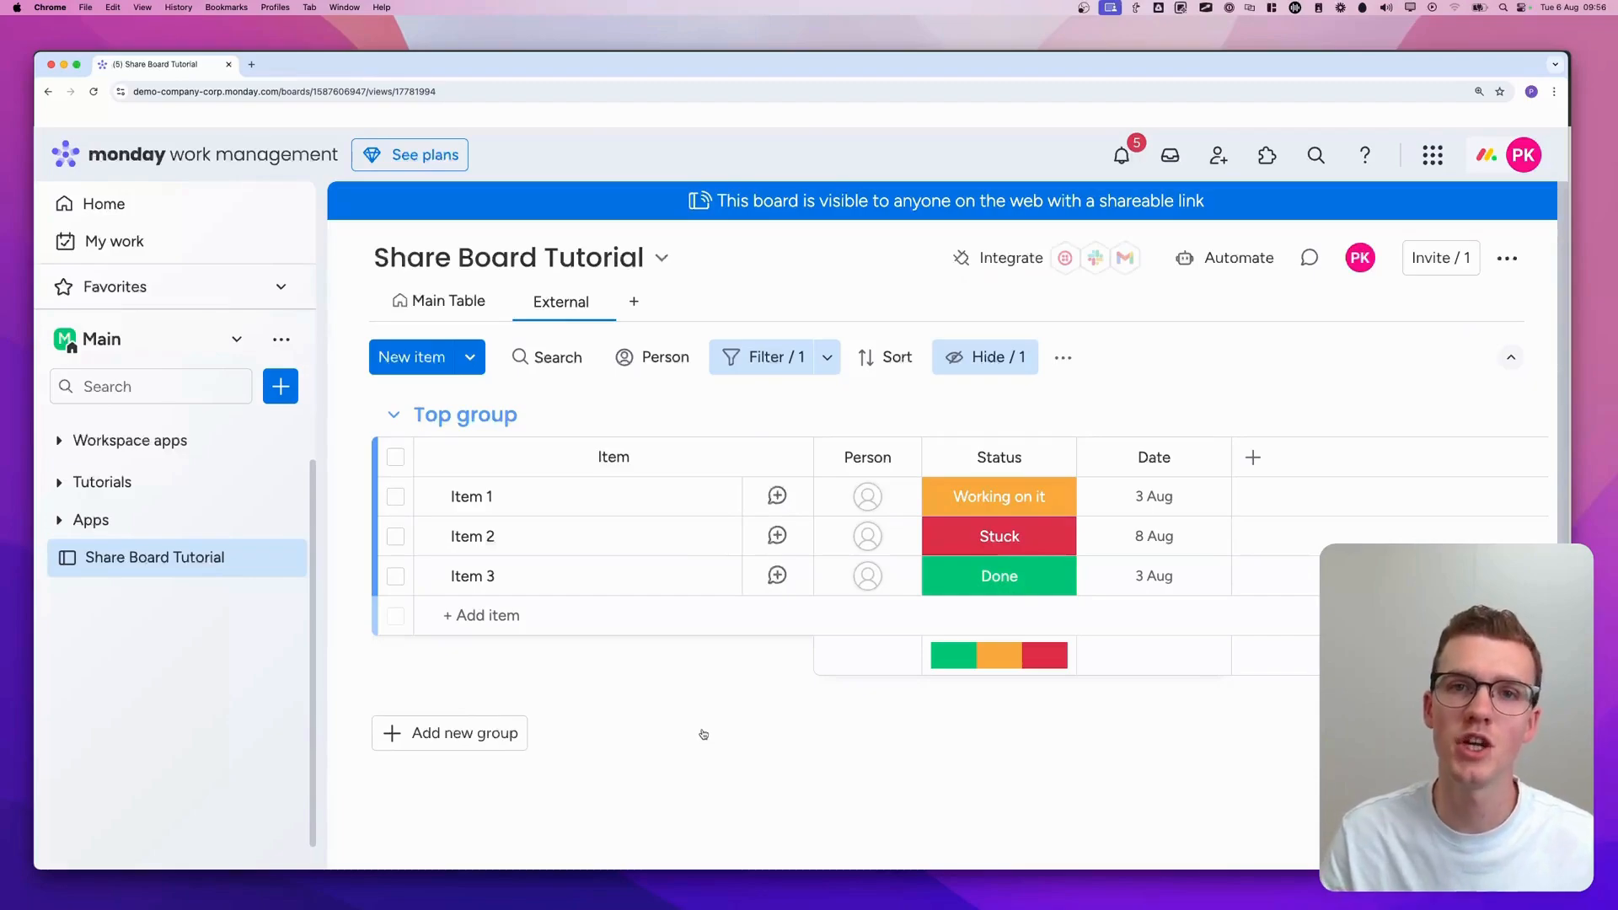
# Step: From the board's Options, choose Change board type > Change to shareable
pyautogui.rightClick(159, 558)
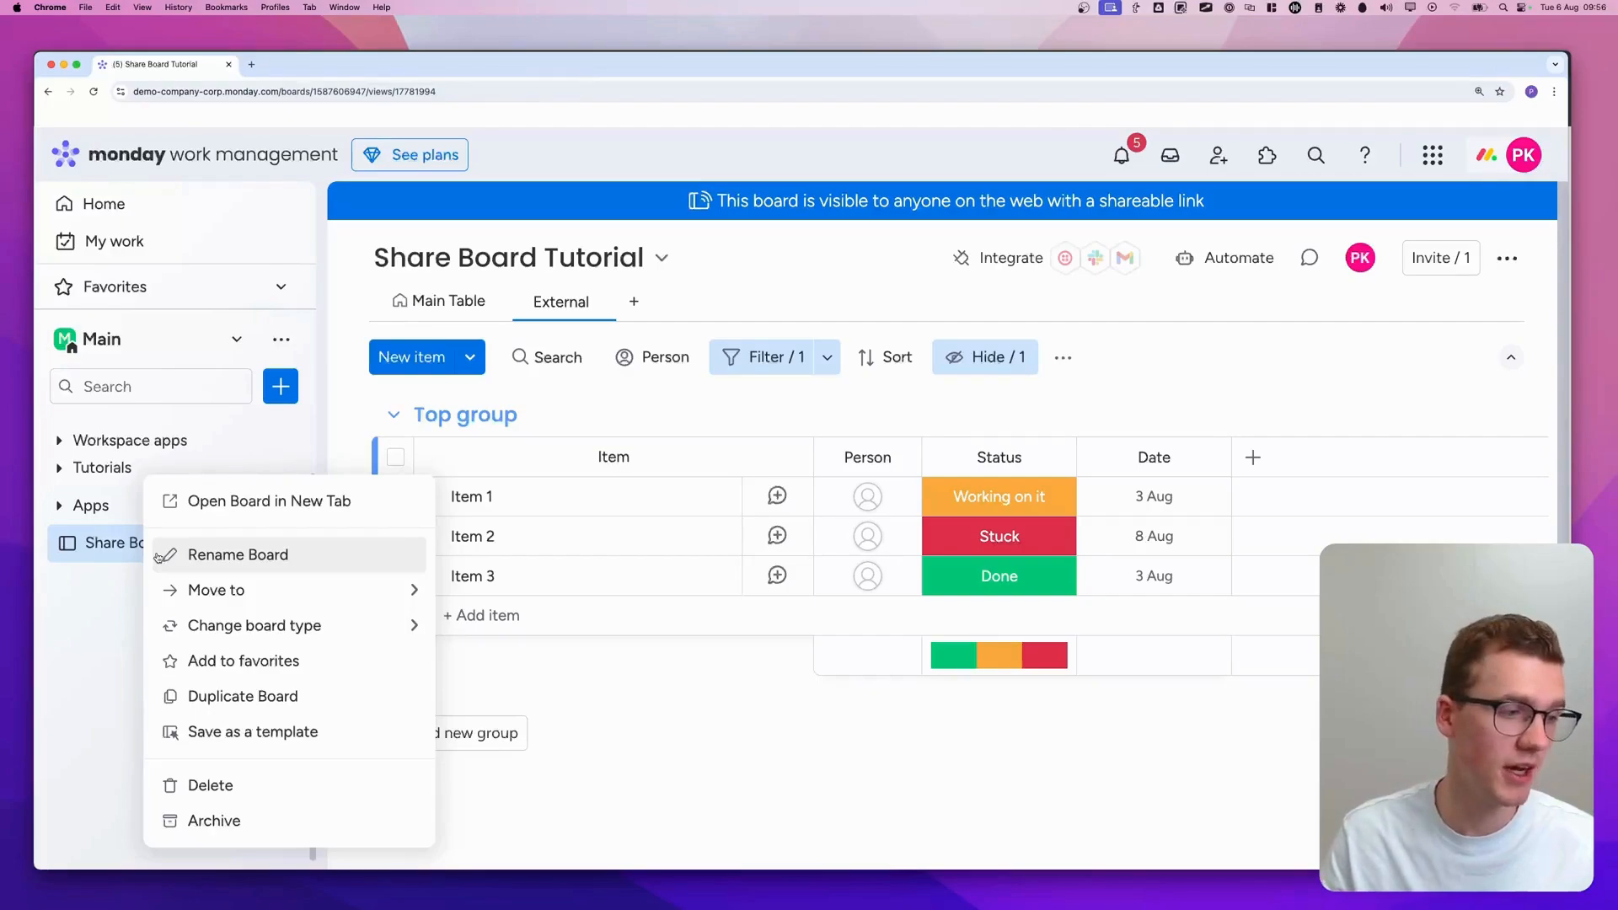
pyautogui.moveTo(312, 632)
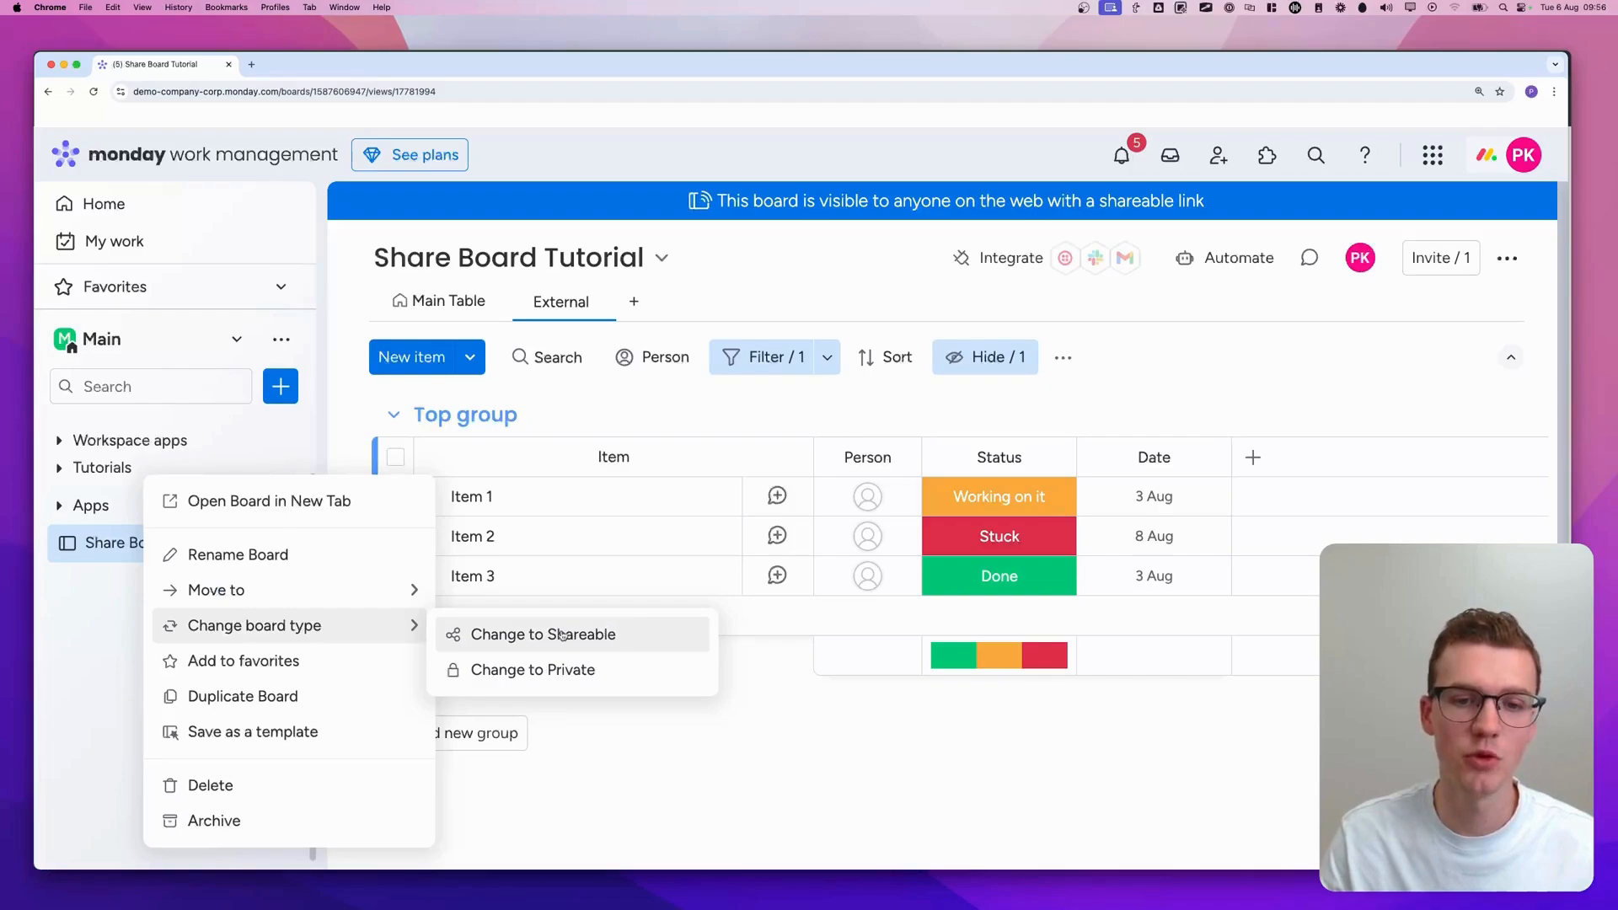
pyautogui.click(1503, 263)
pyautogui.moveTo(1269, 562)
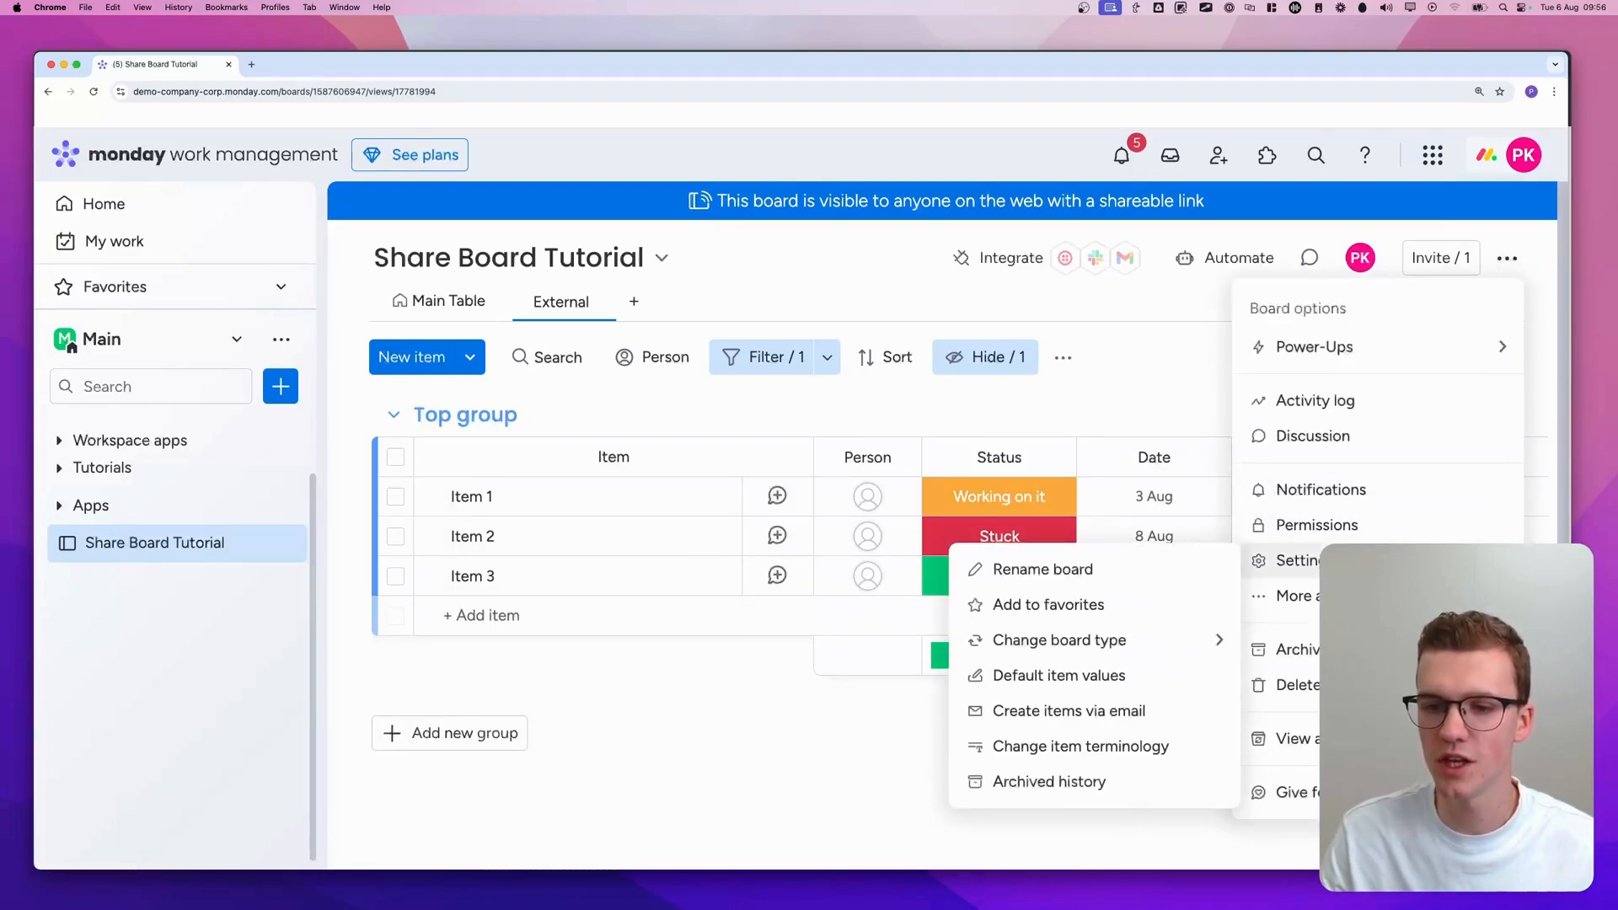
pyautogui.moveTo(1110, 644)
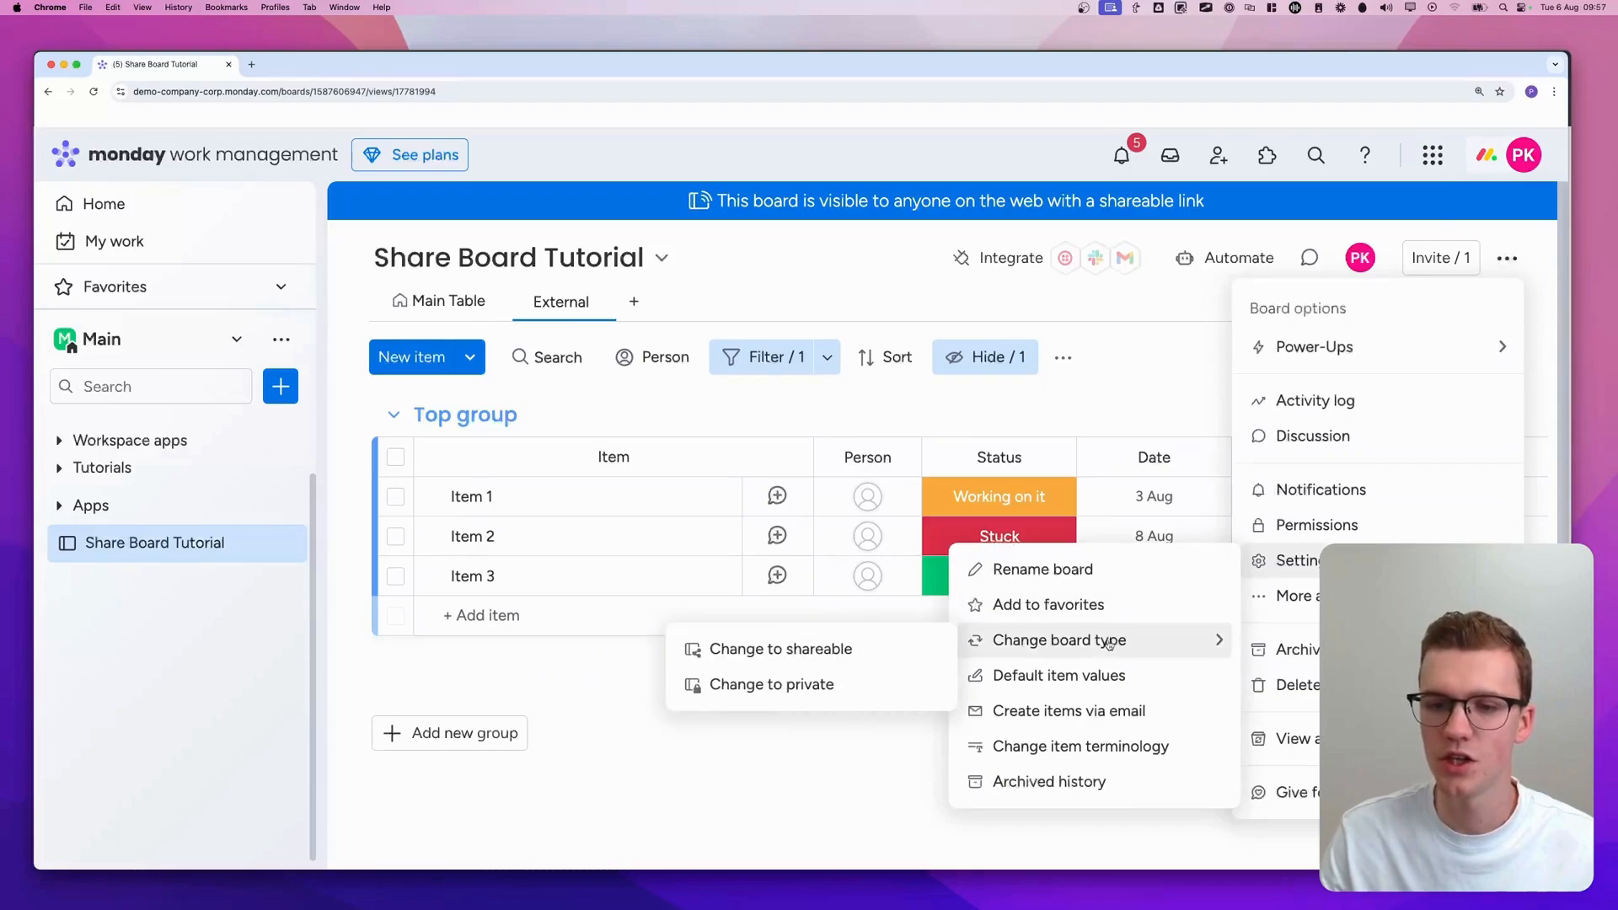
pyautogui.click(836, 651)
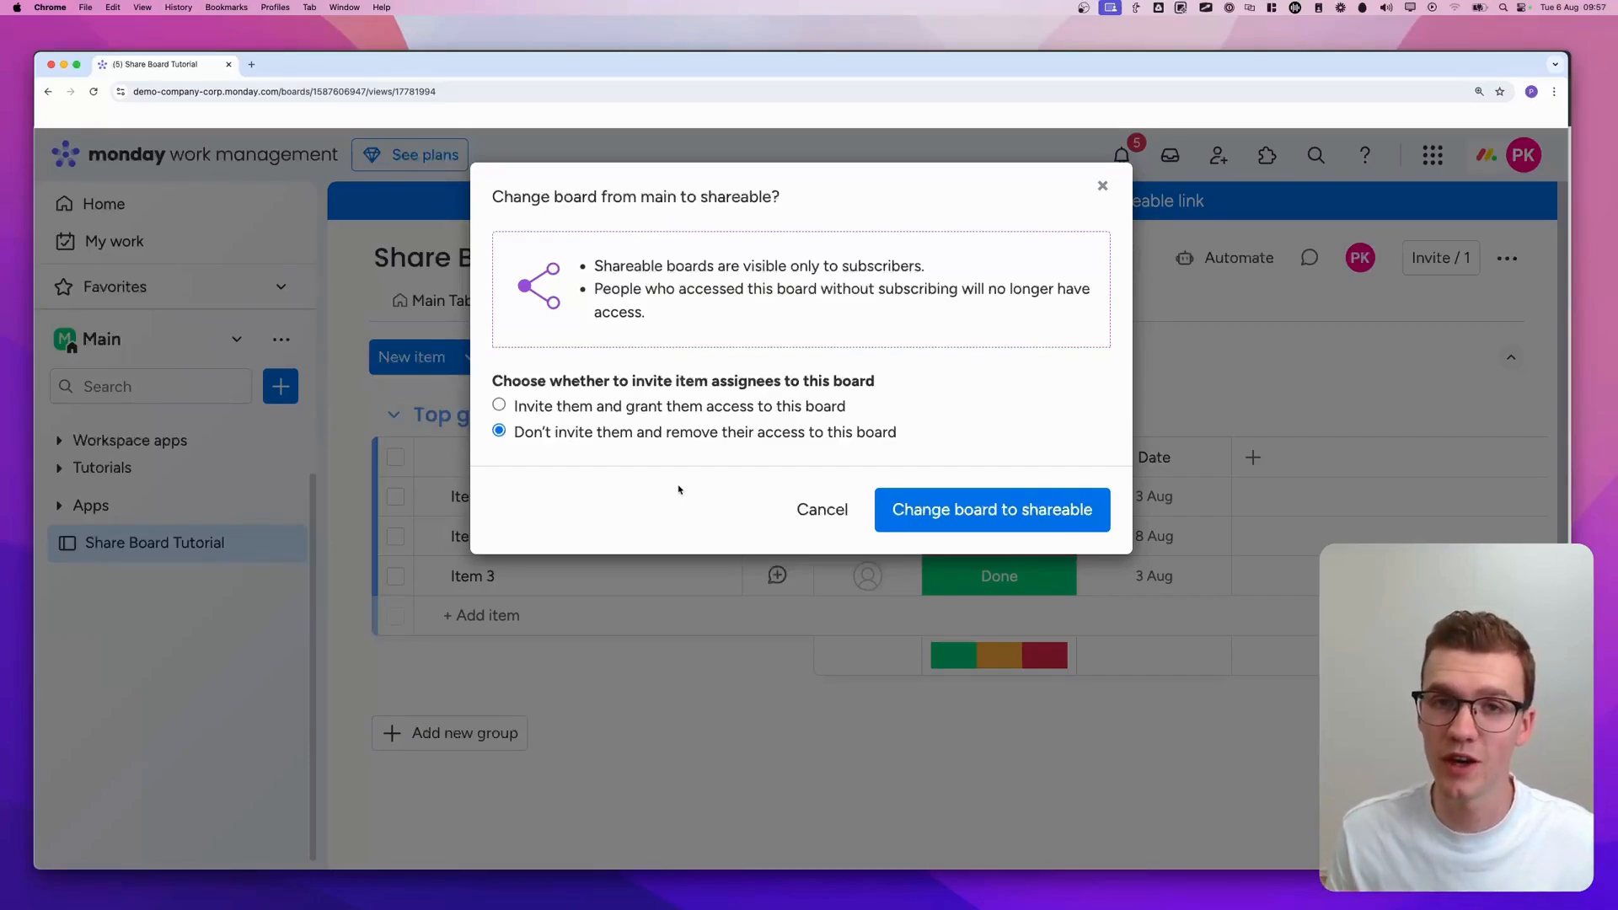
# Step: Choose to invite item assignees with board access and confirm the change to shareable
pyautogui.click(531, 409)
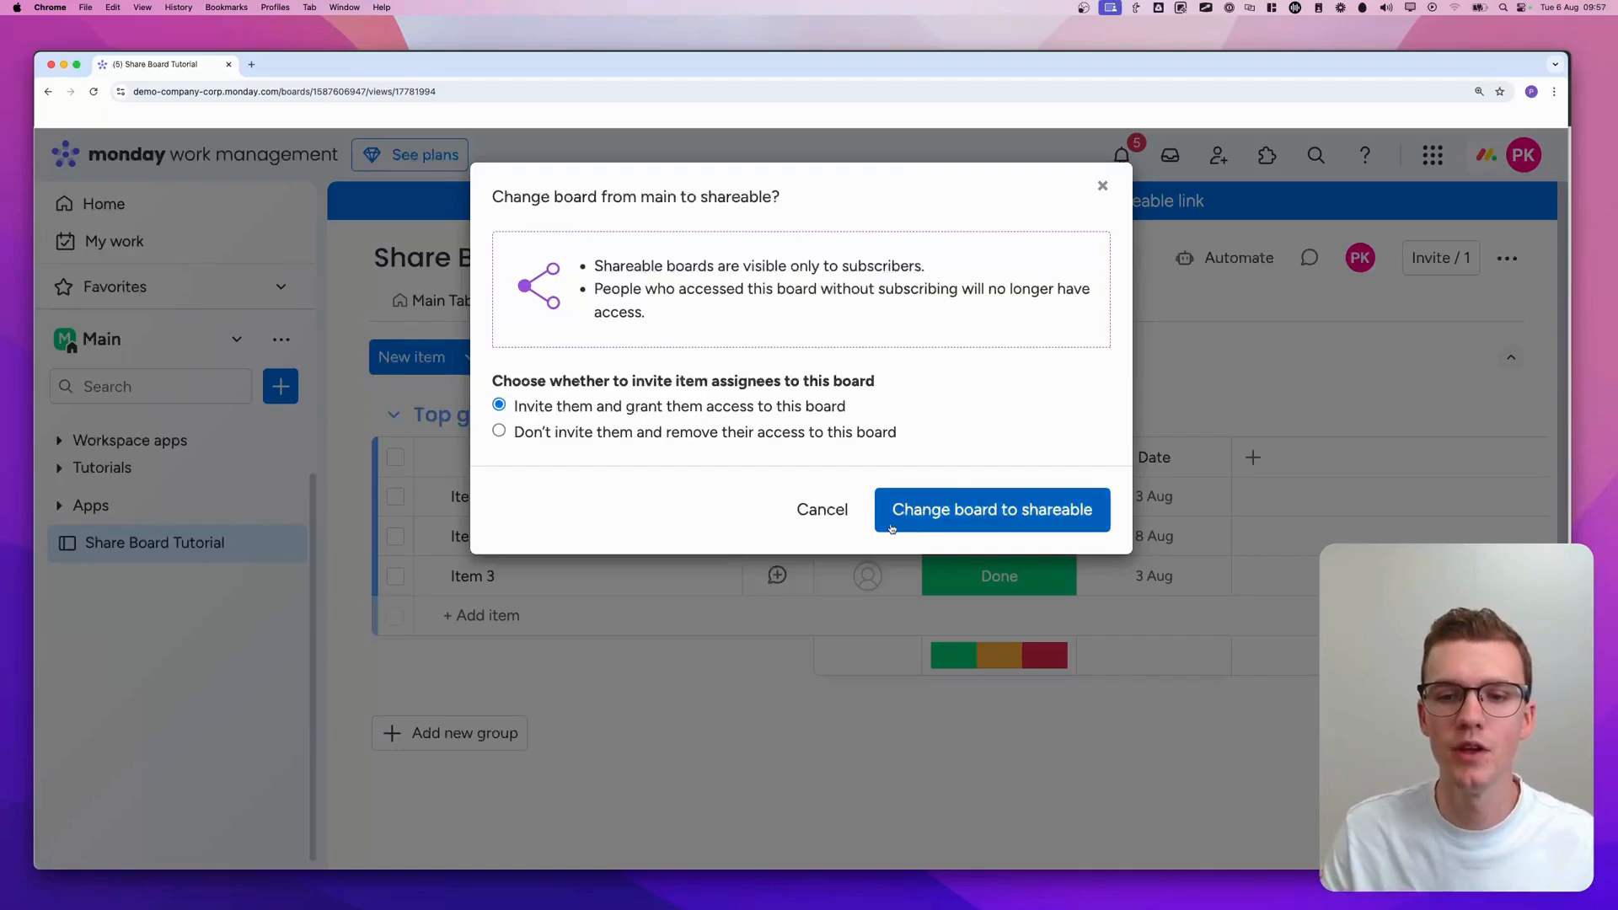
pyautogui.hotkey('ctrl', 'alt', 'a')
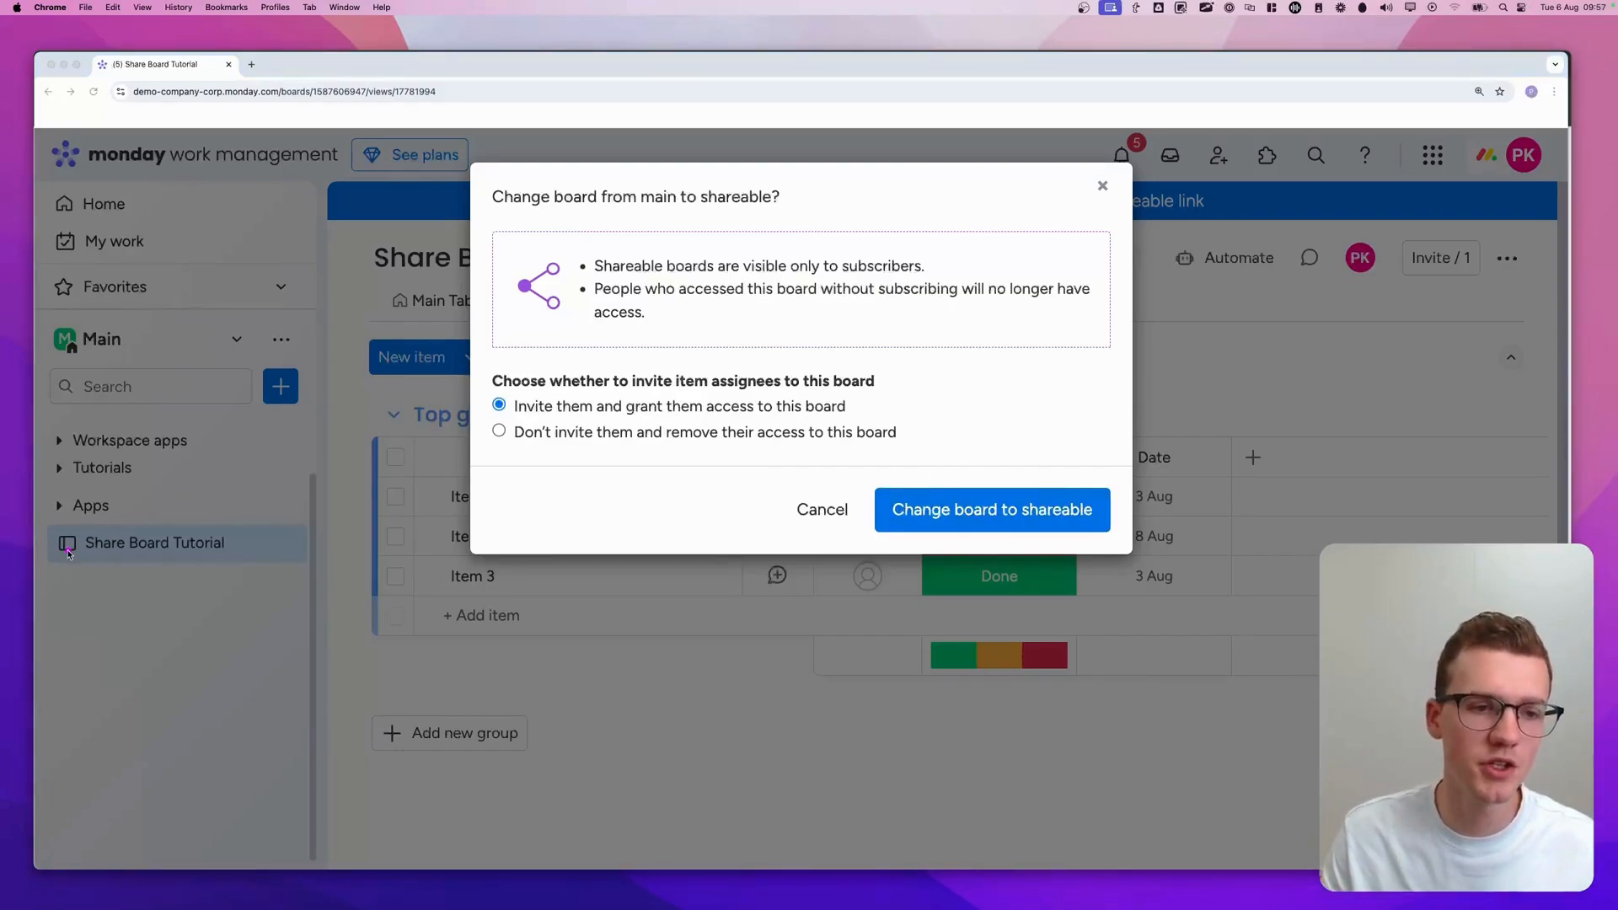
pyautogui.moveTo(45, 553)
pyautogui.mouseDown()
pyautogui.moveTo(86, 562)
pyautogui.moveTo(35, 549)
pyautogui.mouseUp()
pyautogui.press('Escape')
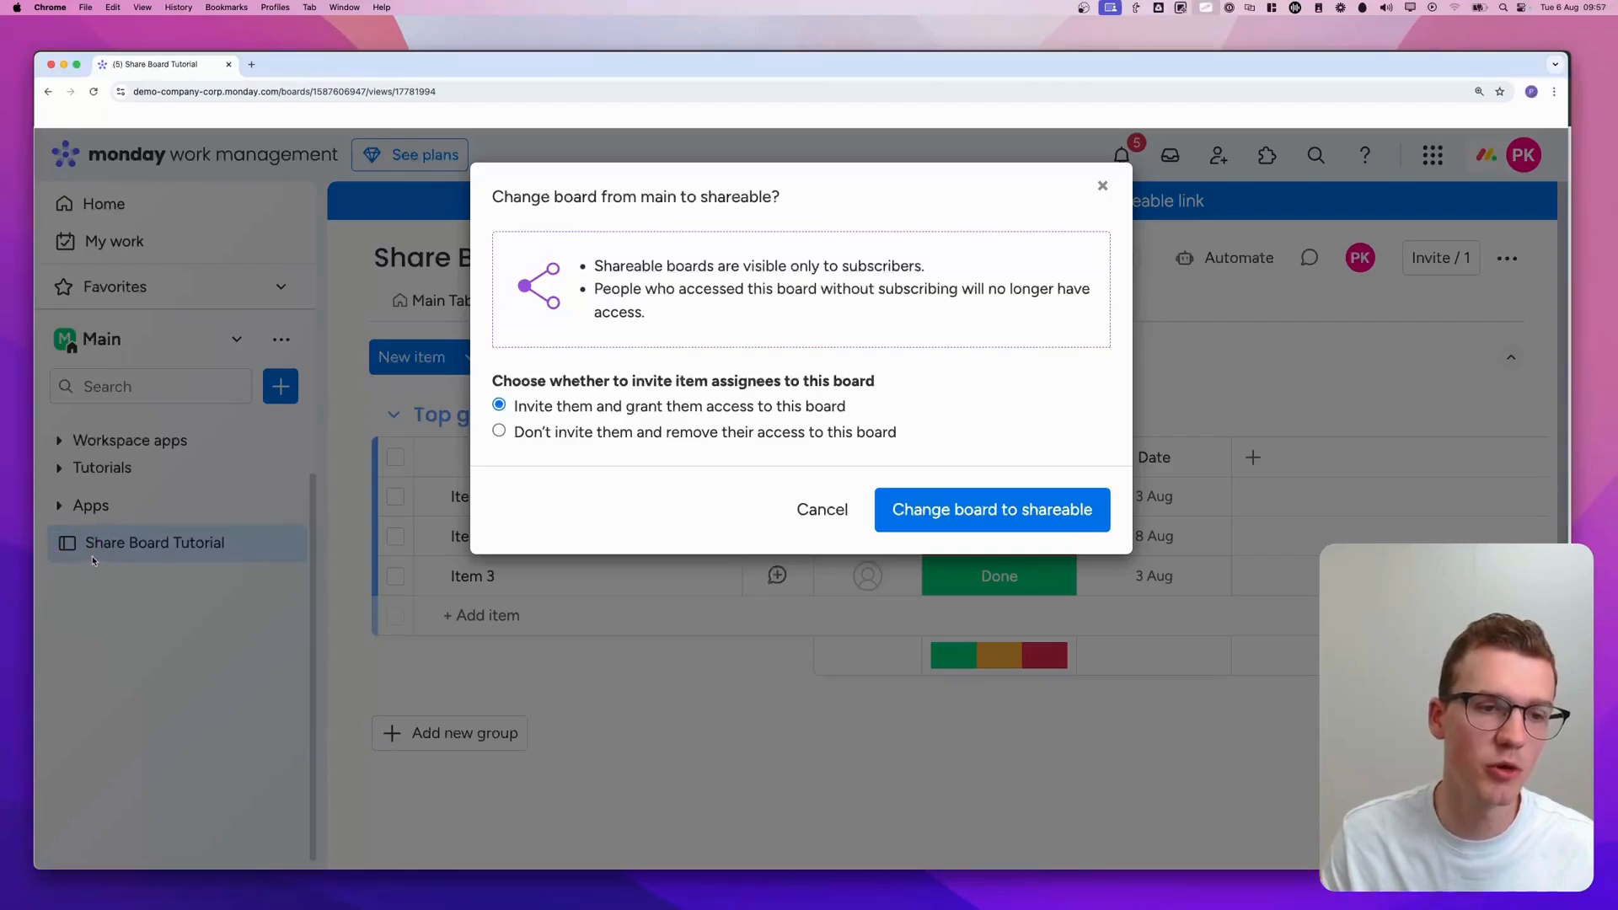
pyautogui.click(1023, 512)
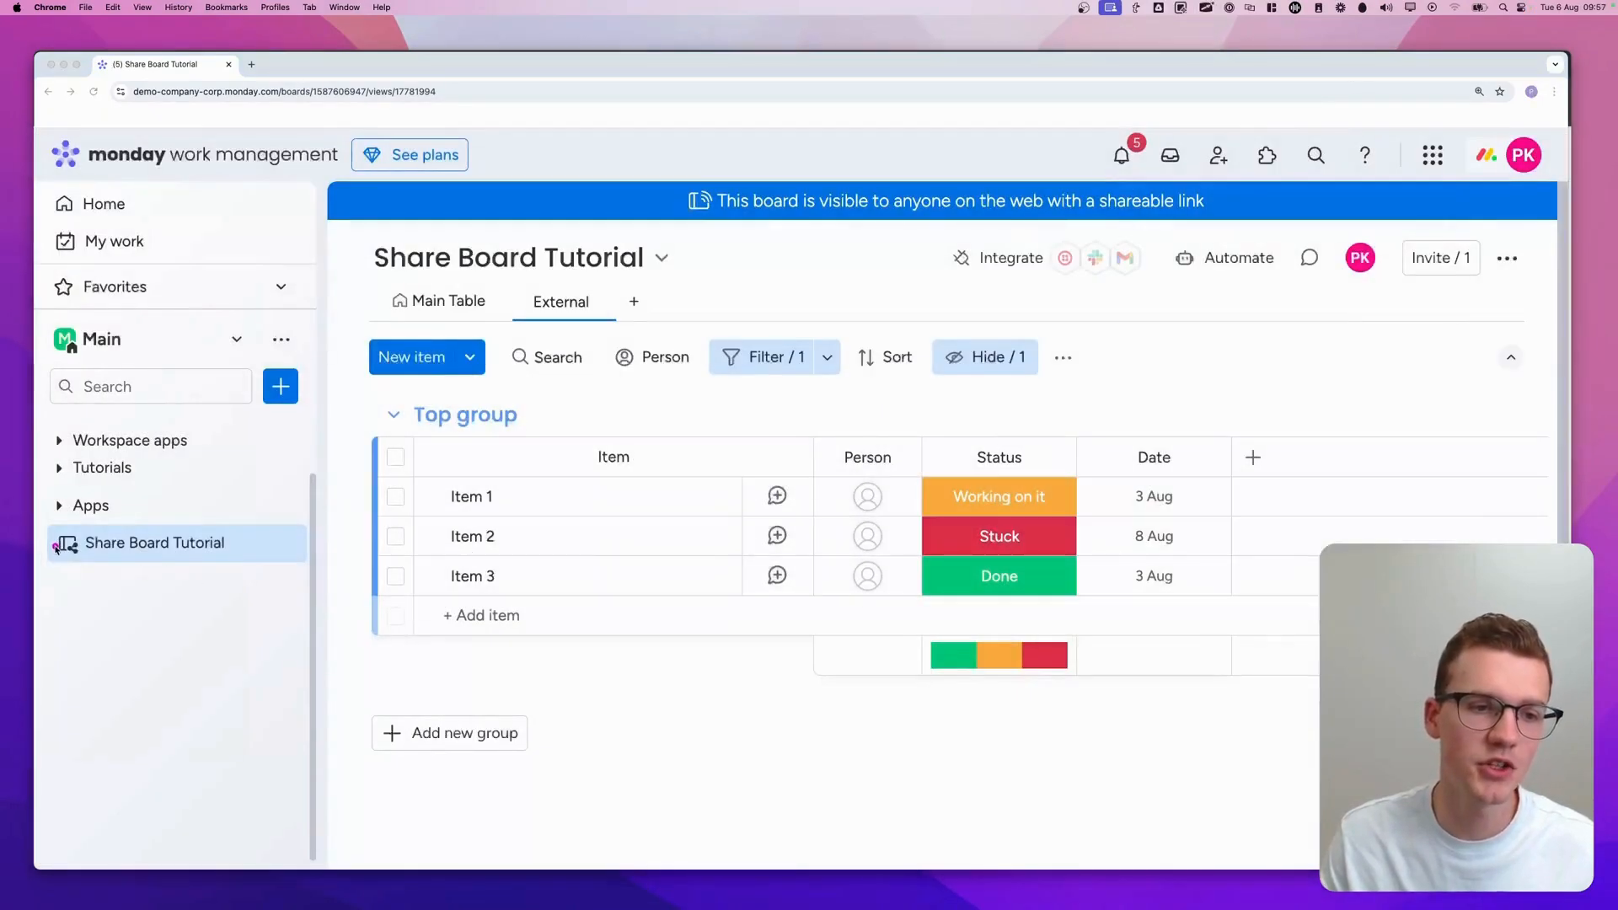
# Step: Bring up the board's member and guest invitation panel
pyautogui.hotkey('ctrl', 'alt', 'a')
pyautogui.moveTo(54, 550)
pyautogui.mouseDown()
pyautogui.moveTo(77, 575)
pyautogui.moveTo(59, 528)
pyautogui.mouseUp()
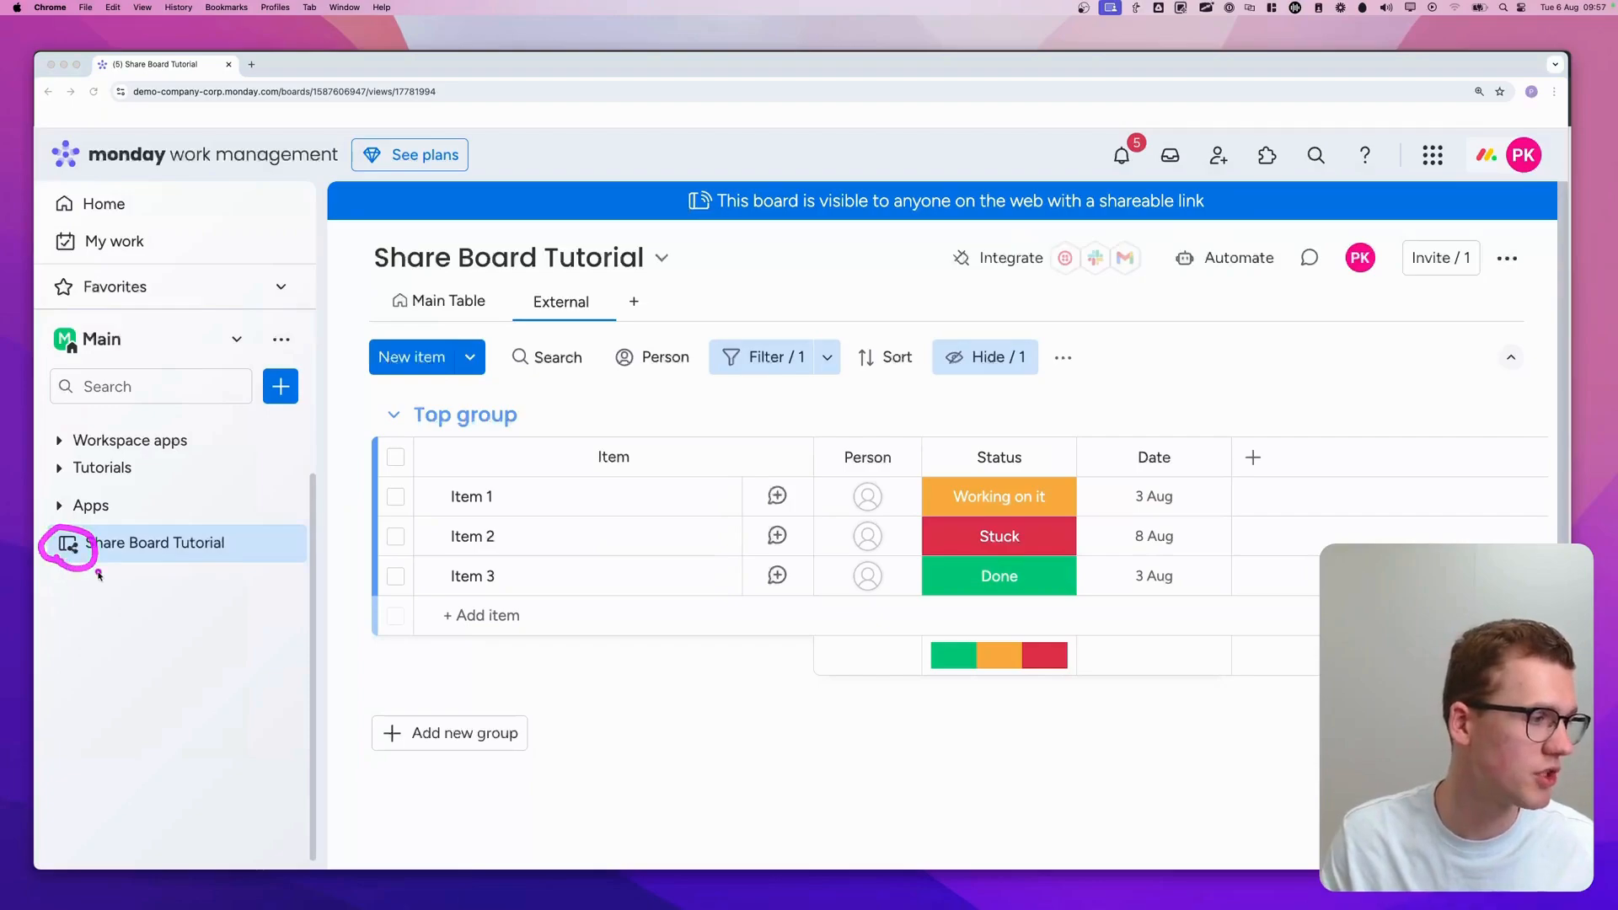
pyautogui.press('Escape')
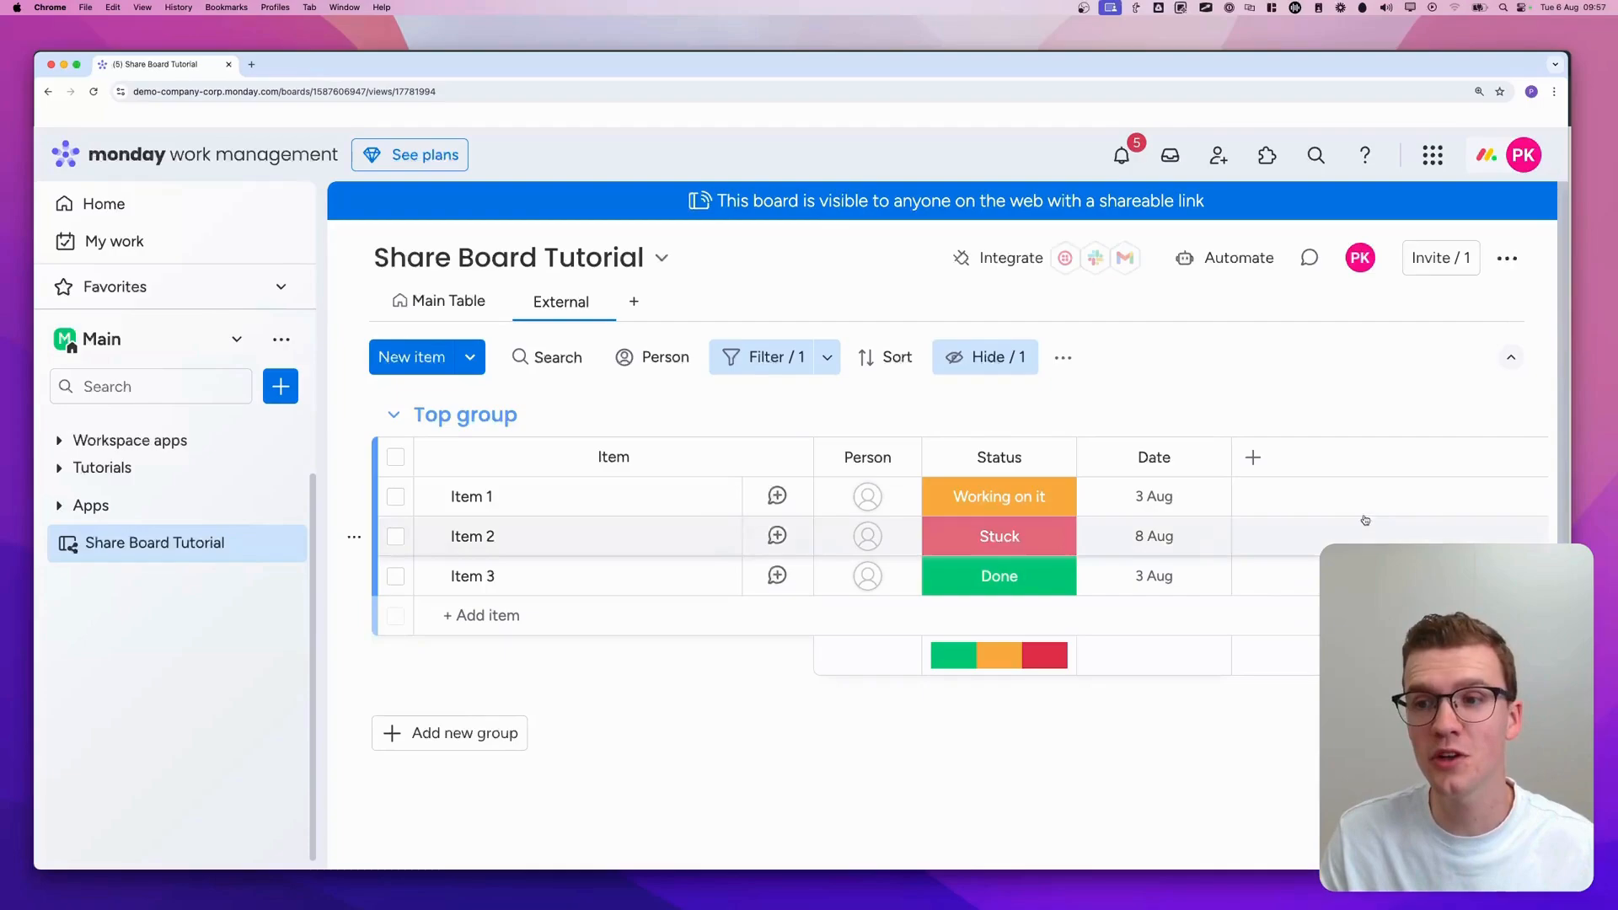
pyautogui.moveTo(1375, 223); pyautogui.dragTo(1386, 303)
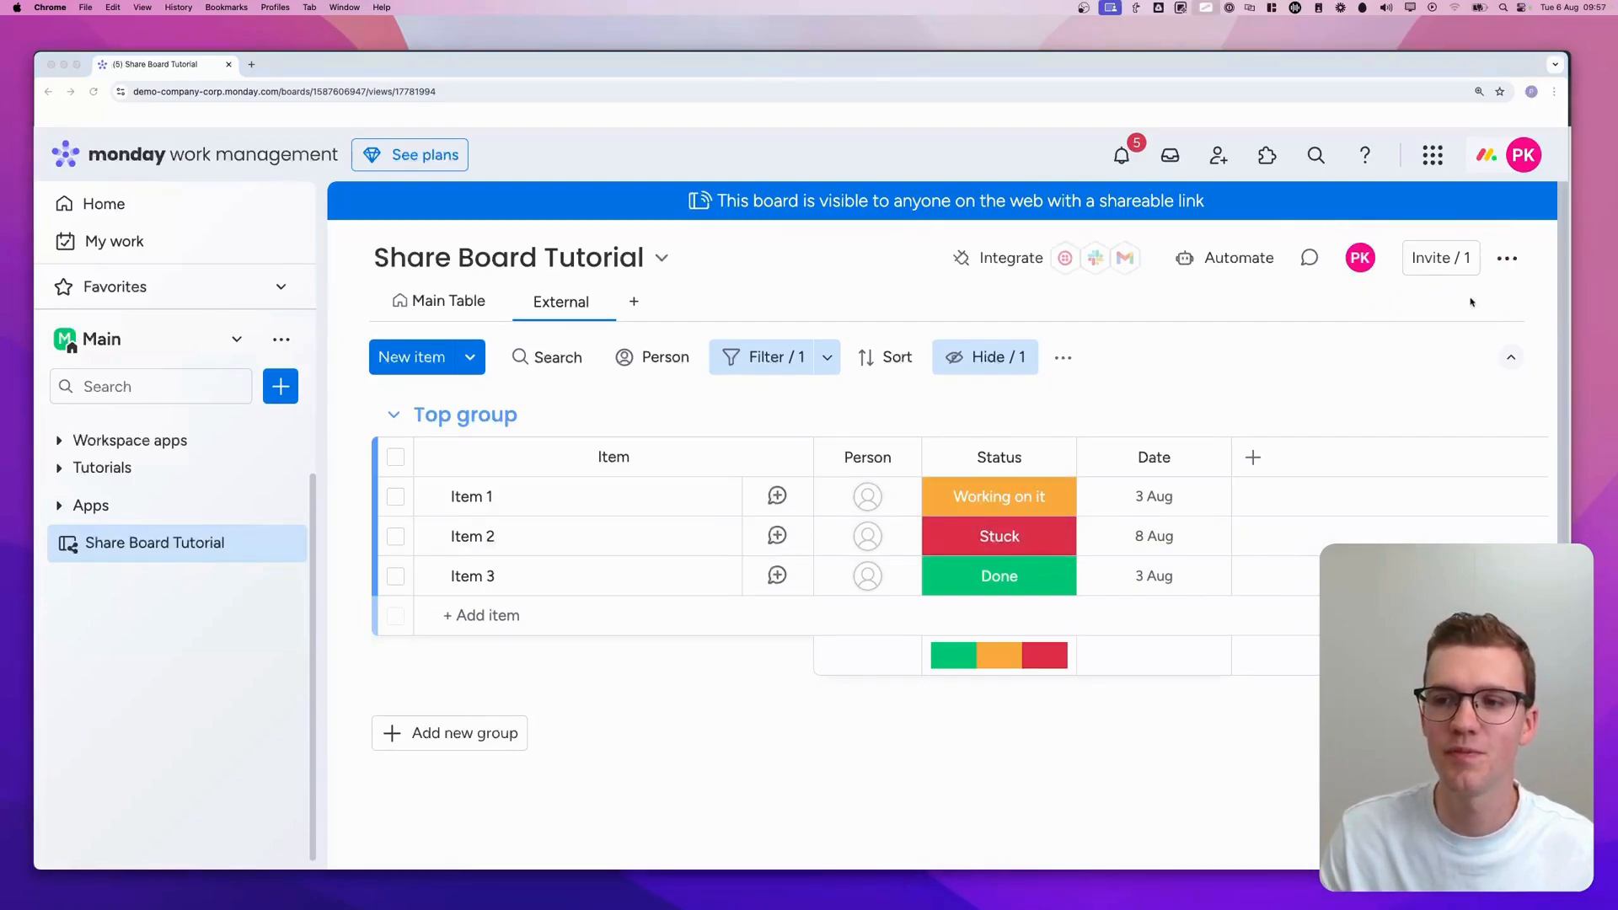
pyautogui.click(1441, 258)
# Step: Invite an outside guest by entering their e-mail address under Board Guests
pyautogui.moveTo(801, 190)
pyautogui.mouseDown()
pyautogui.moveTo(1021, 197)
pyautogui.moveTo(1388, 305)
pyautogui.moveTo(1391, 539)
pyautogui.moveTo(828, 773)
pyautogui.moveTo(798, 187)
pyautogui.mouseUp()
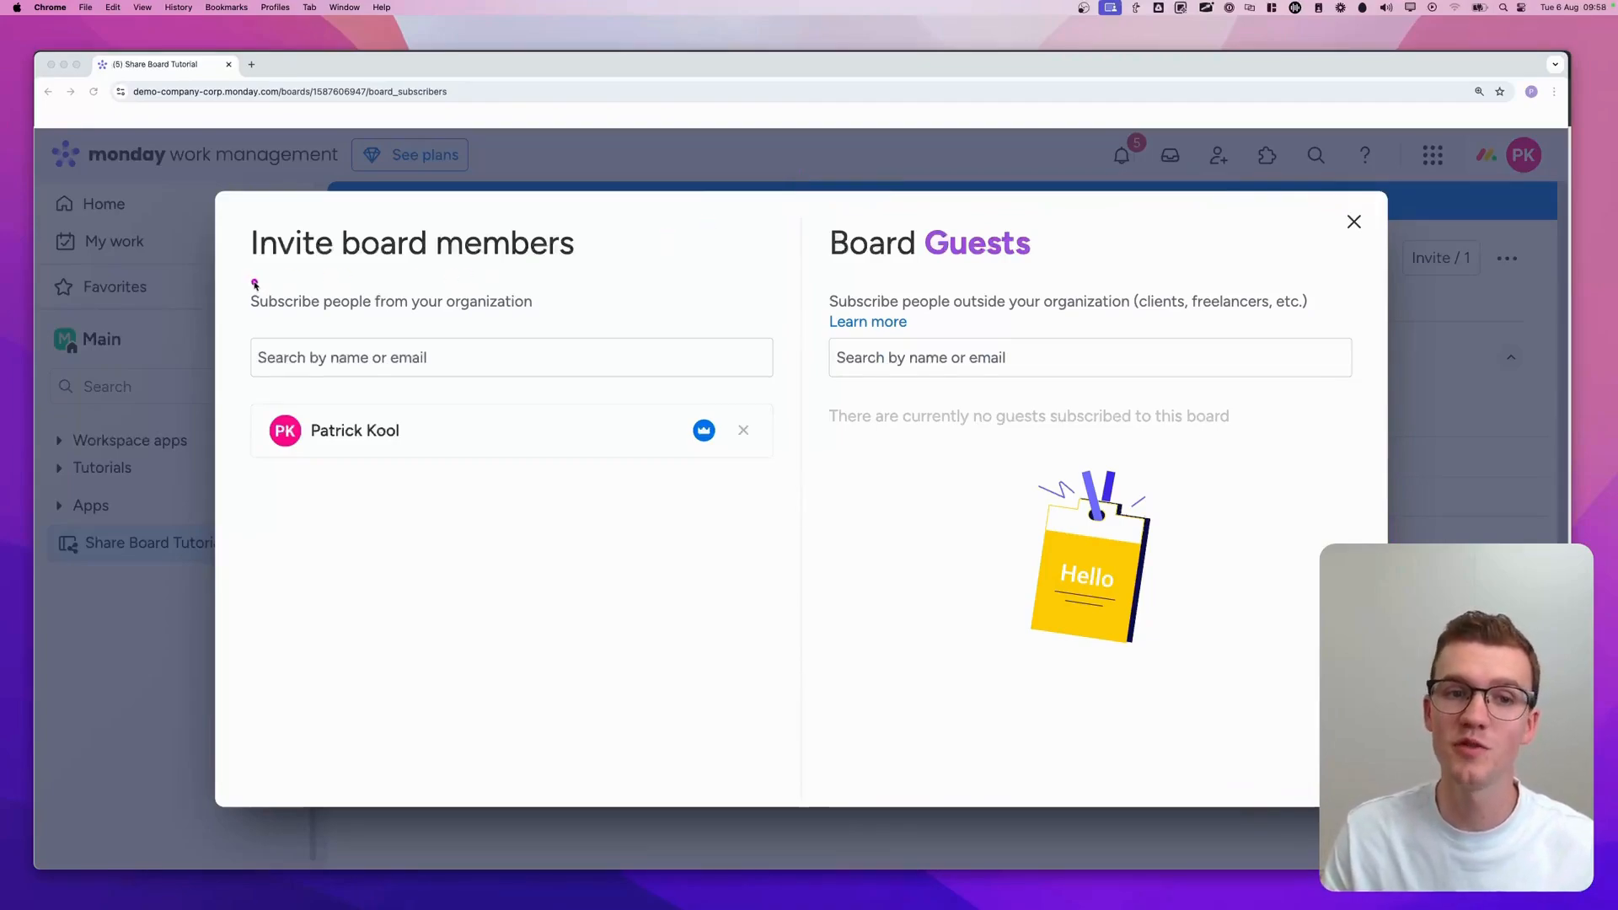
pyautogui.moveTo(238, 281)
pyautogui.mouseDown()
pyautogui.moveTo(595, 389)
pyautogui.moveTo(642, 345)
pyautogui.mouseUp()
pyautogui.moveTo(786, 322)
pyautogui.mouseDown()
pyautogui.moveTo(1293, 413)
pyautogui.moveTo(787, 359)
pyautogui.moveTo(919, 335)
pyautogui.mouseUp()
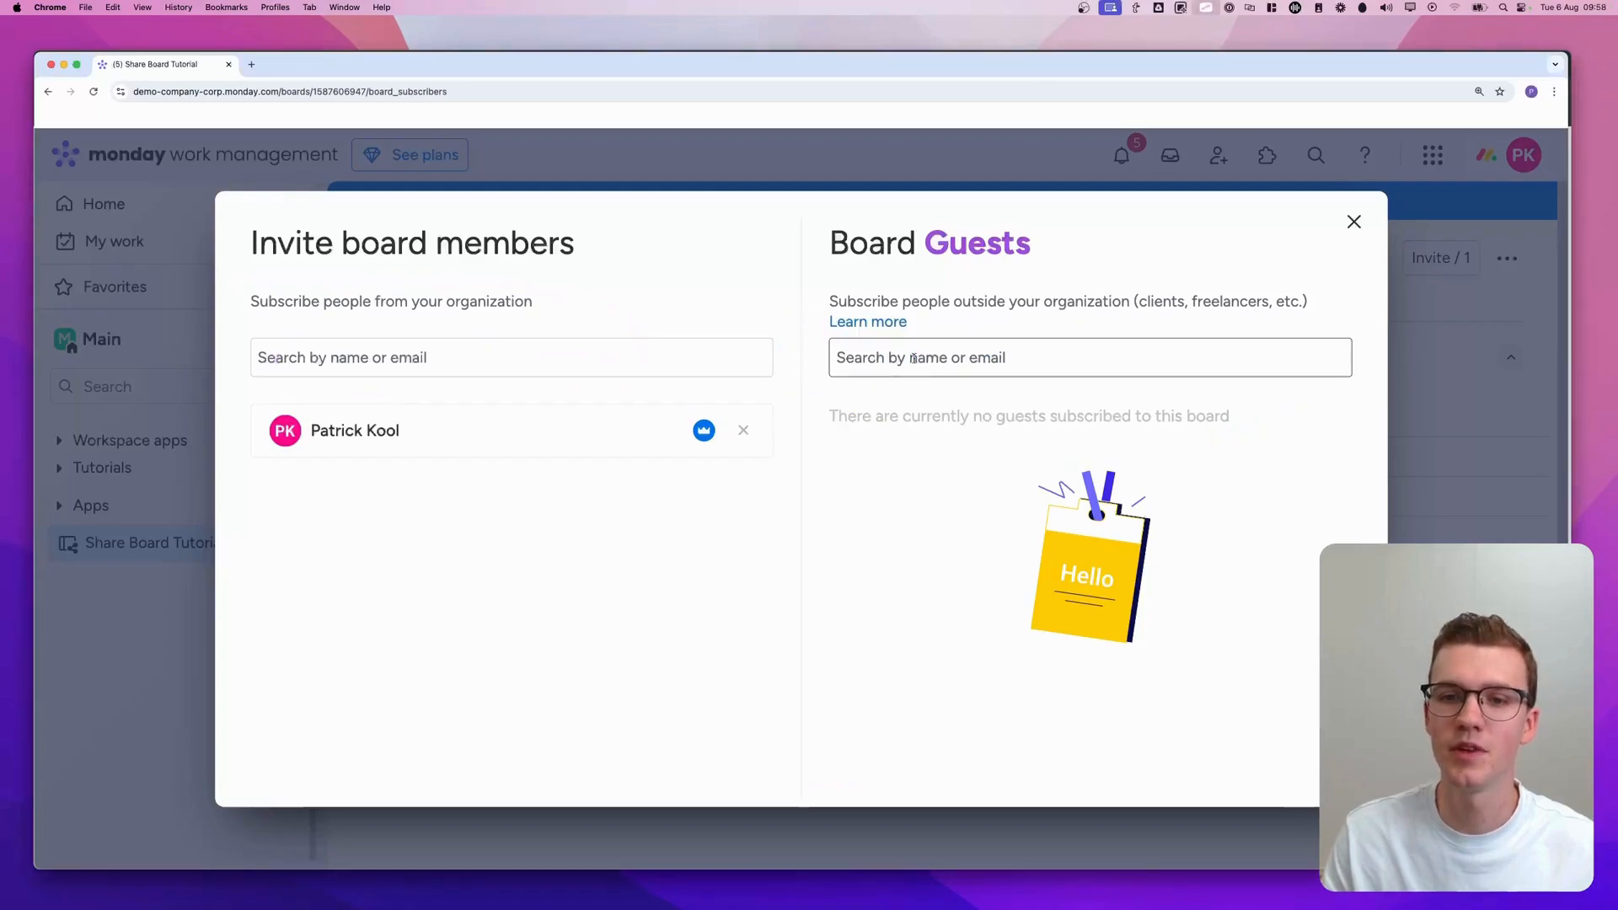
pyautogui.click(914, 359)
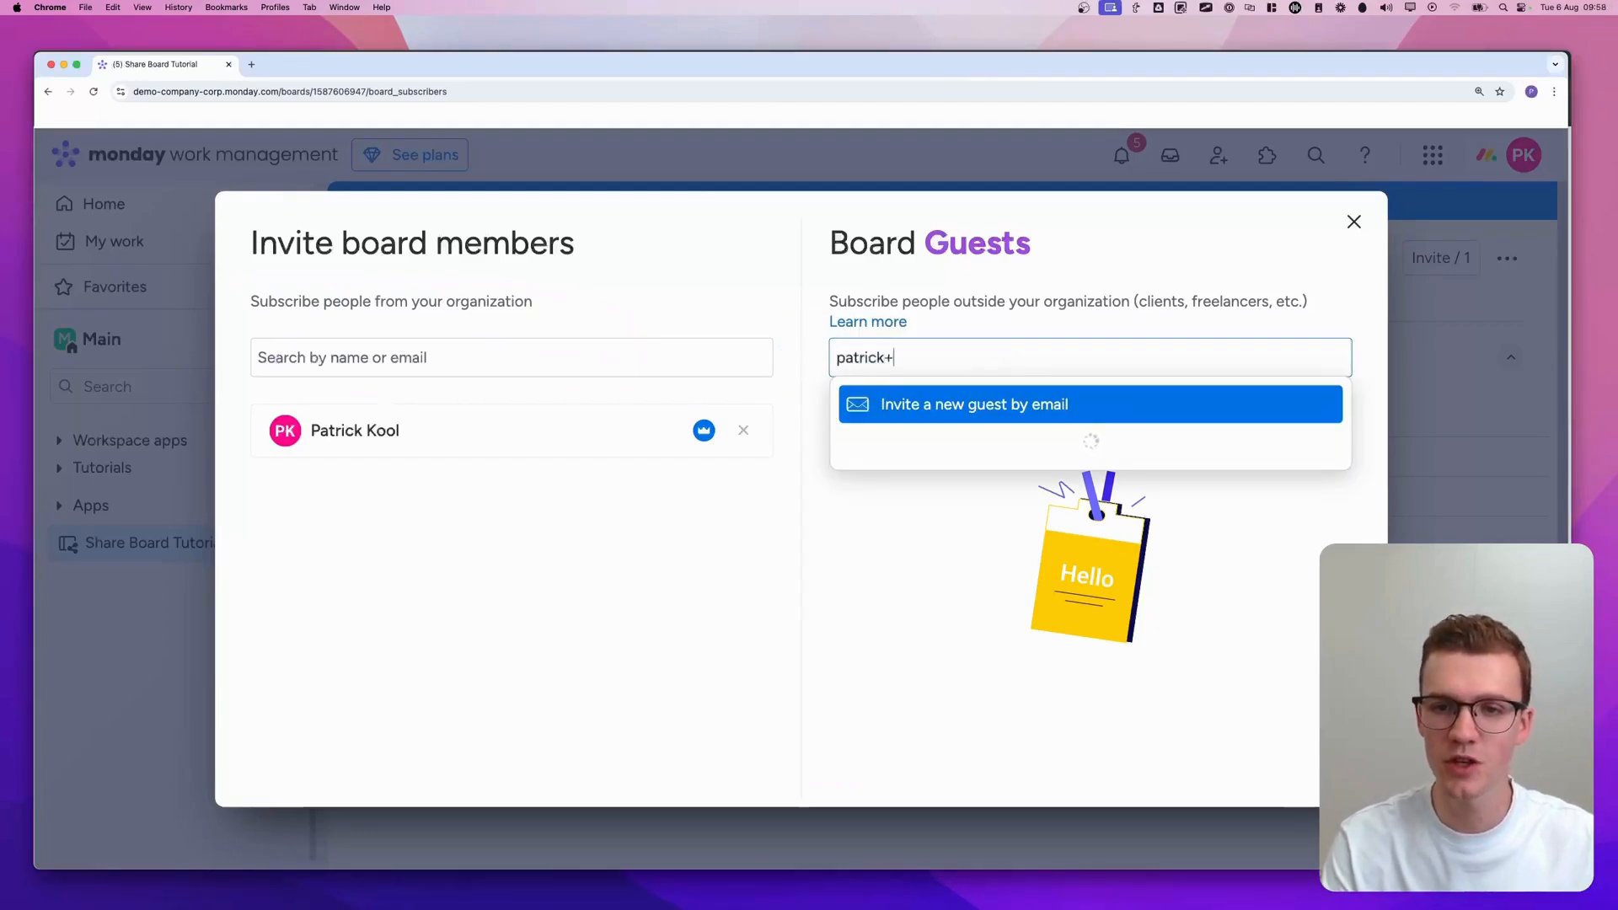
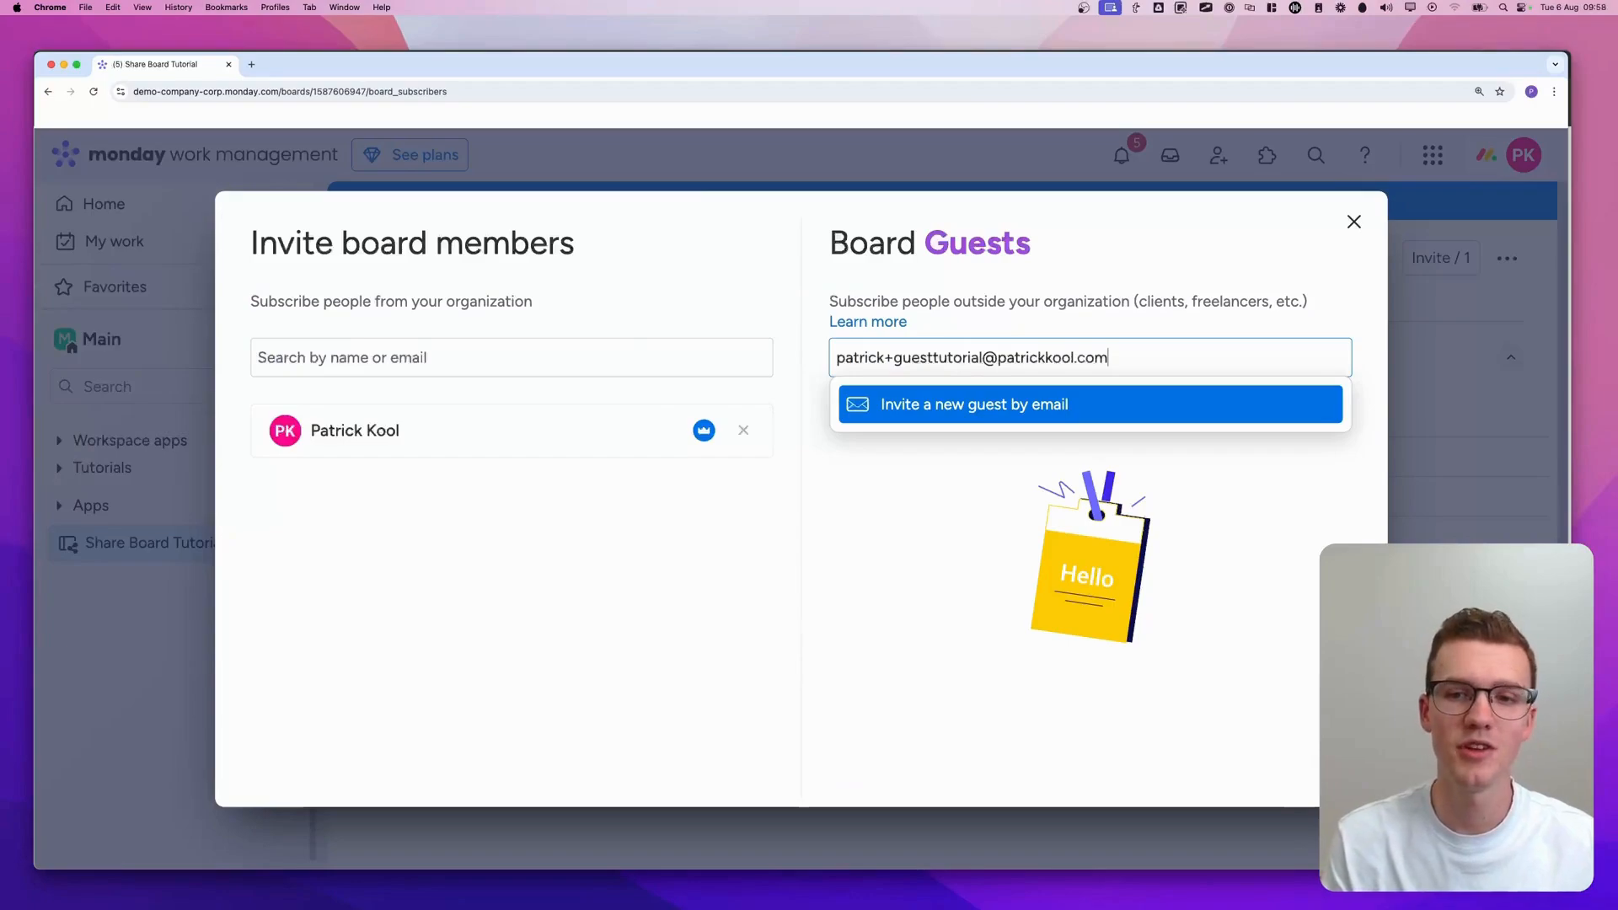
pyautogui.press('Return')
pyautogui.press('Return')
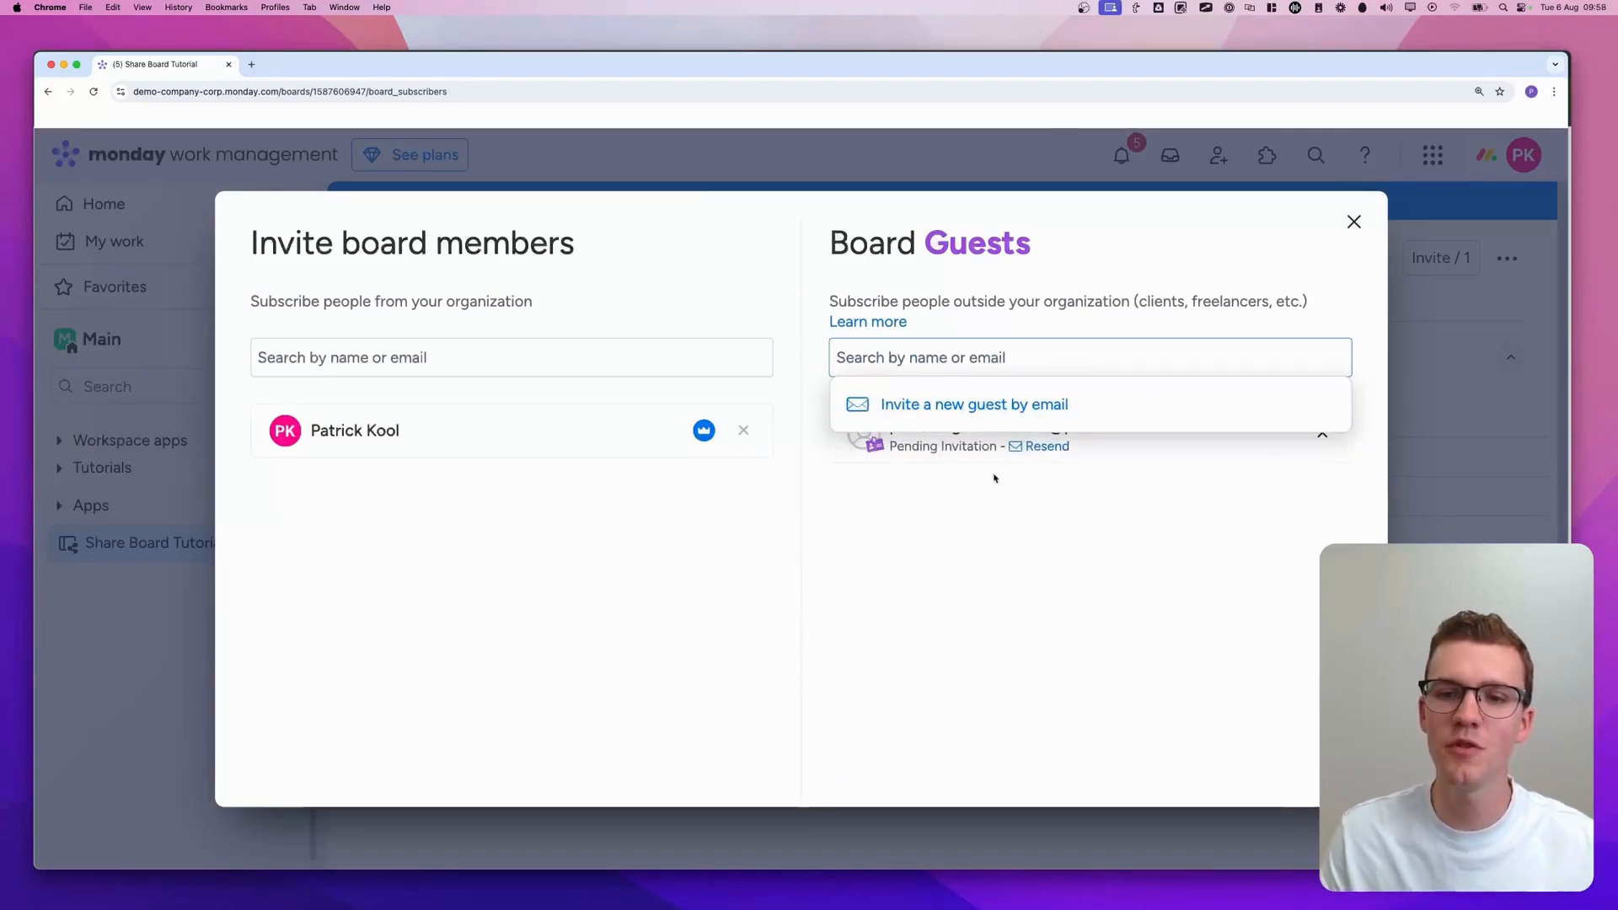
# Step: Open the e-mail's Accept Invitation link in an incognito window
pyautogui.moveTo(884, 459)
pyautogui.mouseDown()
pyautogui.moveTo(1047, 461)
pyautogui.moveTo(843, 451)
pyautogui.moveTo(976, 470)
pyautogui.moveTo(1012, 441)
pyautogui.moveTo(1094, 463)
pyautogui.mouseUp()
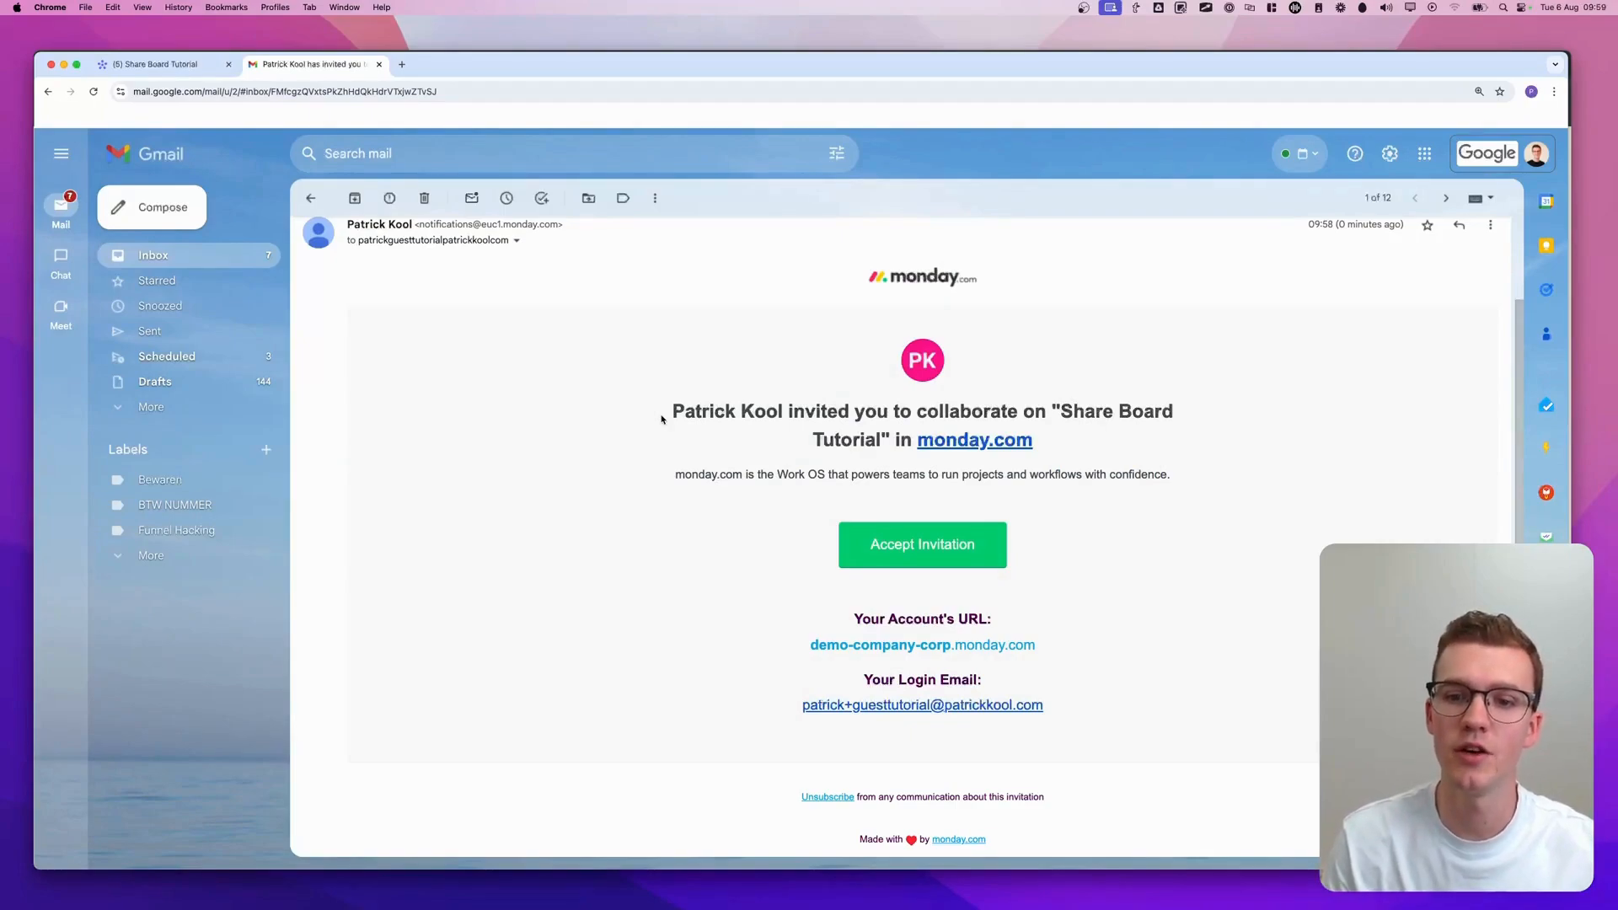
pyautogui.rightClick(930, 541)
pyautogui.click(978, 574)
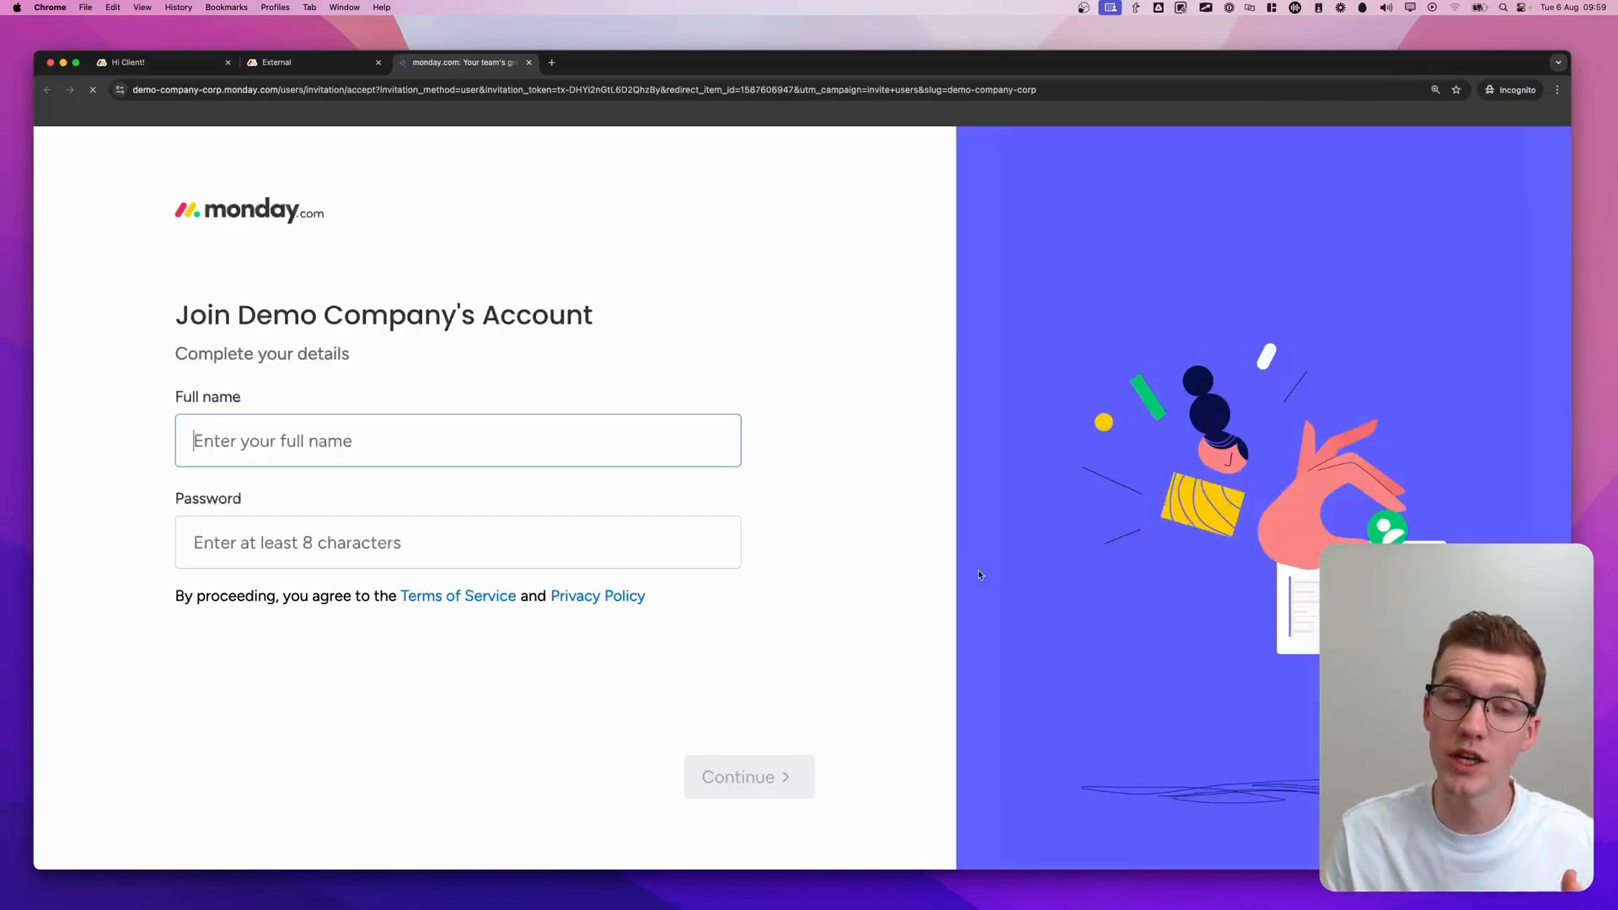
# Step: Fill in the guest's full name and password and submit to join the account
pyautogui.click(396, 431)
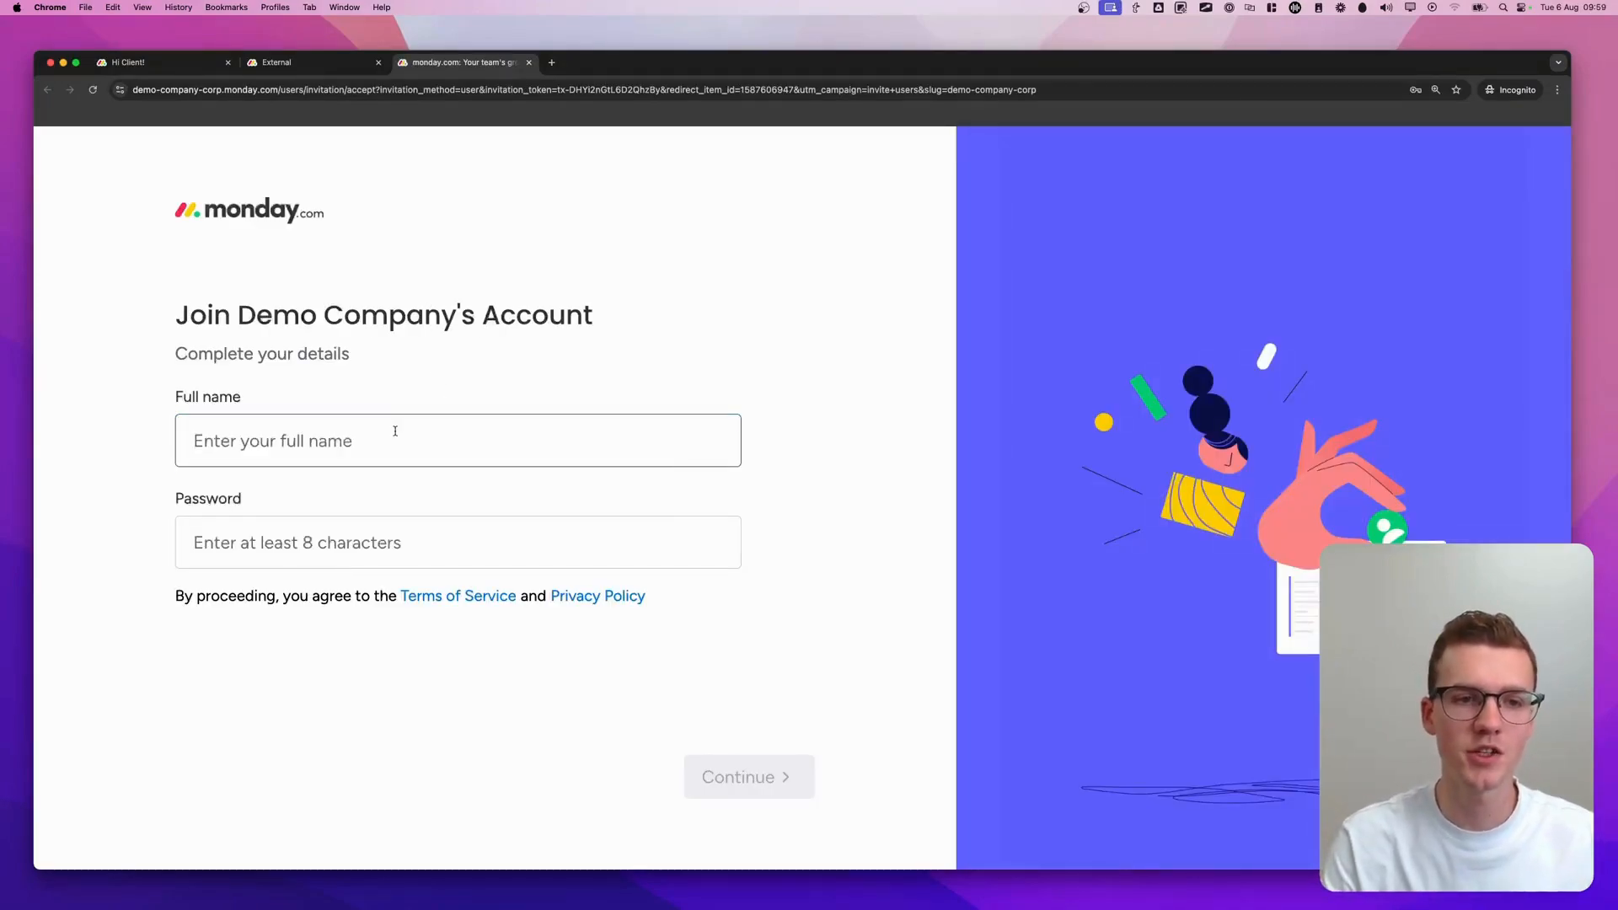
pyautogui.write('Test Demo Patrick')
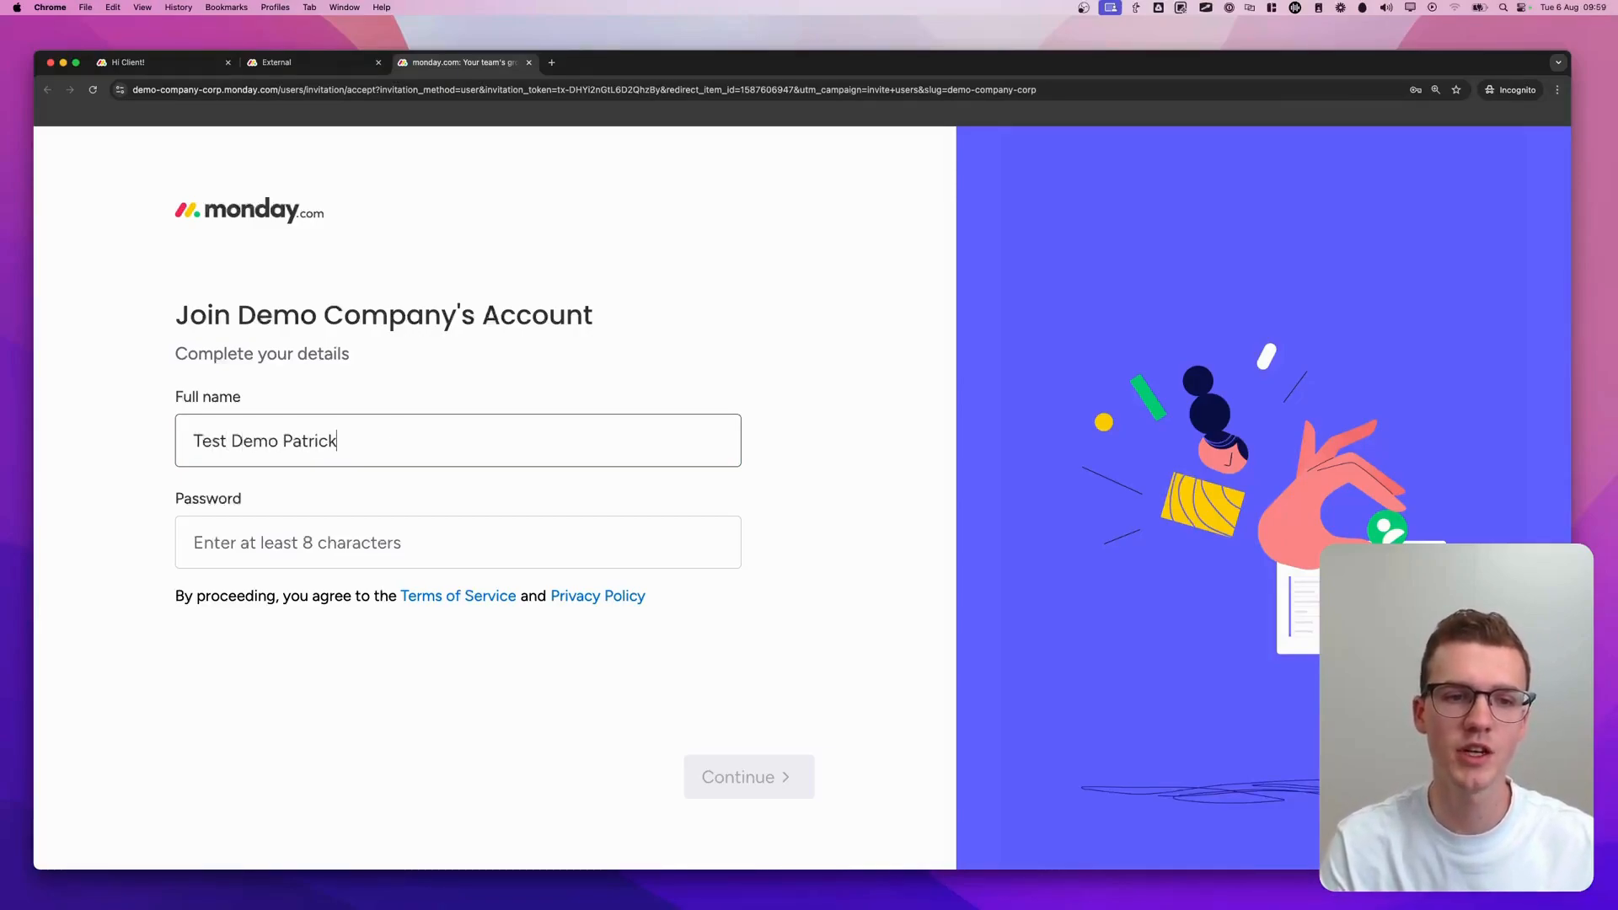
pyautogui.press('Tab')
pyautogui.write('*********')
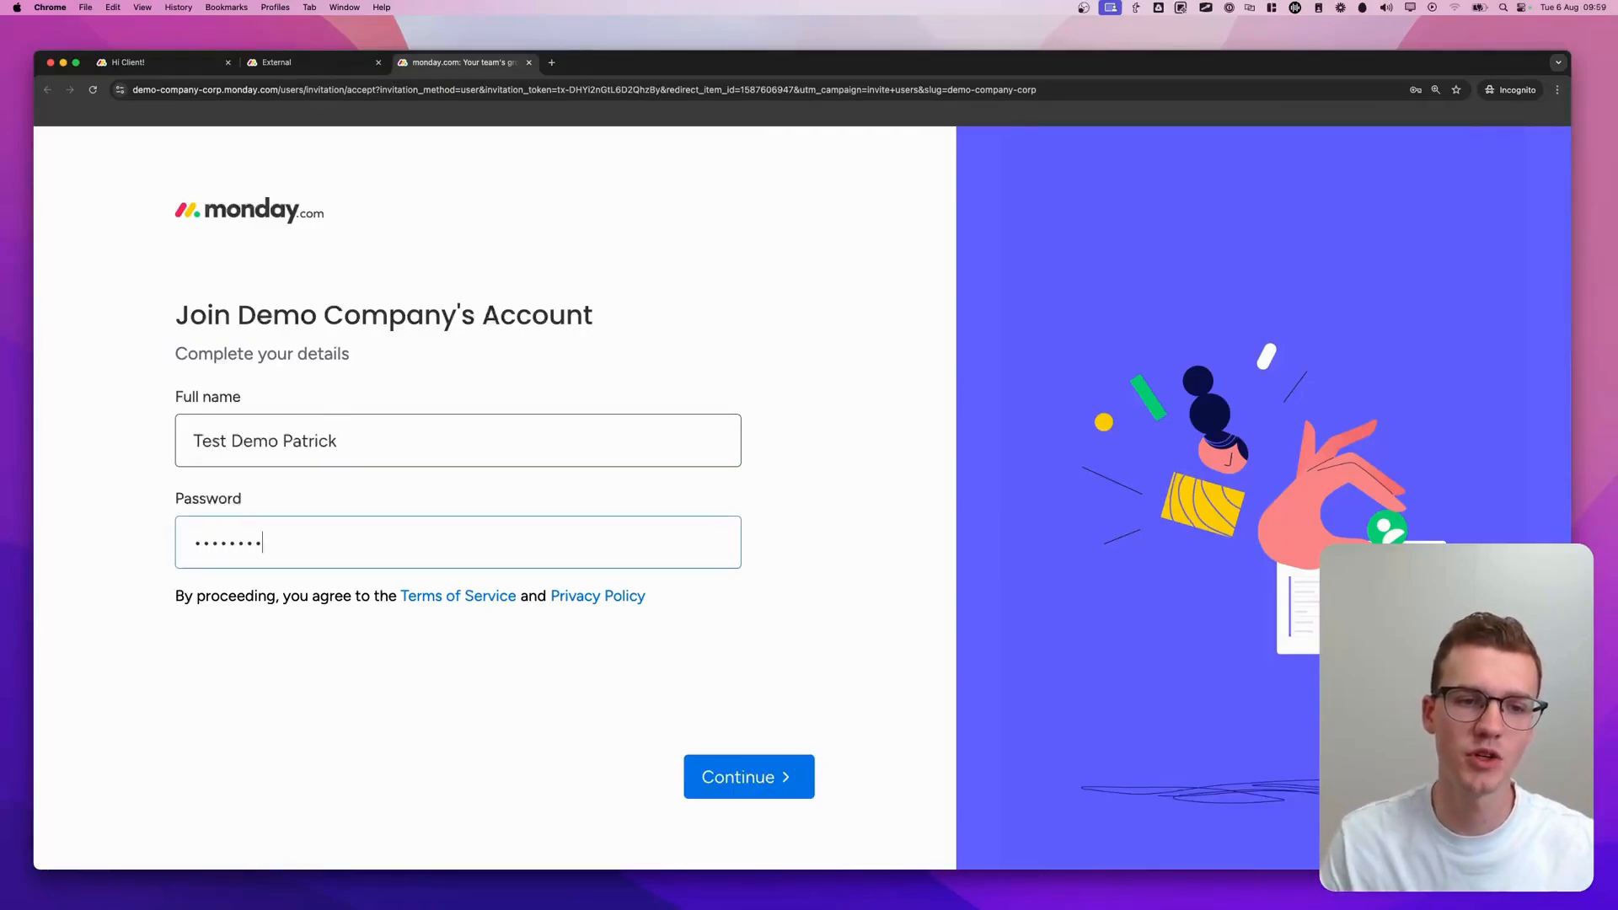
pyautogui.click(739, 776)
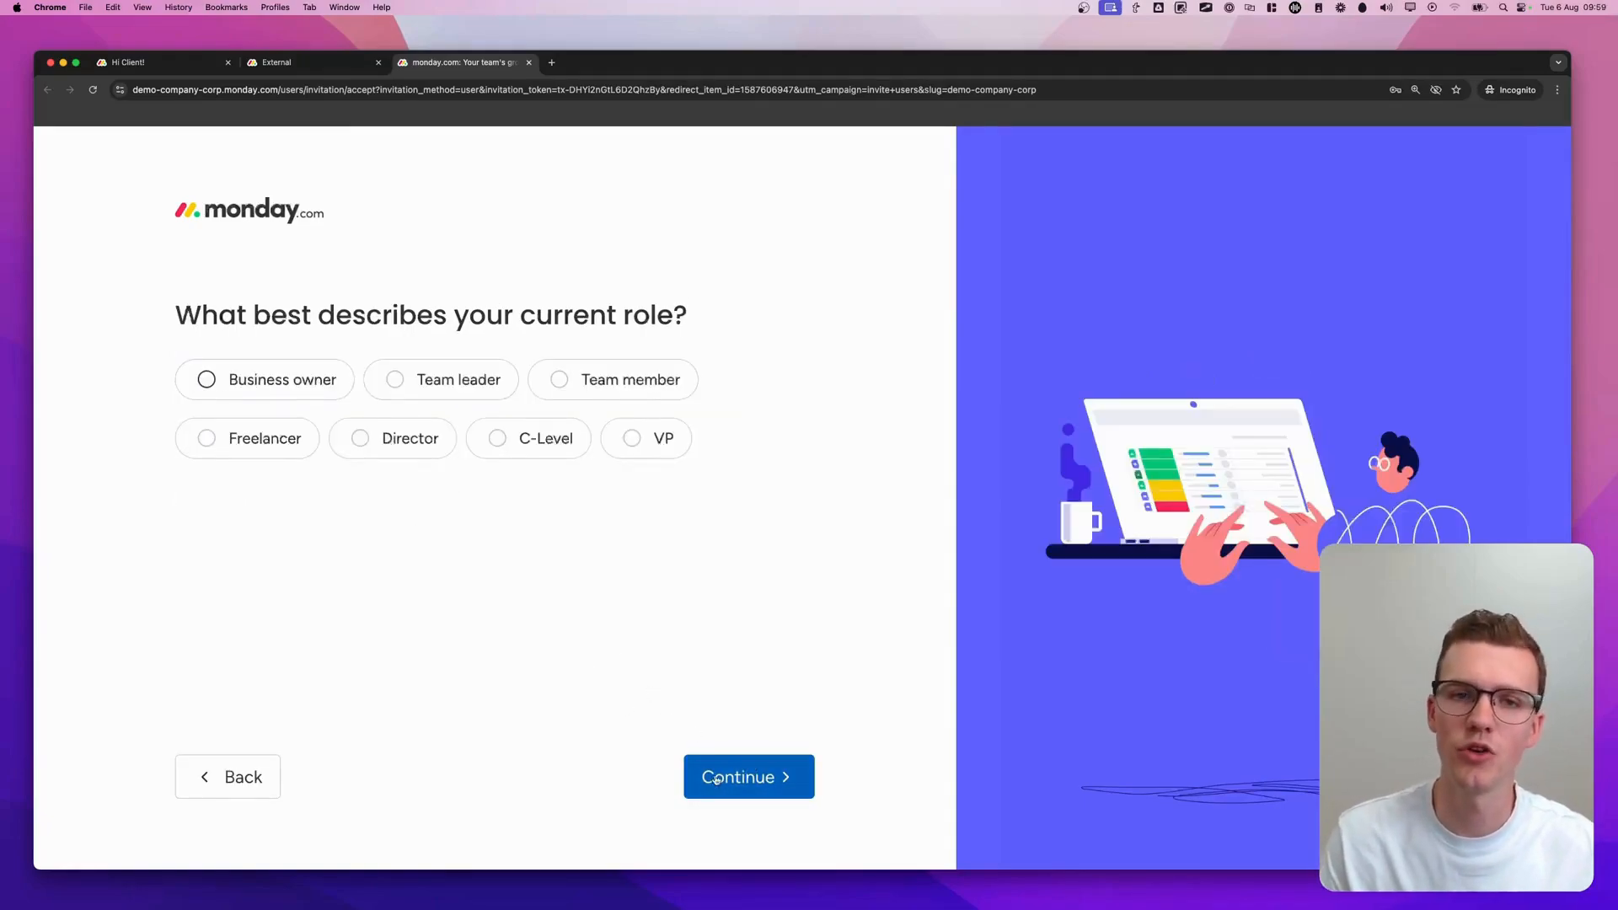
# Step: Skip the role, department, profile-picture and welcome prompts
pyautogui.click(750, 781)
pyautogui.click(770, 777)
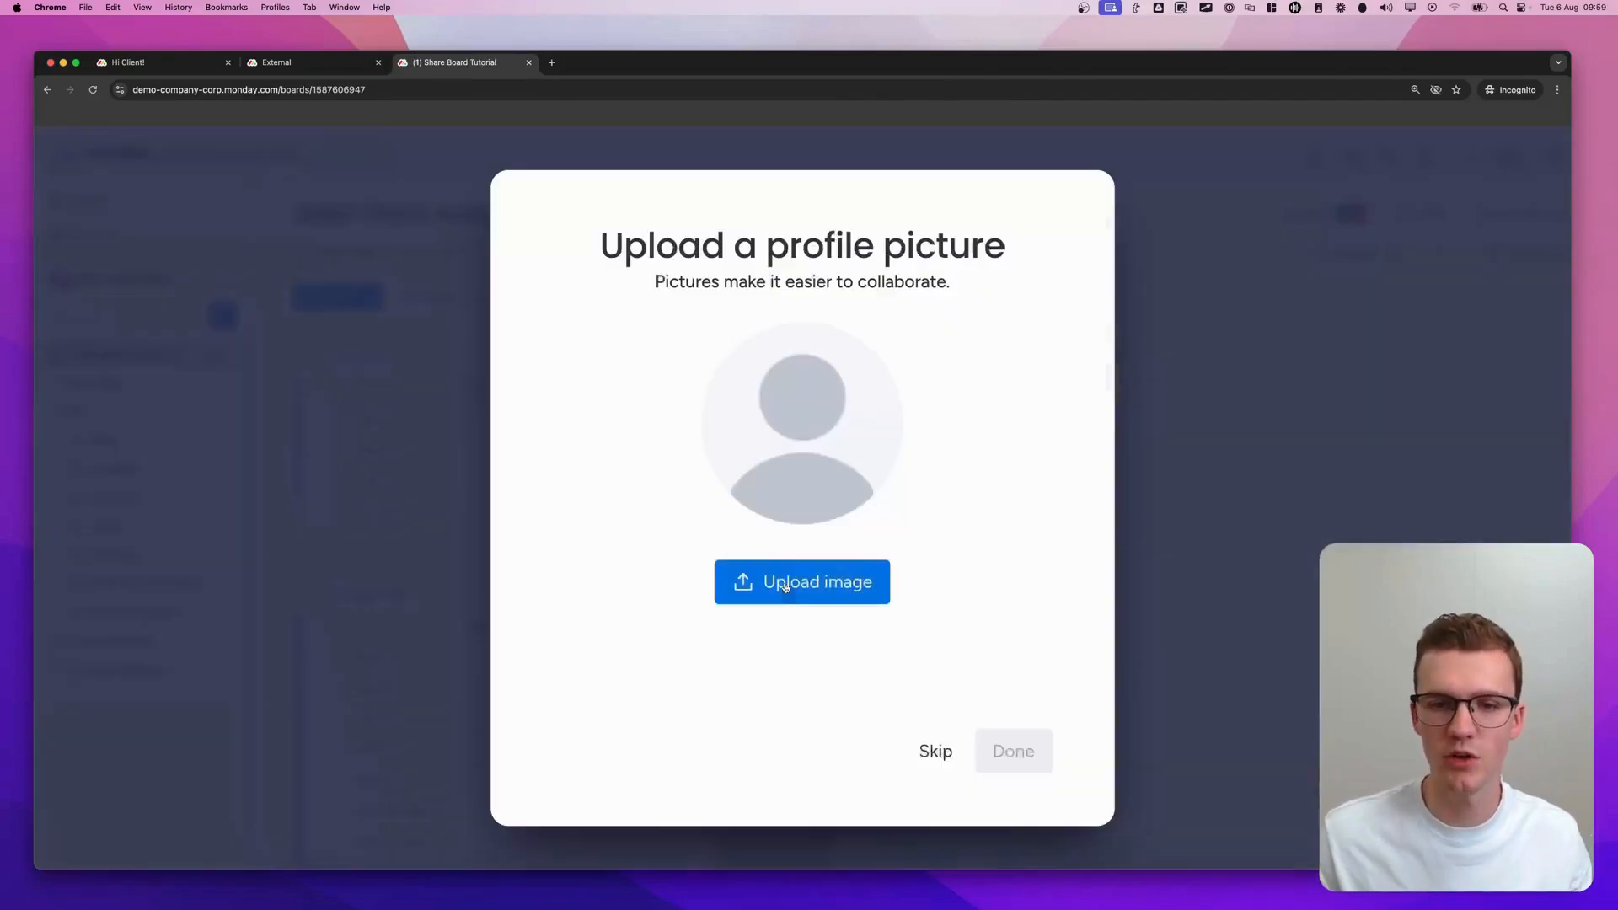
pyautogui.click(931, 749)
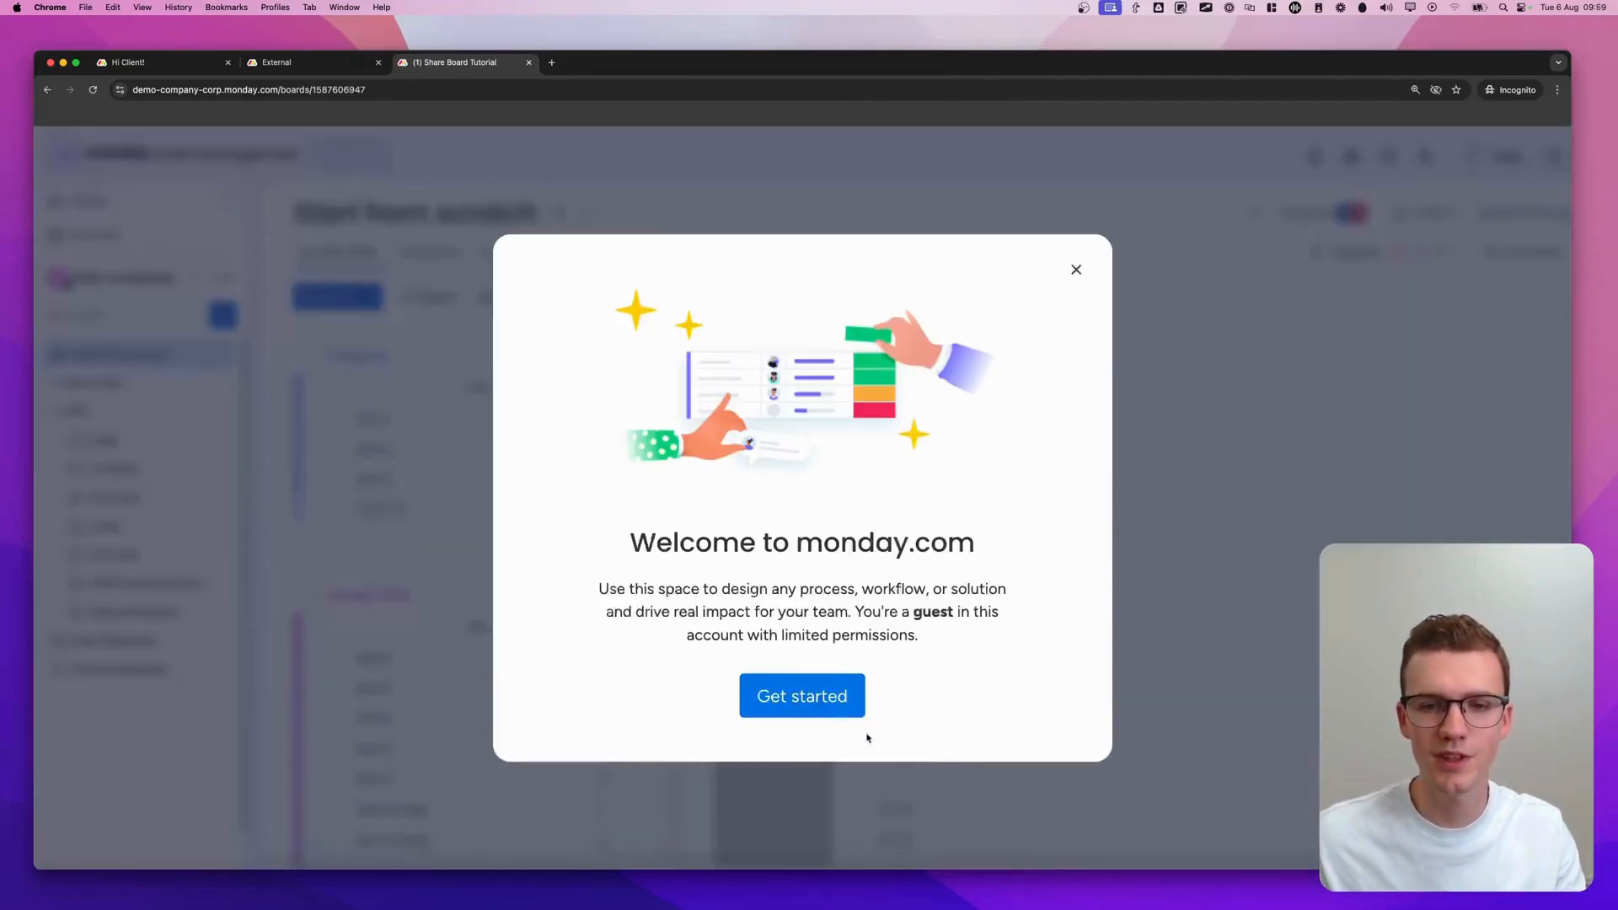
pyautogui.click(839, 703)
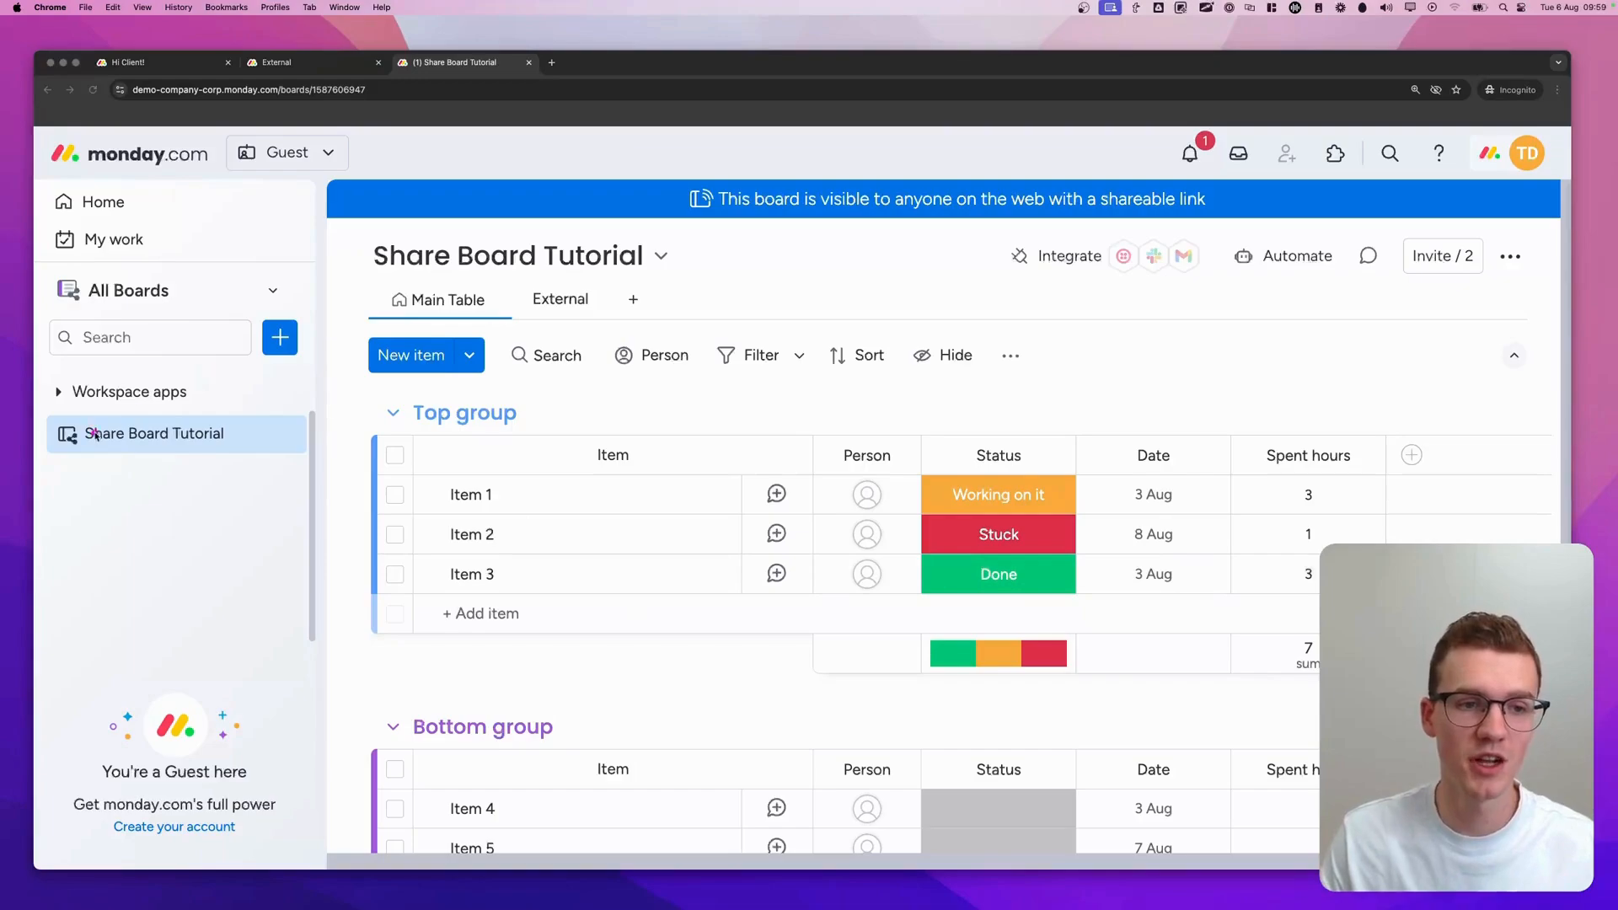
# Step: Close the invite members panel in the owner's Share Board Tutorial tab
pyautogui.moveTo(82, 442)
pyautogui.mouseDown()
pyautogui.moveTo(113, 424)
pyautogui.moveTo(253, 502)
pyautogui.mouseUp()
pyautogui.moveTo(41, 470)
pyautogui.mouseDown()
pyautogui.moveTo(253, 428)
pyautogui.moveTo(206, 463)
pyautogui.mouseUp()
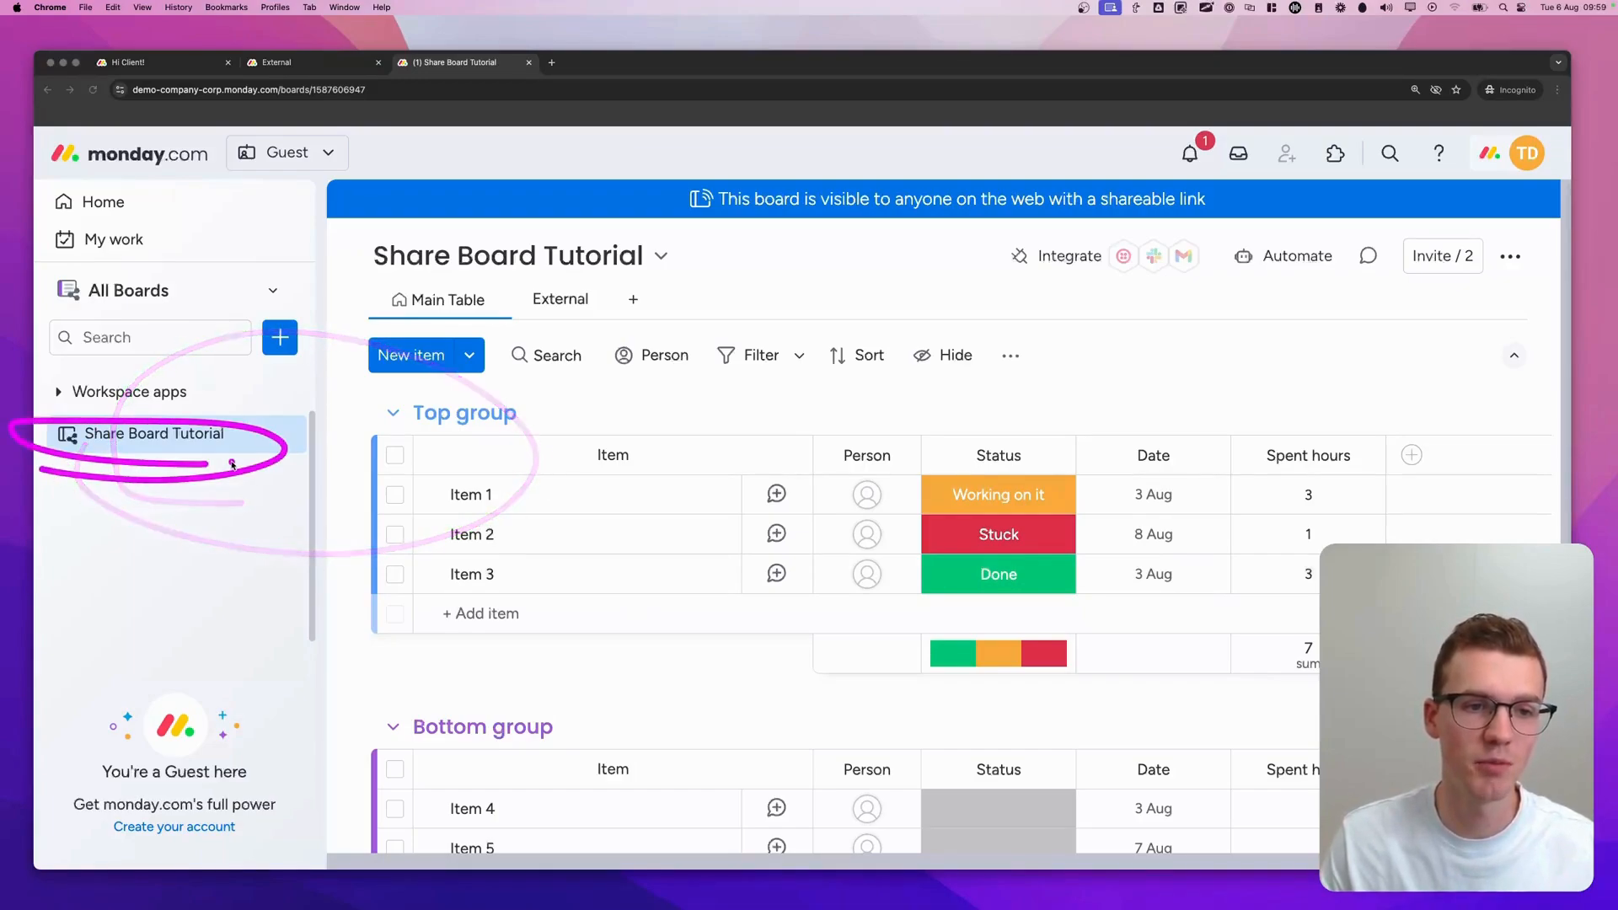
pyautogui.press('Escape')
pyautogui.press('super+grave')
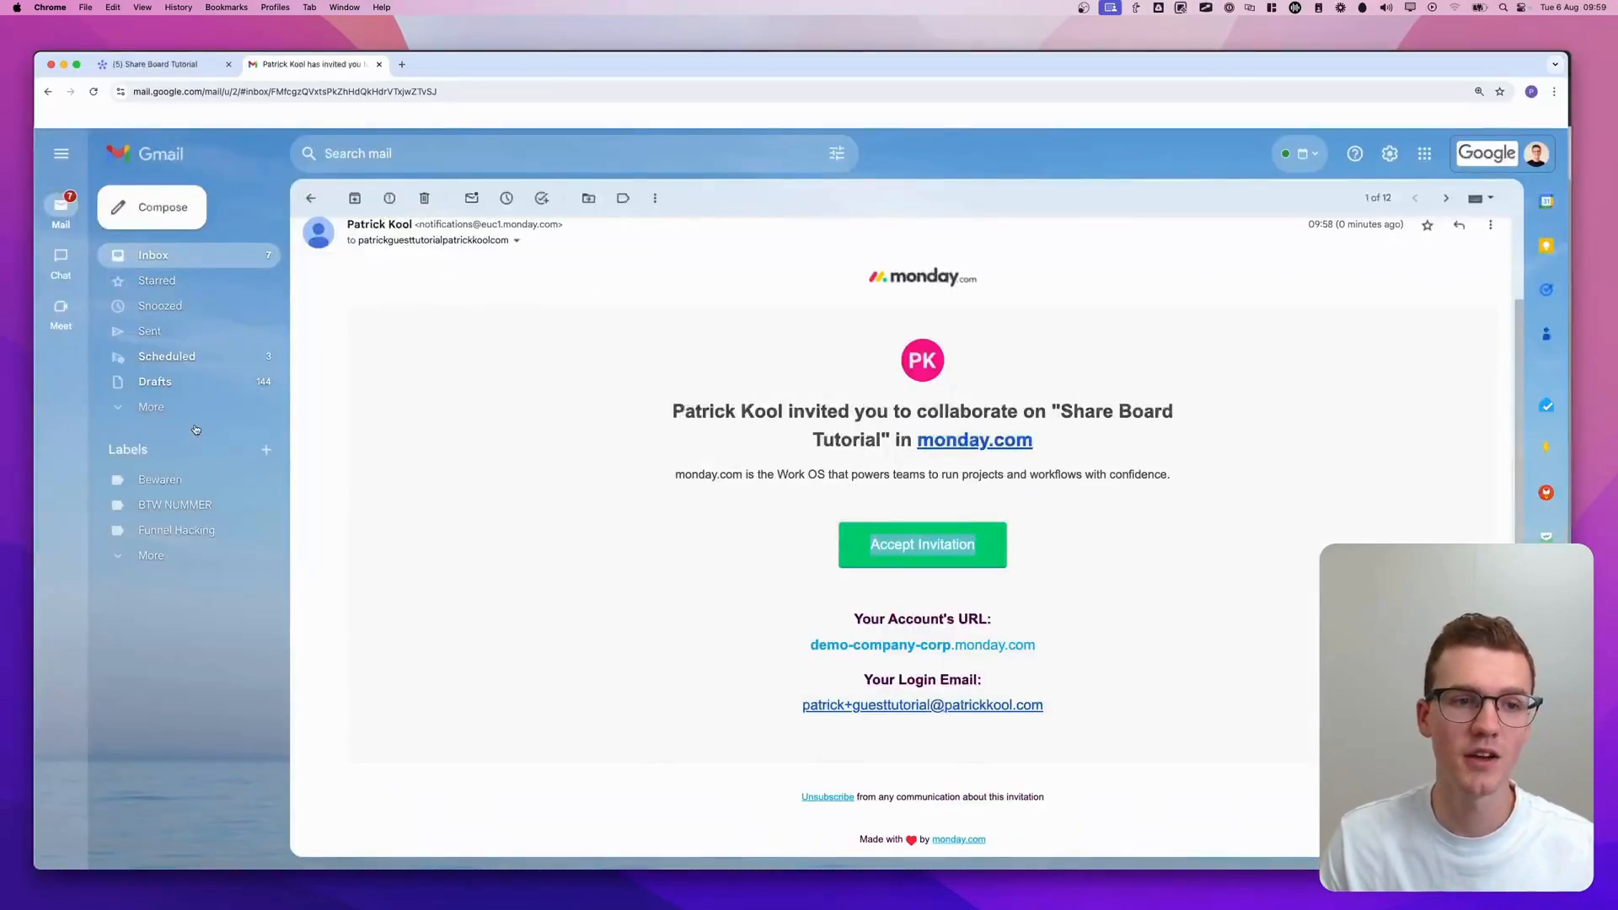
pyautogui.click(213, 63)
pyautogui.click(123, 487)
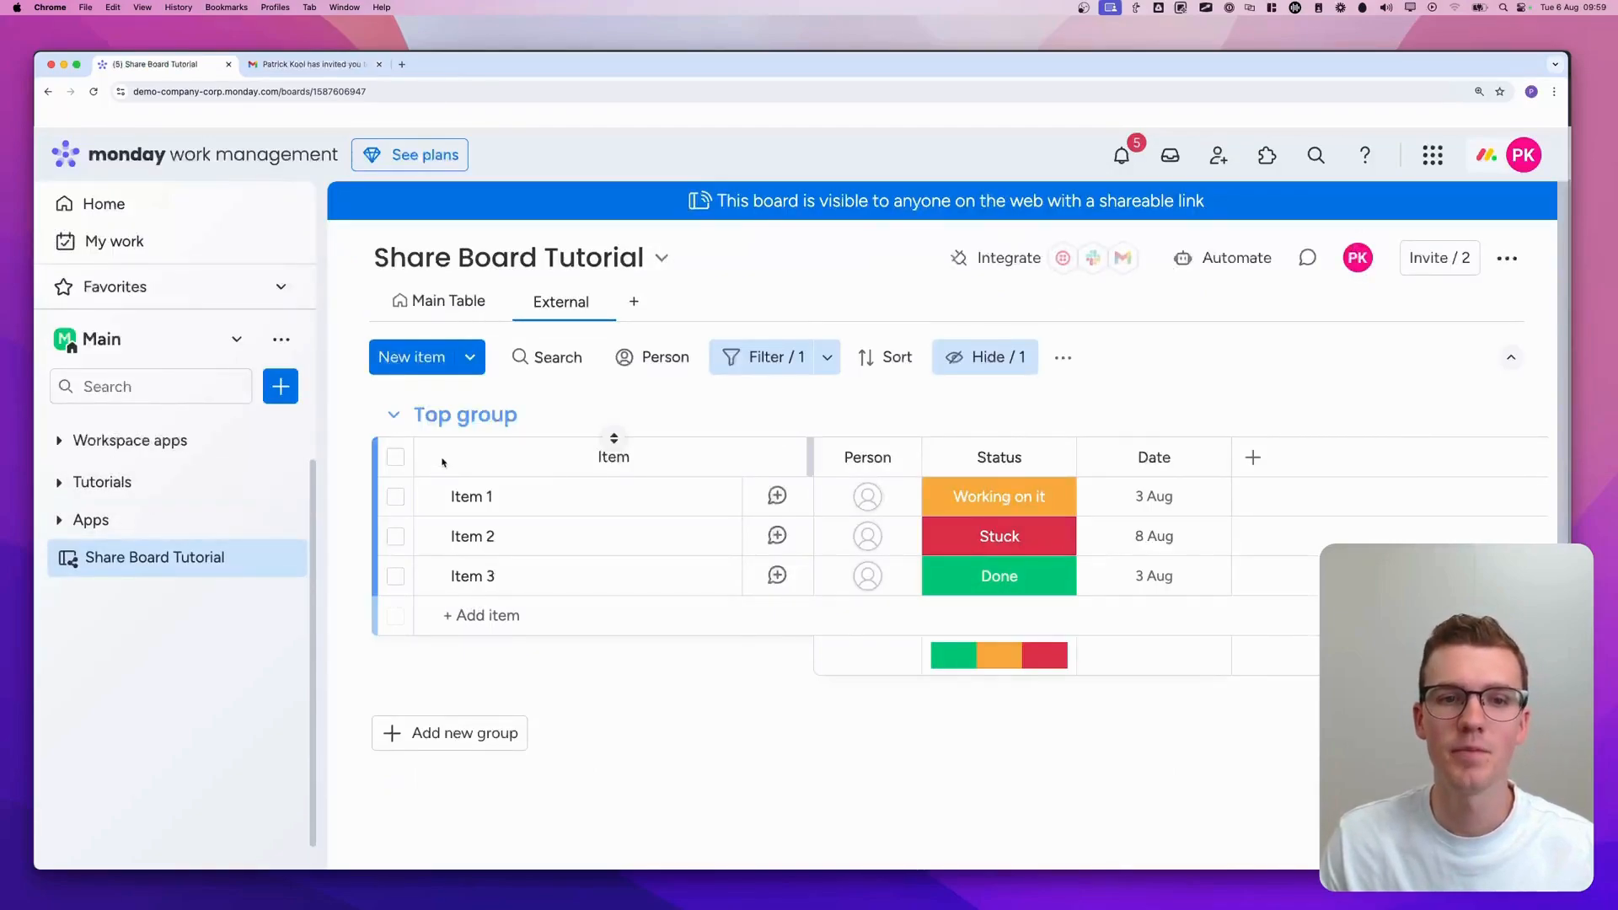
# Step: As the guest, set Item 1 to Stuck, assign the guest, and date it 8 Aug
pyautogui.press('super+grave')
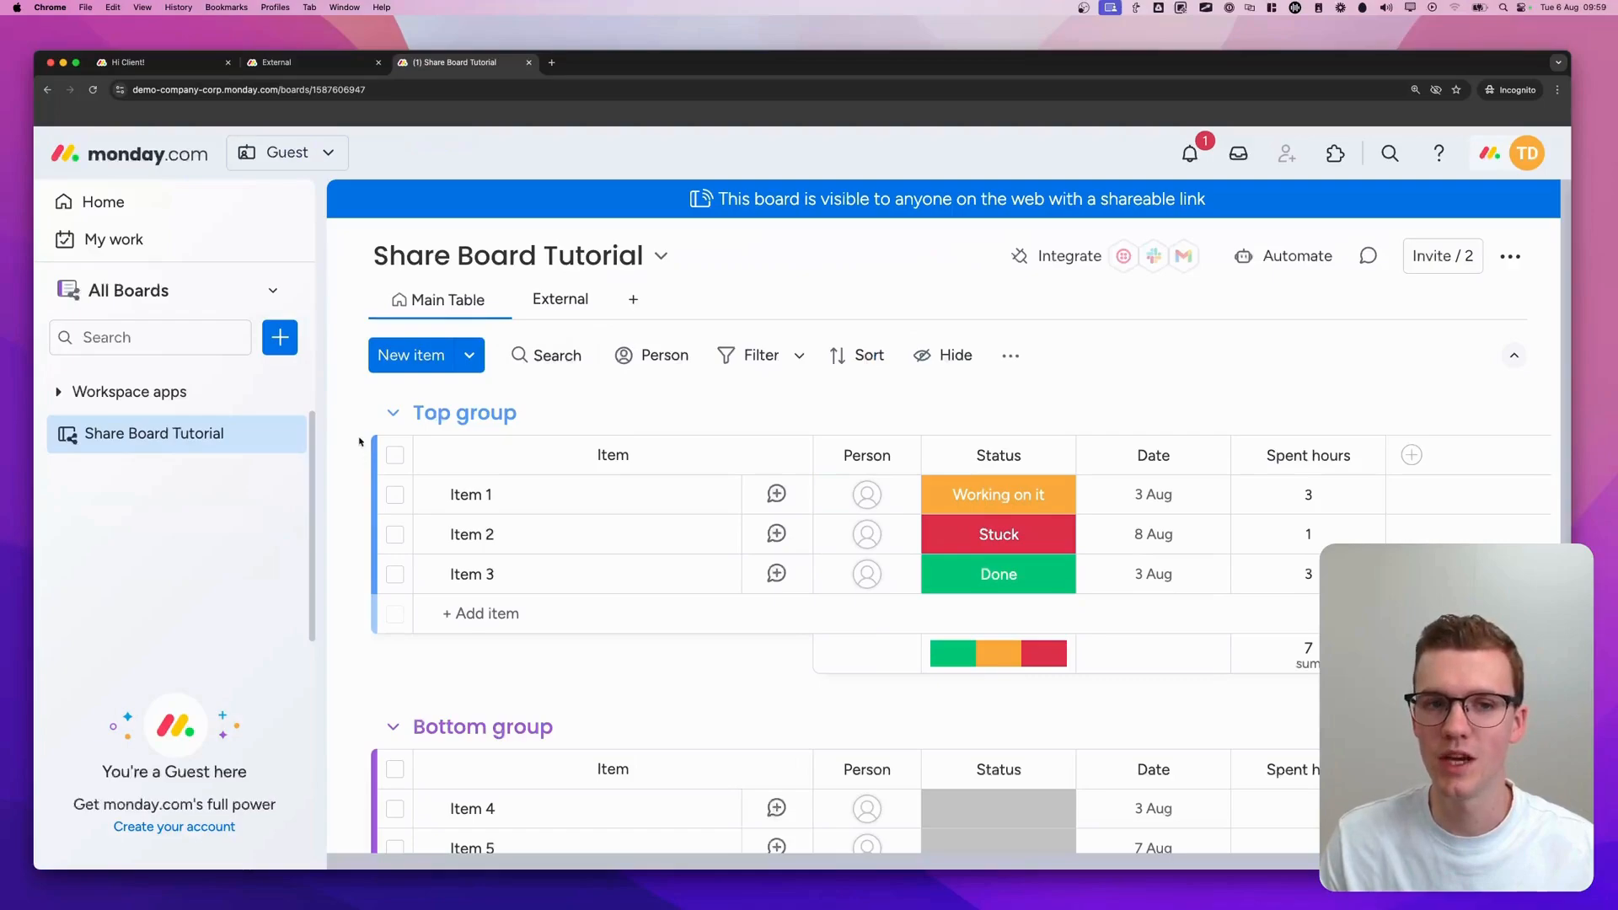
pyautogui.moveTo(361, 418)
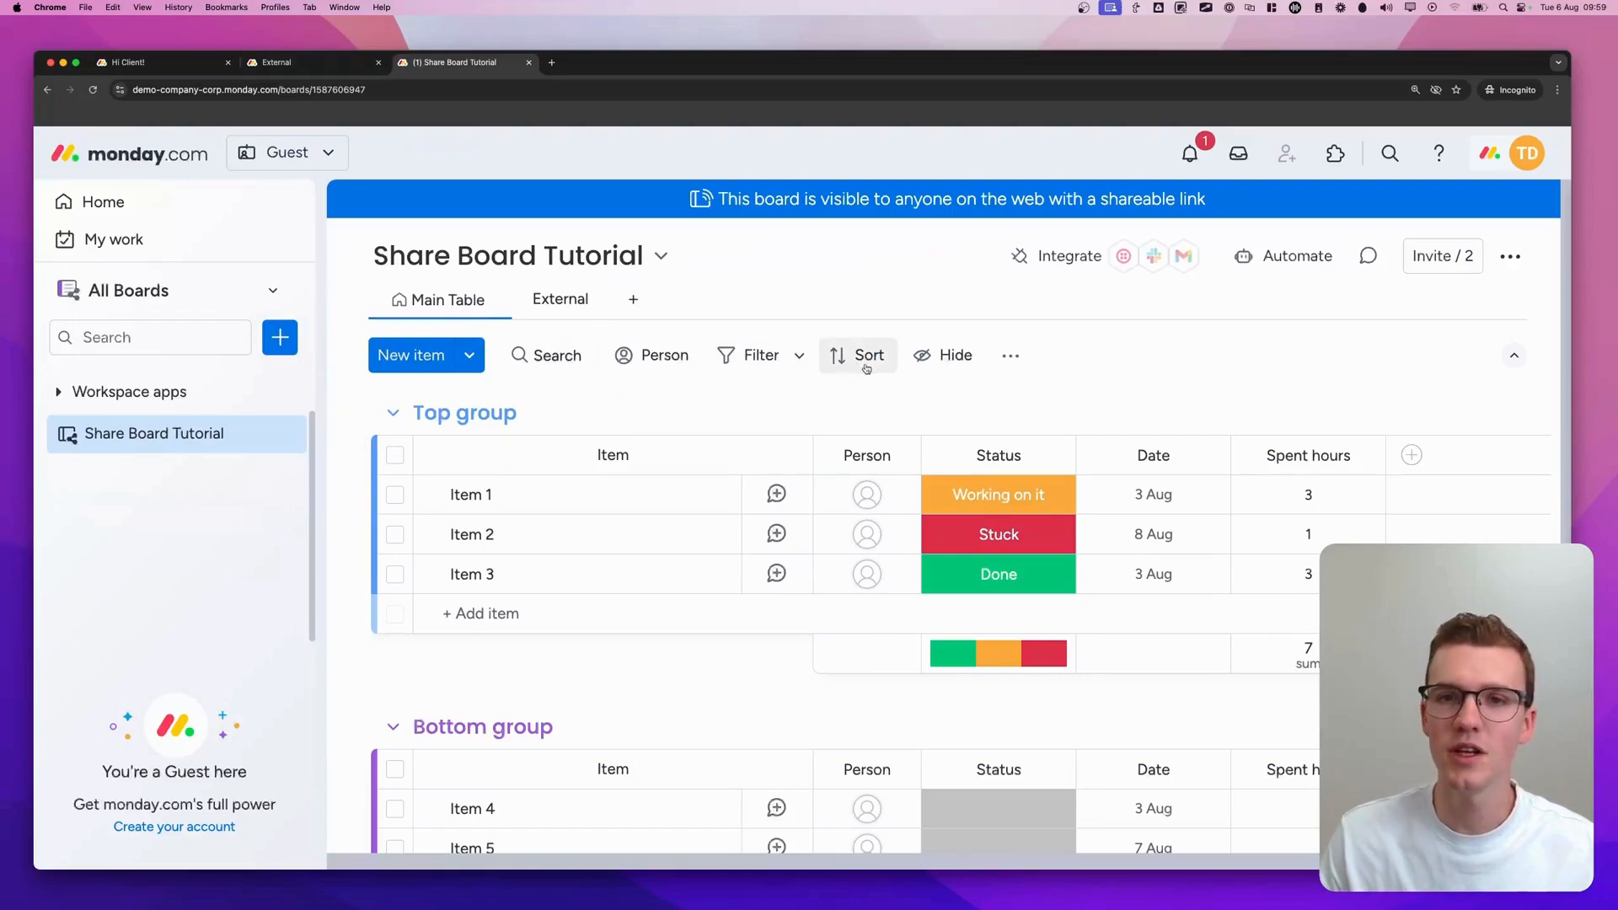
pyautogui.click(1014, 512)
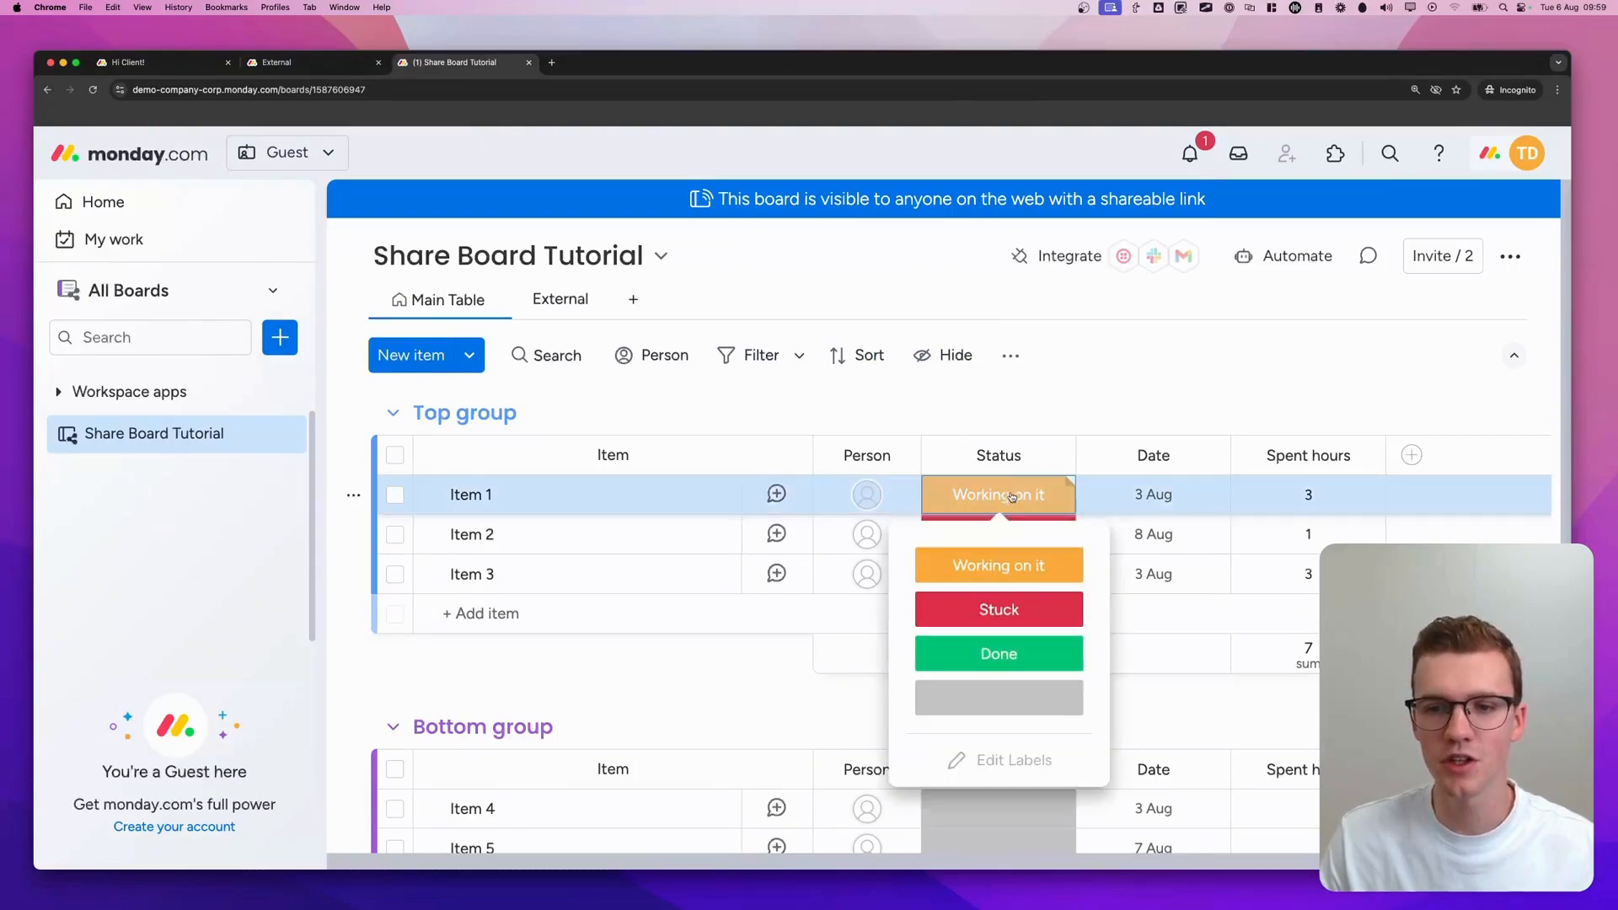
pyautogui.click(1000, 607)
pyautogui.click(867, 497)
pyautogui.click(836, 638)
pyautogui.click(1154, 495)
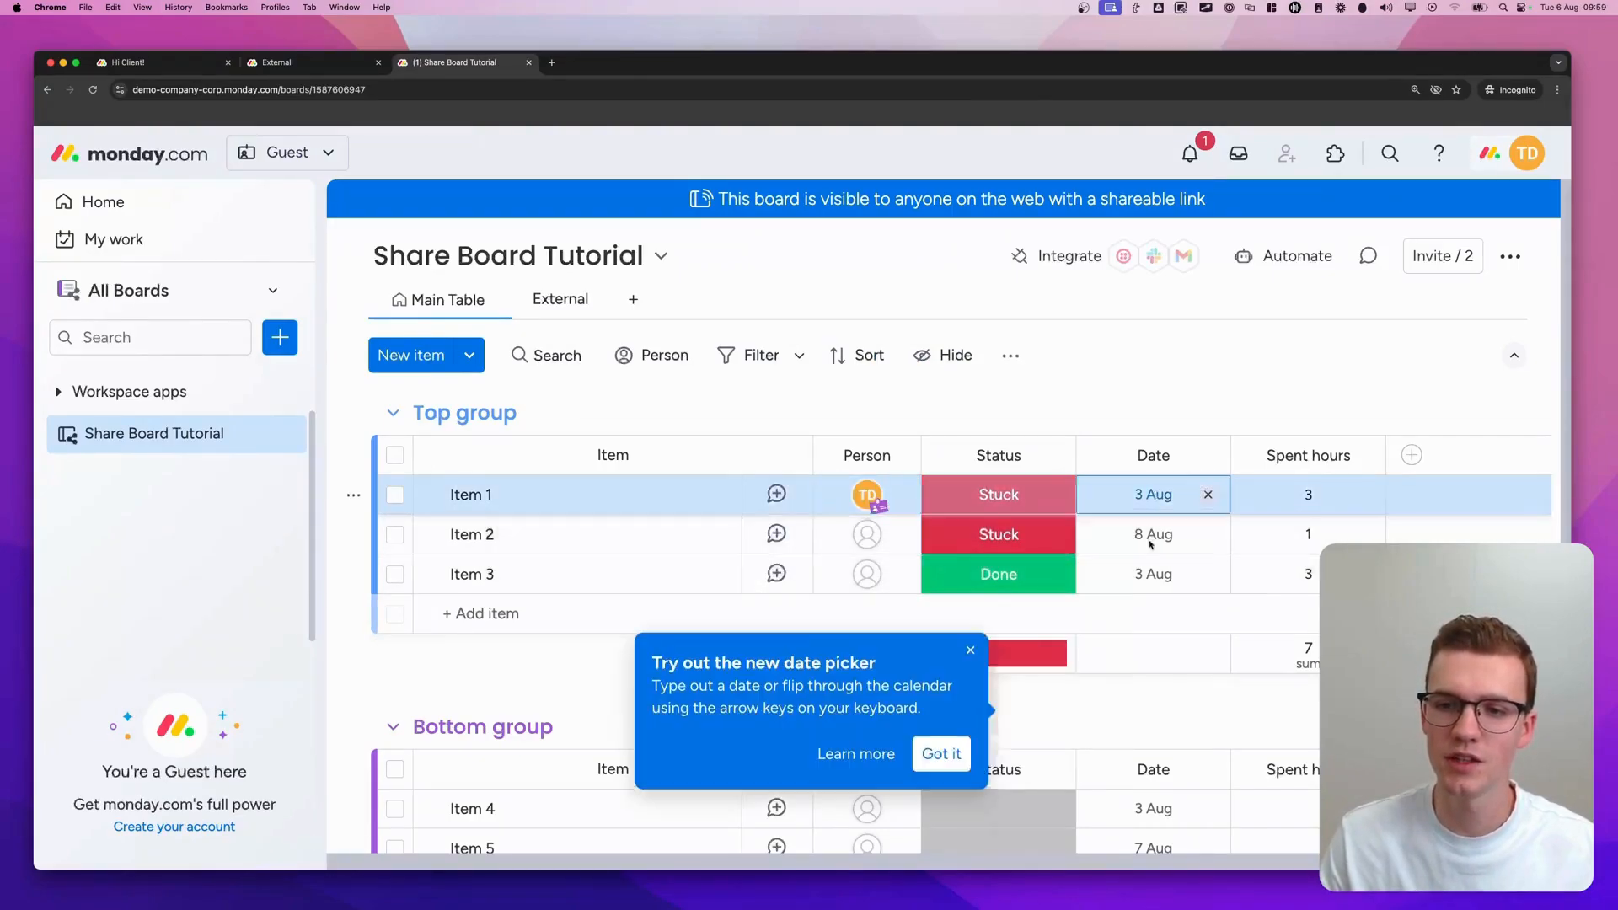
pyautogui.click(1153, 748)
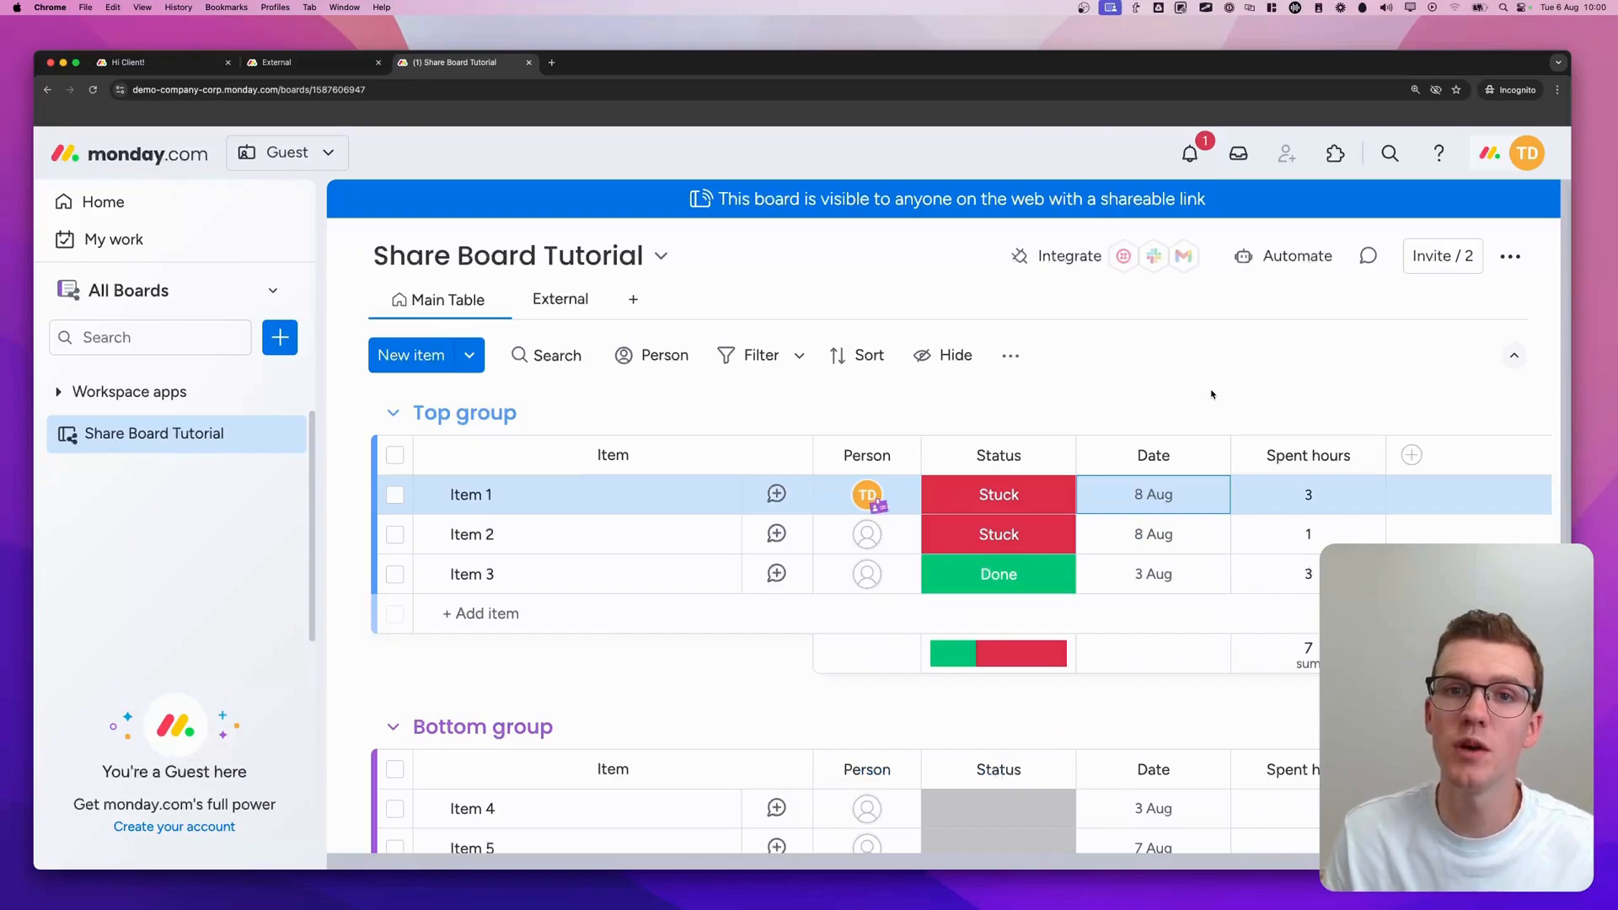
pyautogui.press('super+grave')
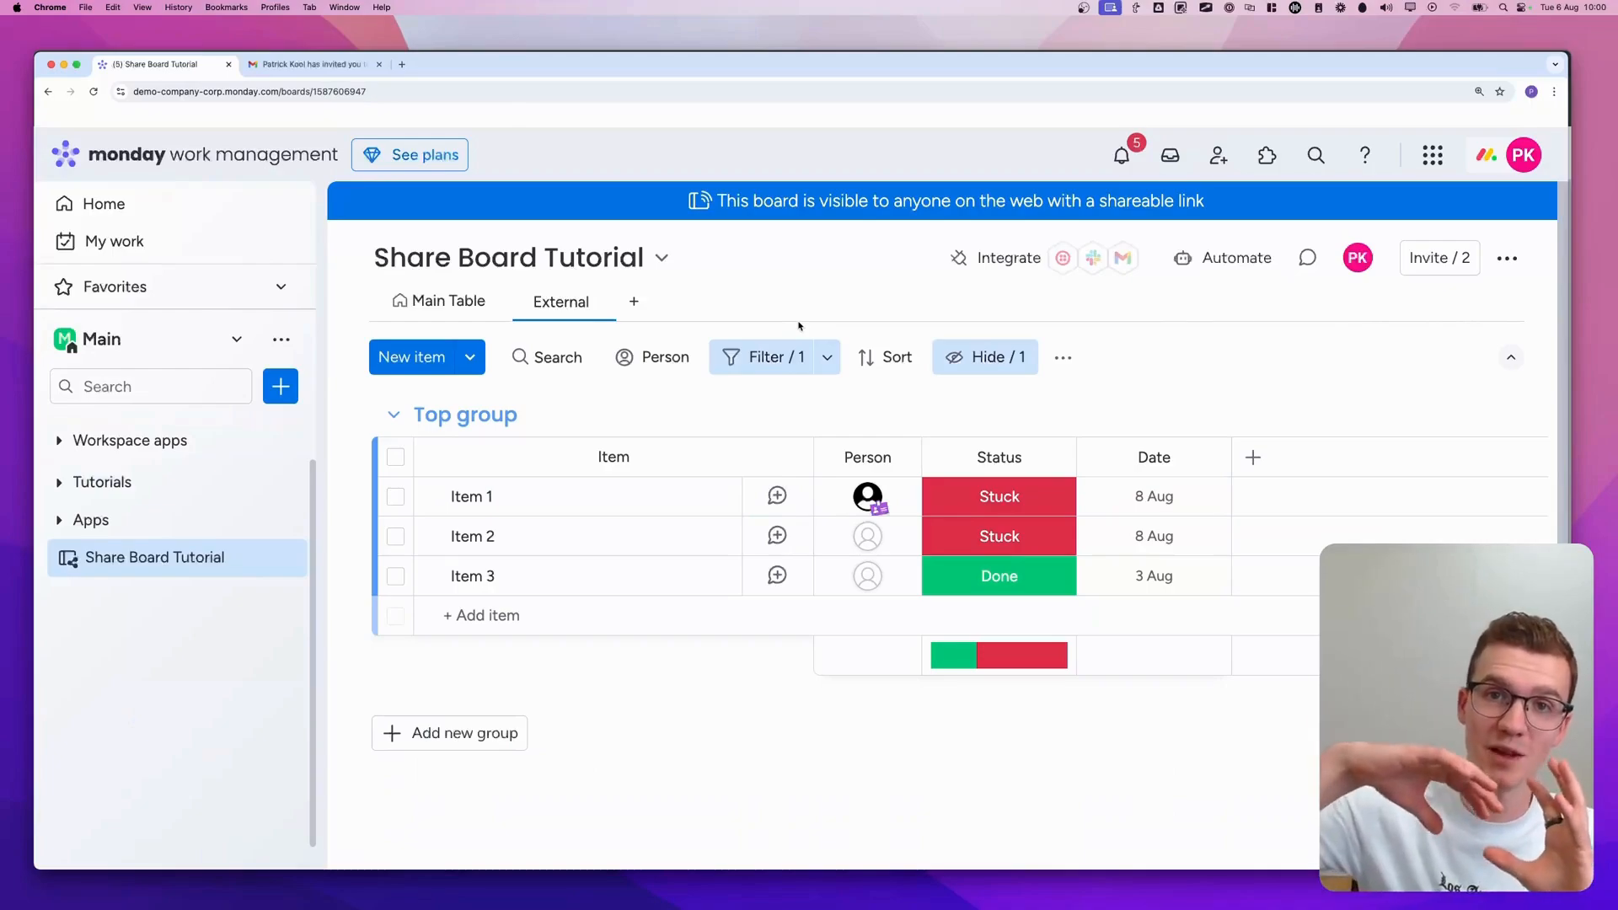
# Step: Open the board's Permissions dialog and mark its editing permissions section
pyautogui.click(1503, 262)
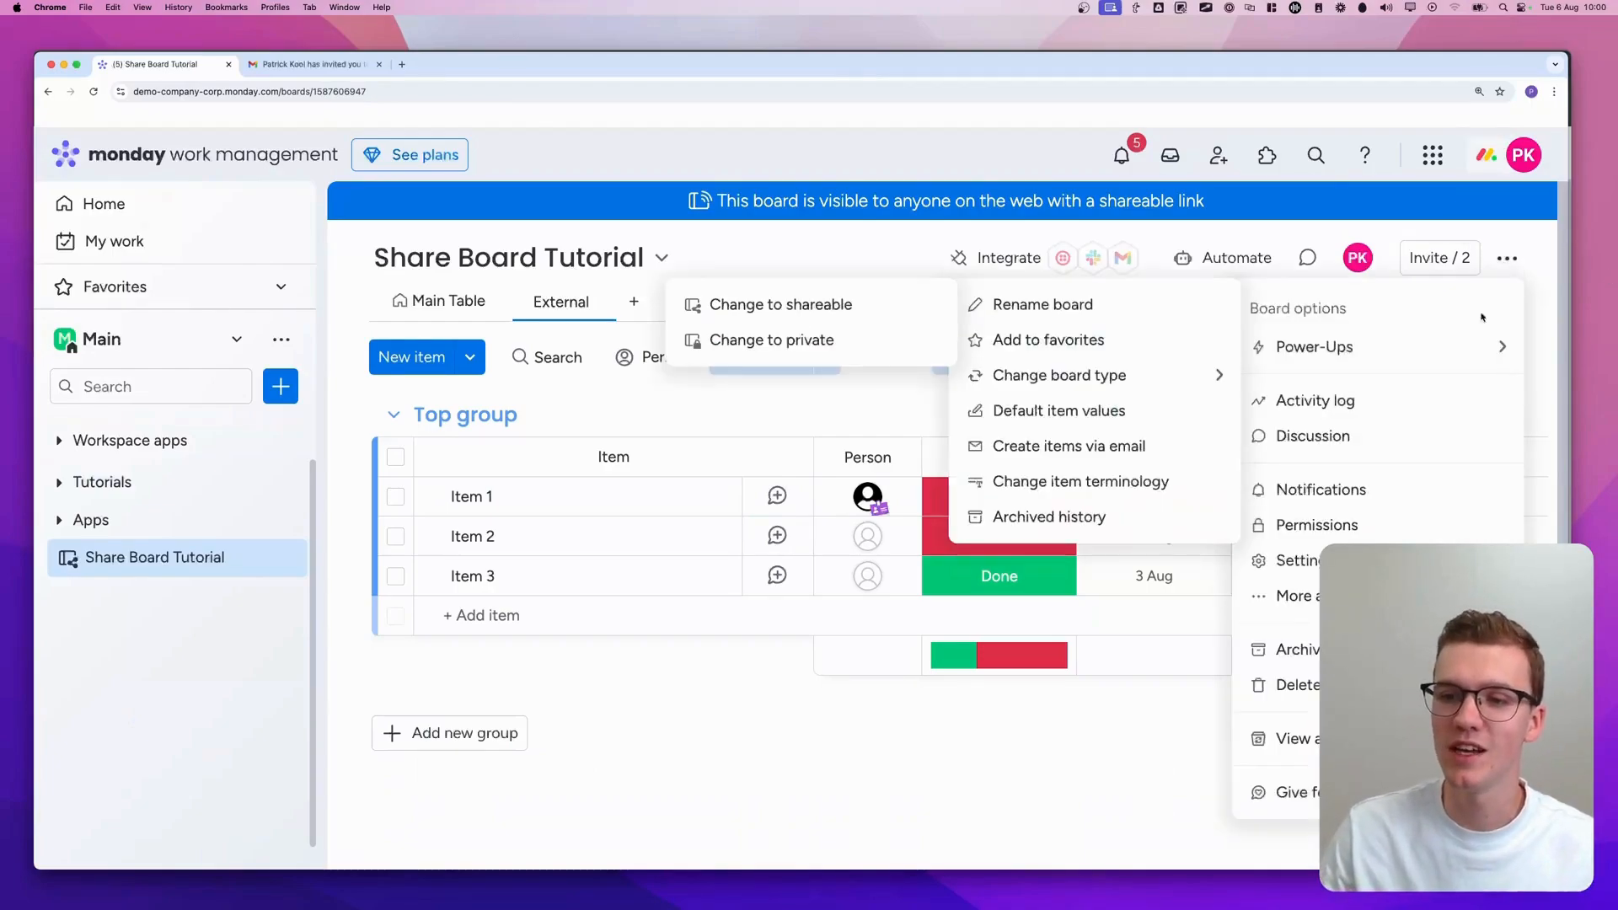
pyautogui.click(1256, 525)
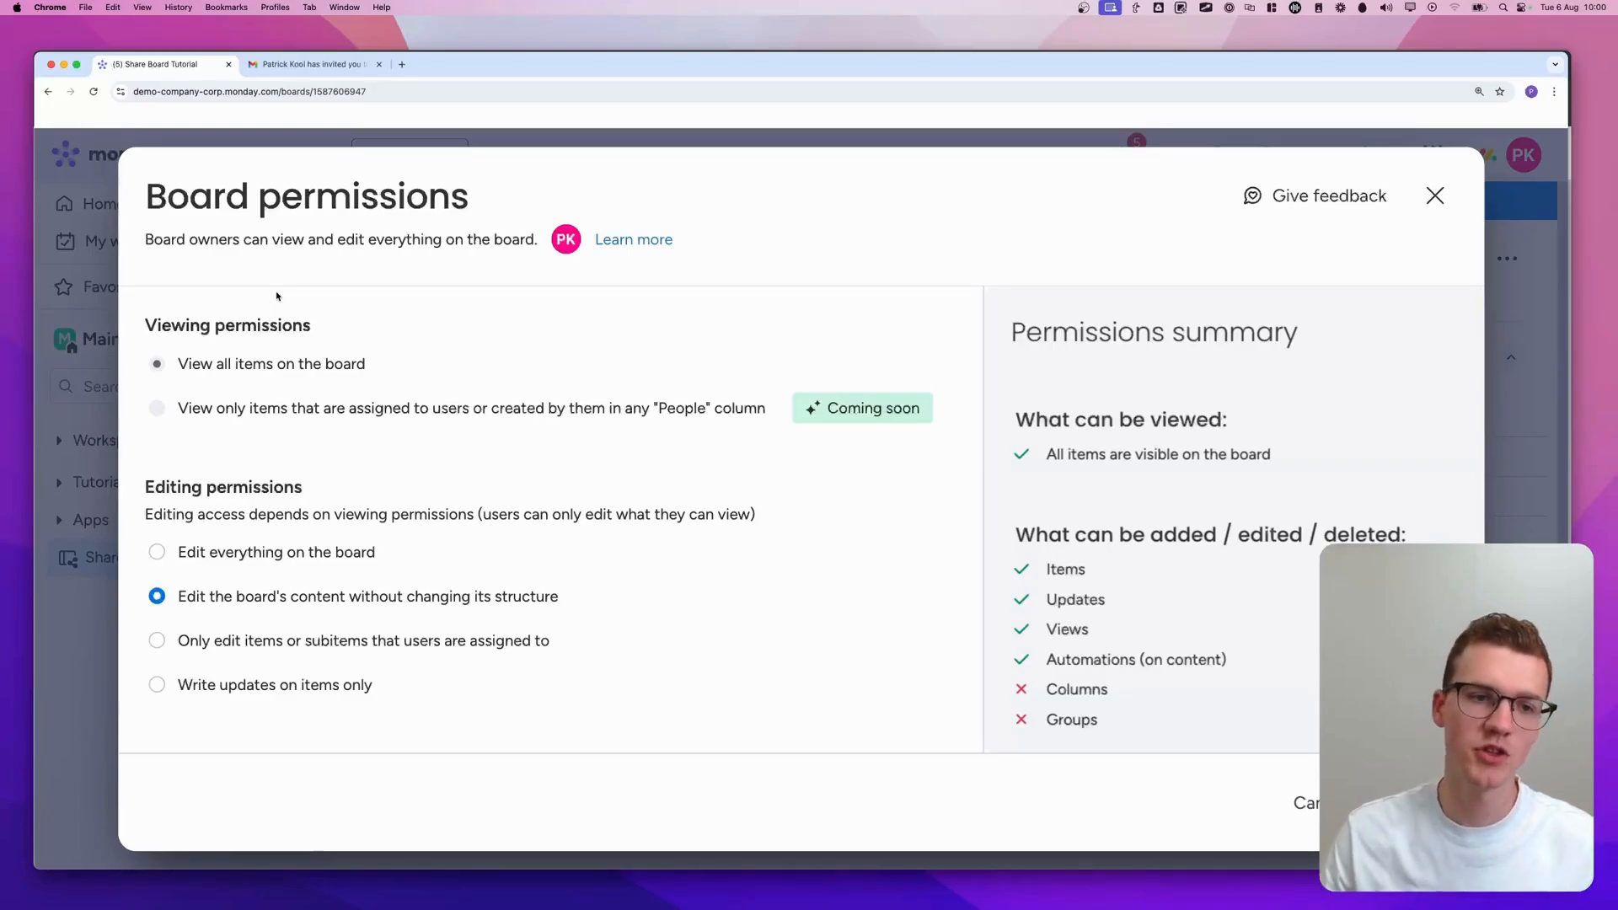
pyautogui.moveTo(126, 462)
pyautogui.mouseDown()
pyautogui.moveTo(124, 715)
pyautogui.moveTo(161, 721)
pyautogui.mouseUp()
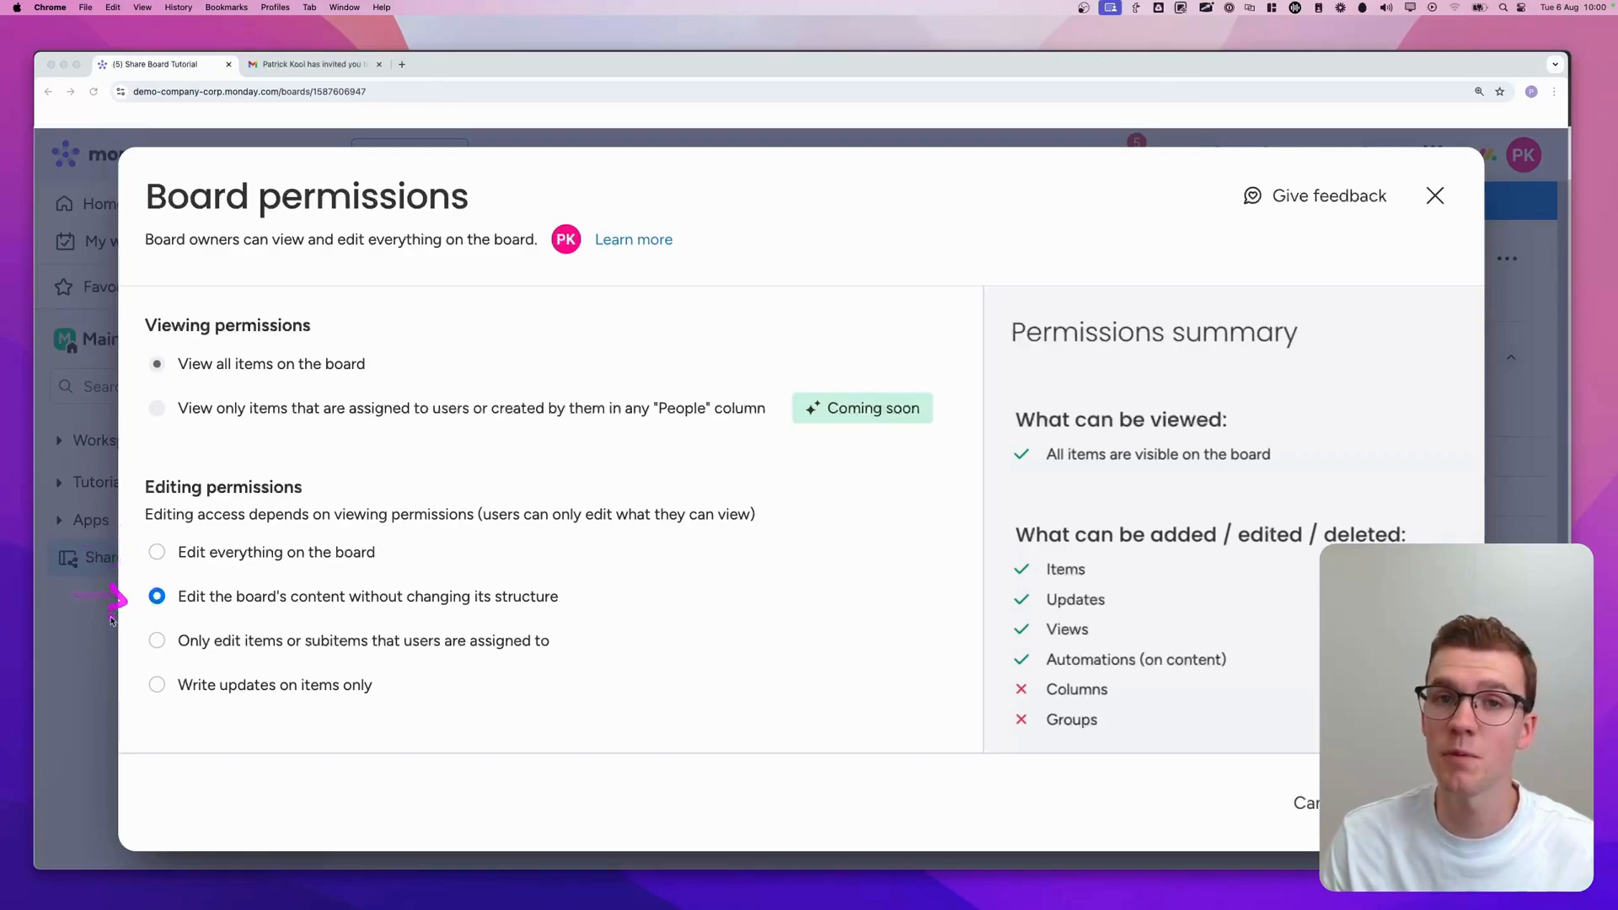
# Step: Highlight the editing options: everything, content only, assigned items only, and updates only
pyautogui.moveTo(169, 653)
pyautogui.mouseDown()
pyautogui.moveTo(456, 659)
pyautogui.moveTo(582, 636)
pyautogui.moveTo(175, 633)
pyautogui.moveTo(134, 651)
pyautogui.moveTo(301, 659)
pyautogui.mouseUp()
pyautogui.moveTo(175, 683)
pyautogui.mouseDown()
pyautogui.moveTo(210, 707)
pyautogui.moveTo(447, 679)
pyautogui.moveTo(223, 702)
pyautogui.moveTo(315, 702)
pyautogui.mouseUp()
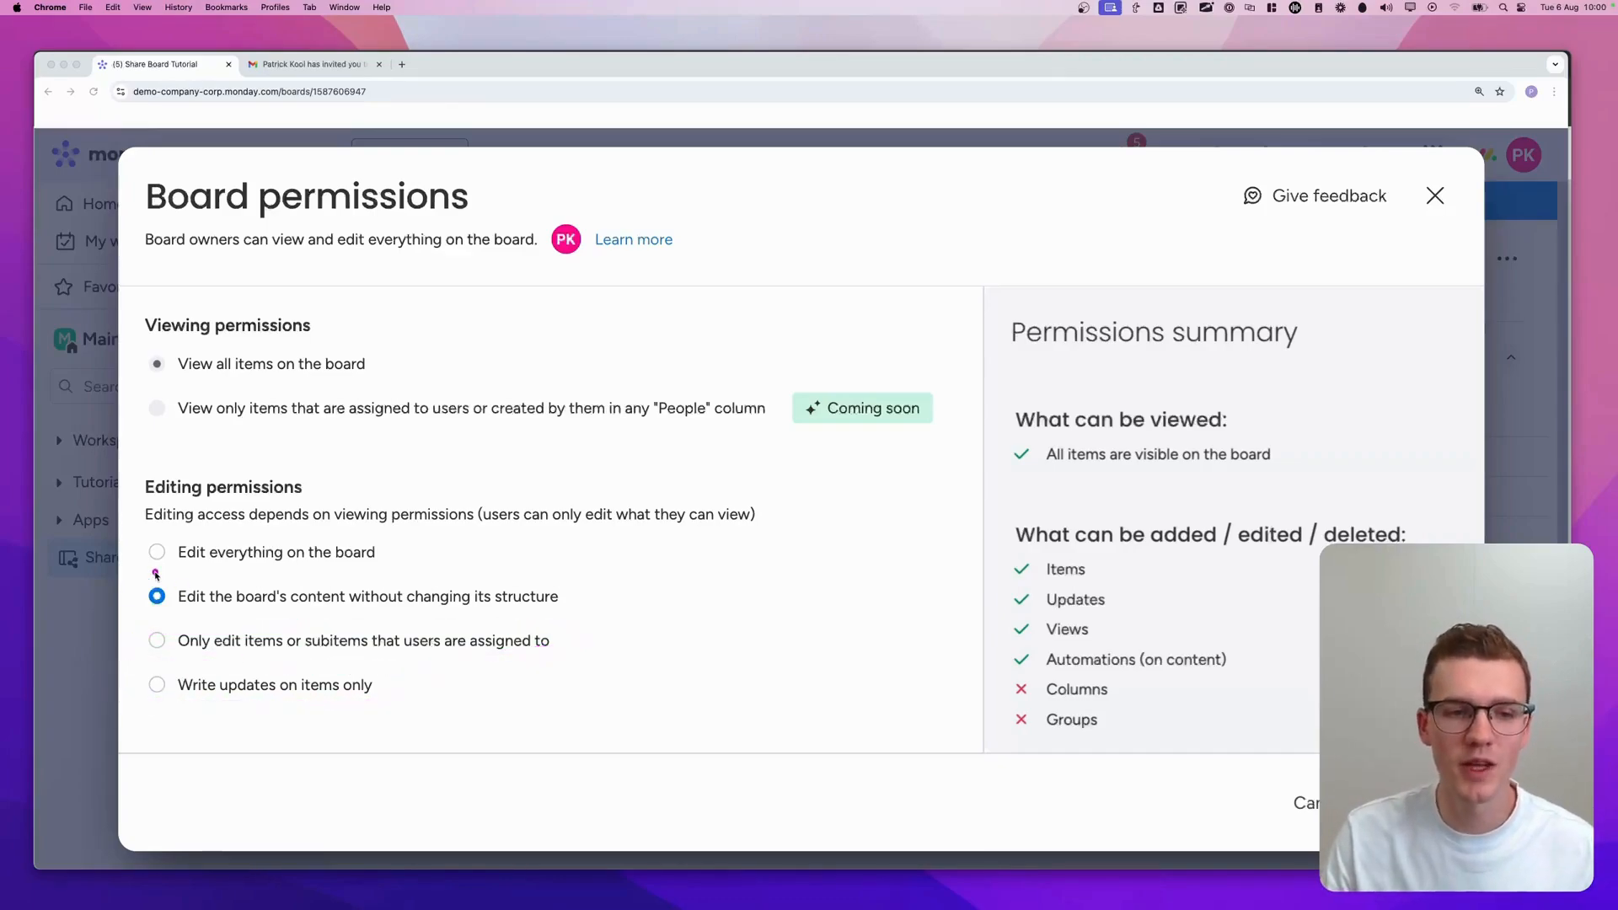
pyautogui.moveTo(157, 576)
pyautogui.mouseDown()
pyautogui.moveTo(118, 527)
pyautogui.moveTo(242, 573)
pyautogui.mouseUp()
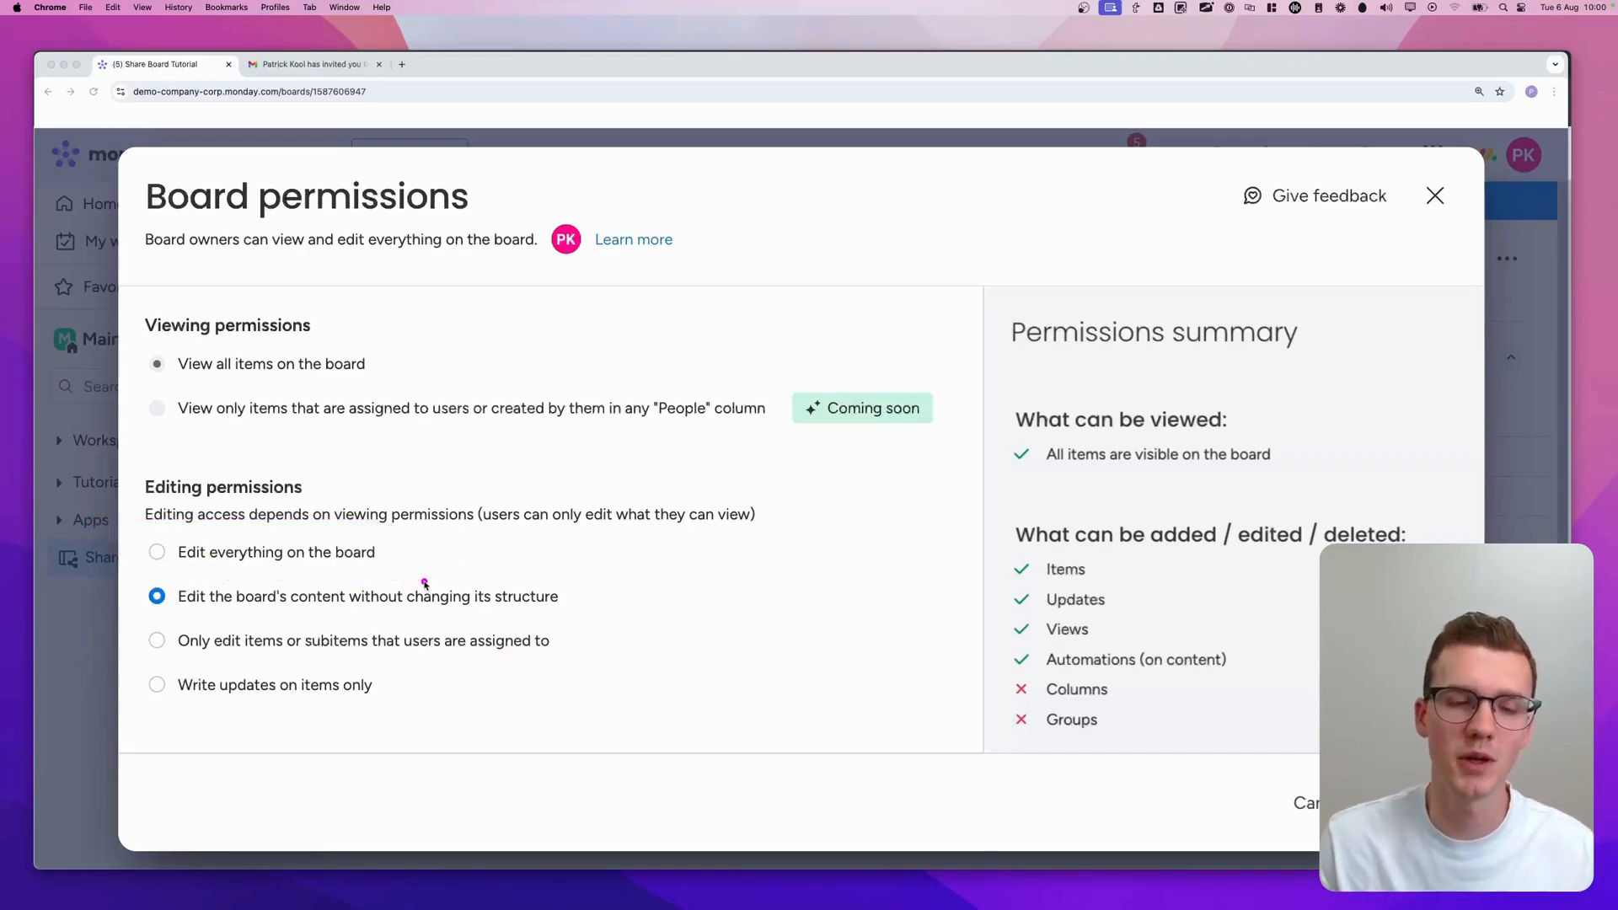
pyautogui.moveTo(144, 622)
pyautogui.mouseDown()
pyautogui.moveTo(672, 632)
pyautogui.moveTo(107, 588)
pyautogui.mouseUp()
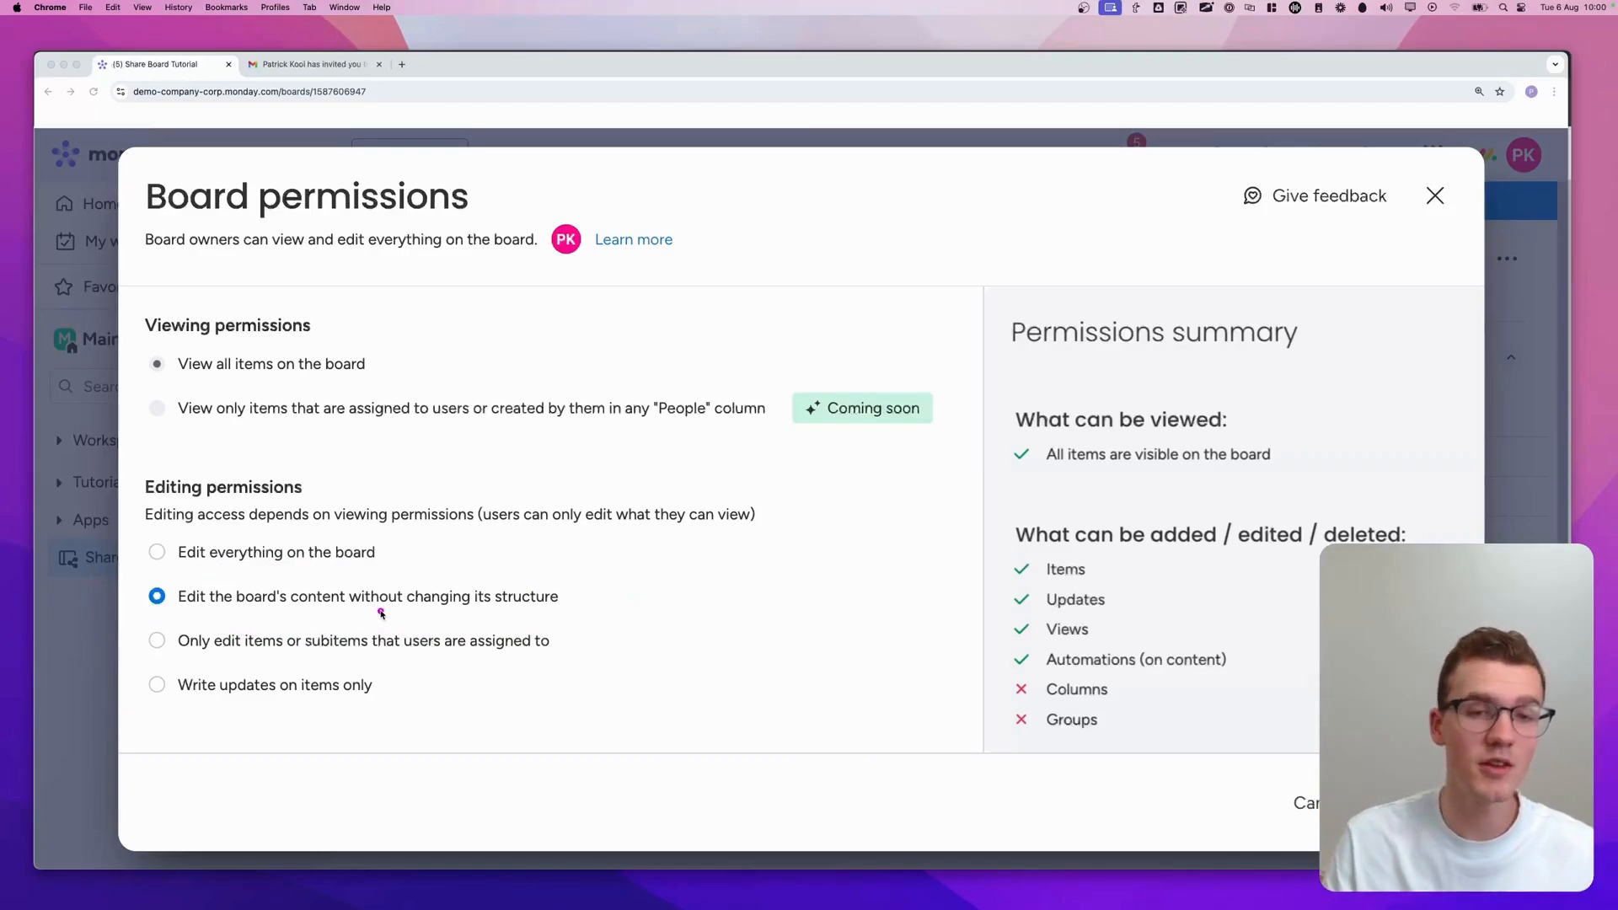
pyautogui.moveTo(139, 655)
pyautogui.mouseDown()
pyautogui.moveTo(124, 663)
pyautogui.moveTo(569, 626)
pyautogui.moveTo(215, 664)
pyautogui.moveTo(377, 664)
pyautogui.mouseUp()
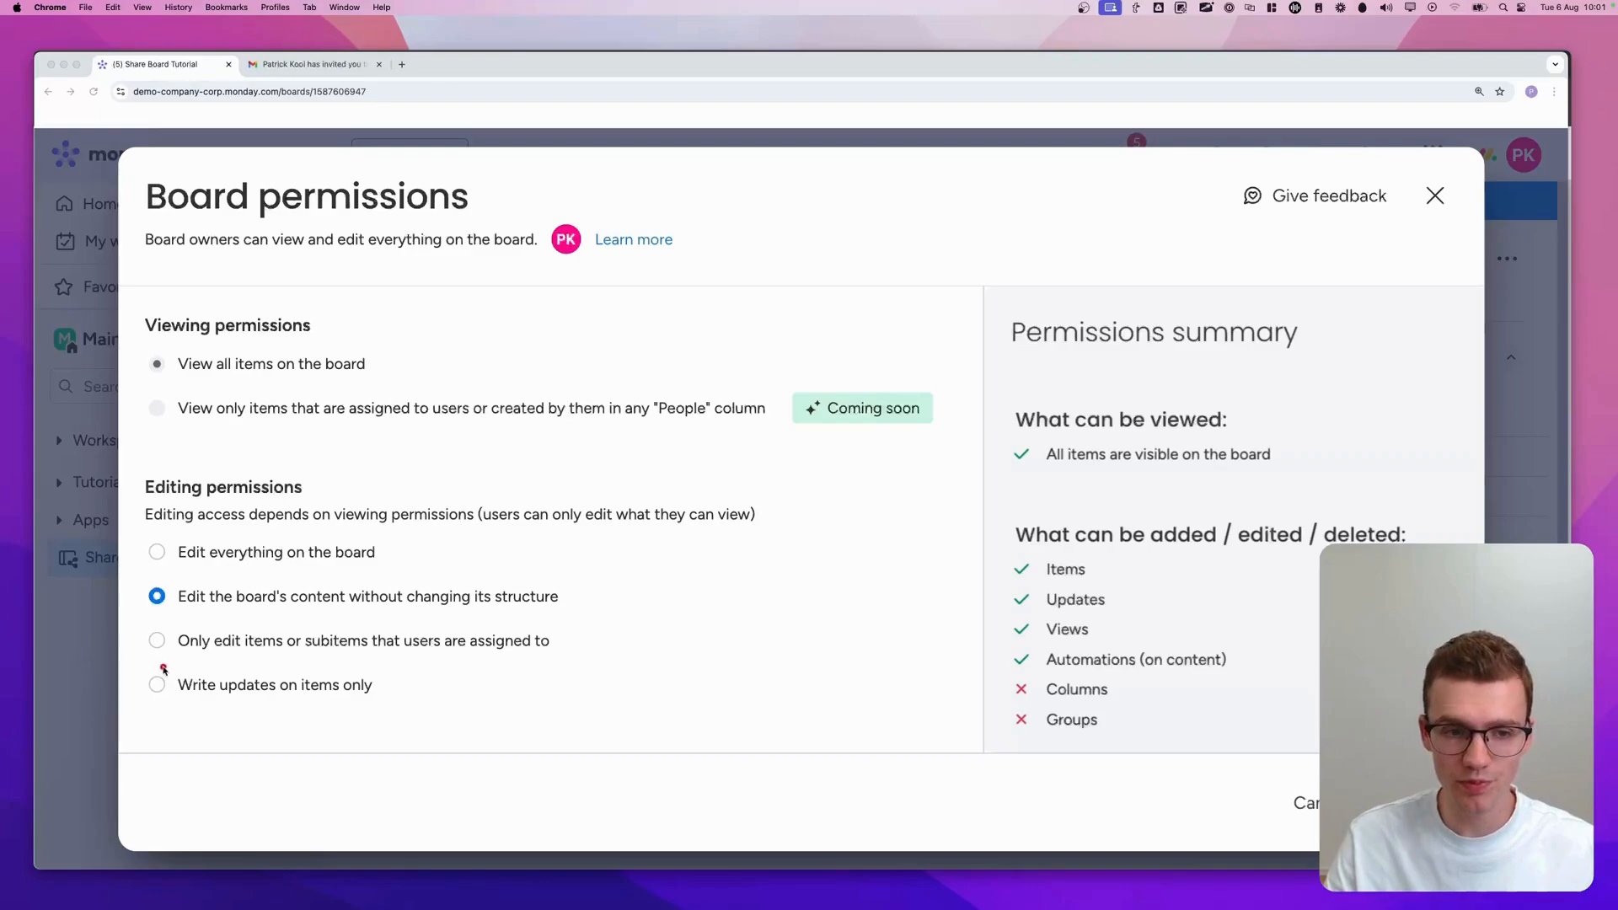
pyautogui.moveTo(131, 667)
pyautogui.mouseDown()
pyautogui.moveTo(252, 667)
pyautogui.moveTo(38, 708)
pyautogui.moveTo(380, 674)
pyautogui.mouseUp()
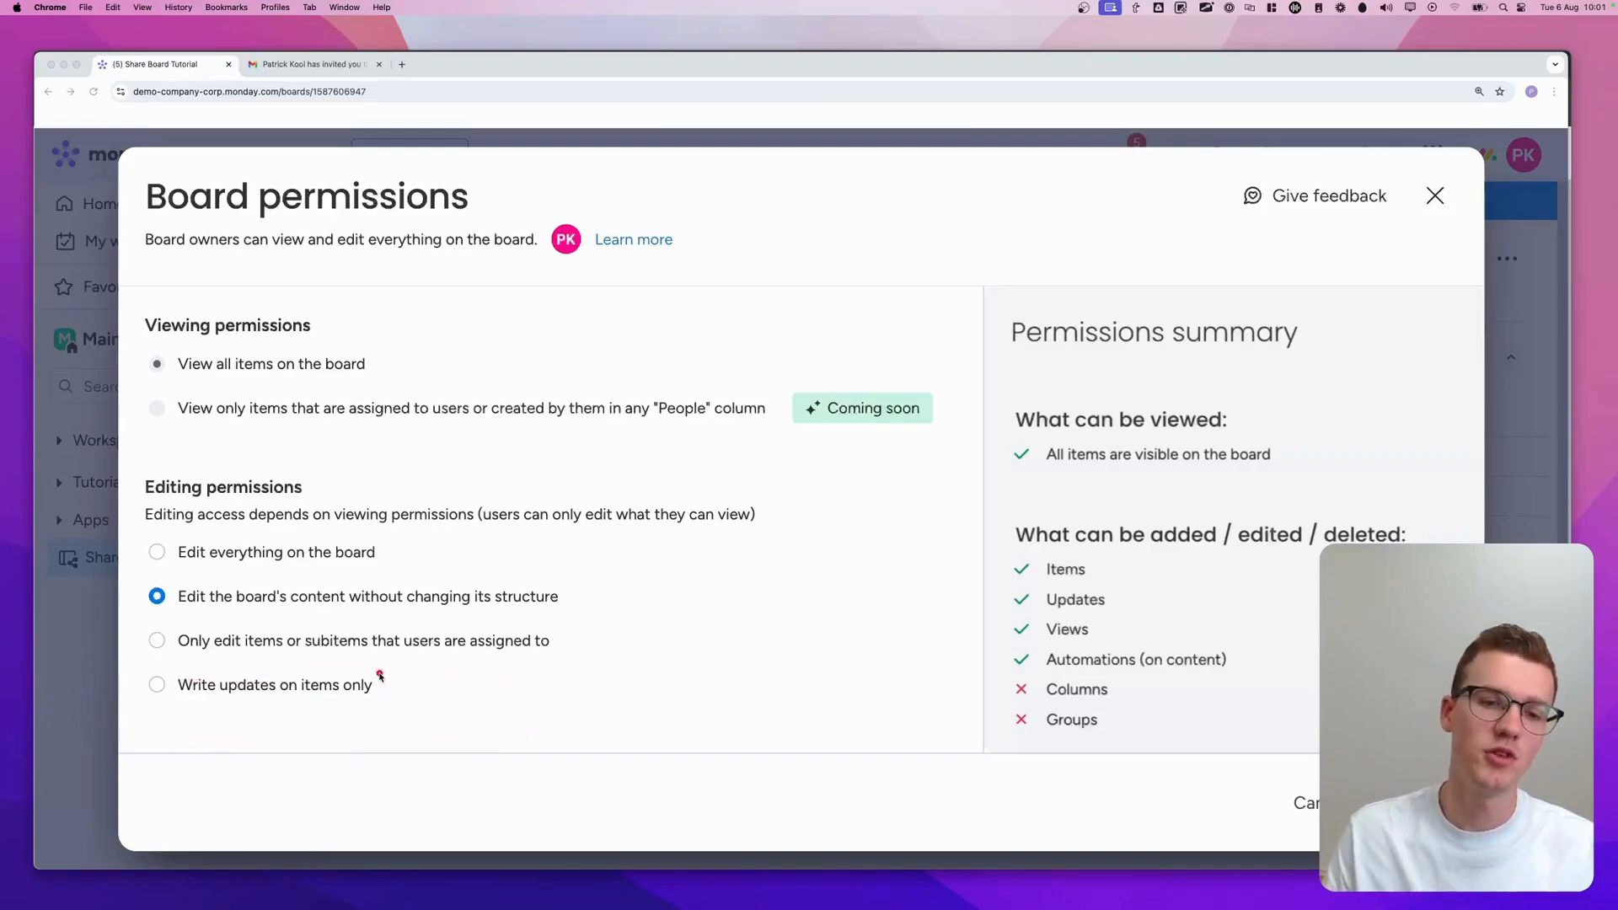
pyautogui.moveTo(160, 712); pyautogui.dragTo(327, 735)
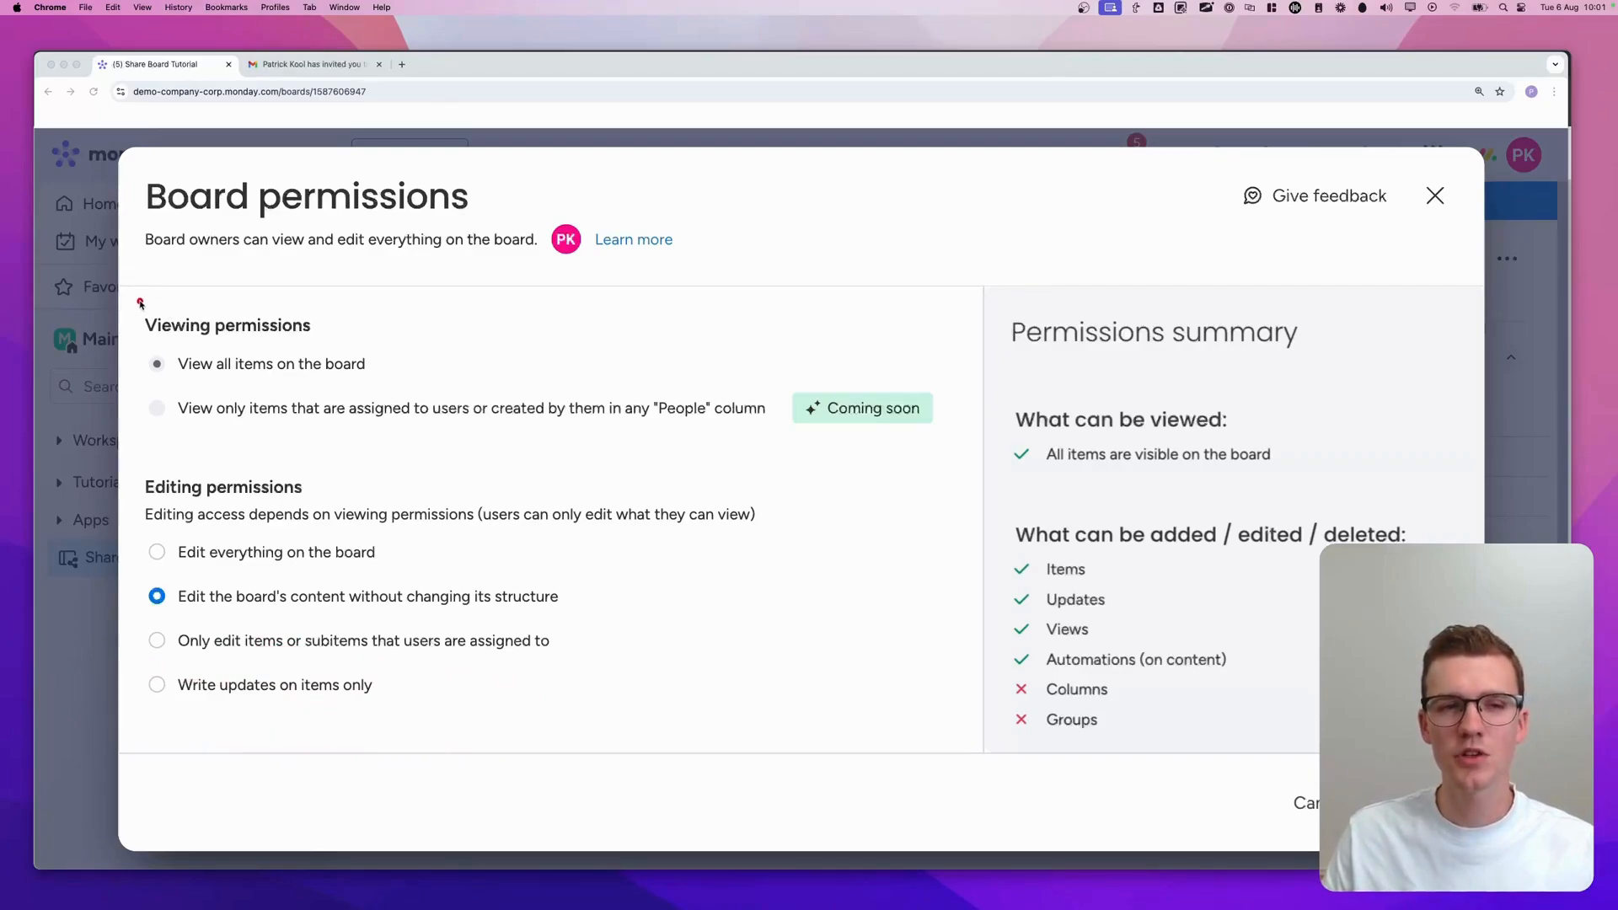
# Step: Highlight the viewing options (all items, assigned items only), then cancel the Board permissions dialog
pyautogui.moveTo(184, 299)
pyautogui.mouseDown()
pyautogui.moveTo(133, 302)
pyautogui.moveTo(124, 417)
pyautogui.moveTo(148, 436)
pyautogui.mouseUp()
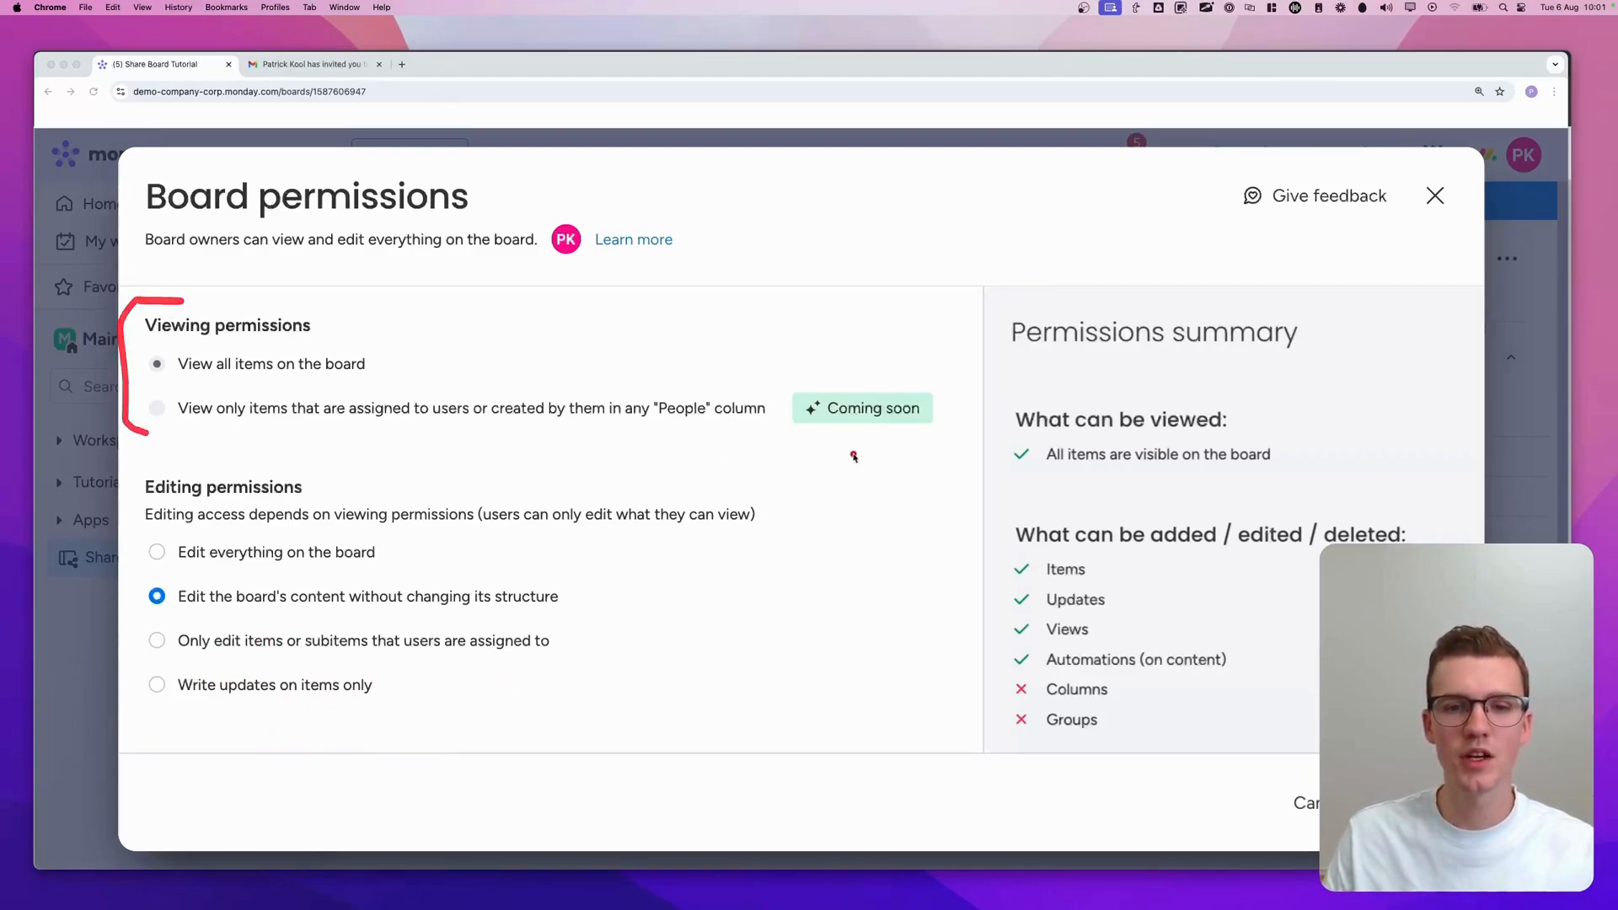
pyautogui.moveTo(142, 381)
pyautogui.mouseDown()
pyautogui.moveTo(230, 338)
pyautogui.moveTo(268, 381)
pyautogui.mouseUp()
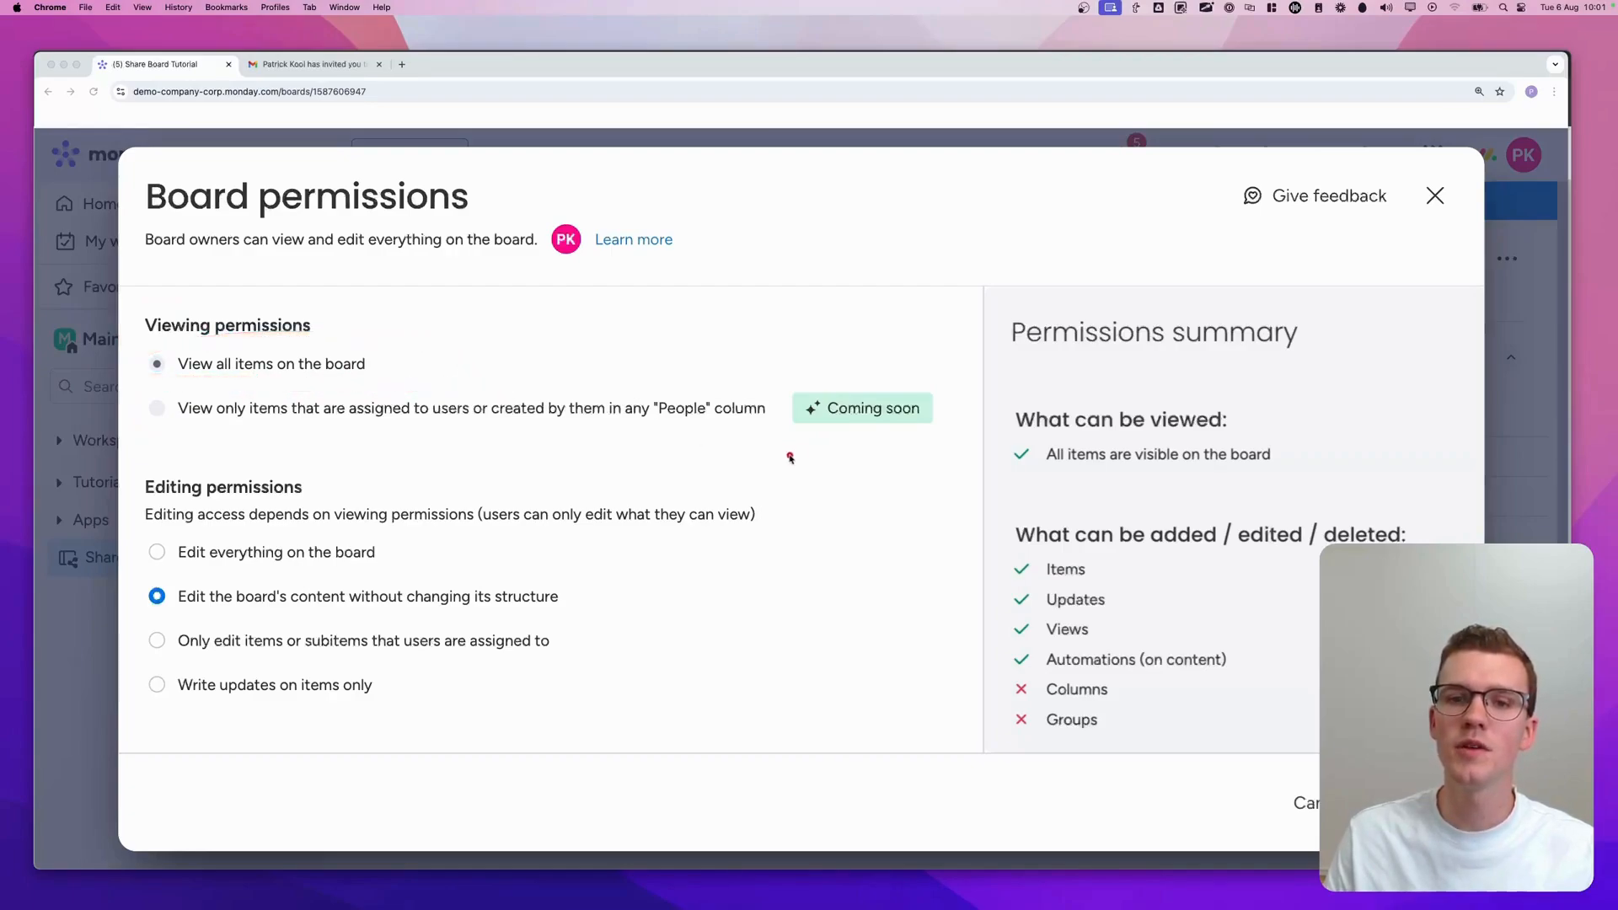
pyautogui.moveTo(158, 428)
pyautogui.mouseDown()
pyautogui.moveTo(877, 451)
pyautogui.moveTo(982, 430)
pyautogui.mouseUp()
pyautogui.moveTo(784, 351); pyautogui.dragTo(756, 355)
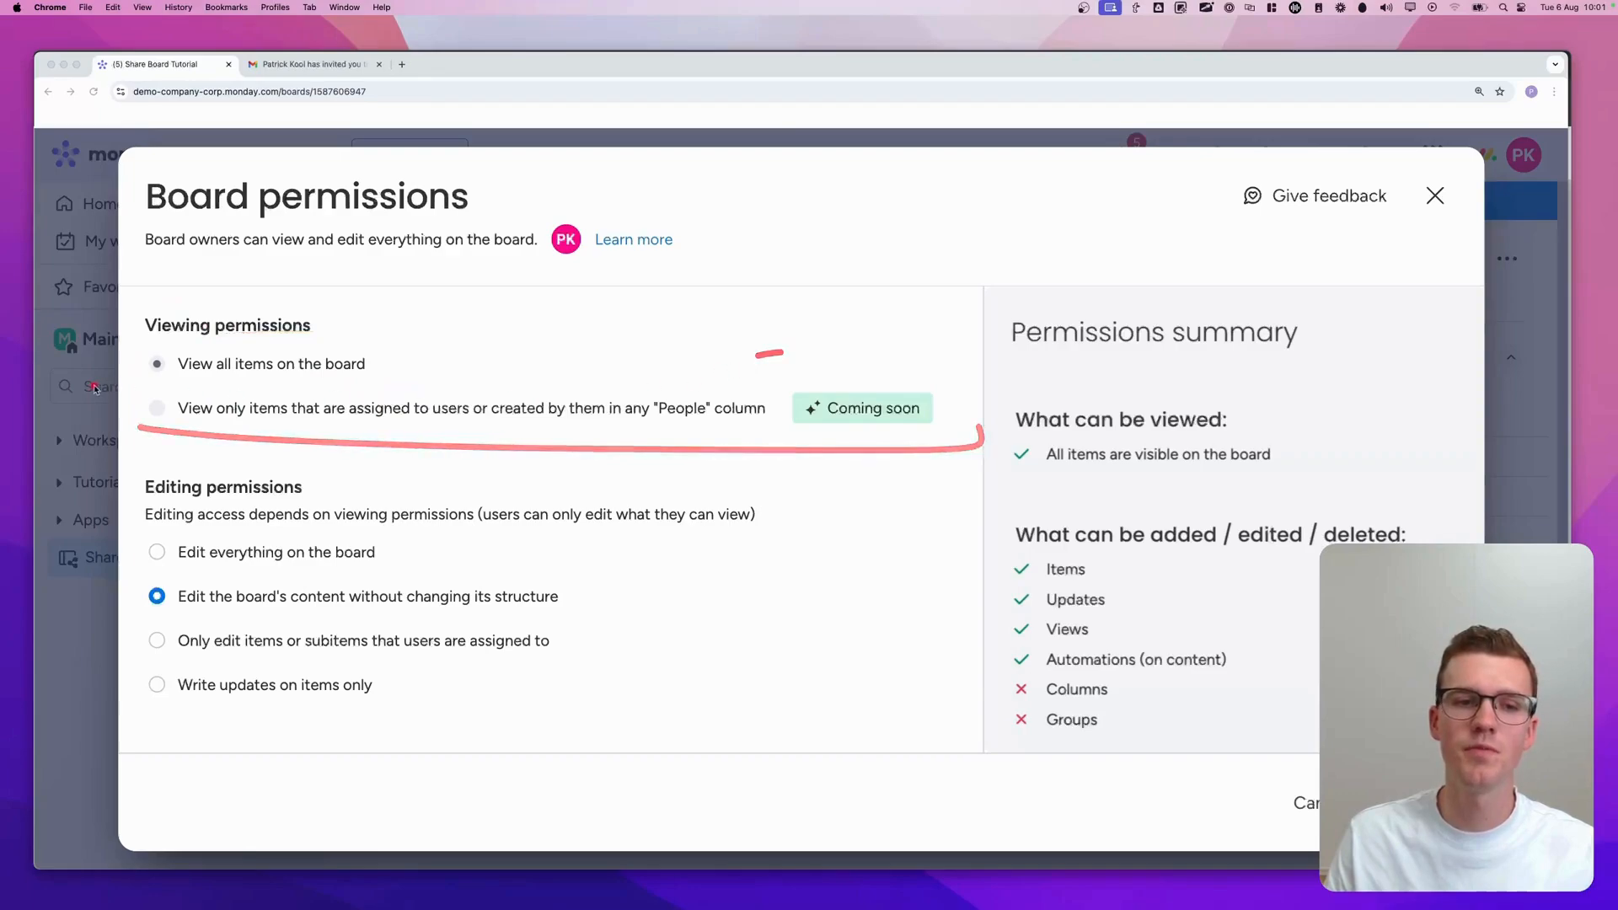
pyautogui.moveTo(91, 386)
pyautogui.mouseDown()
pyautogui.moveTo(856, 461)
pyautogui.moveTo(952, 421)
pyautogui.moveTo(872, 433)
pyautogui.mouseUp()
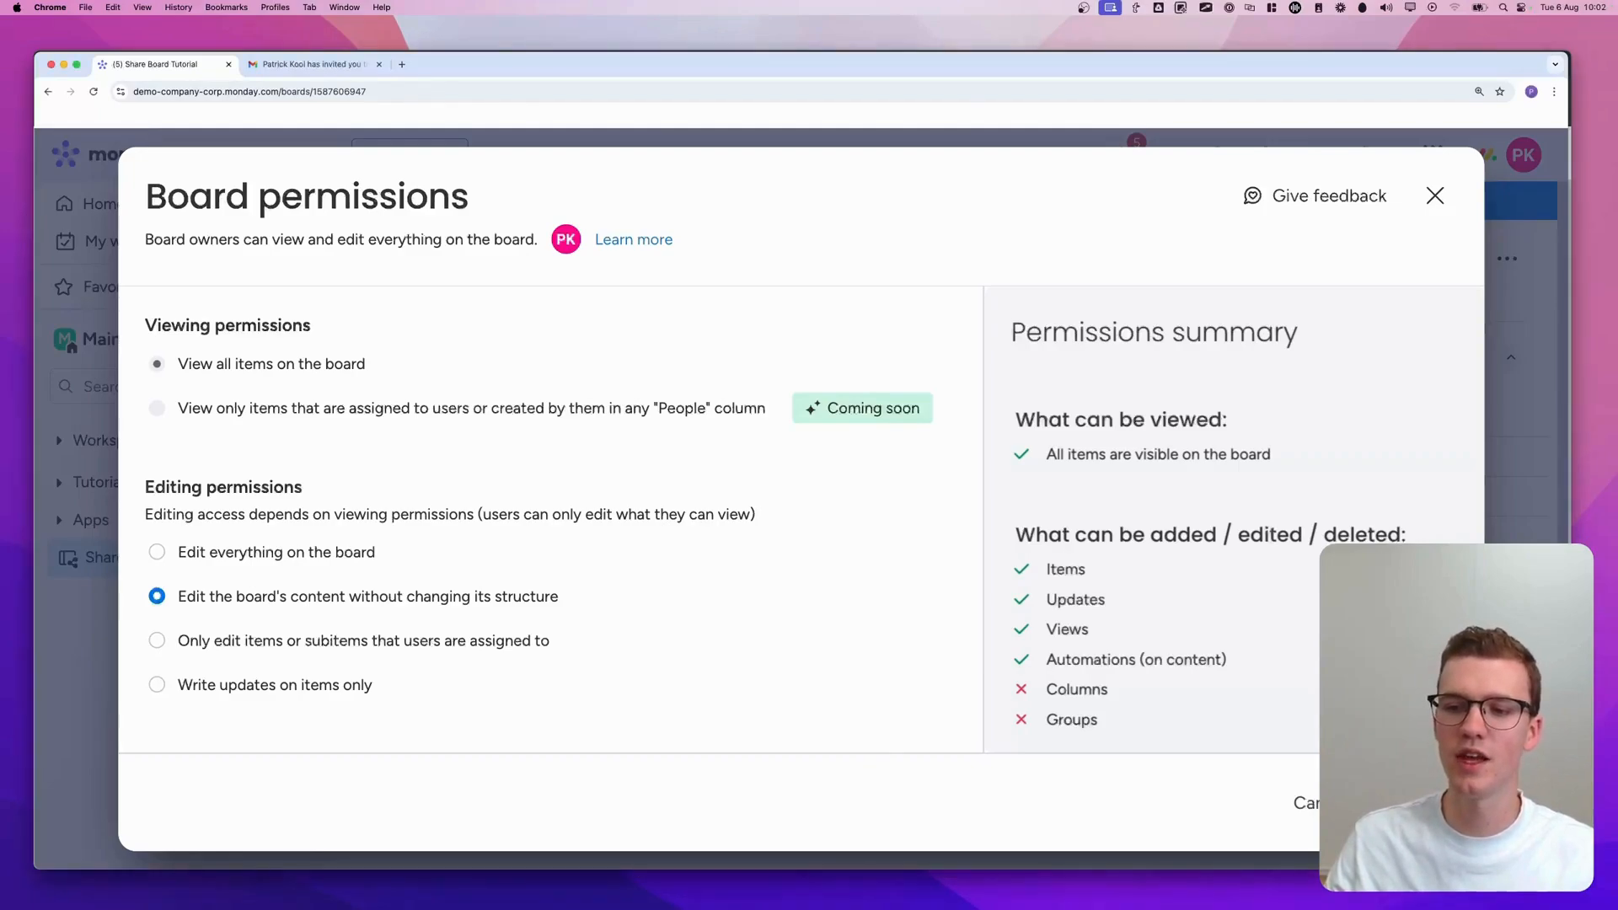
pyautogui.click(1316, 800)
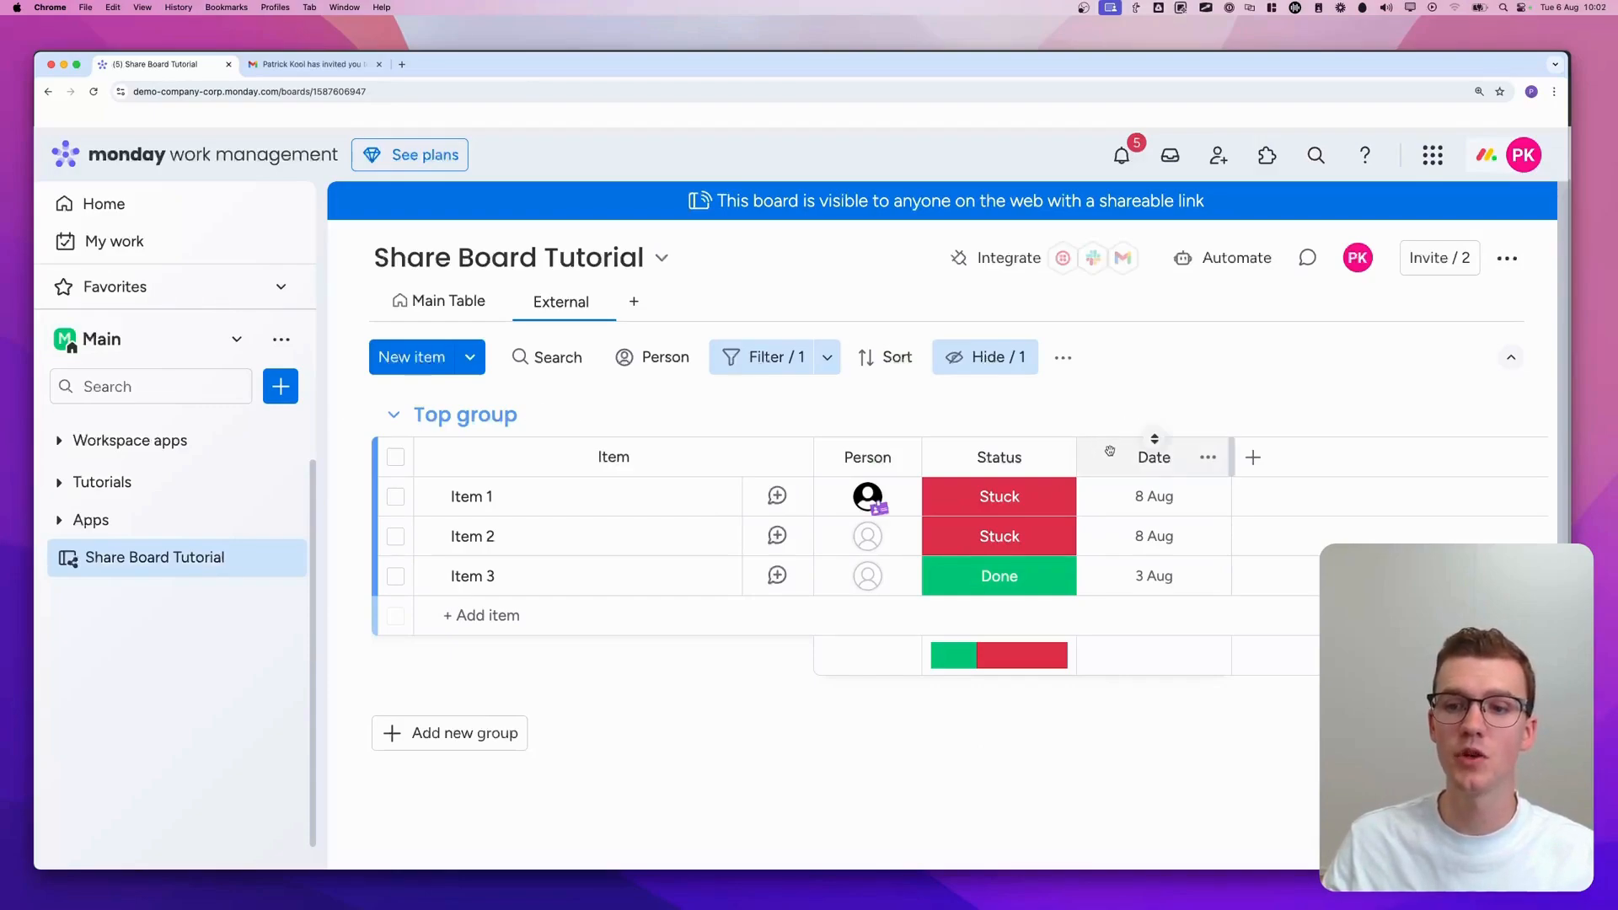
# Step: Switch to the Main Table and show the Date column's Settings options
pyautogui.click(443, 302)
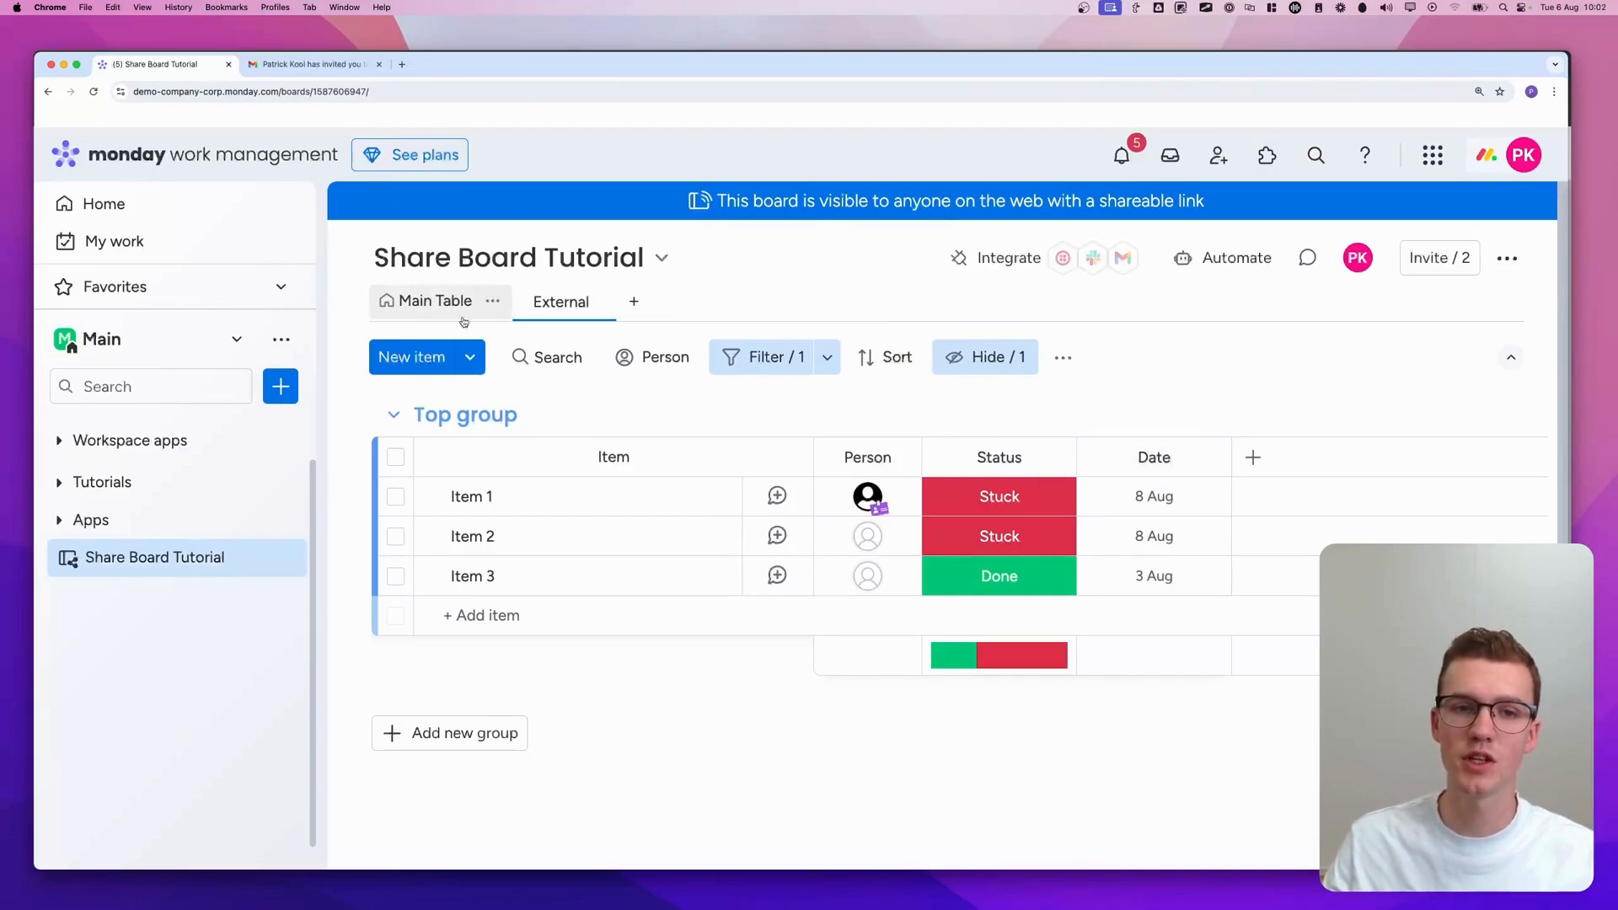
pyautogui.scroll(-1, 932, 411)
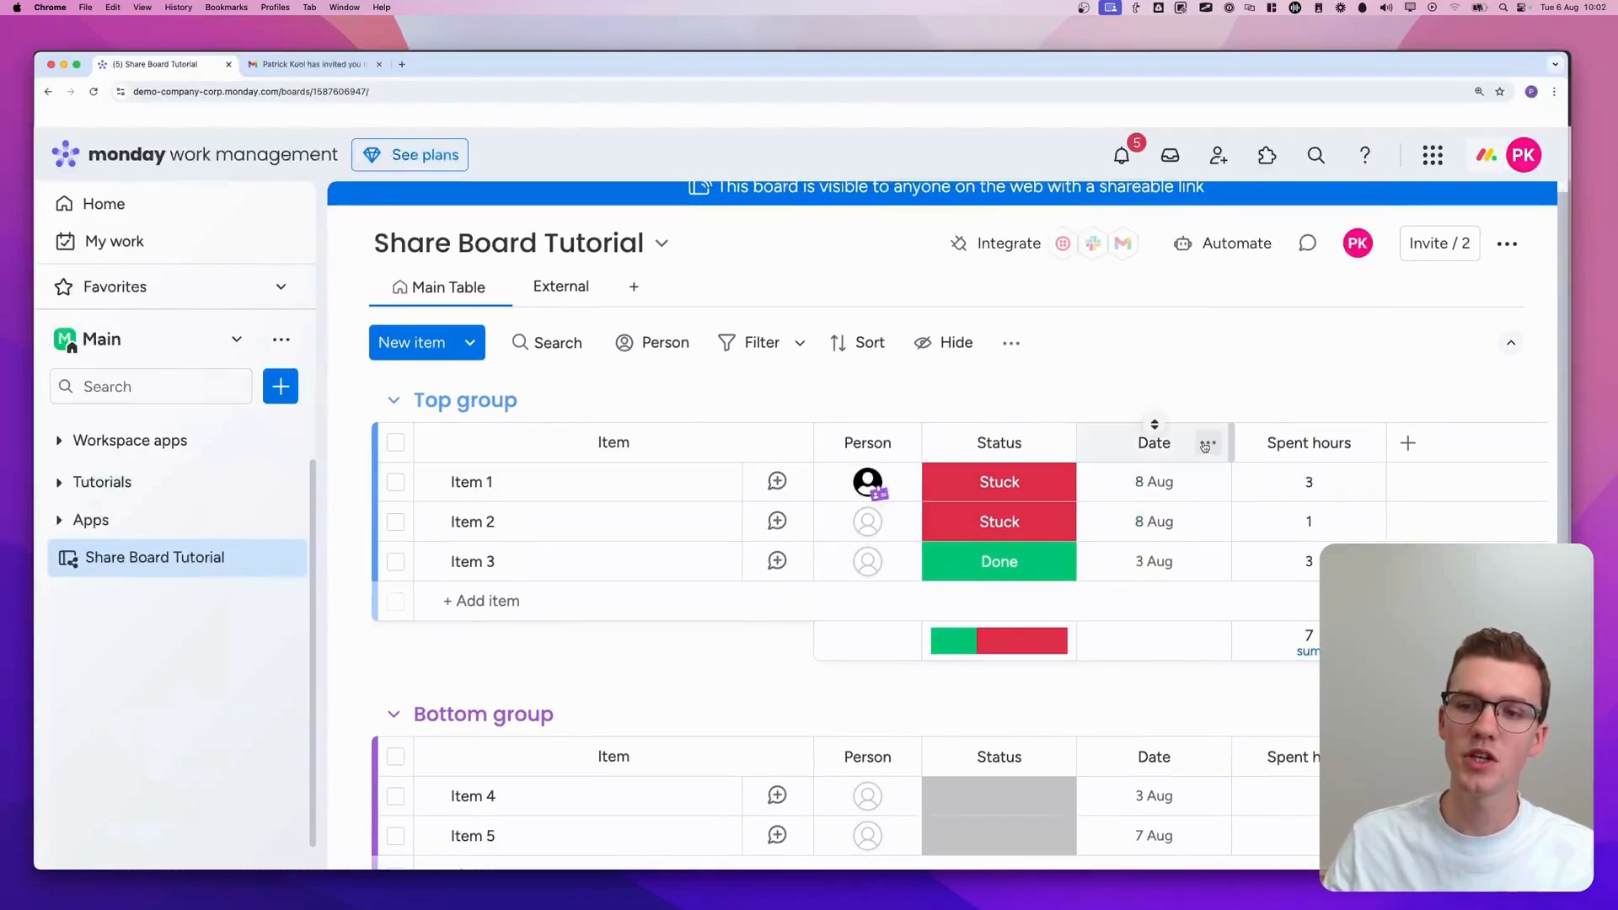
pyautogui.click(1208, 444)
pyautogui.moveTo(1271, 499)
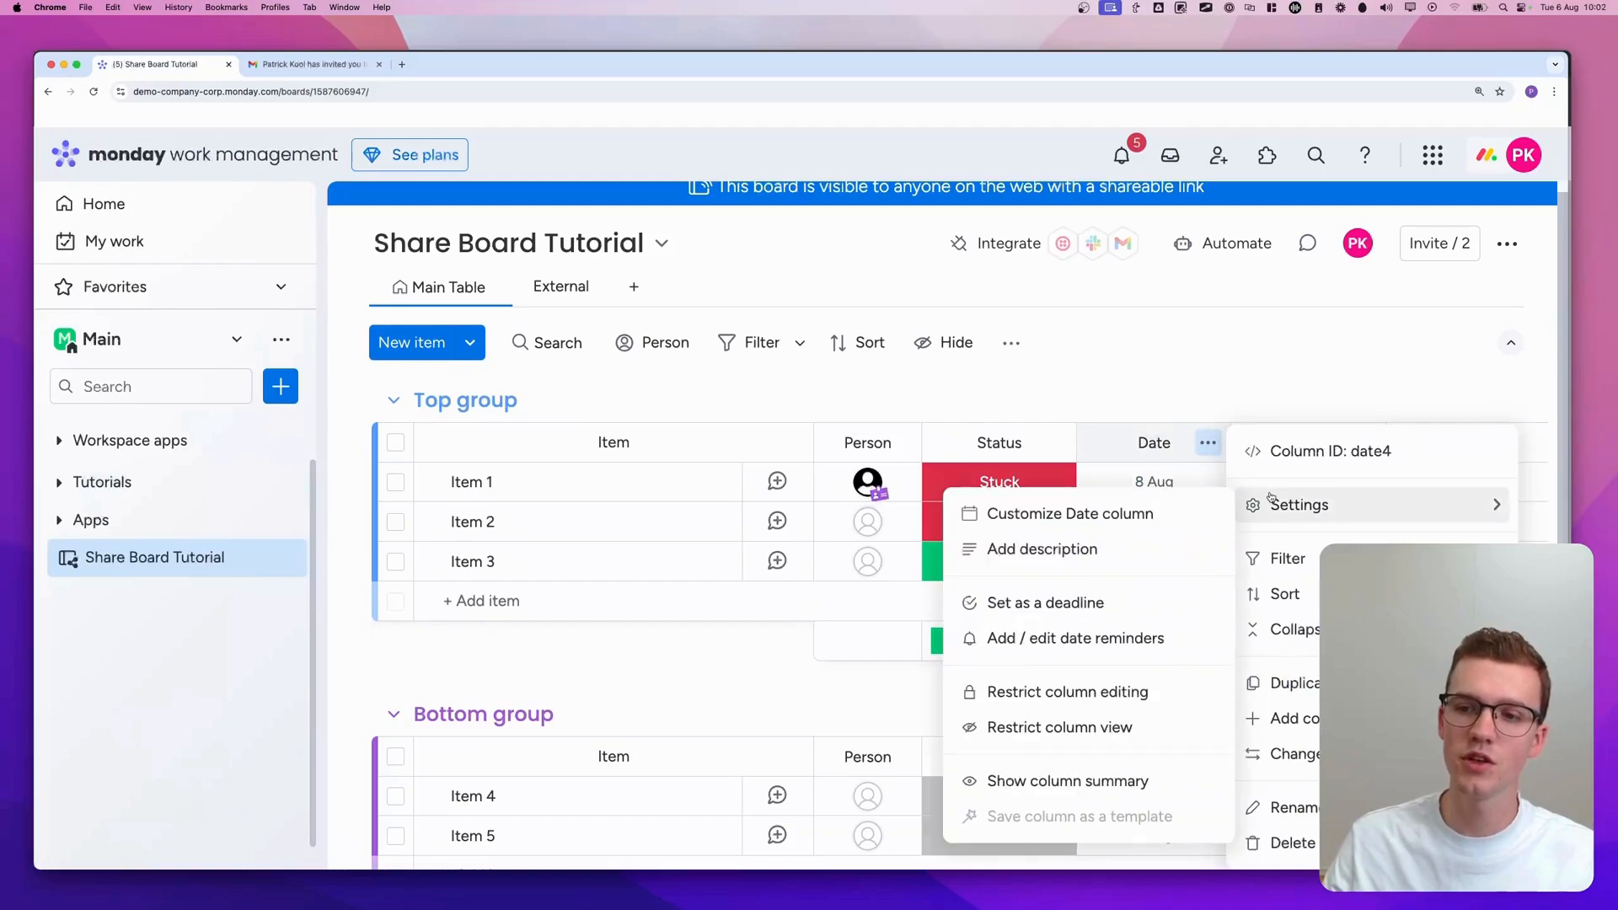
# Step: Check who is currently allowed to view the Date column
pyautogui.click(1011, 728)
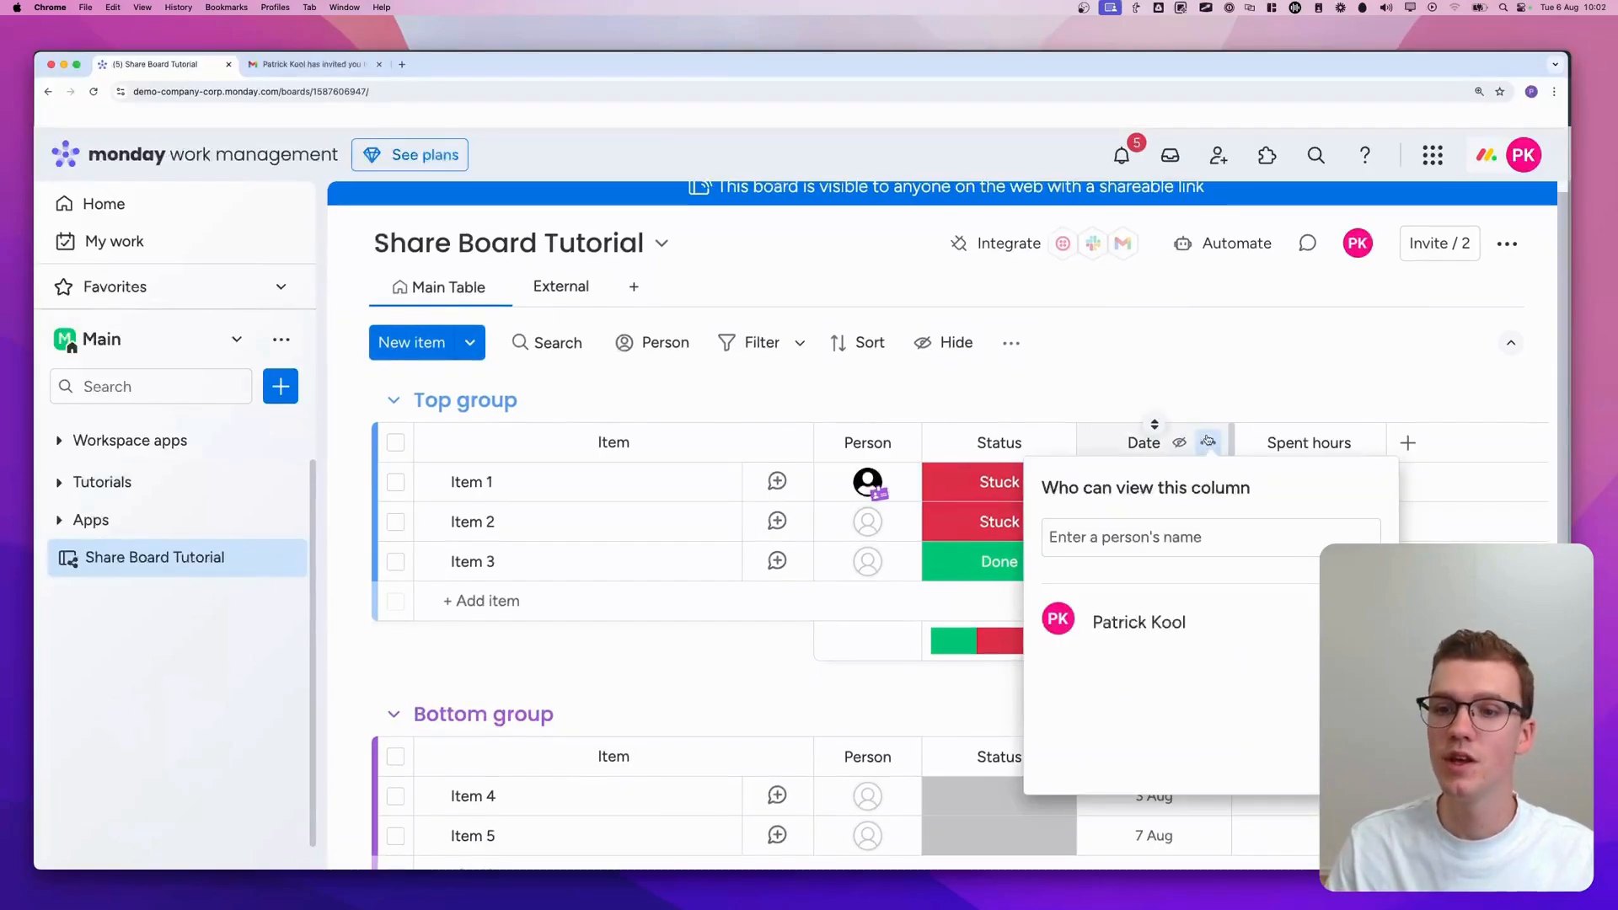
pyautogui.click(1208, 444)
pyautogui.moveTo(1299, 504)
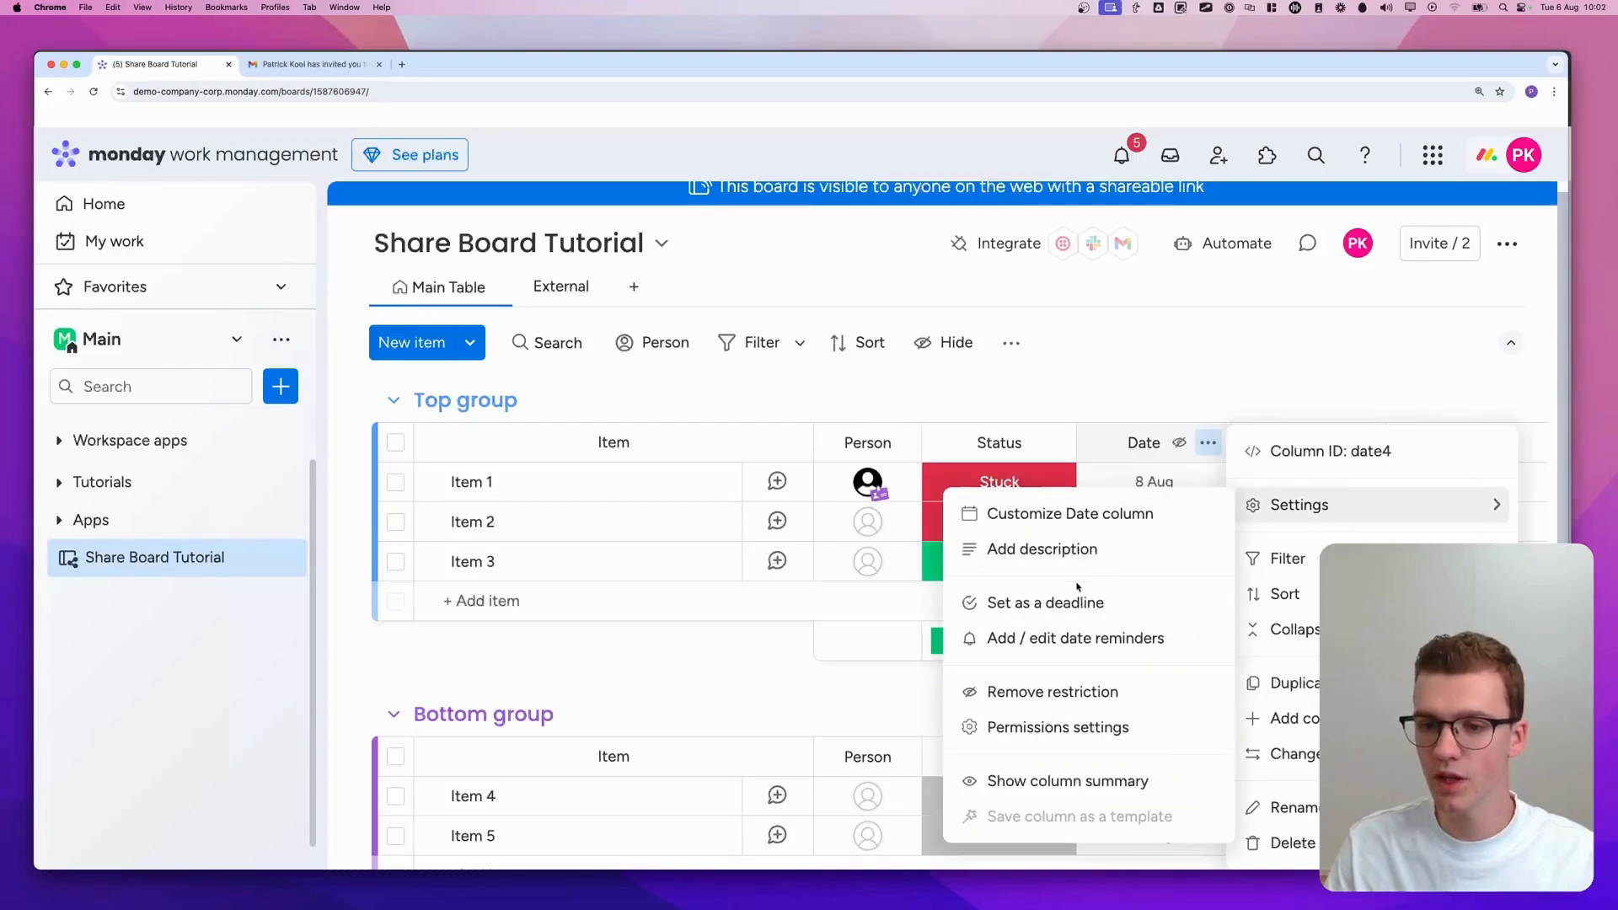
pyautogui.click(1057, 727)
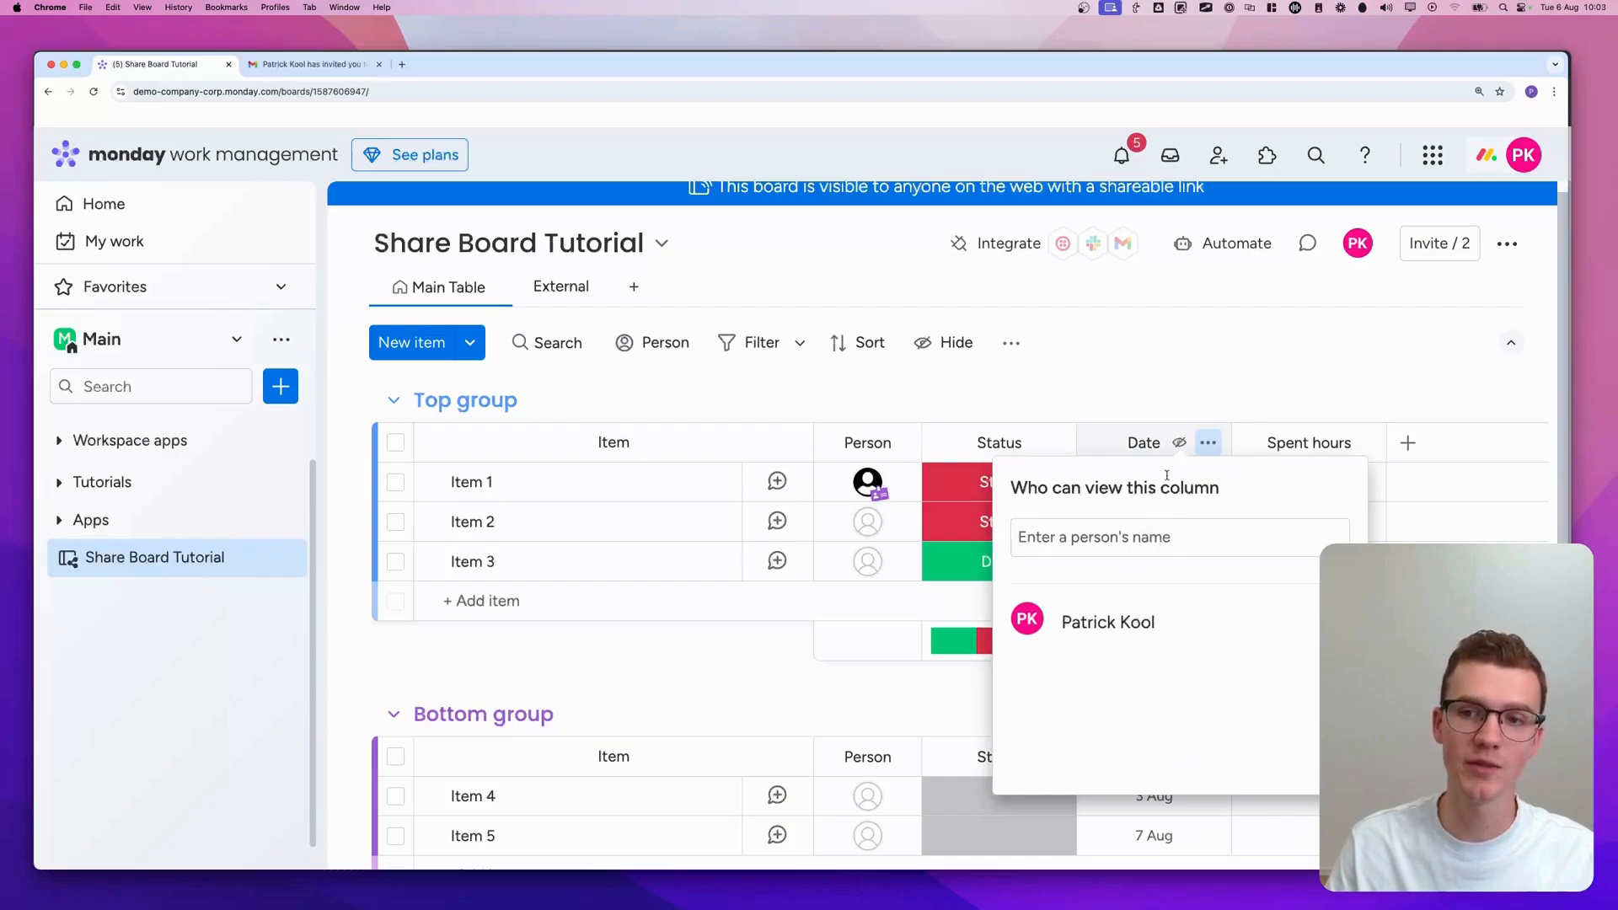
# Step: Remove the Date column's view restriction and restrict its editing instead
pyautogui.click(1208, 443)
pyautogui.moveTo(1298, 505)
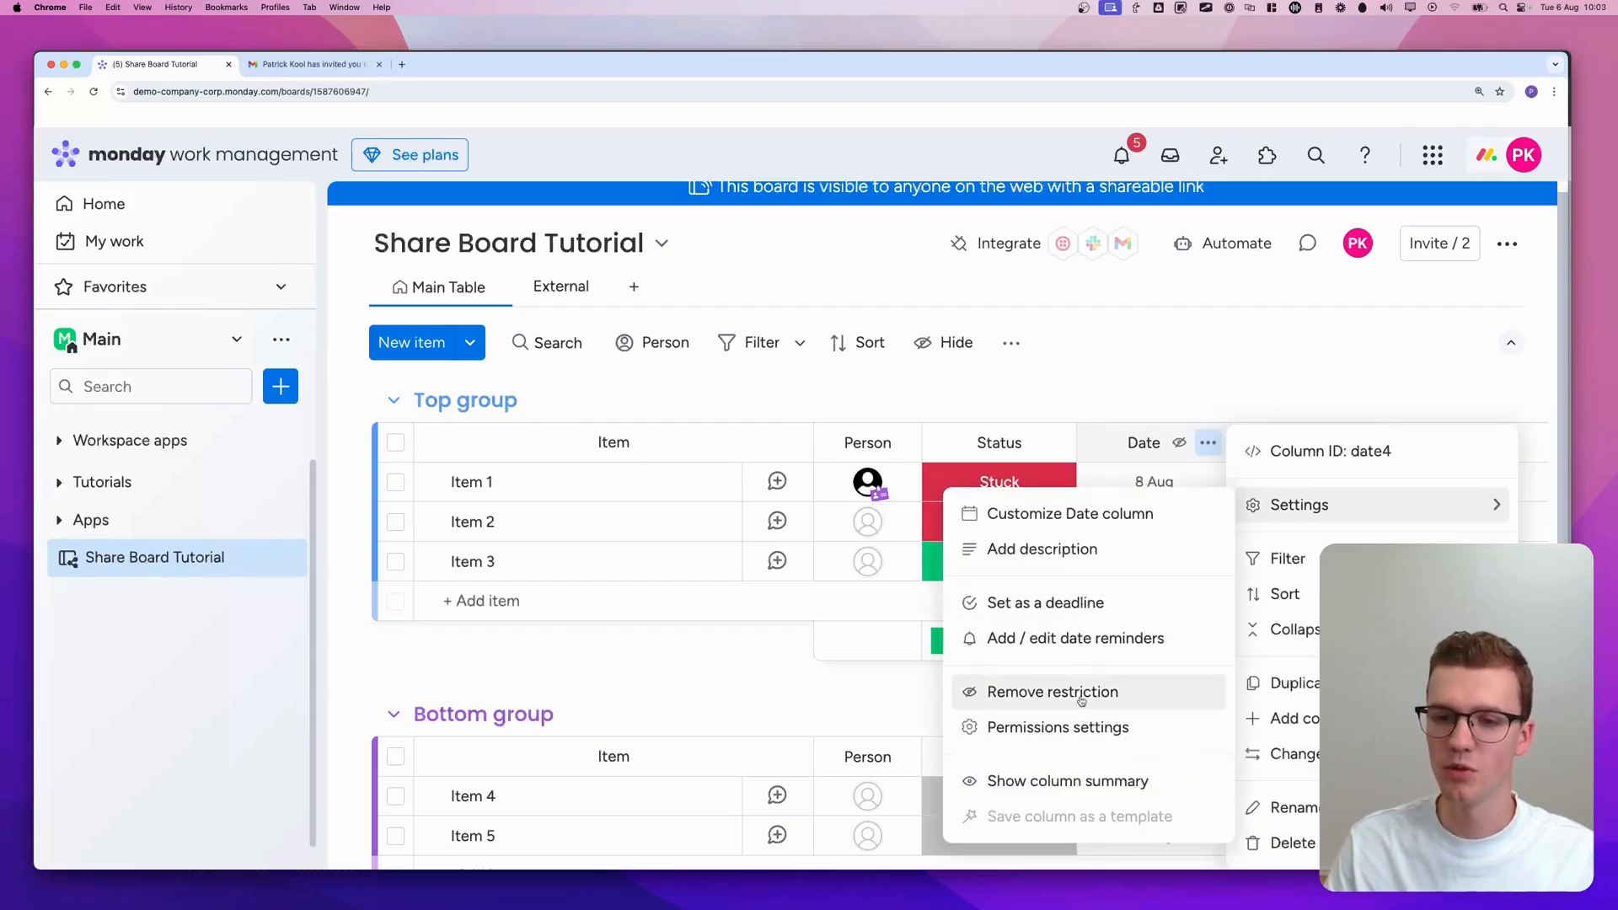
pyautogui.click(1053, 692)
pyautogui.click(1207, 442)
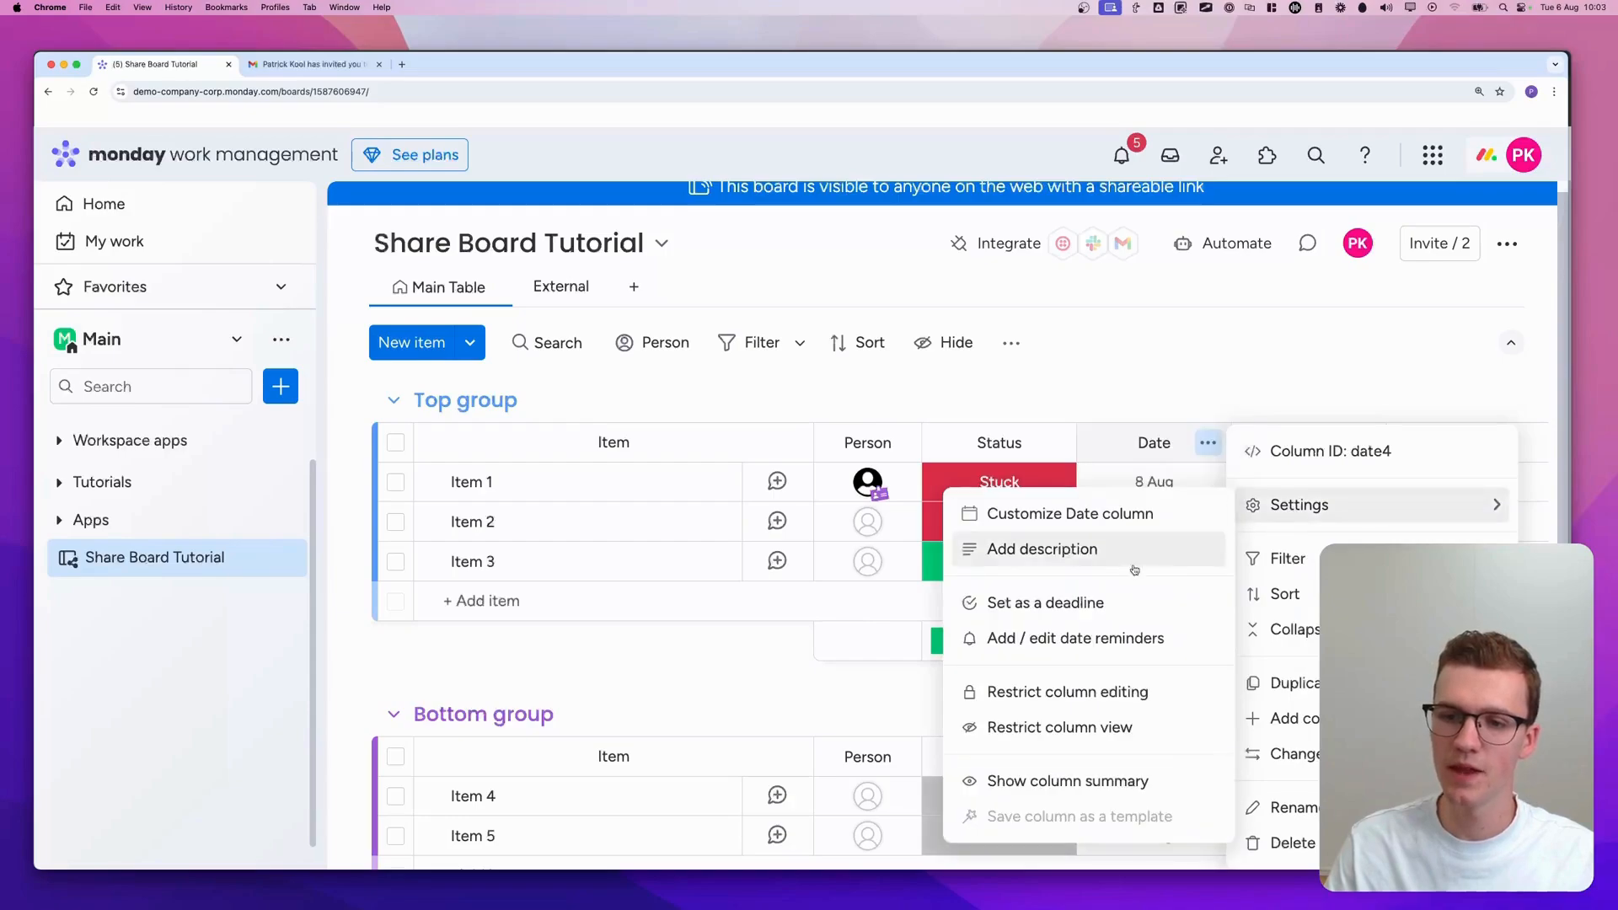
pyautogui.click(1091, 692)
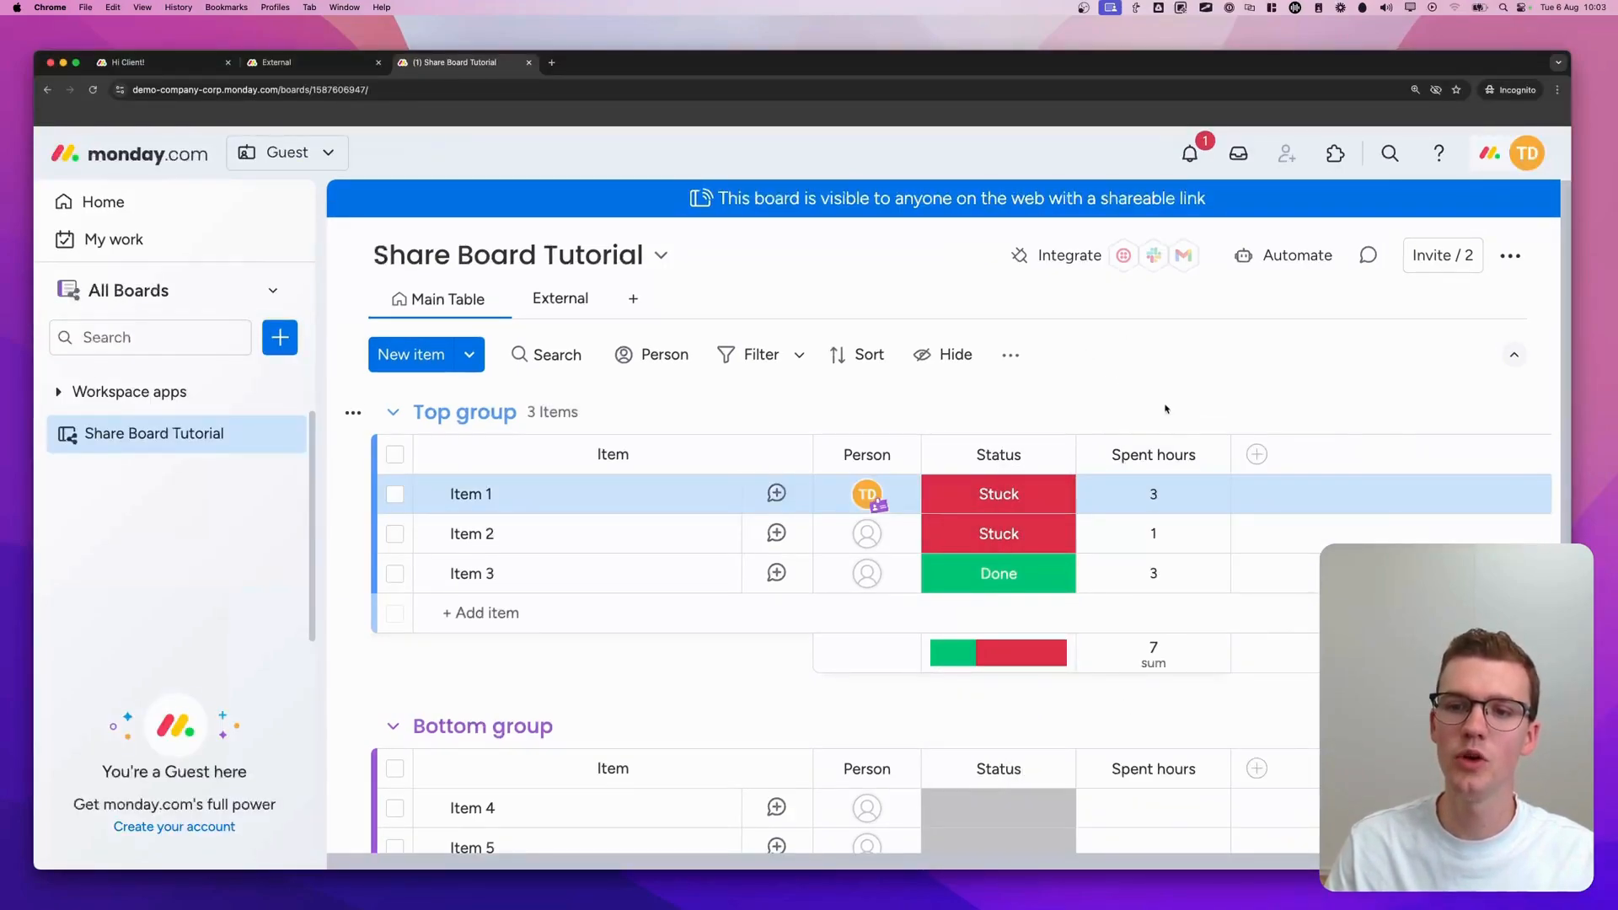
# Step: Reload the guest's board and try editing the dates of Items 1–3
pyautogui.press('super+r')
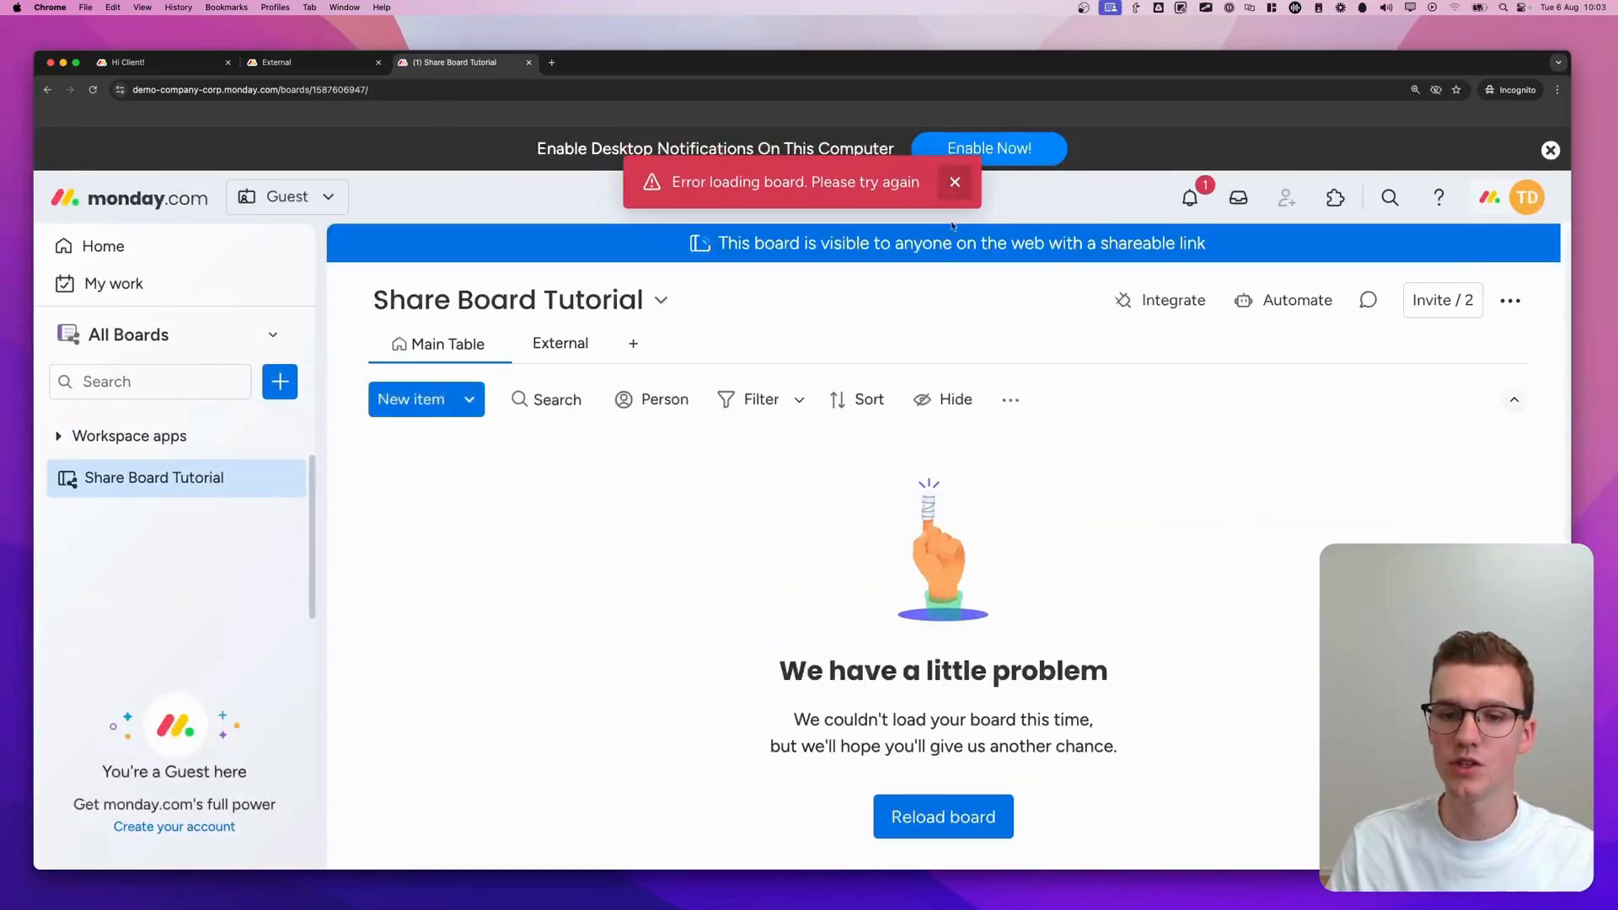
pyautogui.click(570, 344)
pyautogui.click(453, 344)
pyautogui.press('super+r')
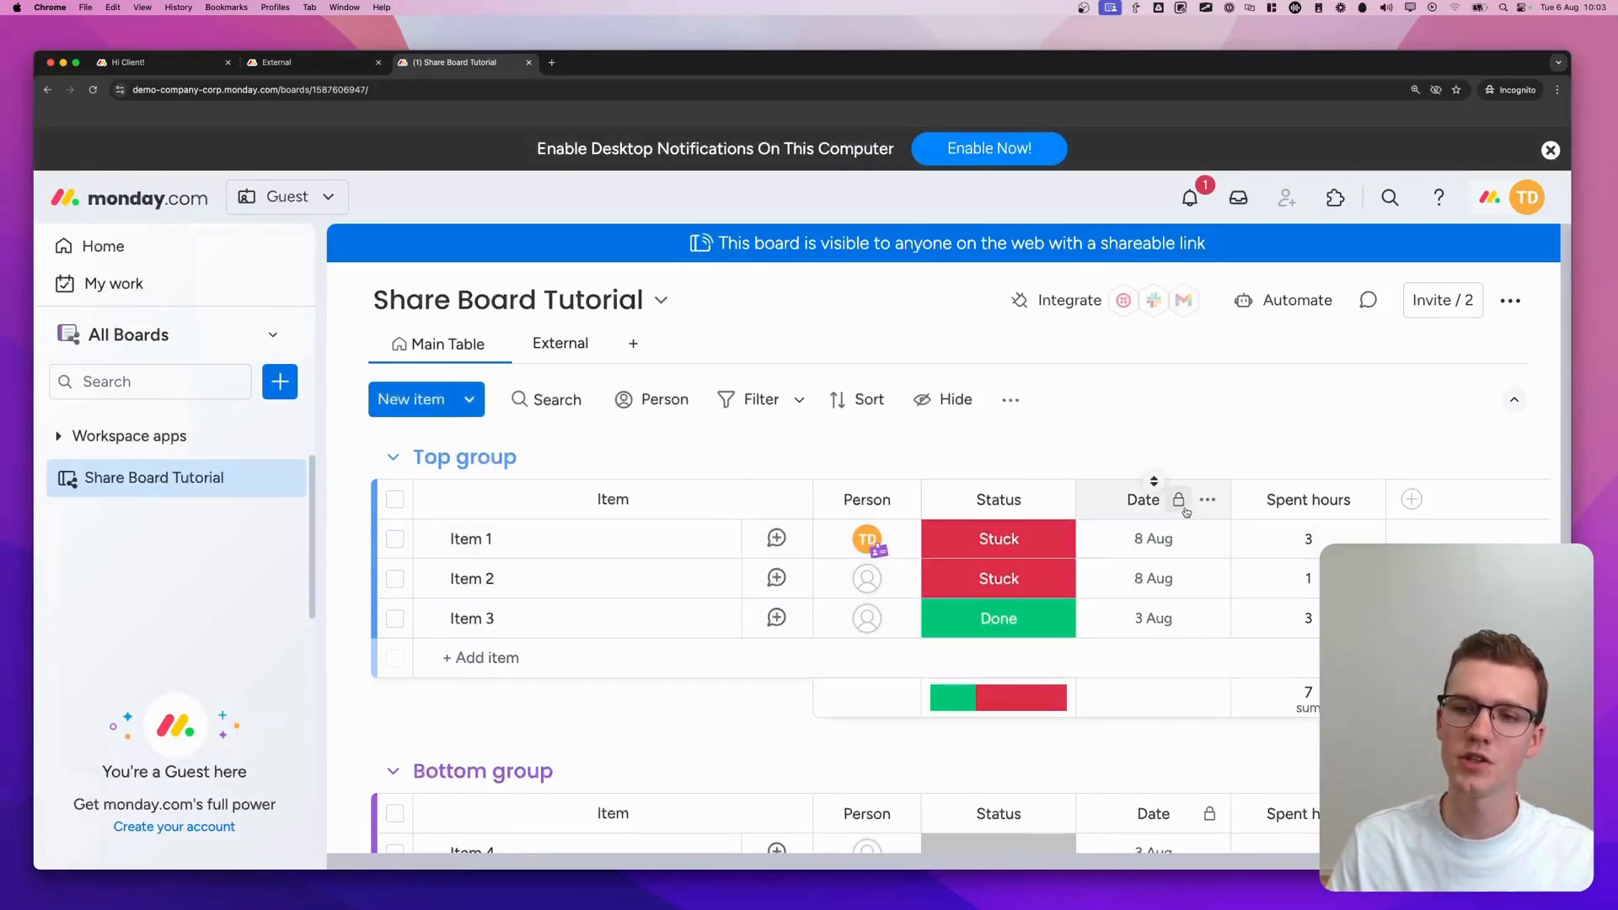
pyautogui.moveTo(1183, 509)
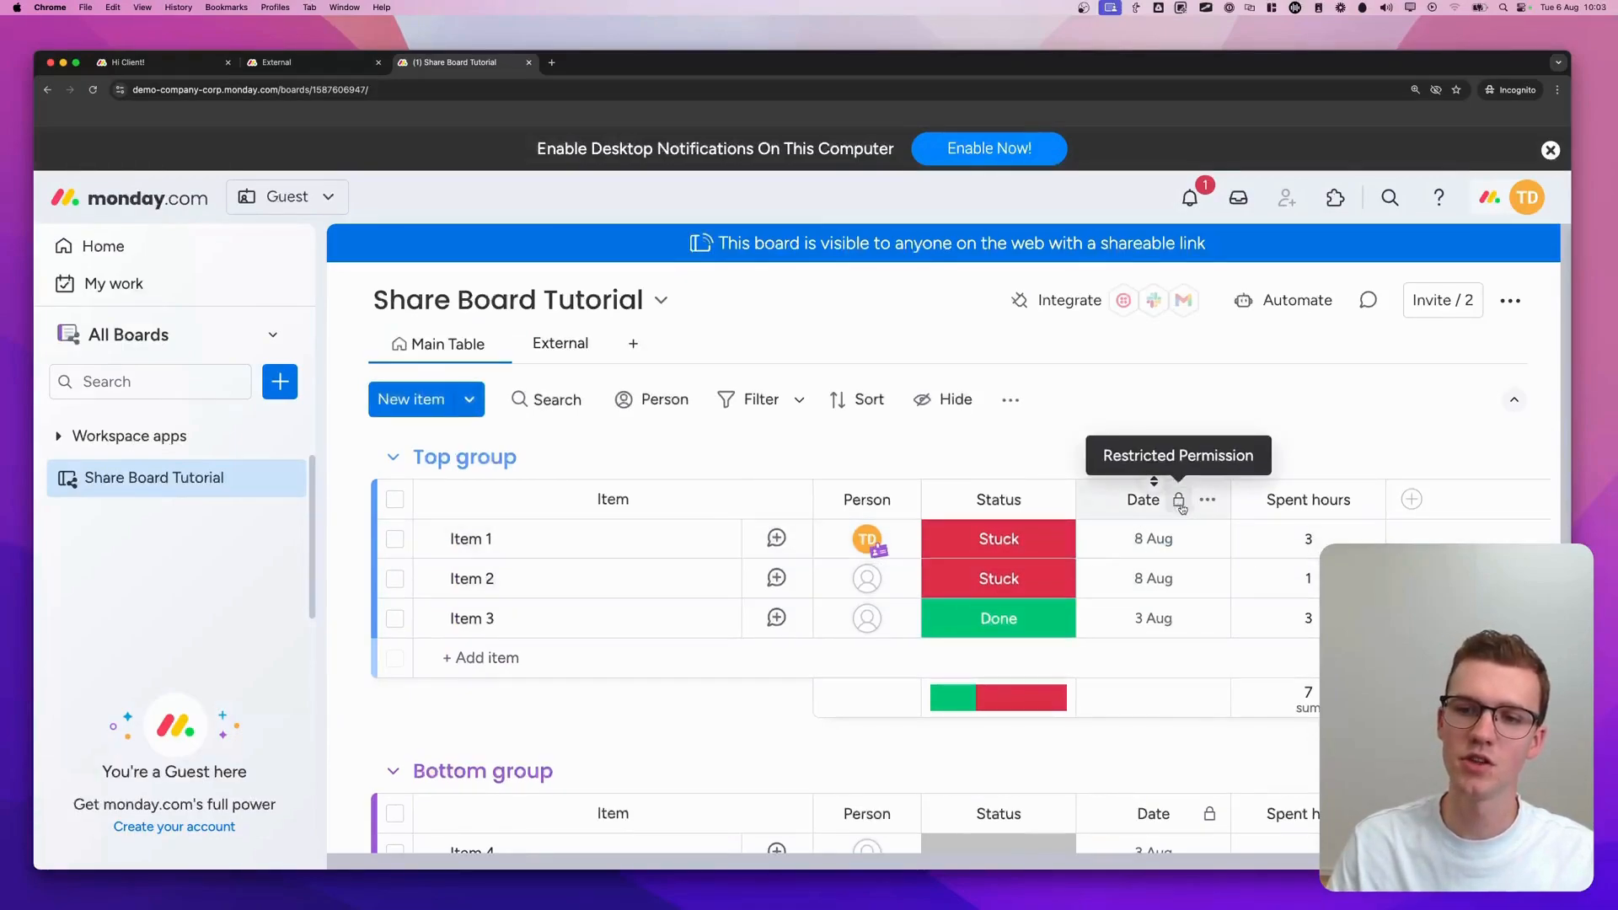
pyautogui.click(1163, 541)
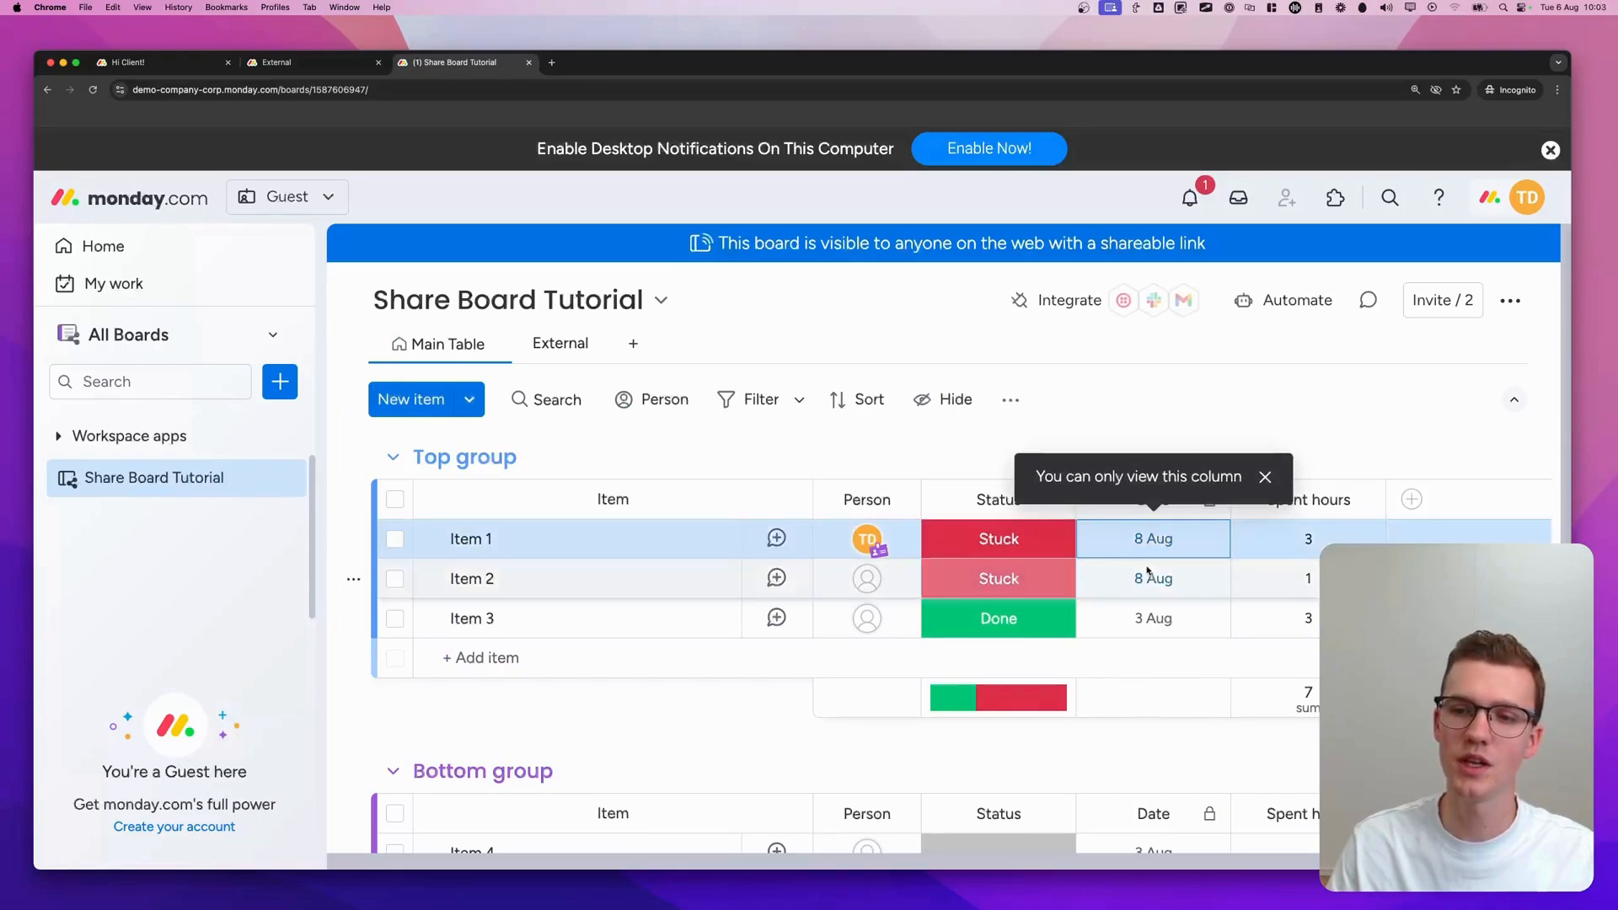
pyautogui.click(1152, 580)
pyautogui.click(1147, 610)
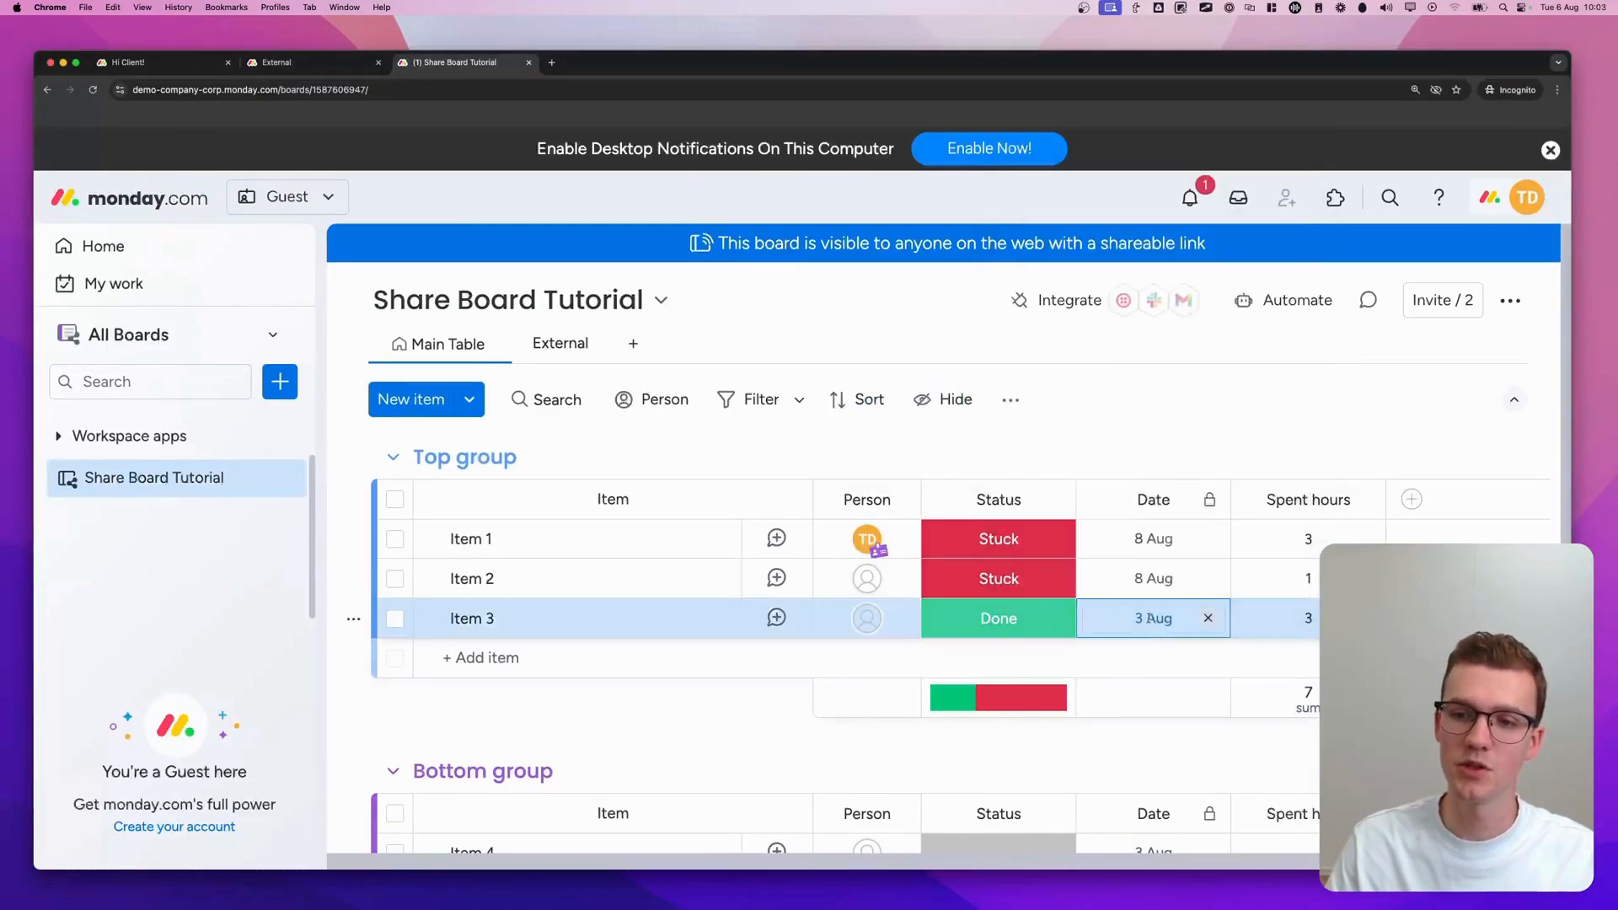
# Step: Set Item 3's date to 15 Aug in the date picker
pyautogui.click(1151, 619)
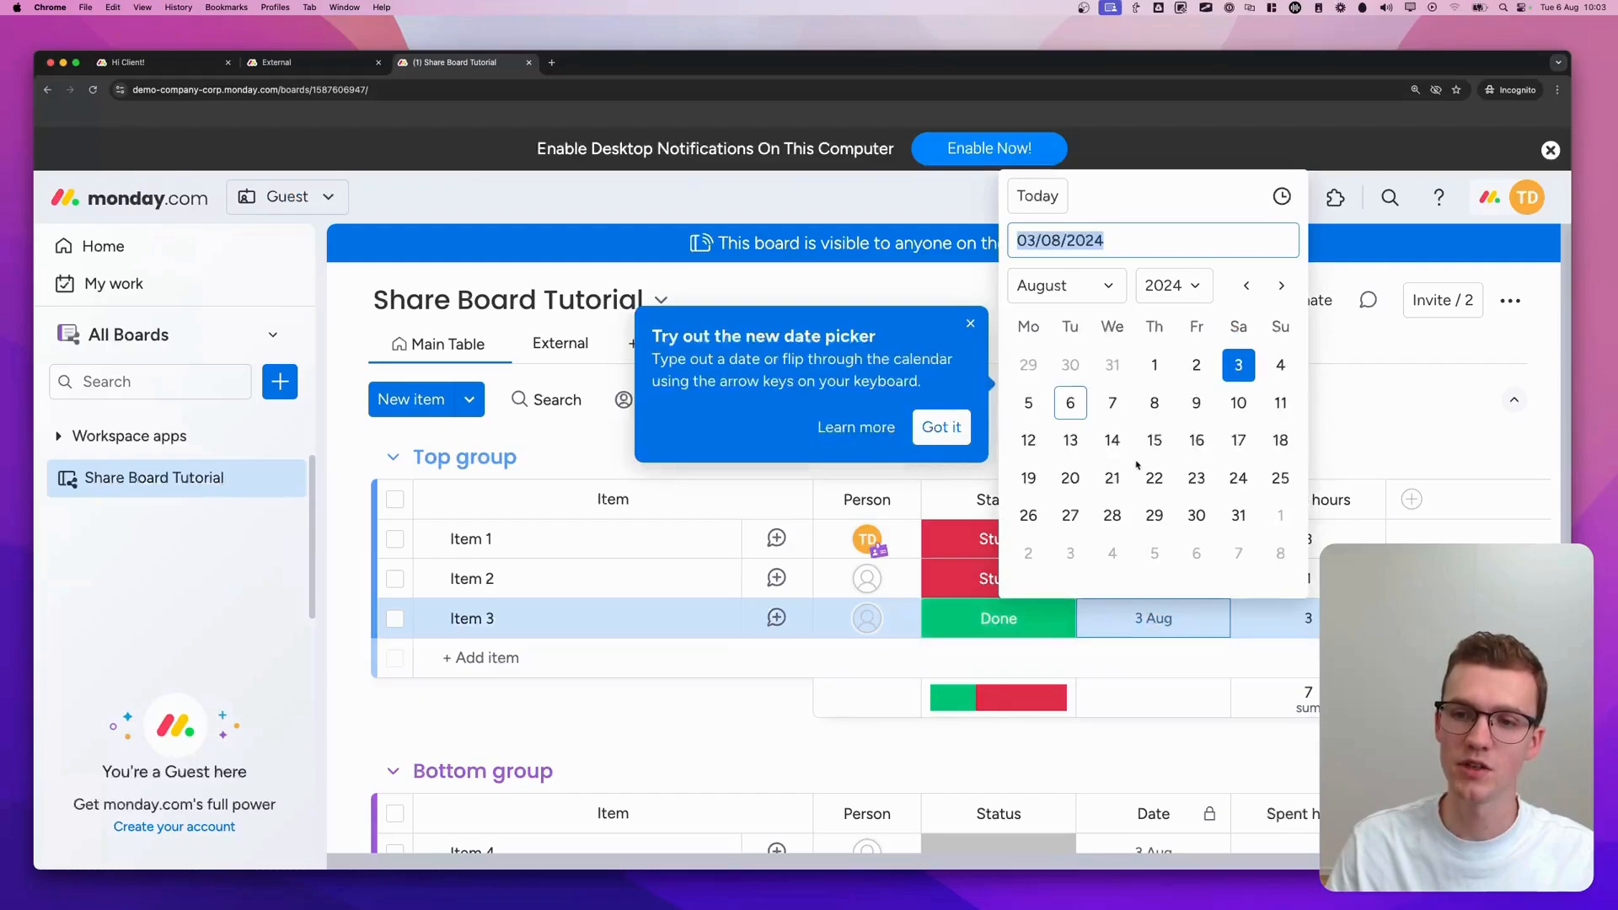
pyautogui.click(1150, 438)
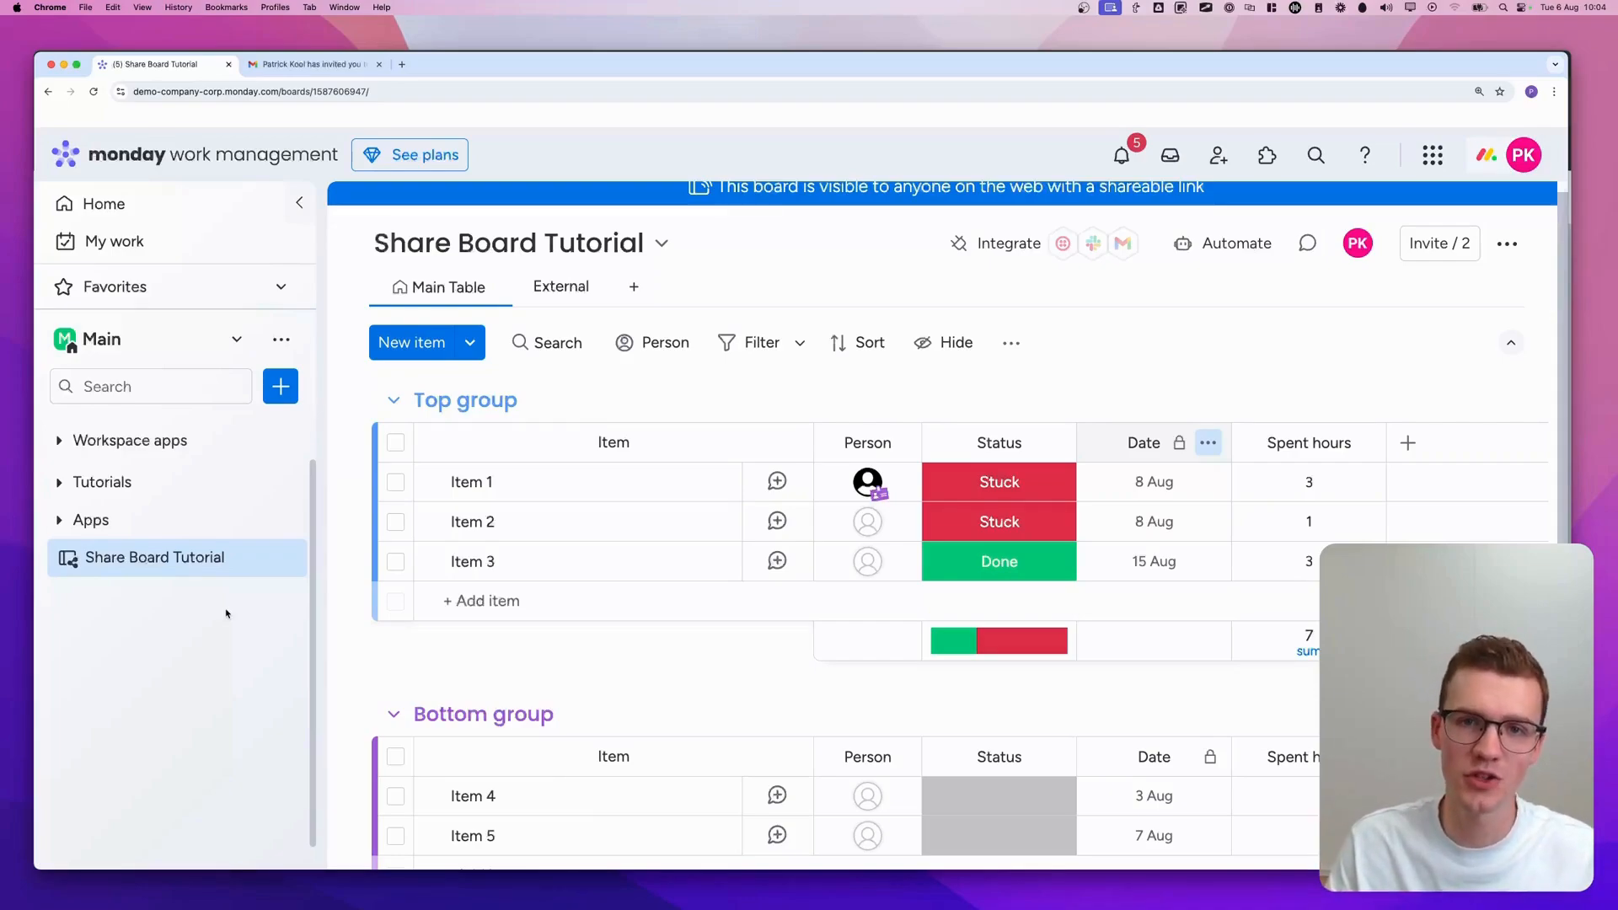
# Step: Go to Administration > Users and start a new invitation, adding no extra products
pyautogui.scroll(1, 1181, 384)
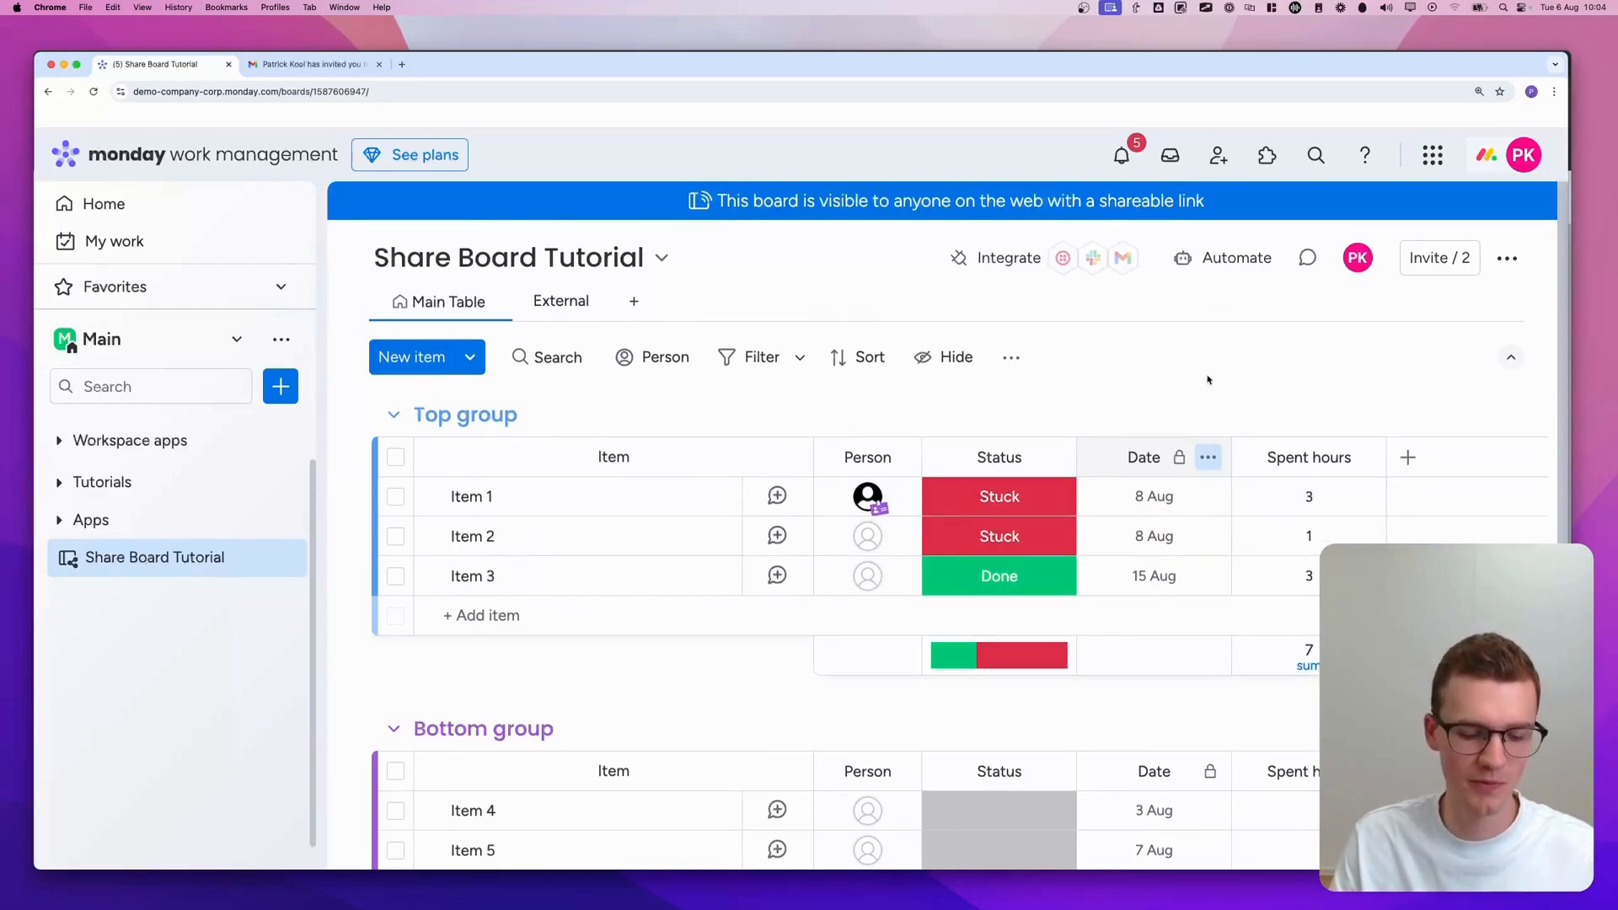
pyautogui.click(1498, 167)
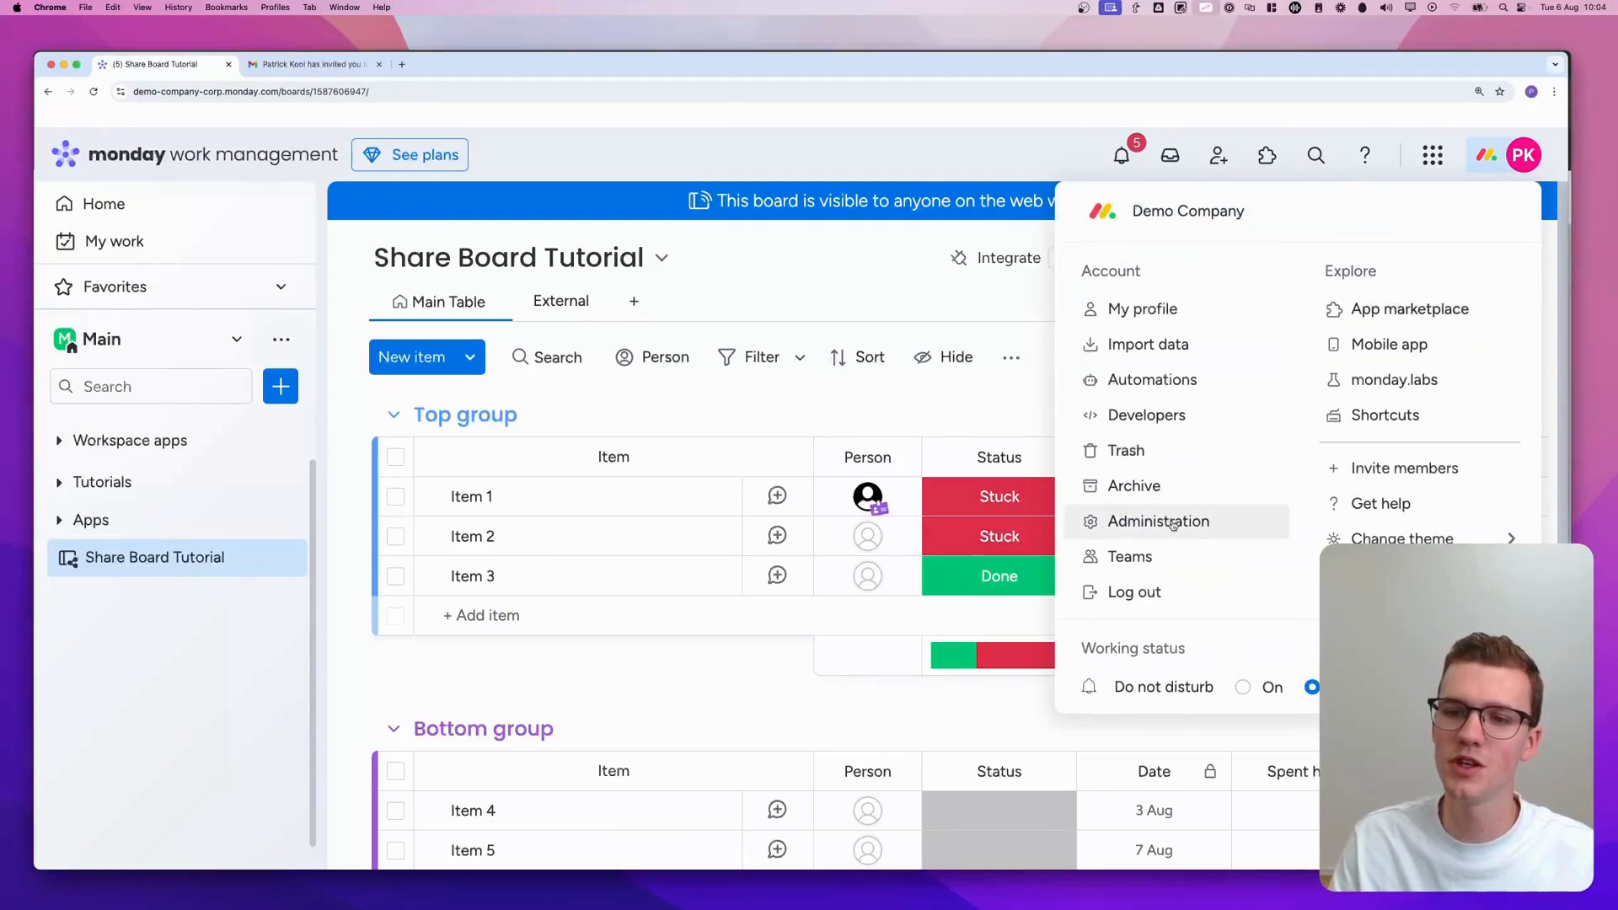
pyautogui.click(1134, 521)
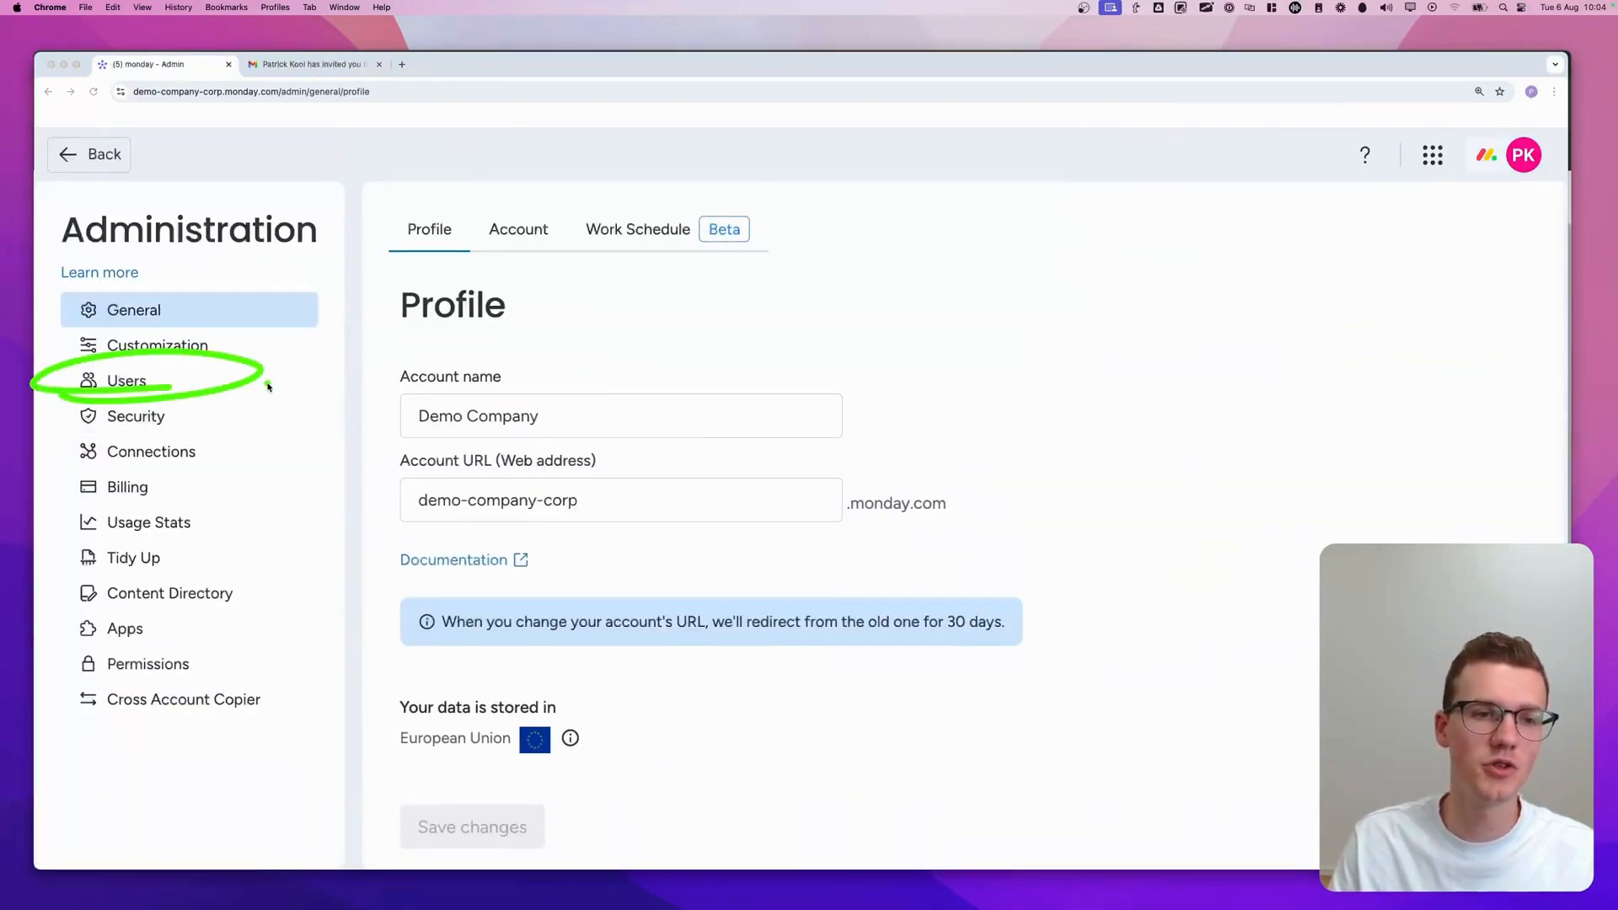
pyautogui.click(202, 383)
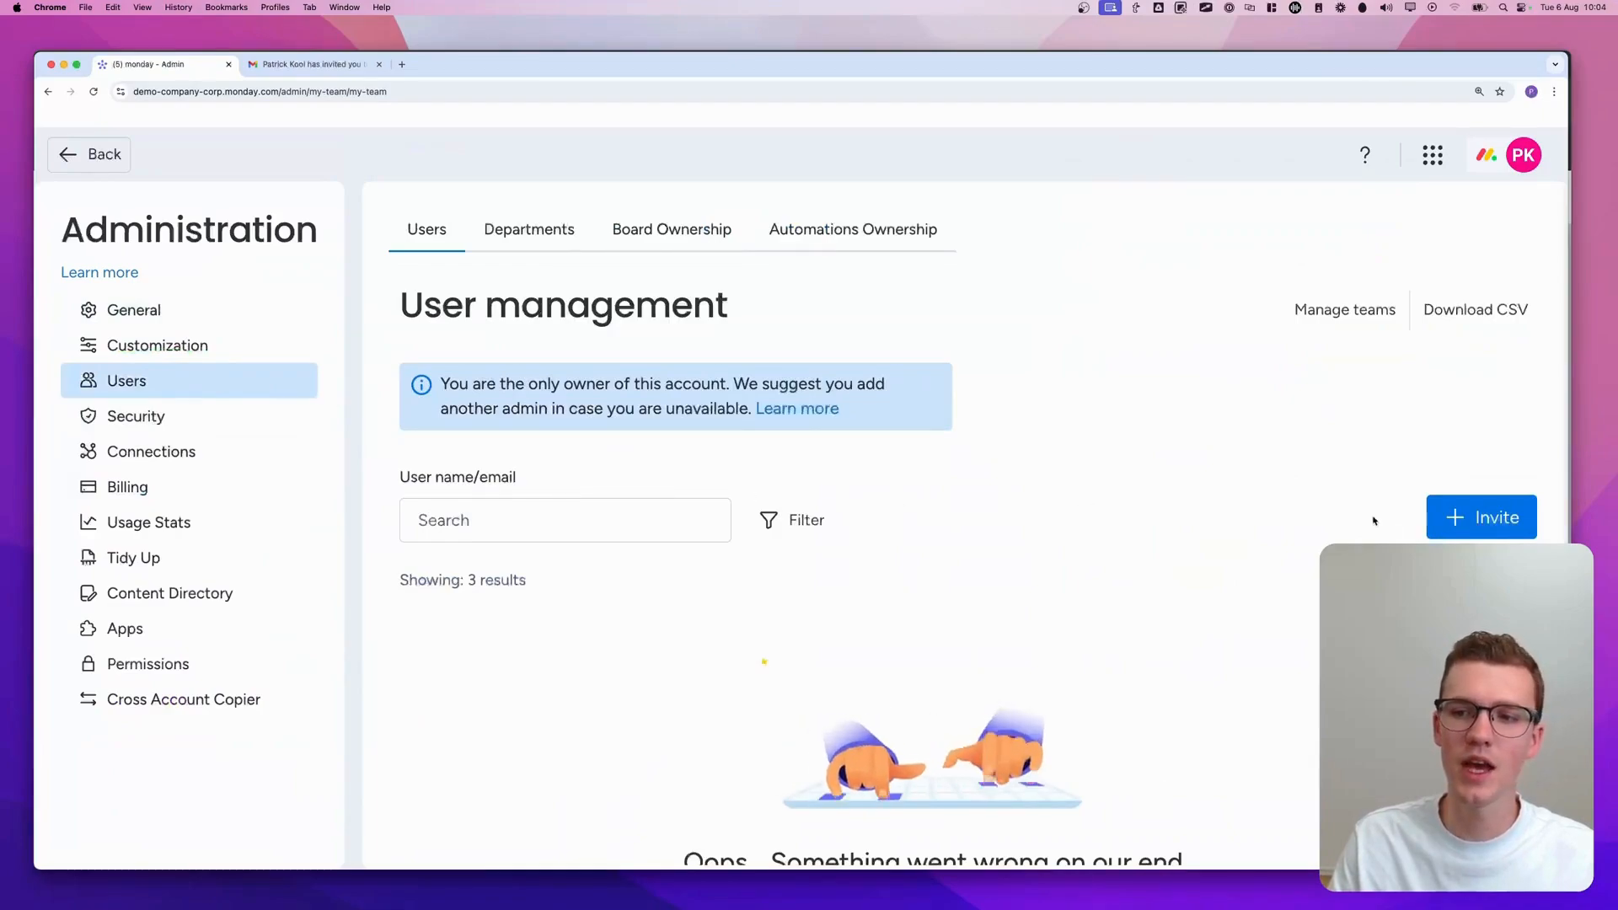
pyautogui.scroll(-1, 1383, 489)
pyautogui.moveTo(1393, 461)
pyautogui.mouseDown()
pyautogui.moveTo(1550, 536)
pyautogui.moveTo(1410, 455)
pyautogui.mouseUp()
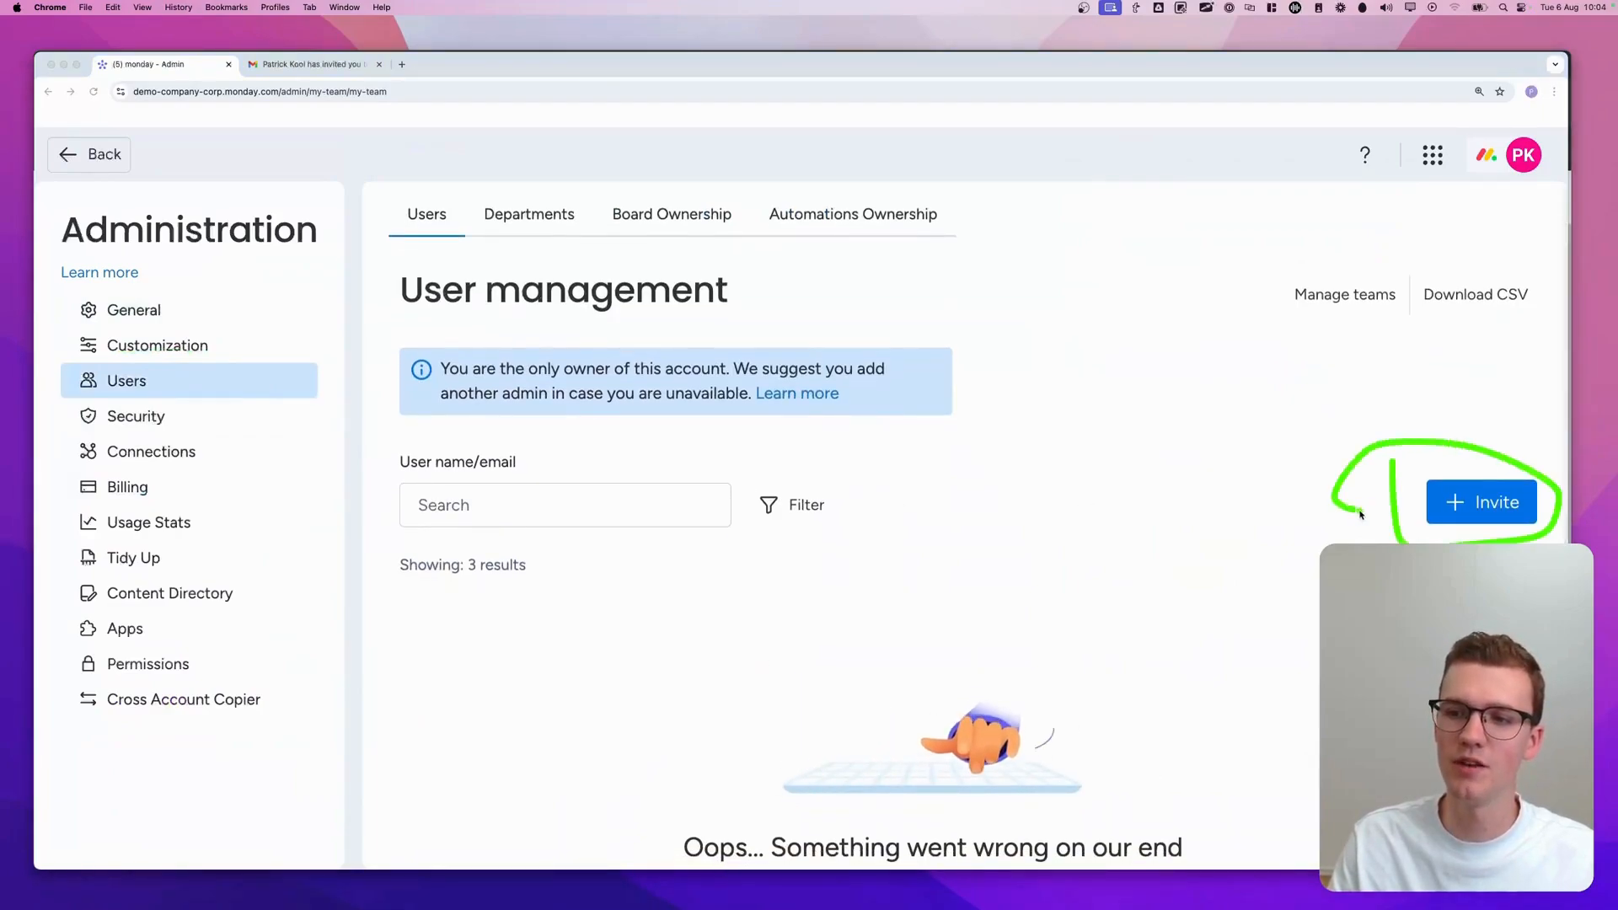
pyautogui.click(1481, 502)
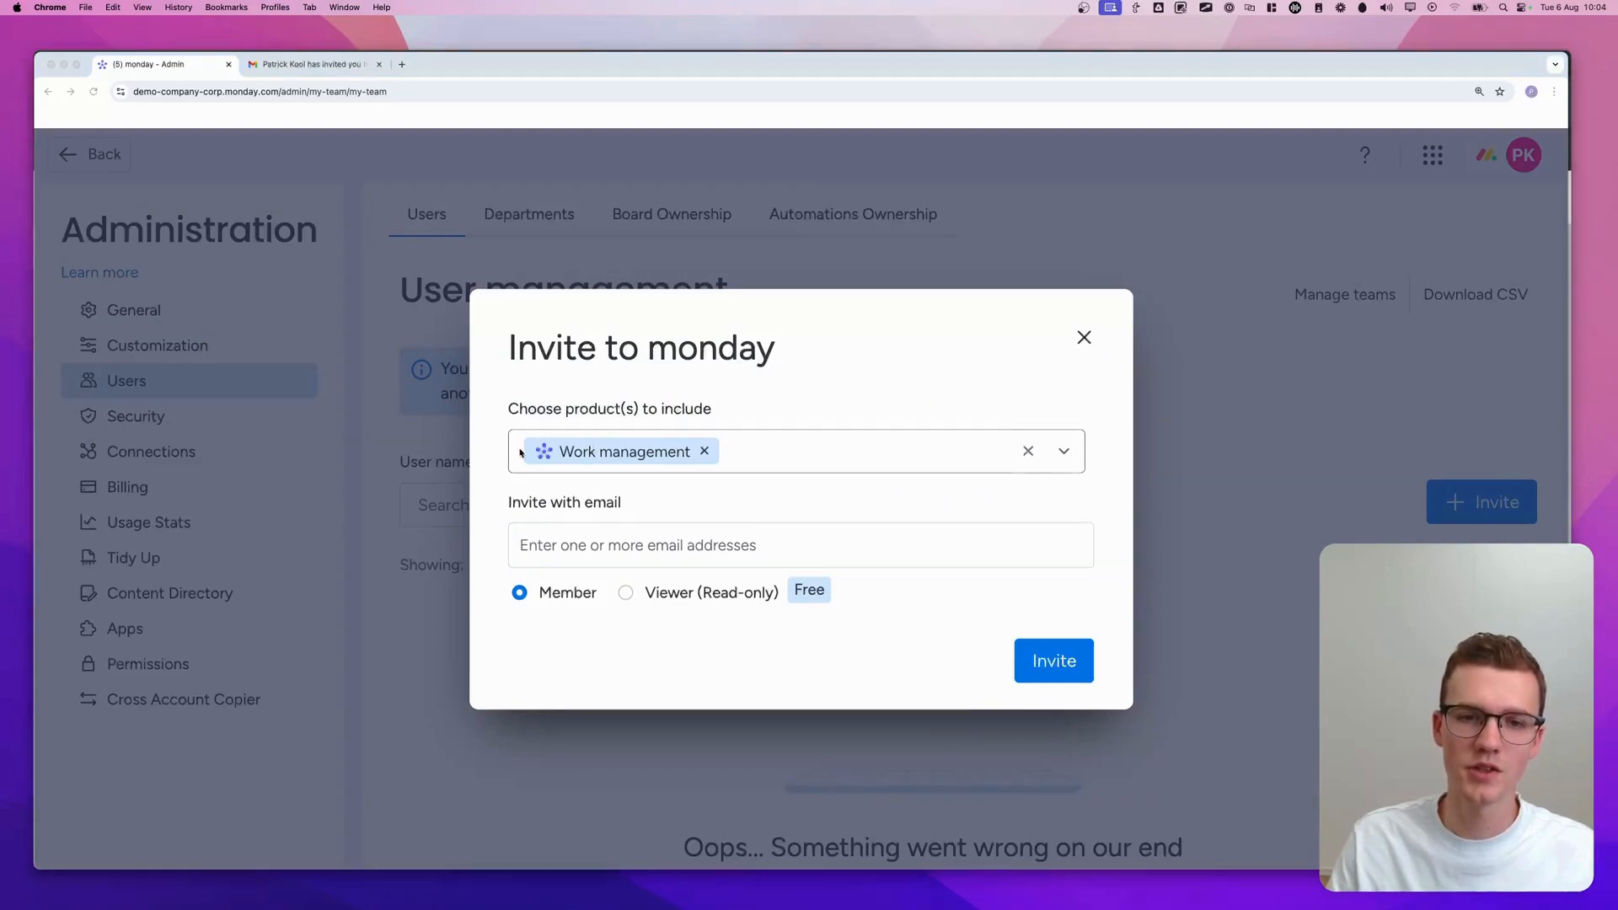
pyautogui.moveTo(462, 469)
pyautogui.mouseDown()
pyautogui.moveTo(976, 484)
pyautogui.moveTo(445, 436)
pyautogui.moveTo(896, 452)
pyautogui.mouseUp()
pyautogui.press('Escape')
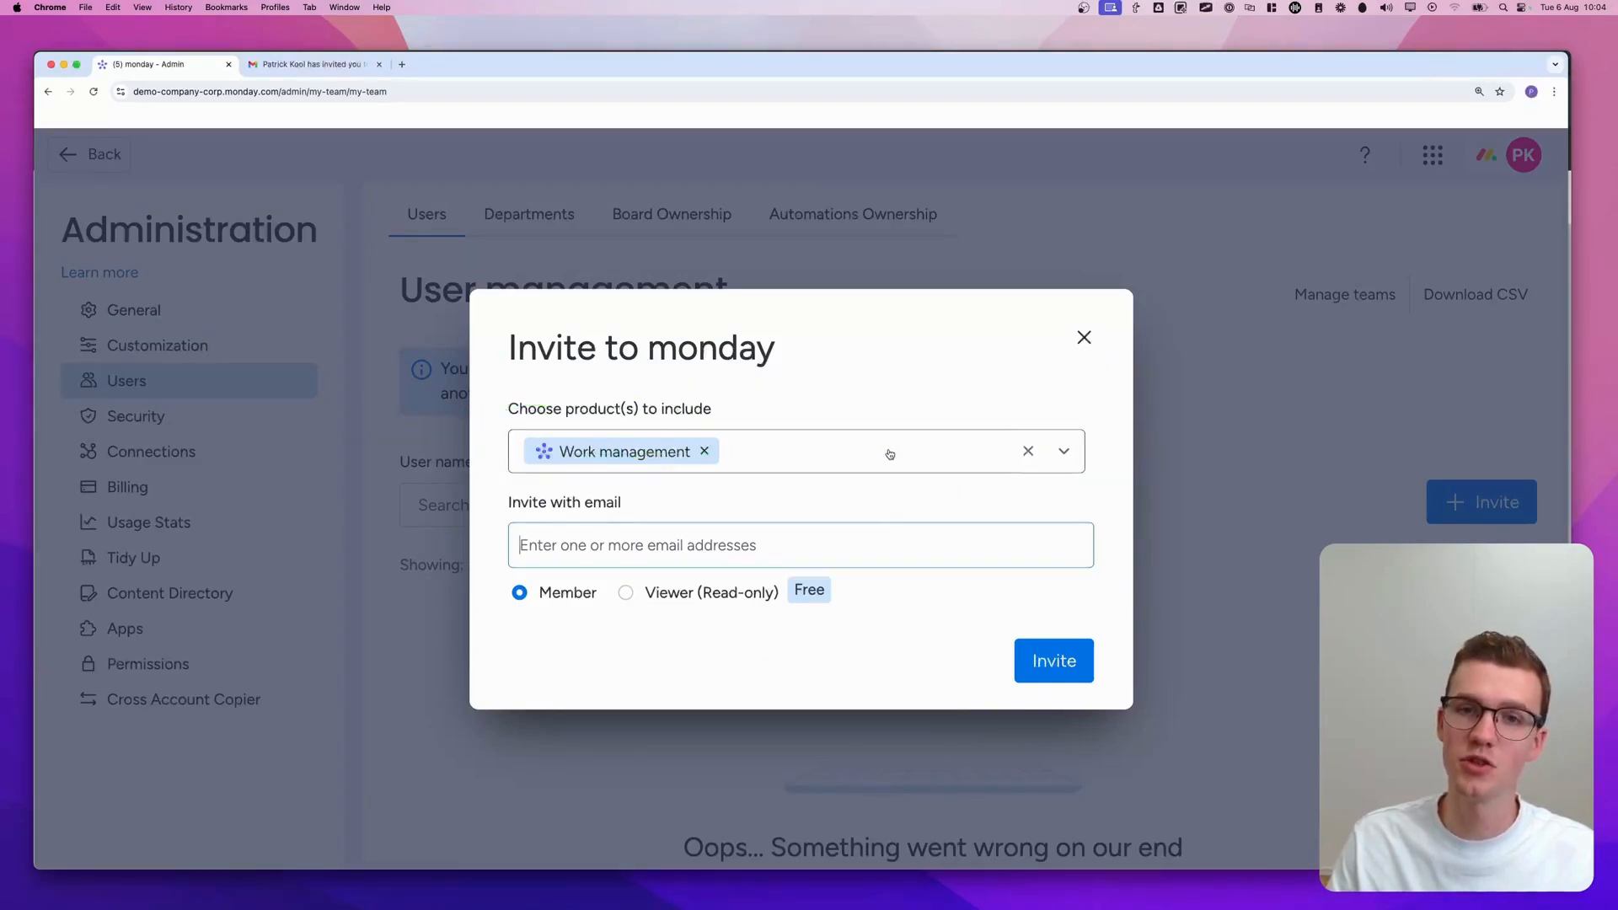
pyautogui.click(757, 461)
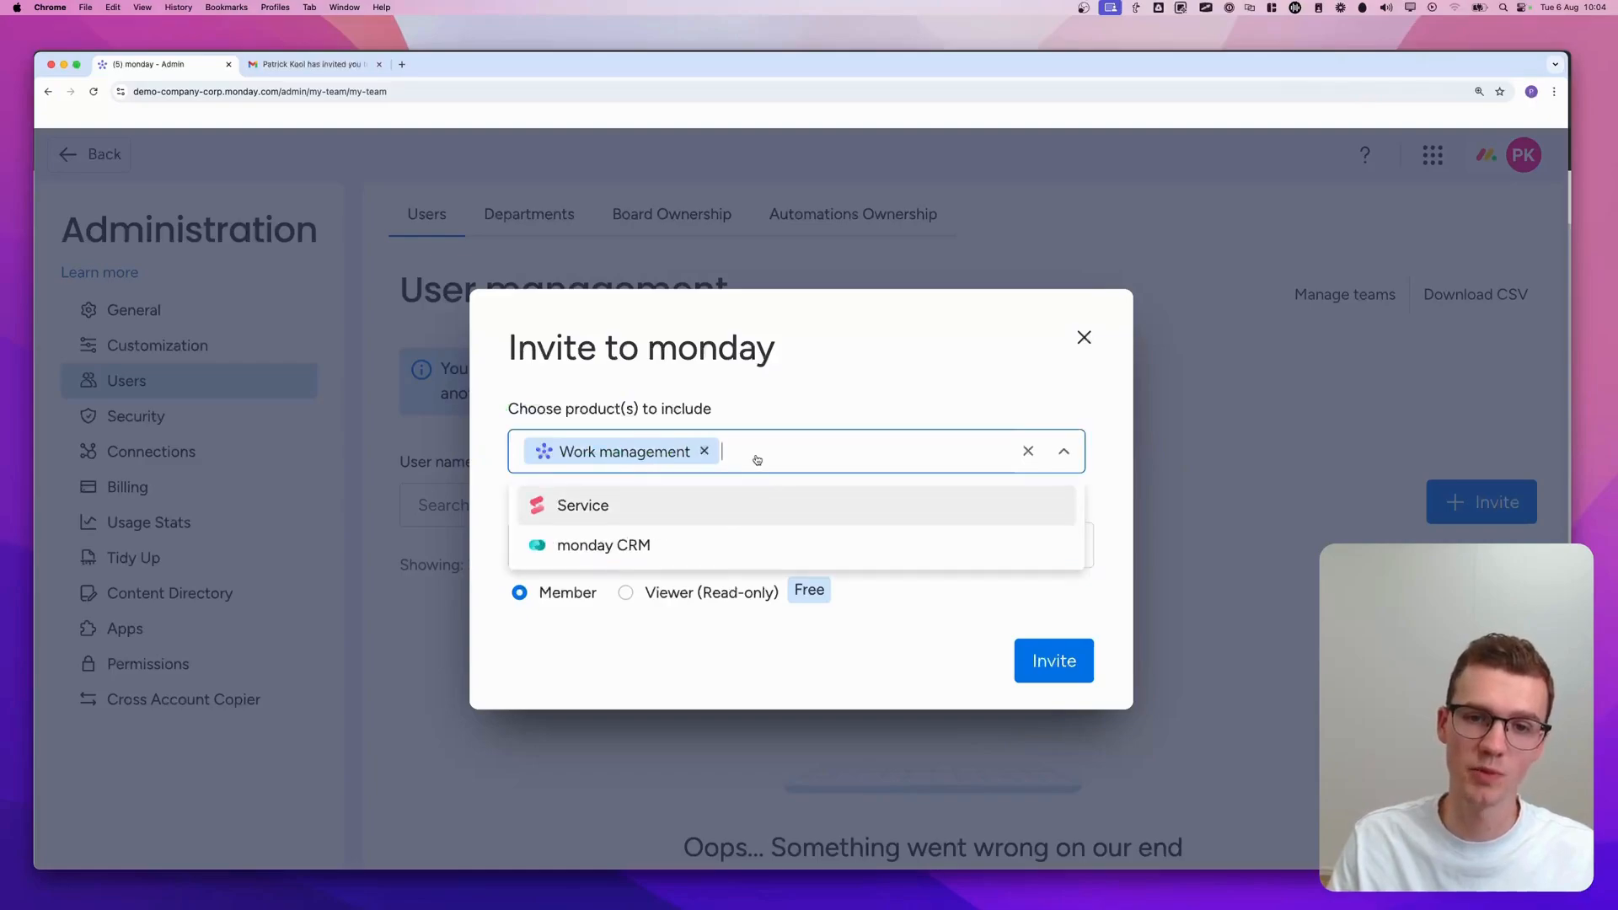
pyautogui.click(770, 434)
# Step: Enter the invitee's e-mail, give them the Viewer (Read-only) role, and send the invitation
pyautogui.click(658, 543)
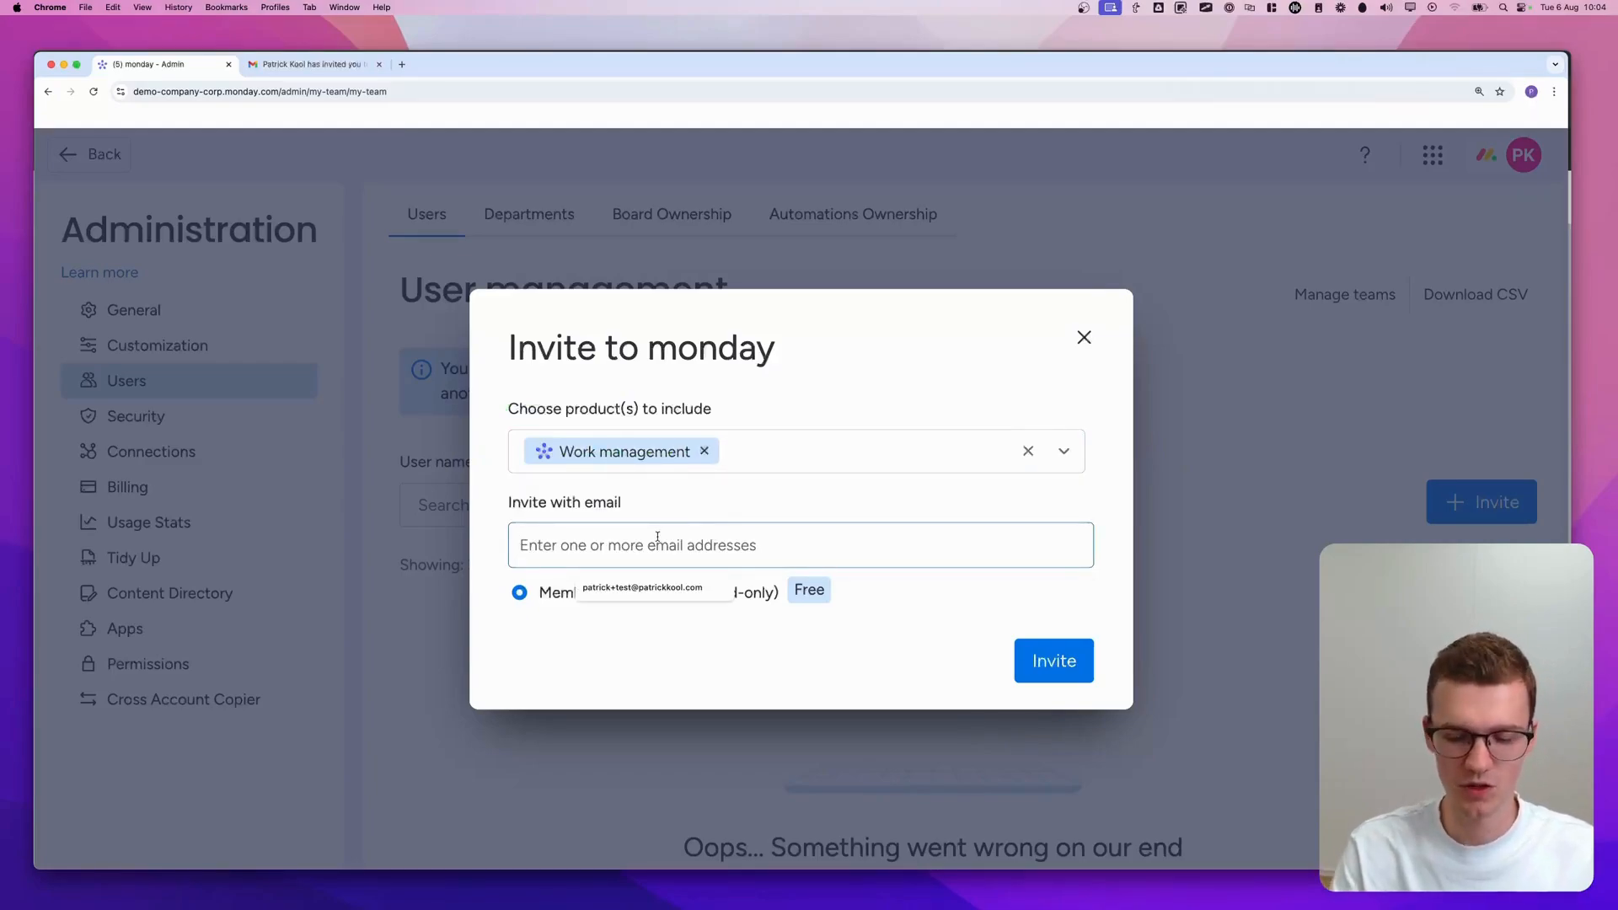
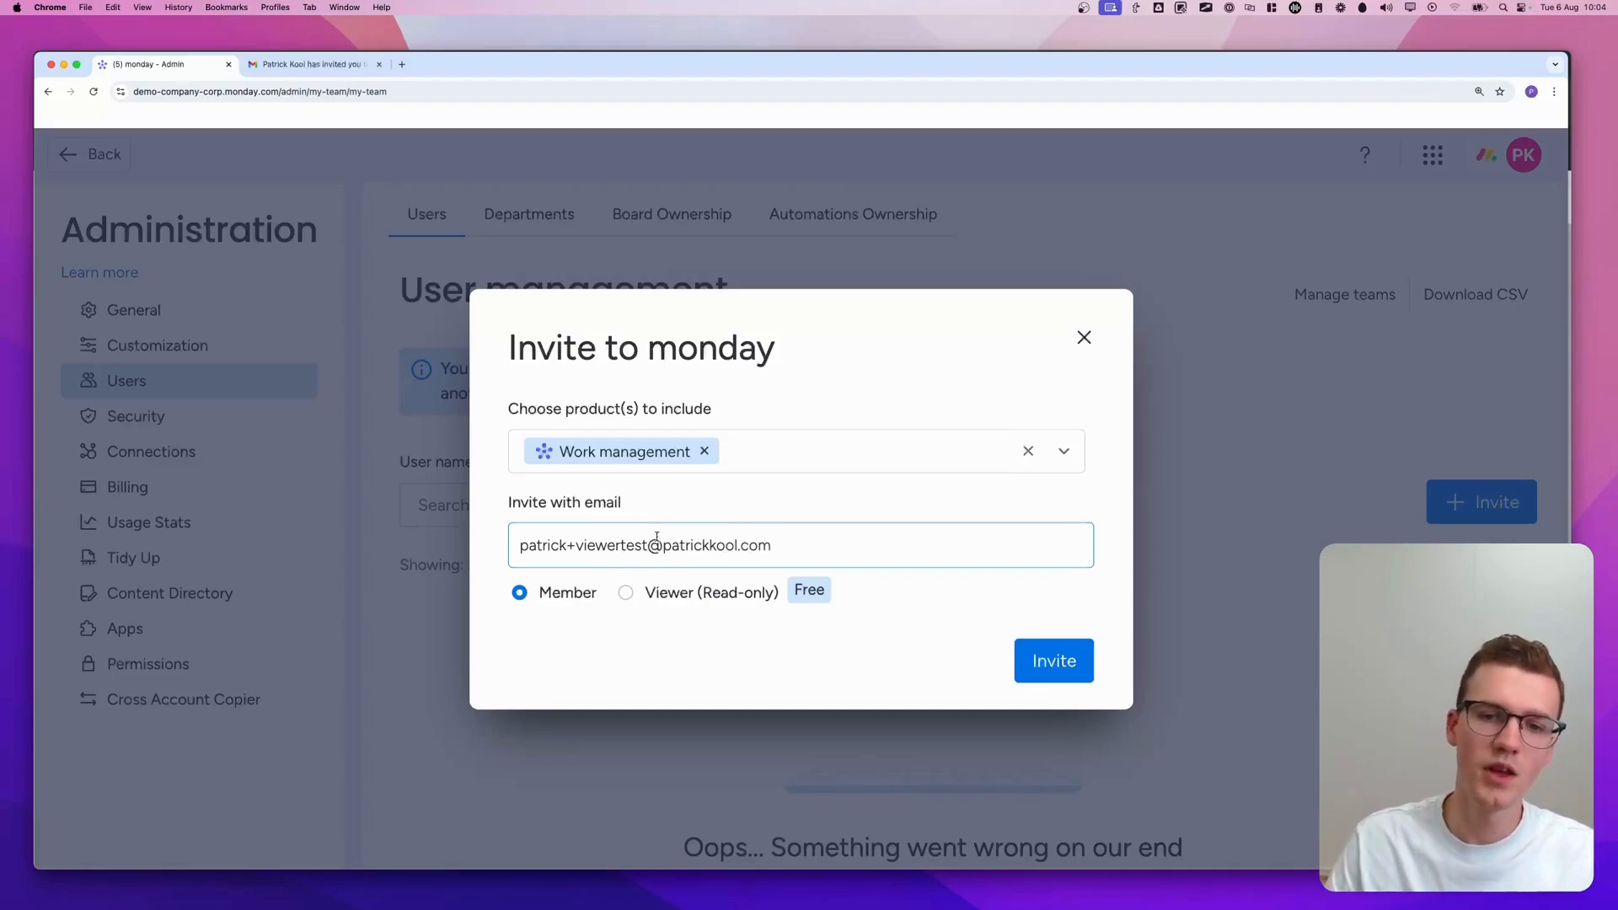
pyautogui.press('Return')
pyautogui.moveTo(615, 631)
pyautogui.mouseDown()
pyautogui.moveTo(878, 605)
pyautogui.moveTo(602, 630)
pyautogui.moveTo(768, 632)
pyautogui.mouseUp()
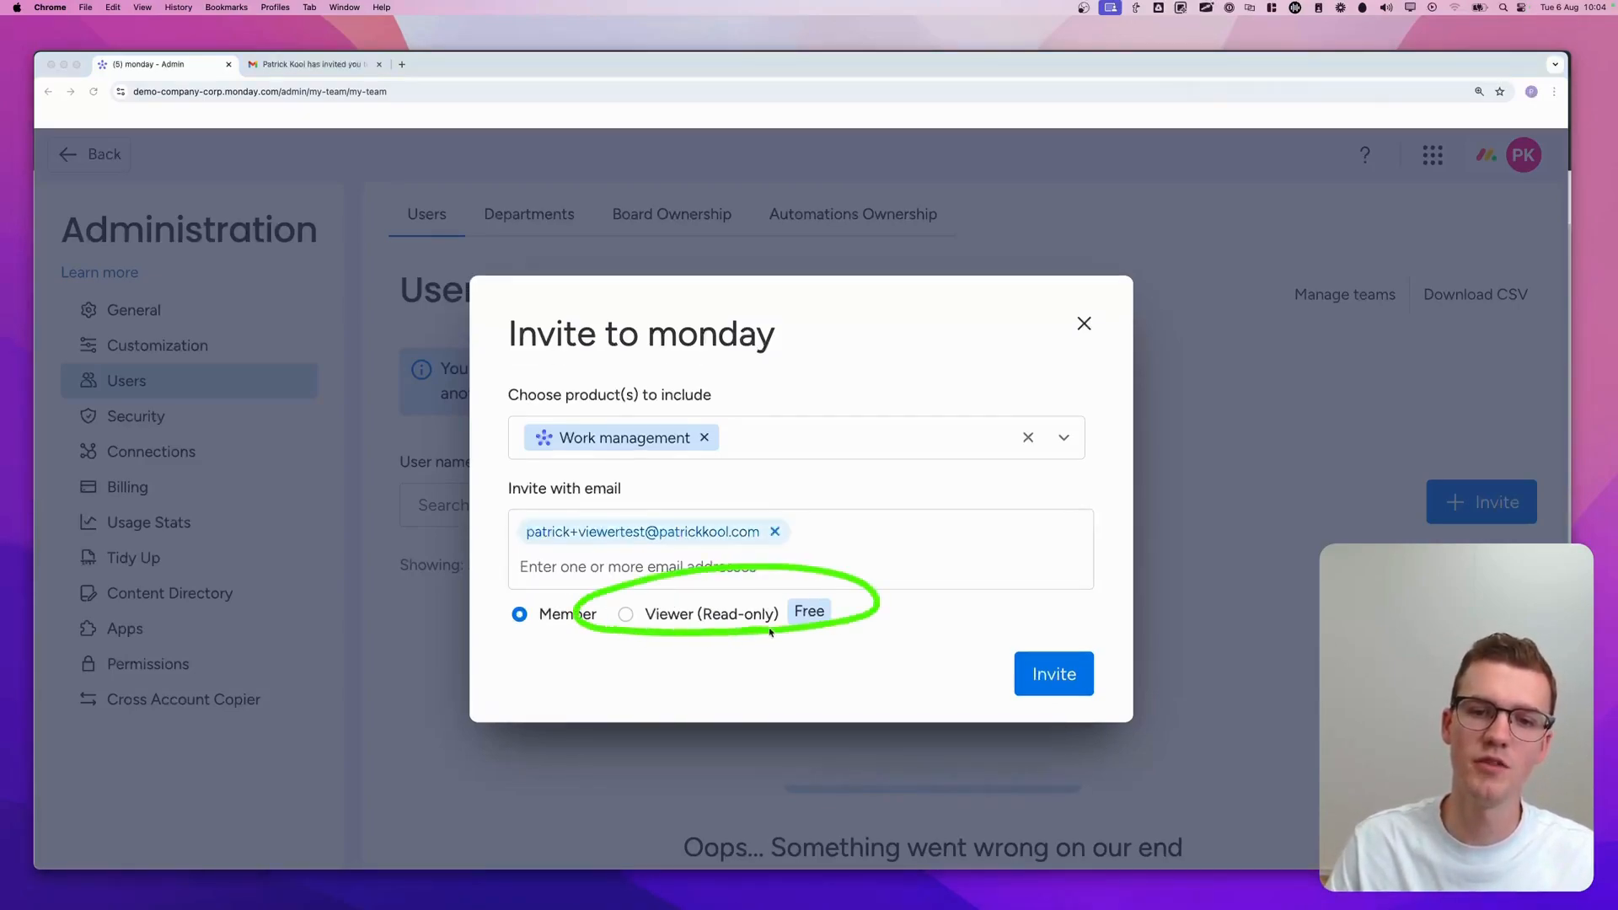
pyautogui.press('Escape')
pyautogui.click(752, 623)
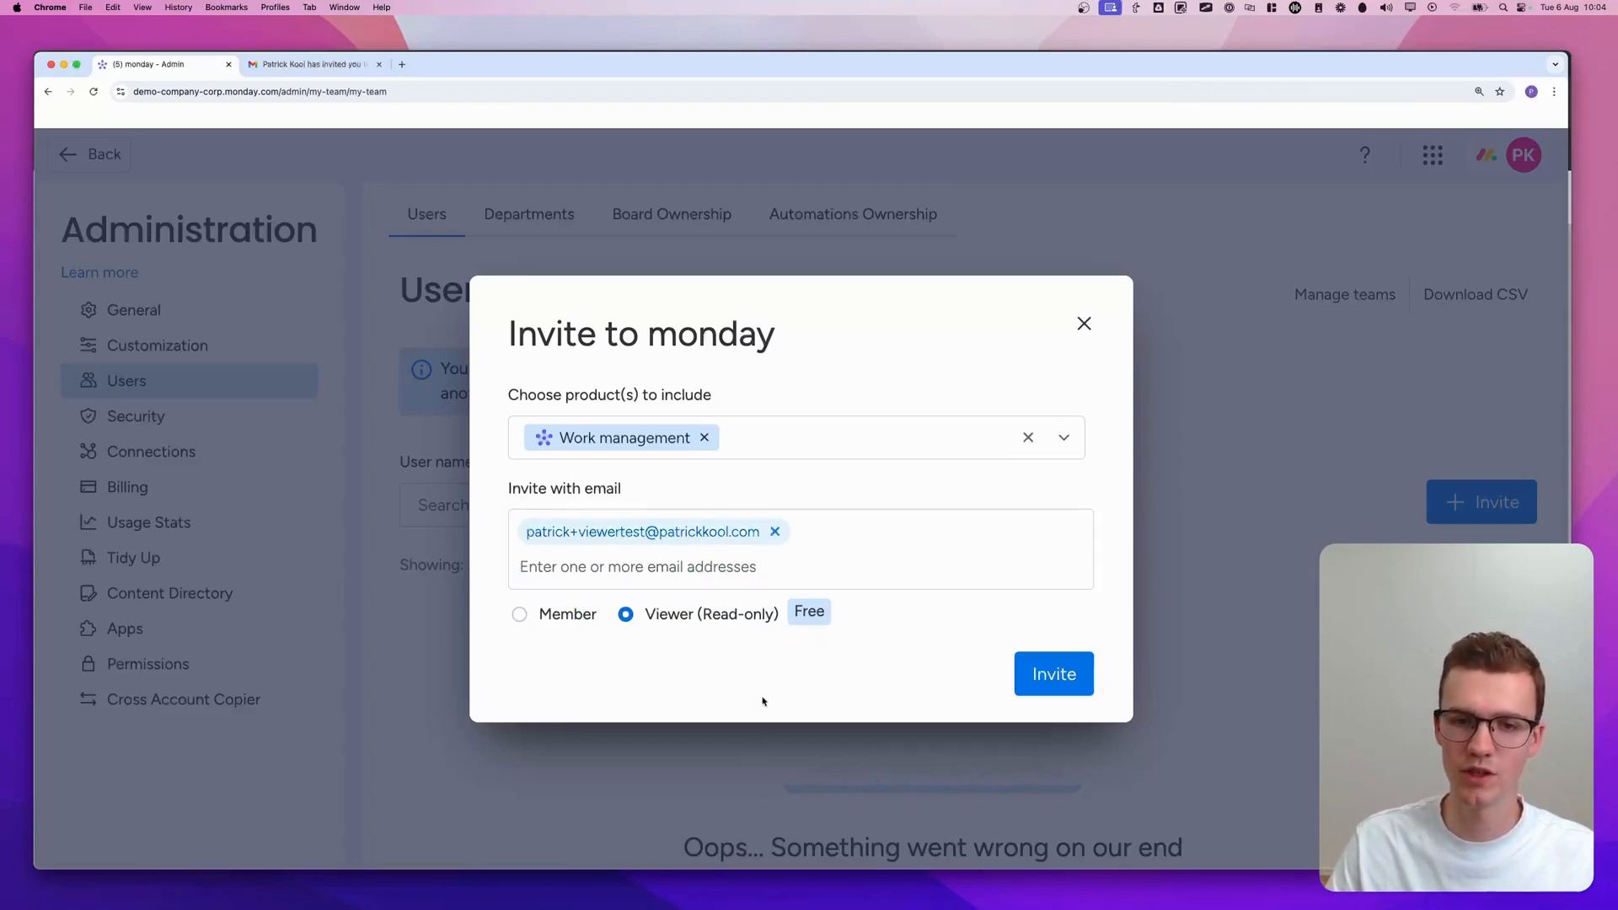
pyautogui.click(1088, 685)
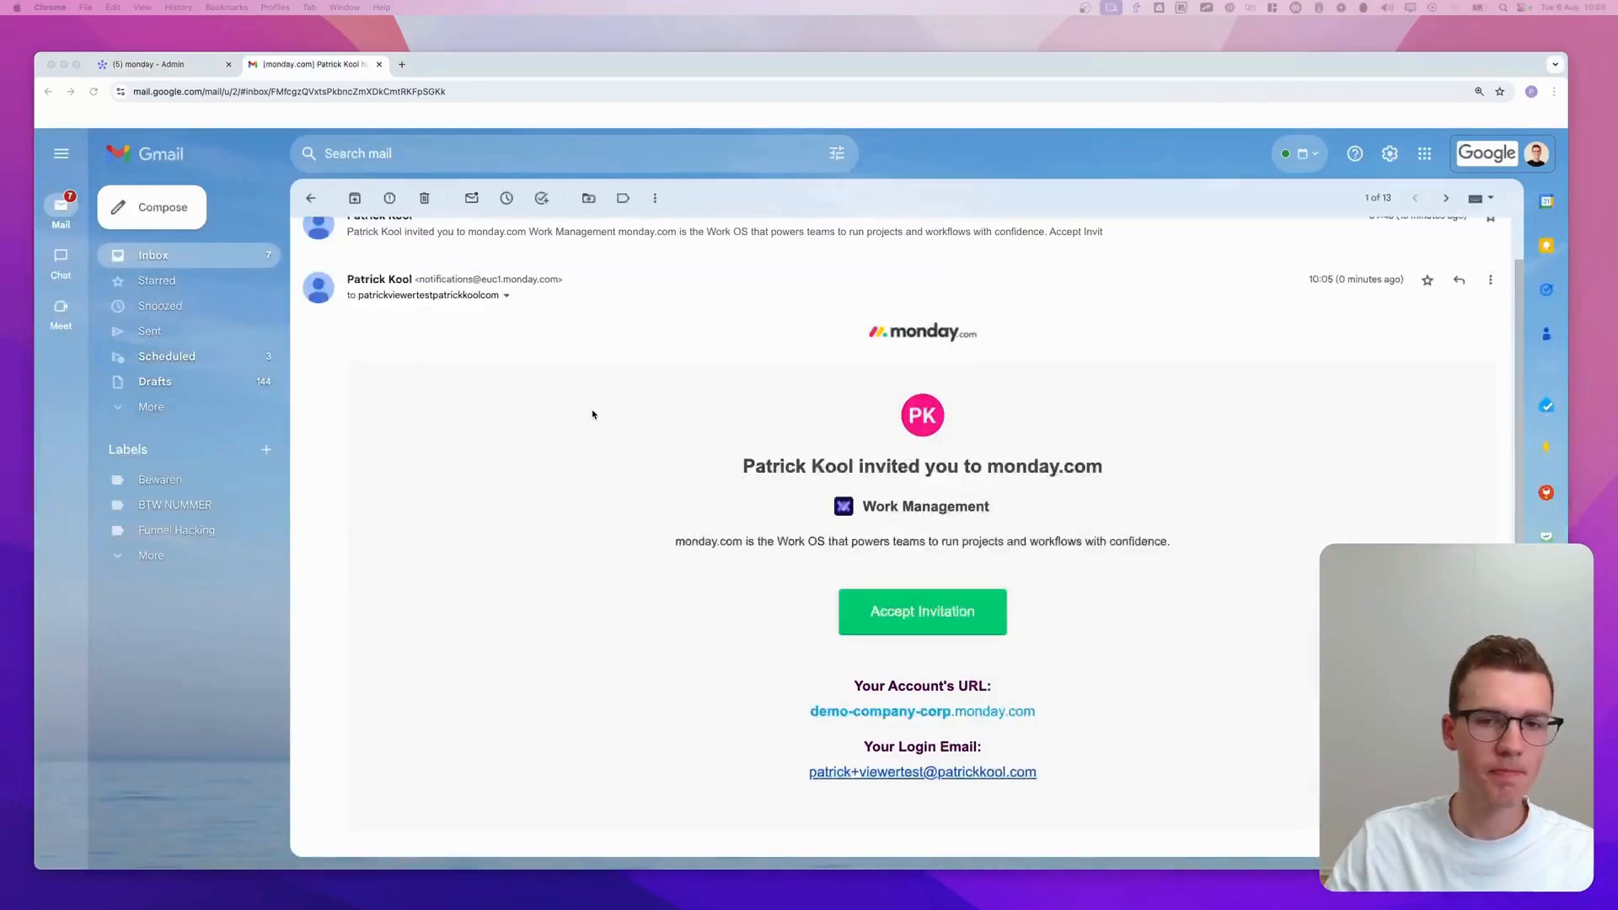
# Step: Open the e-mail's Accept Invitation link in an incognito window
pyautogui.scroll(-2, 678, 462)
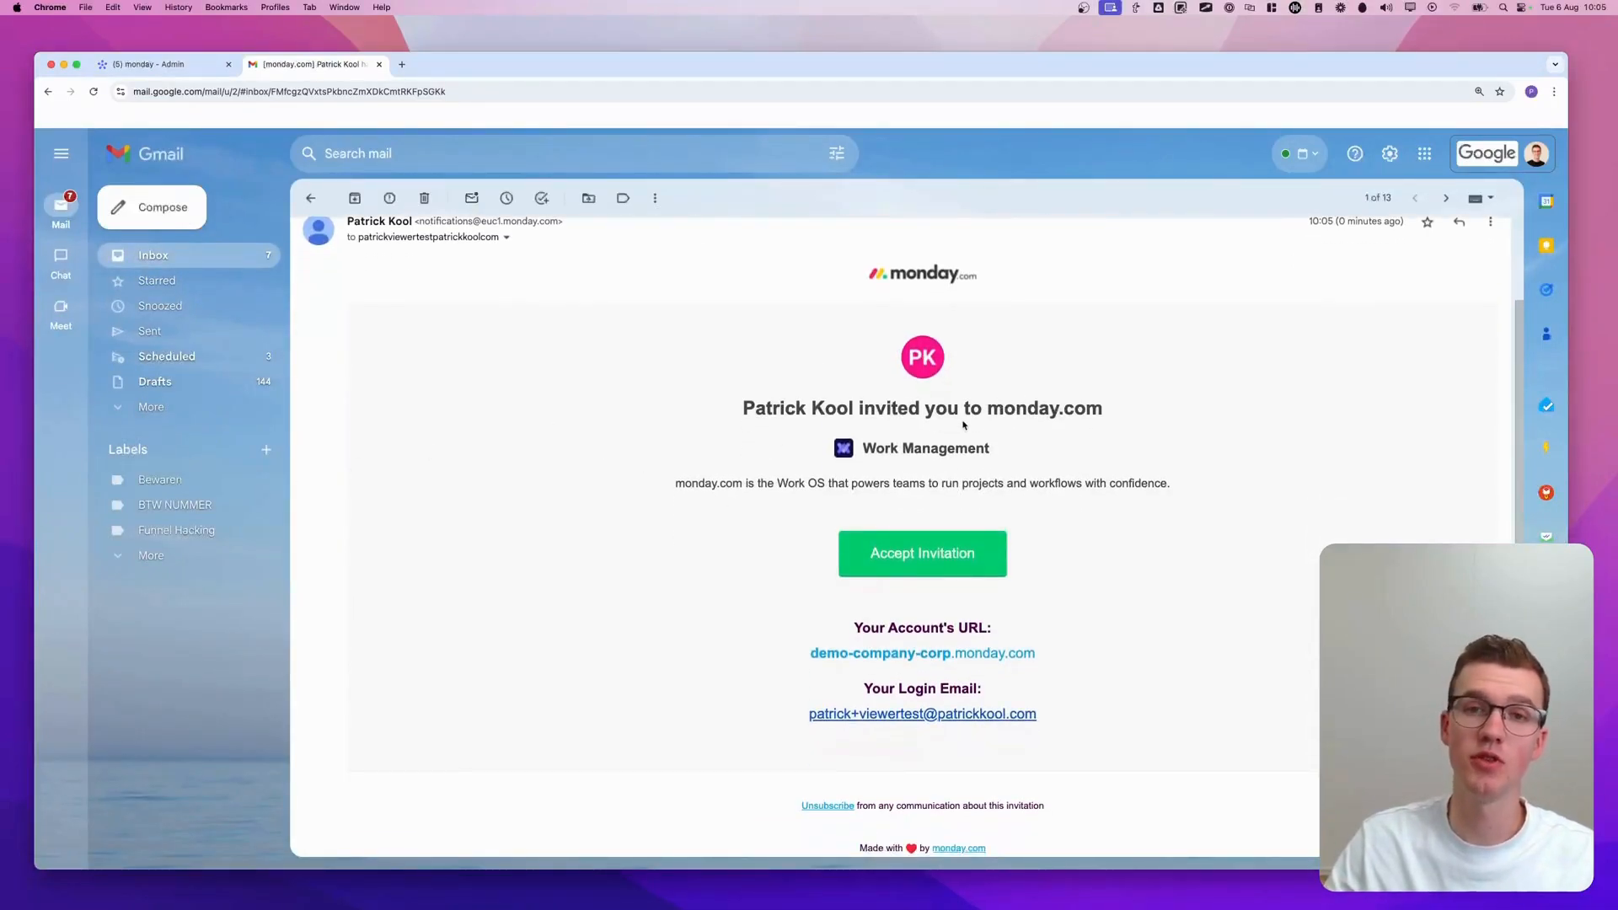
pyautogui.rightClick(917, 566)
pyautogui.click(978, 581)
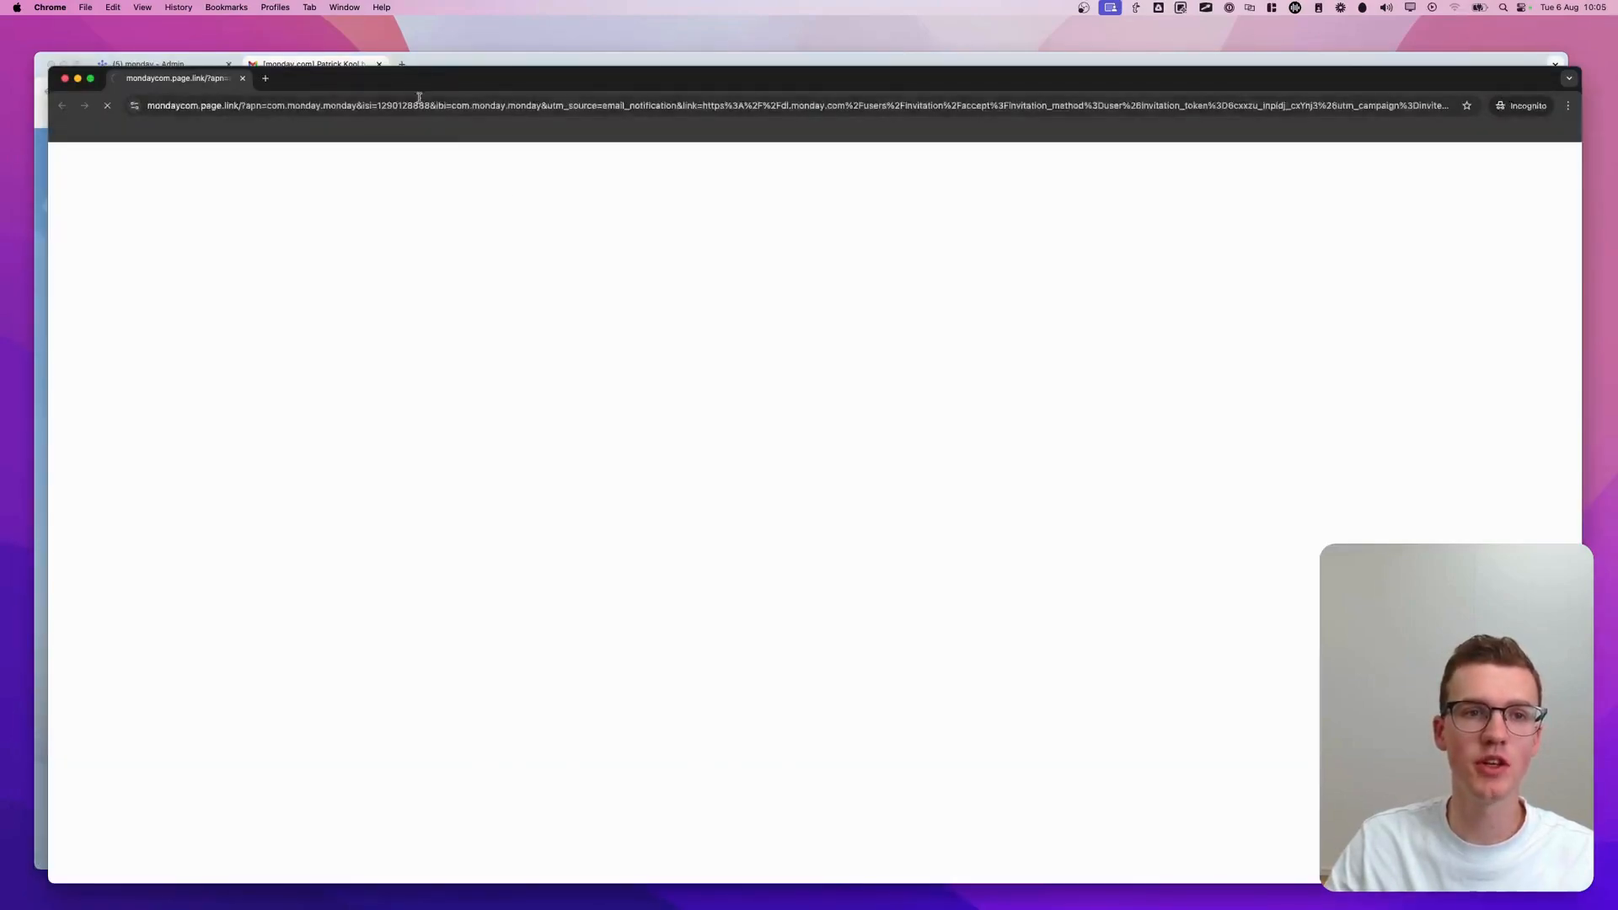
pyautogui.moveTo(397, 87); pyautogui.dragTo(381, 75)
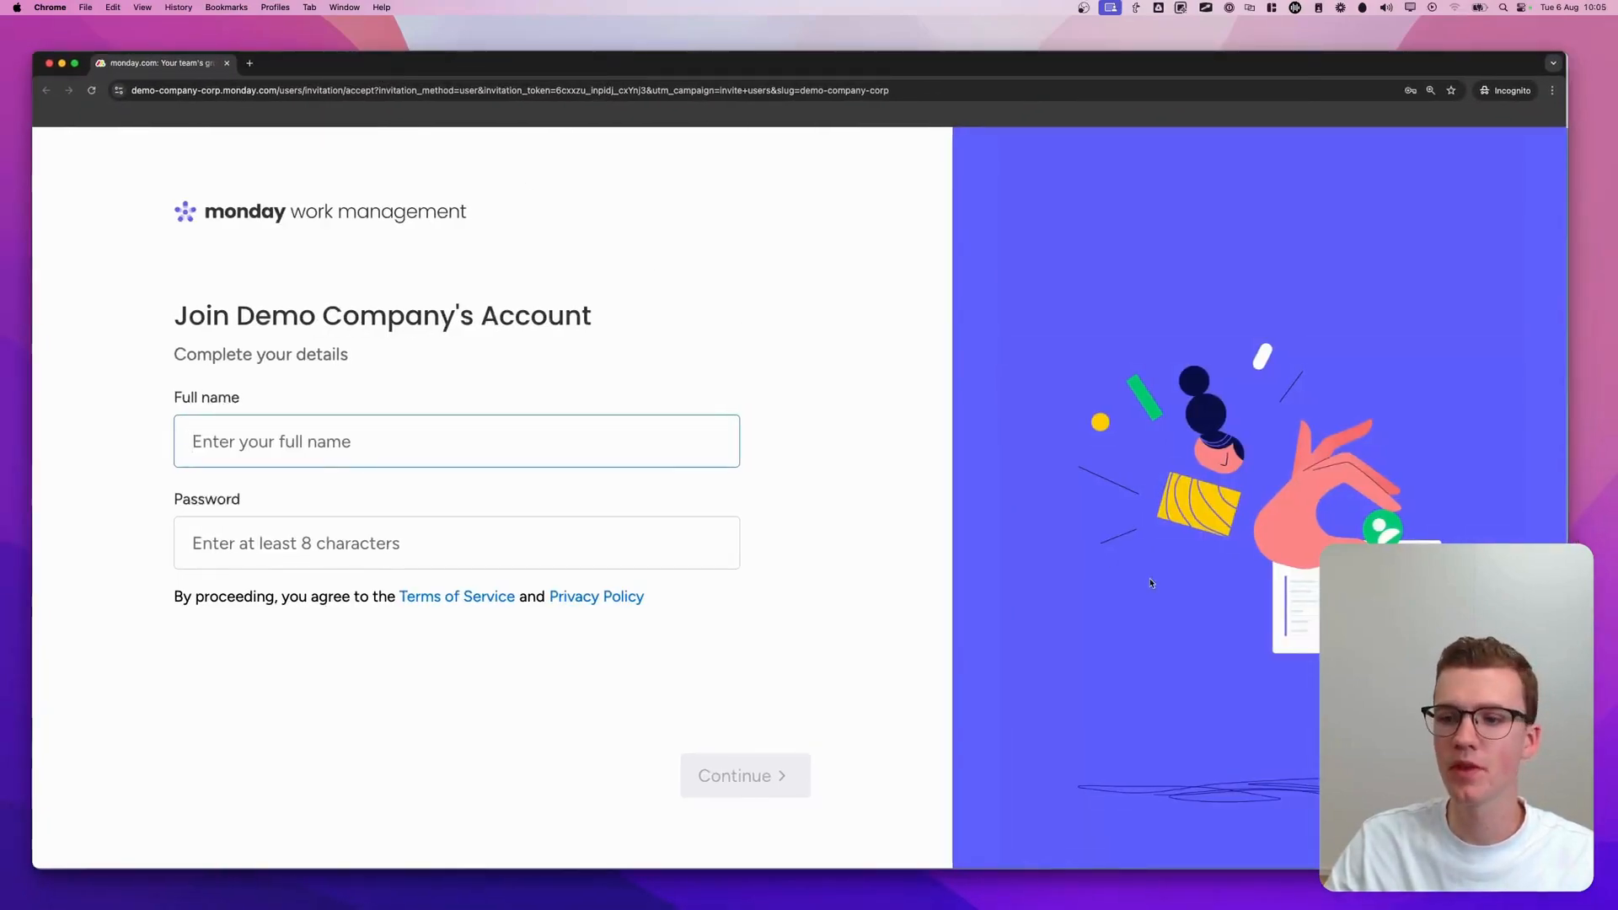
# Step: Enter the viewer's full name and a password, fix a typo in the name, and submit
pyautogui.click(486, 451)
pyautogui.write('Patri')
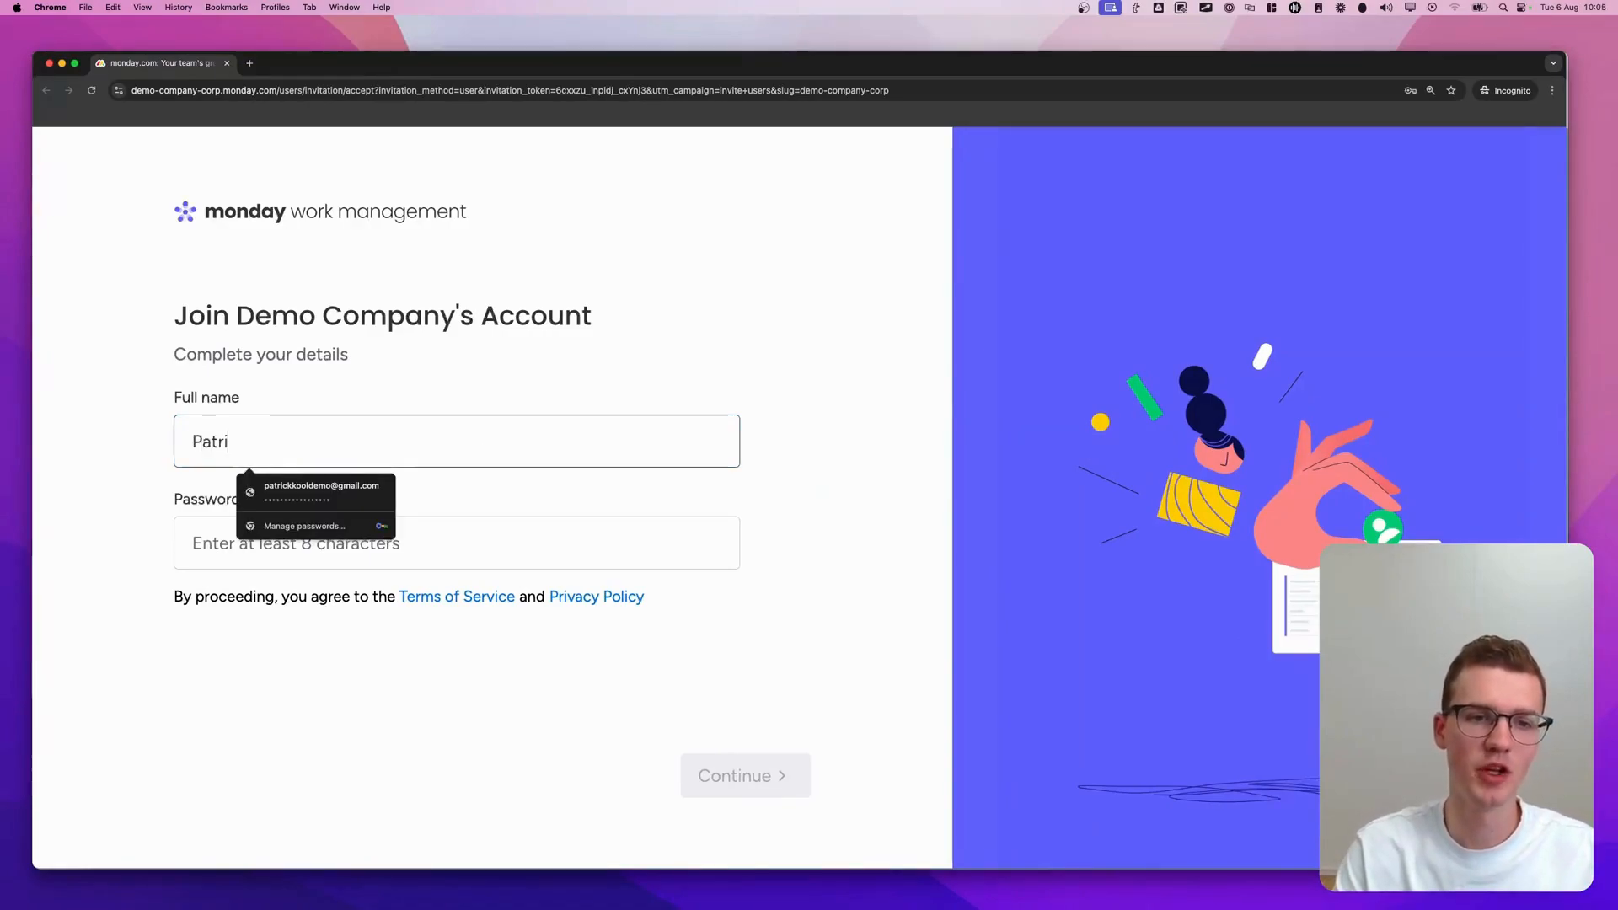
pyautogui.write('ck Viwer')
pyautogui.press('Tab')
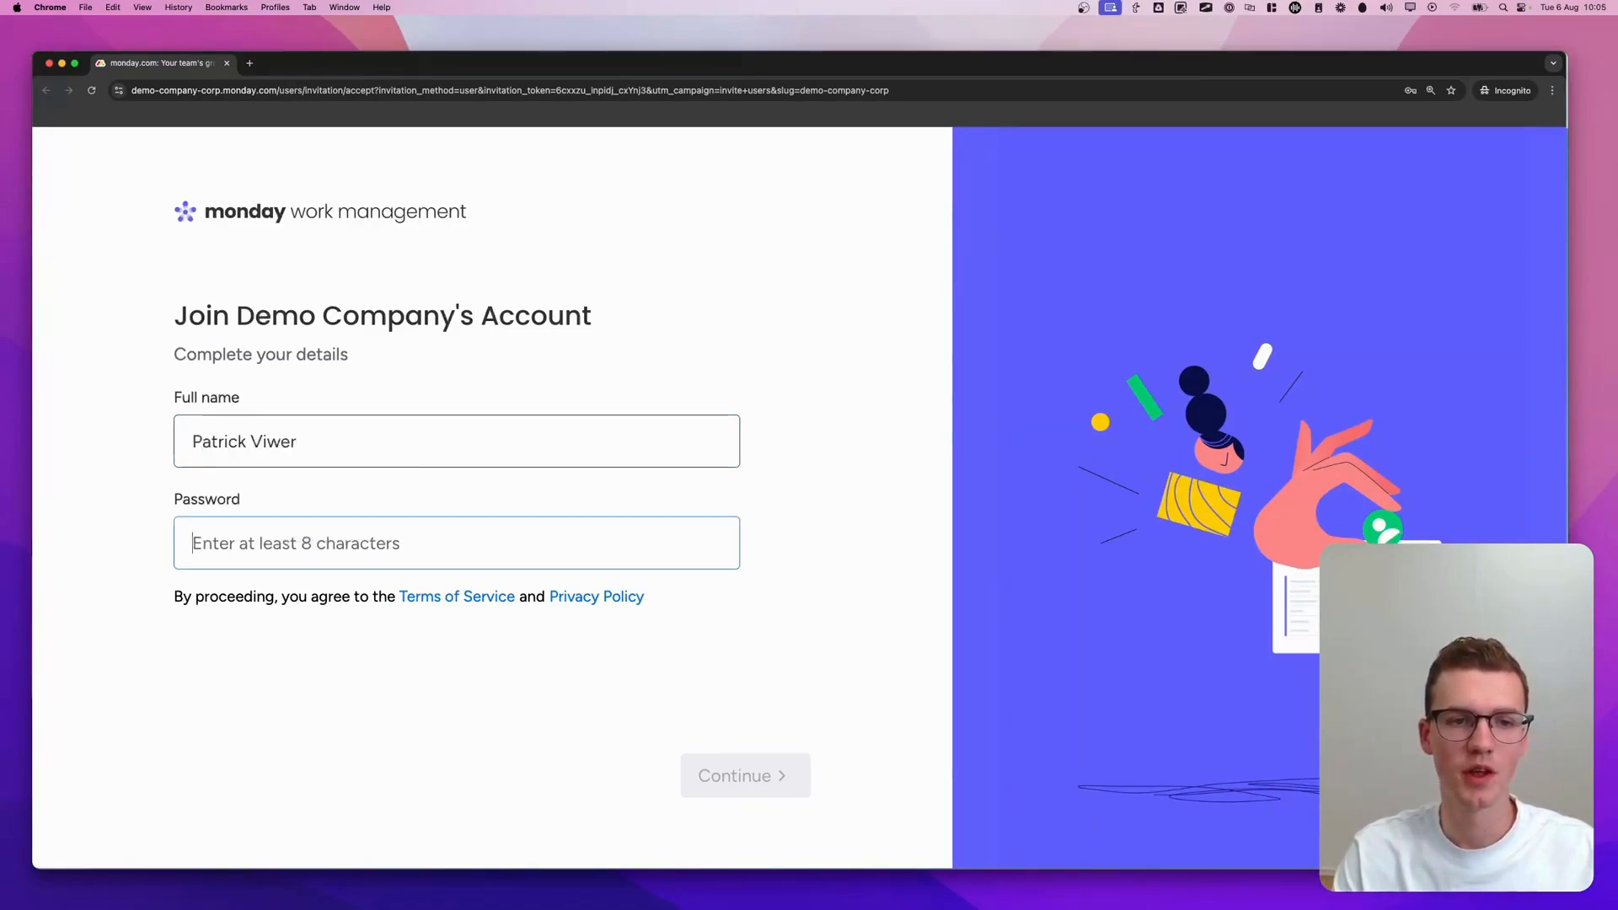
pyautogui.write('p•••••')
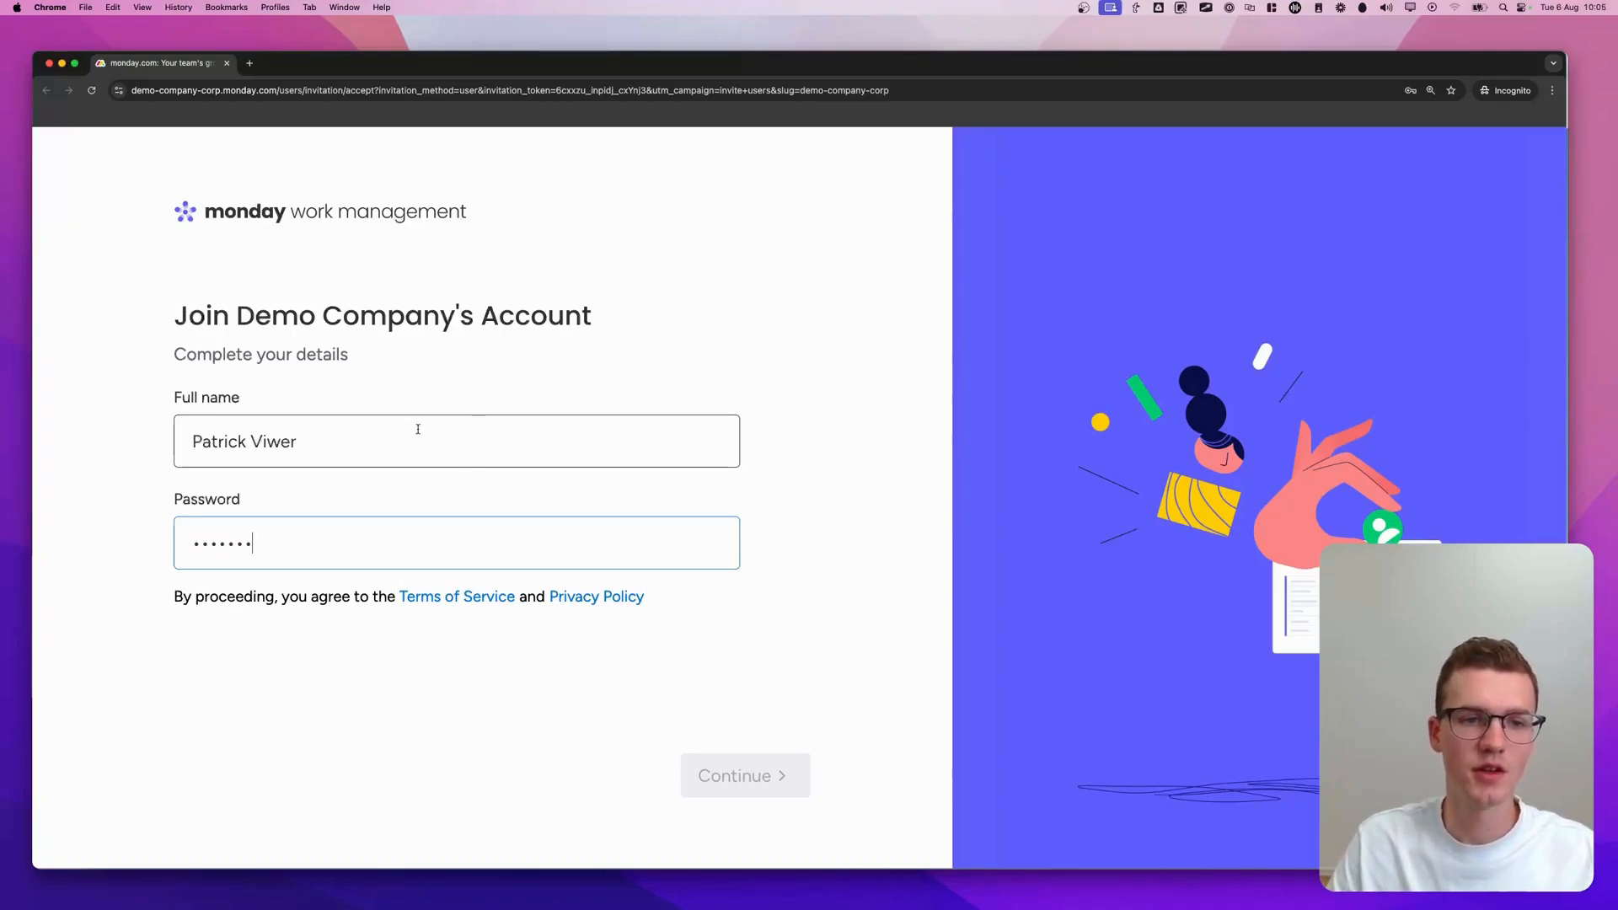
pyautogui.click(418, 429)
pyautogui.press('Left')
pyautogui.press('Left')
pyautogui.press('Left')
pyautogui.press('Left')
pyautogui.press('Left')
pyautogui.press('Left')
pyautogui.write('e')
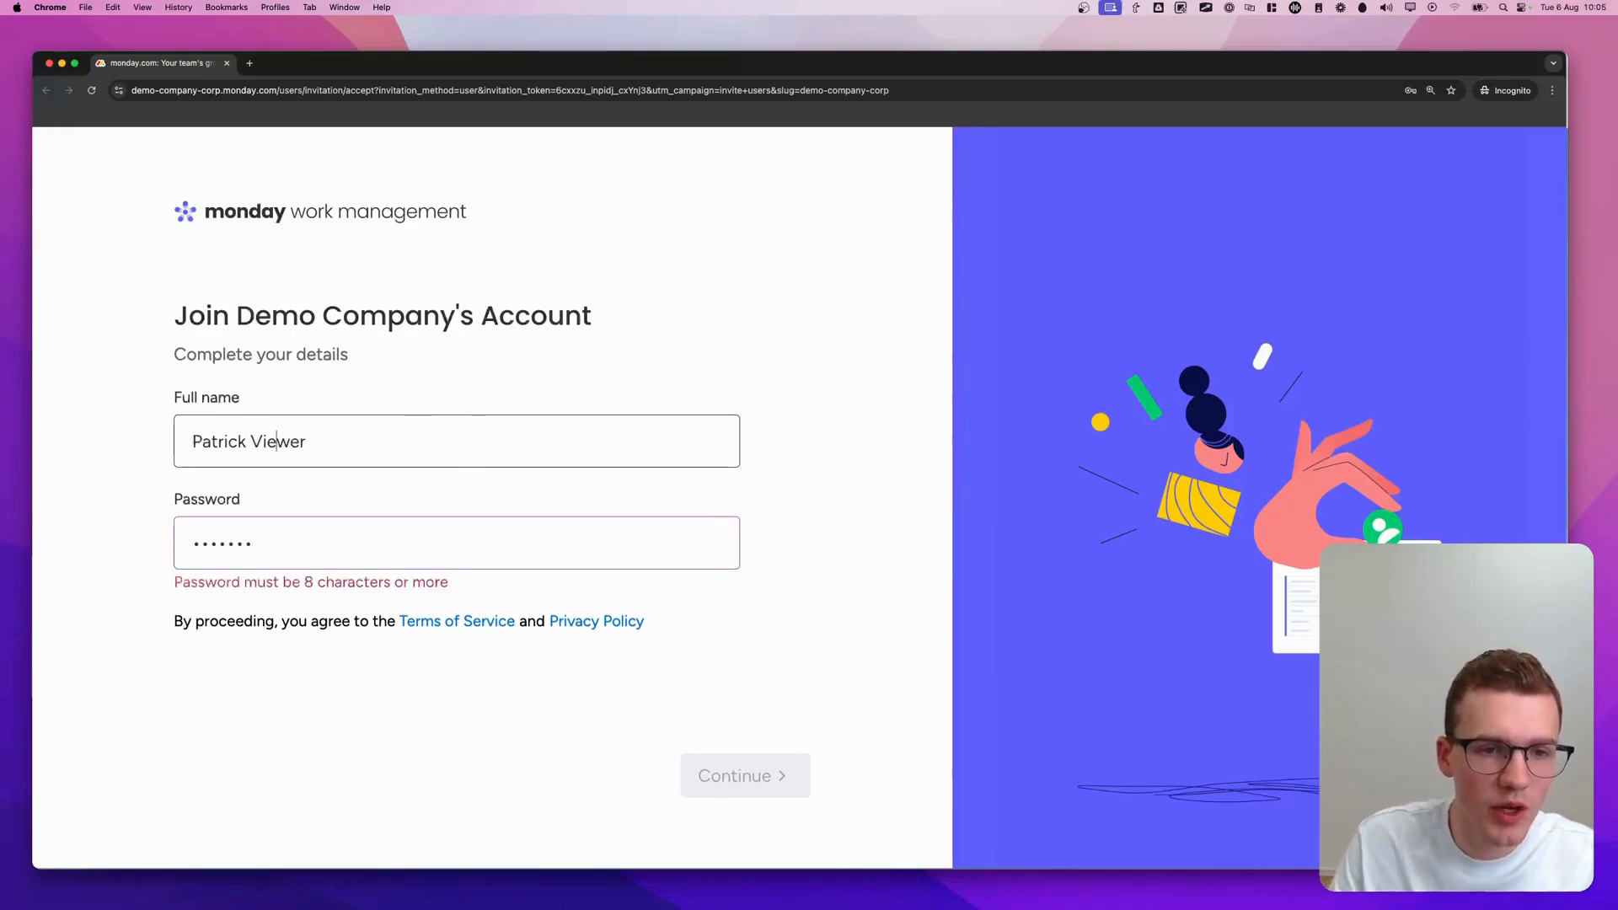
pyautogui.click(325, 548)
pyautogui.write('•••••')
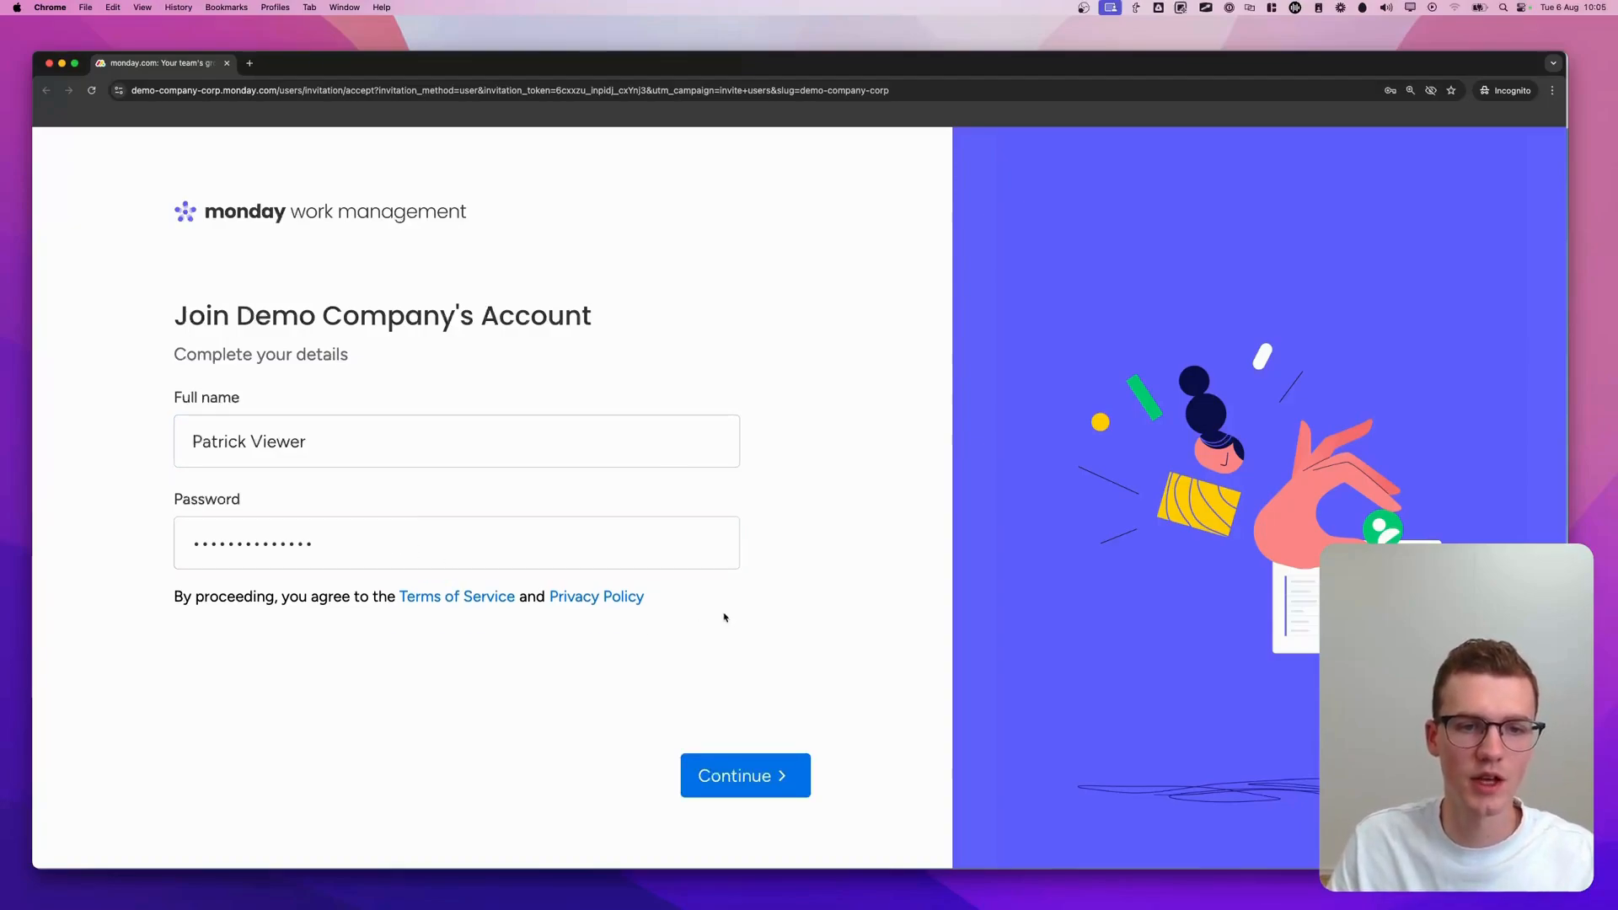
pyautogui.click(742, 775)
# Step: Skip the role, department and profile picture pages and dismiss the welcome message
pyautogui.click(749, 777)
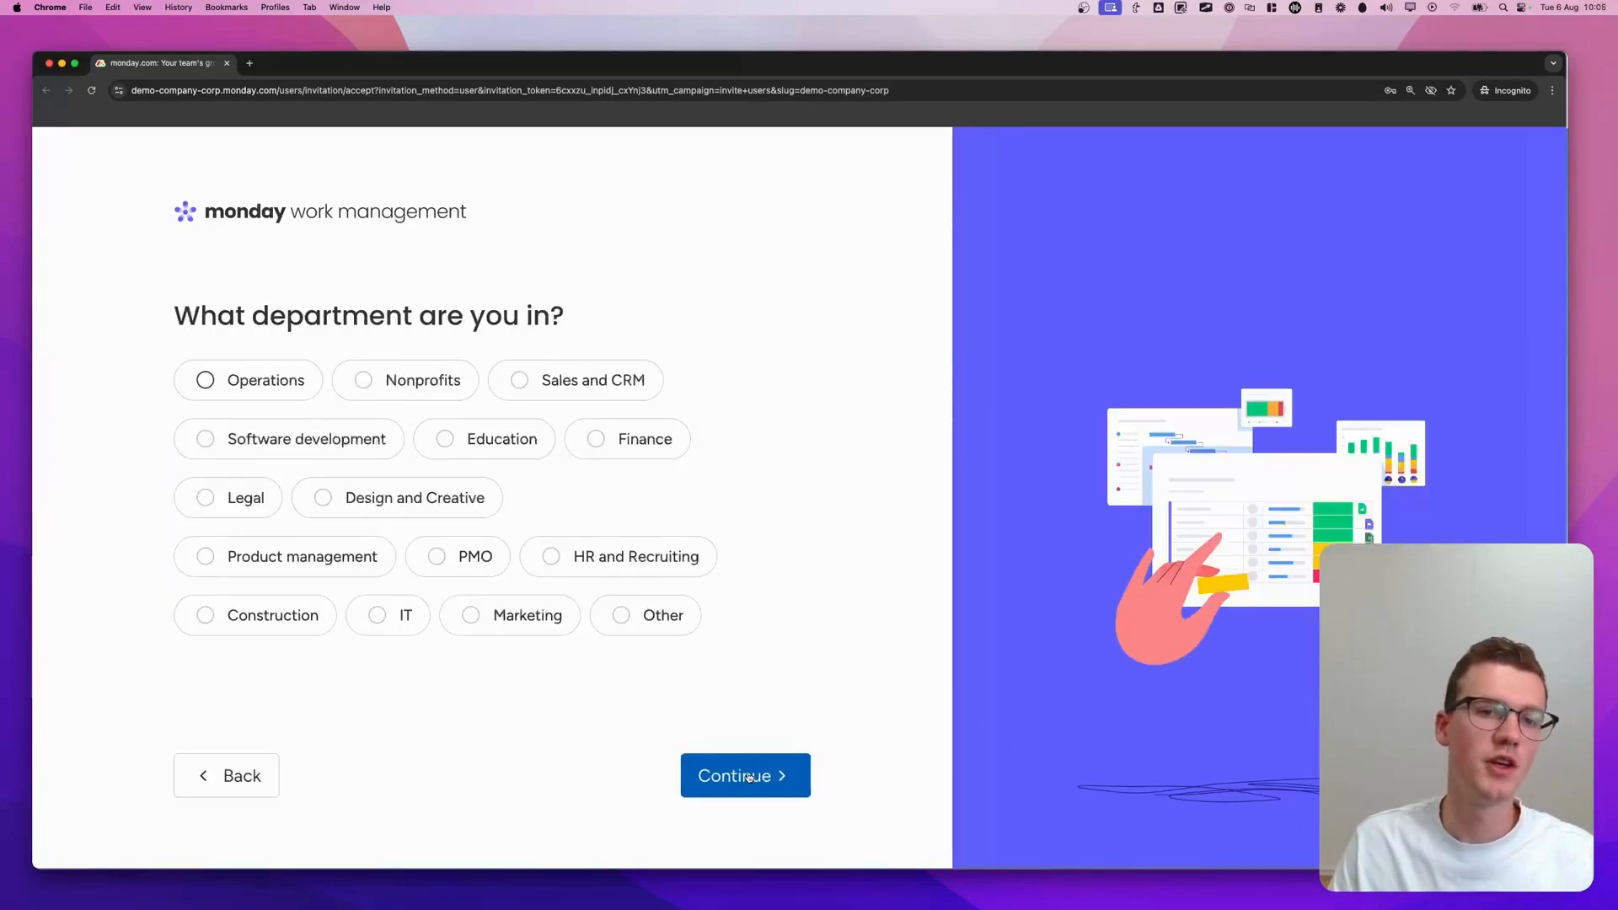
pyautogui.click(749, 777)
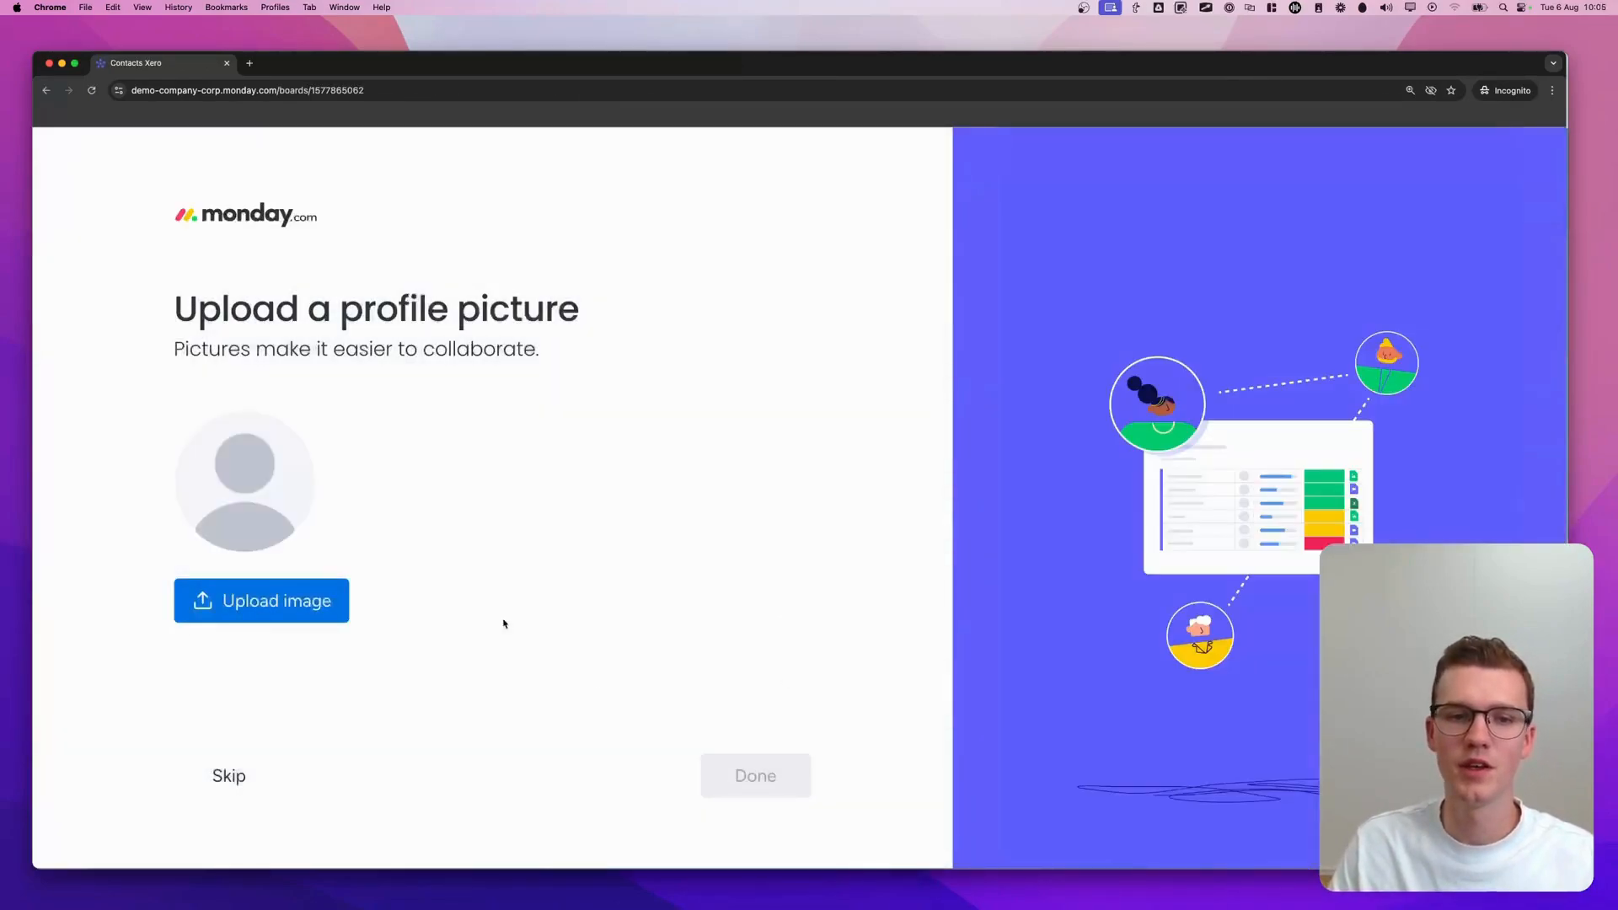
pyautogui.click(263, 775)
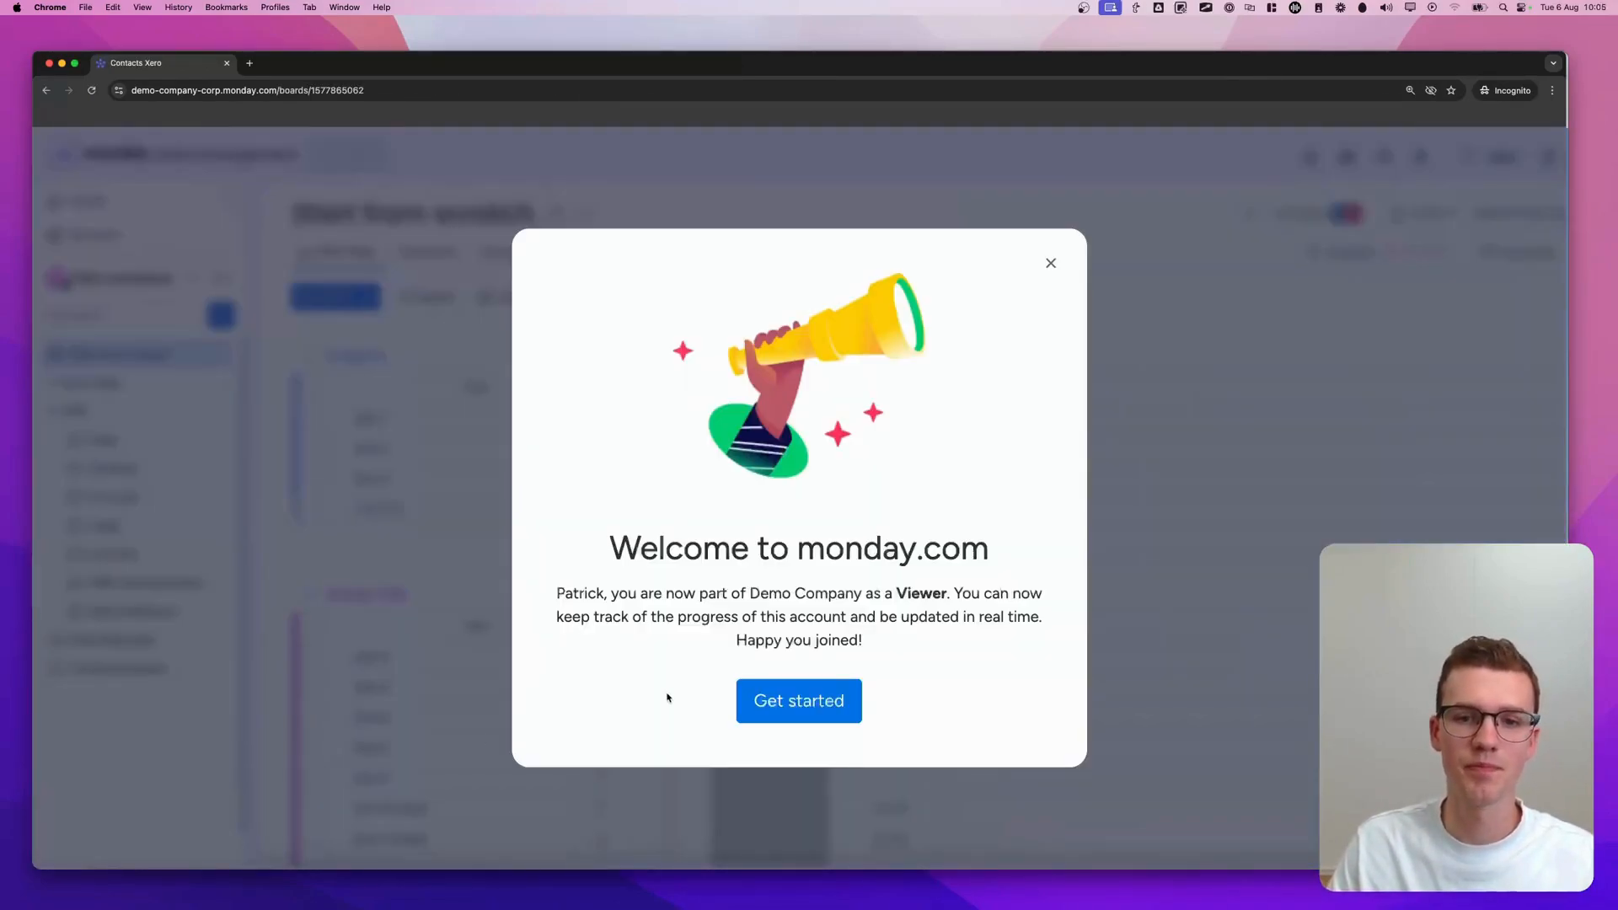
pyautogui.click(794, 705)
# Step: Close the onboarding guide and collapse the Workspace apps, Tutorials and Apps folders
pyautogui.click(111, 485)
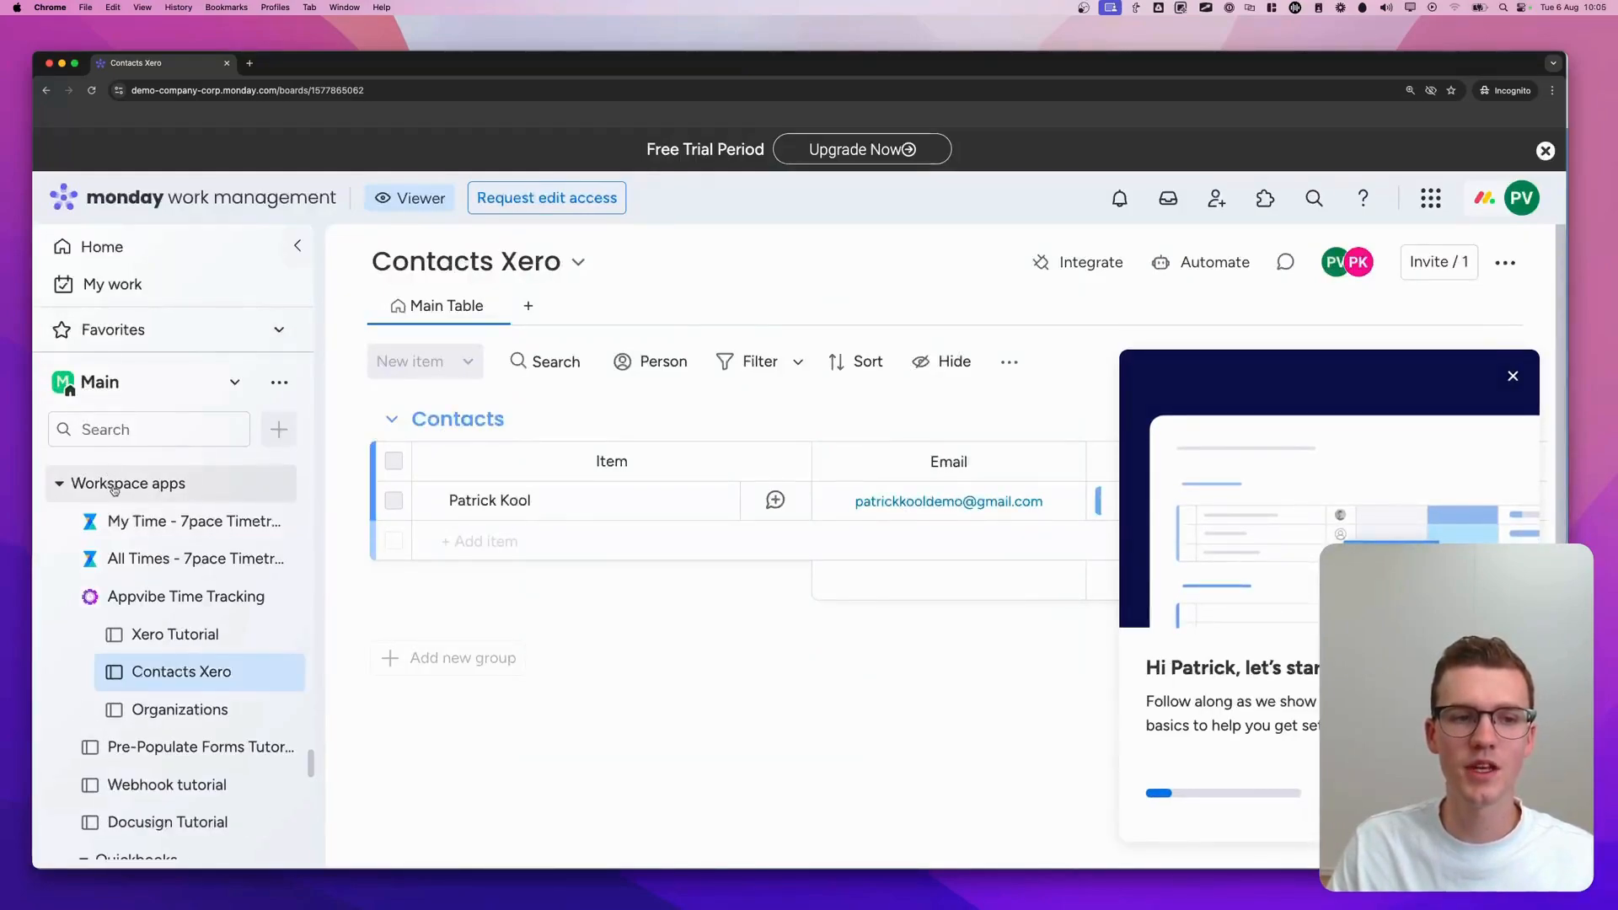
pyautogui.click(111, 485)
pyautogui.click(1514, 378)
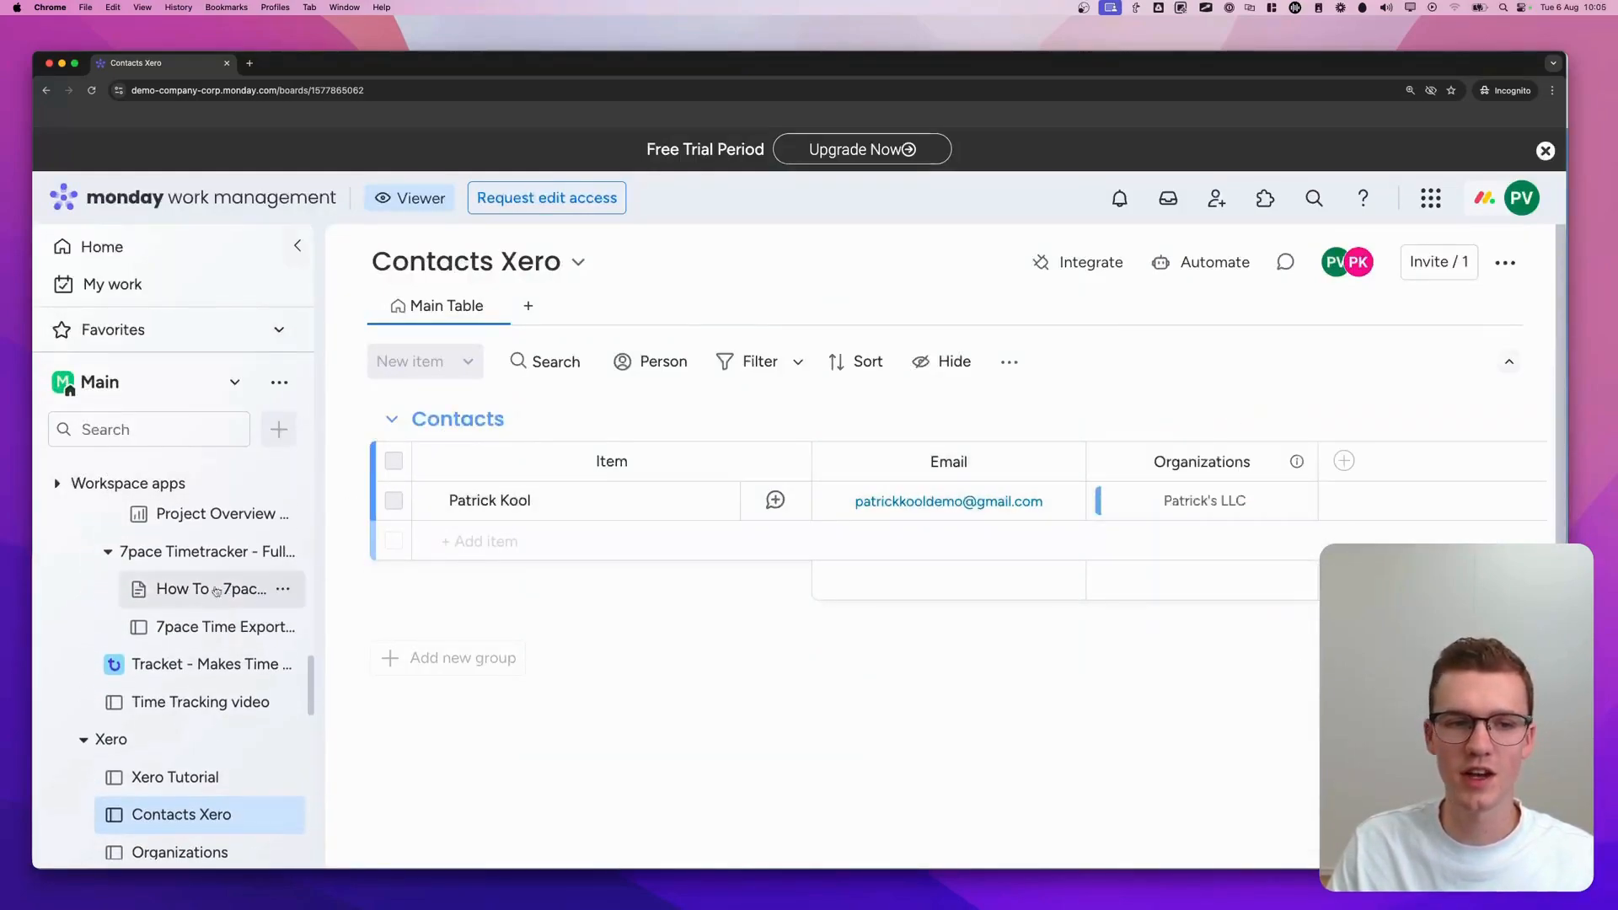
pyautogui.scroll(10, 174, 562)
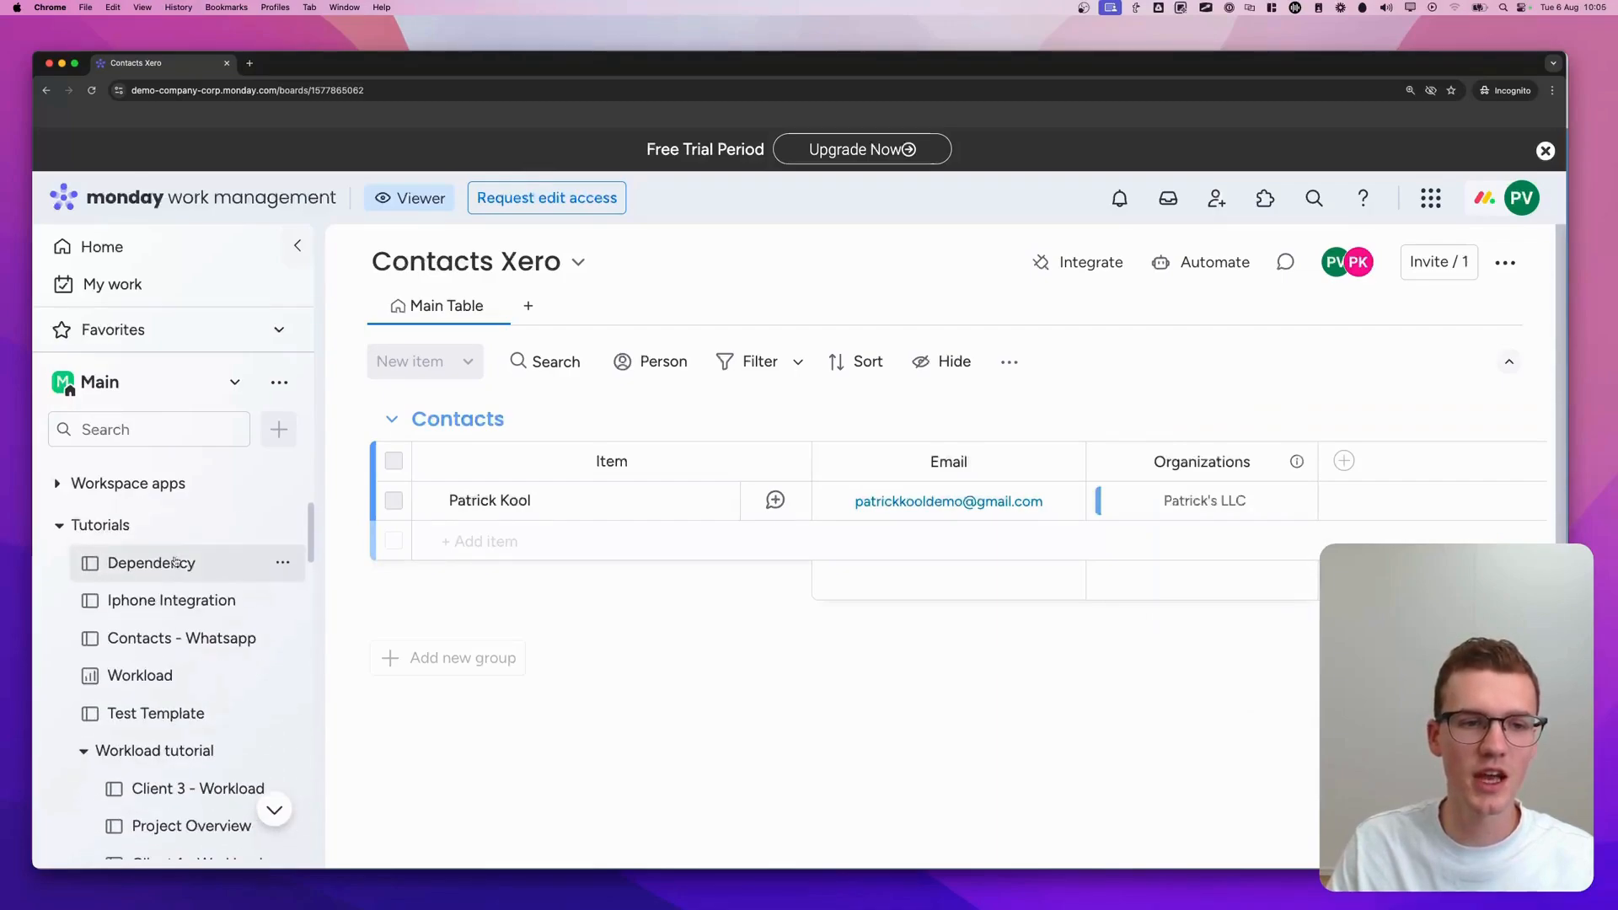
pyautogui.click(111, 522)
pyautogui.click(112, 562)
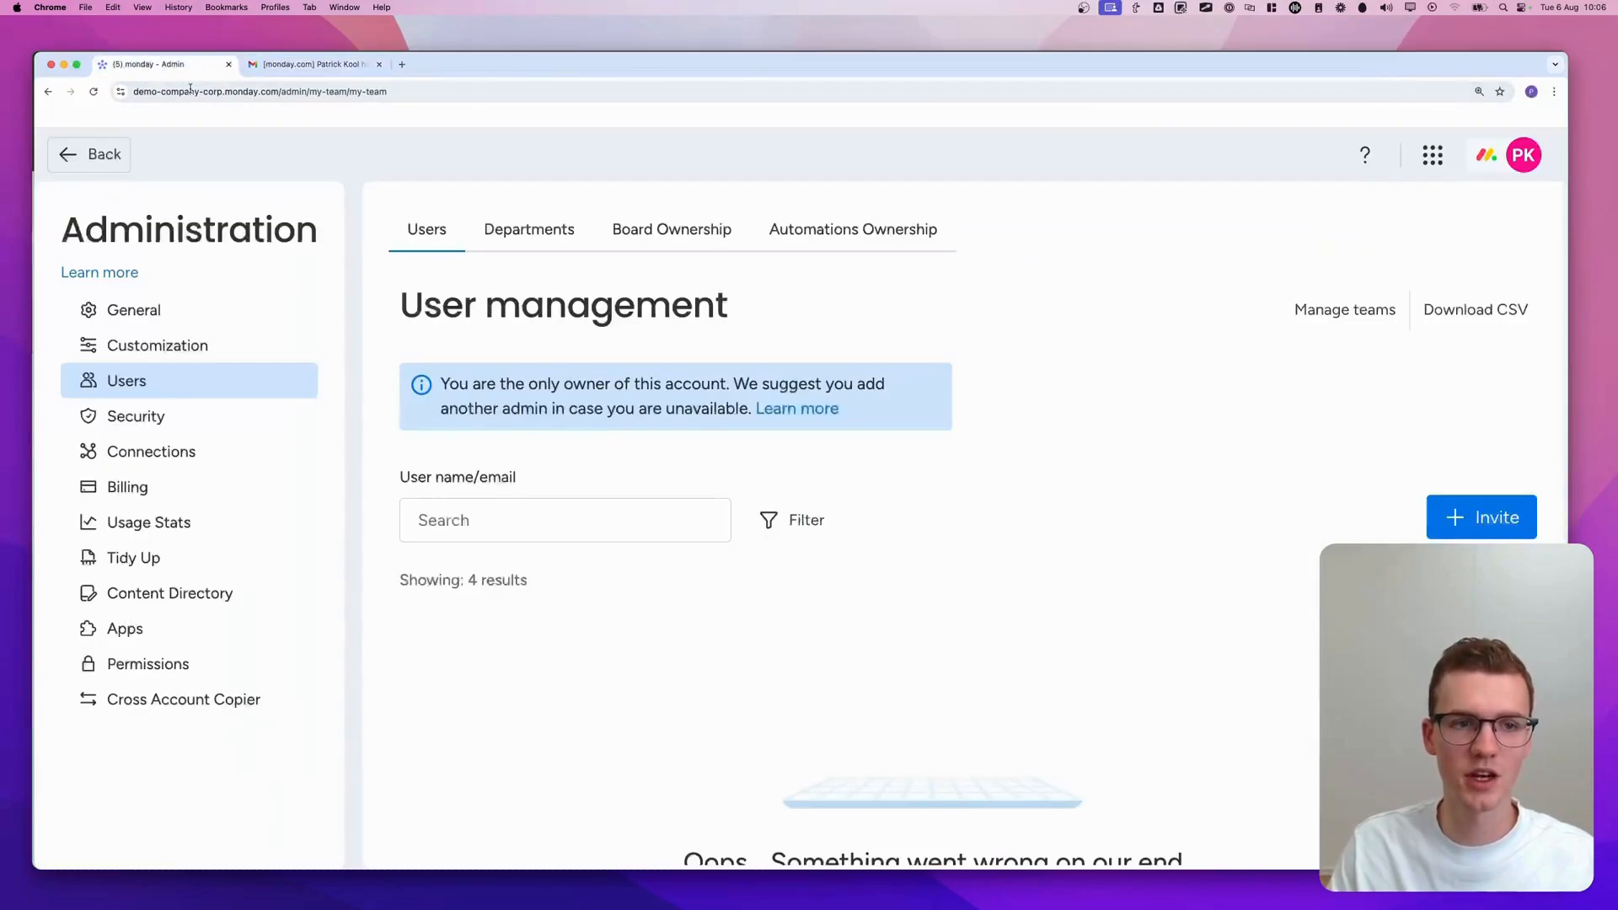
# Step: Return to Share Board Tutorial and add the viewer user as a board member
pyautogui.click(91, 154)
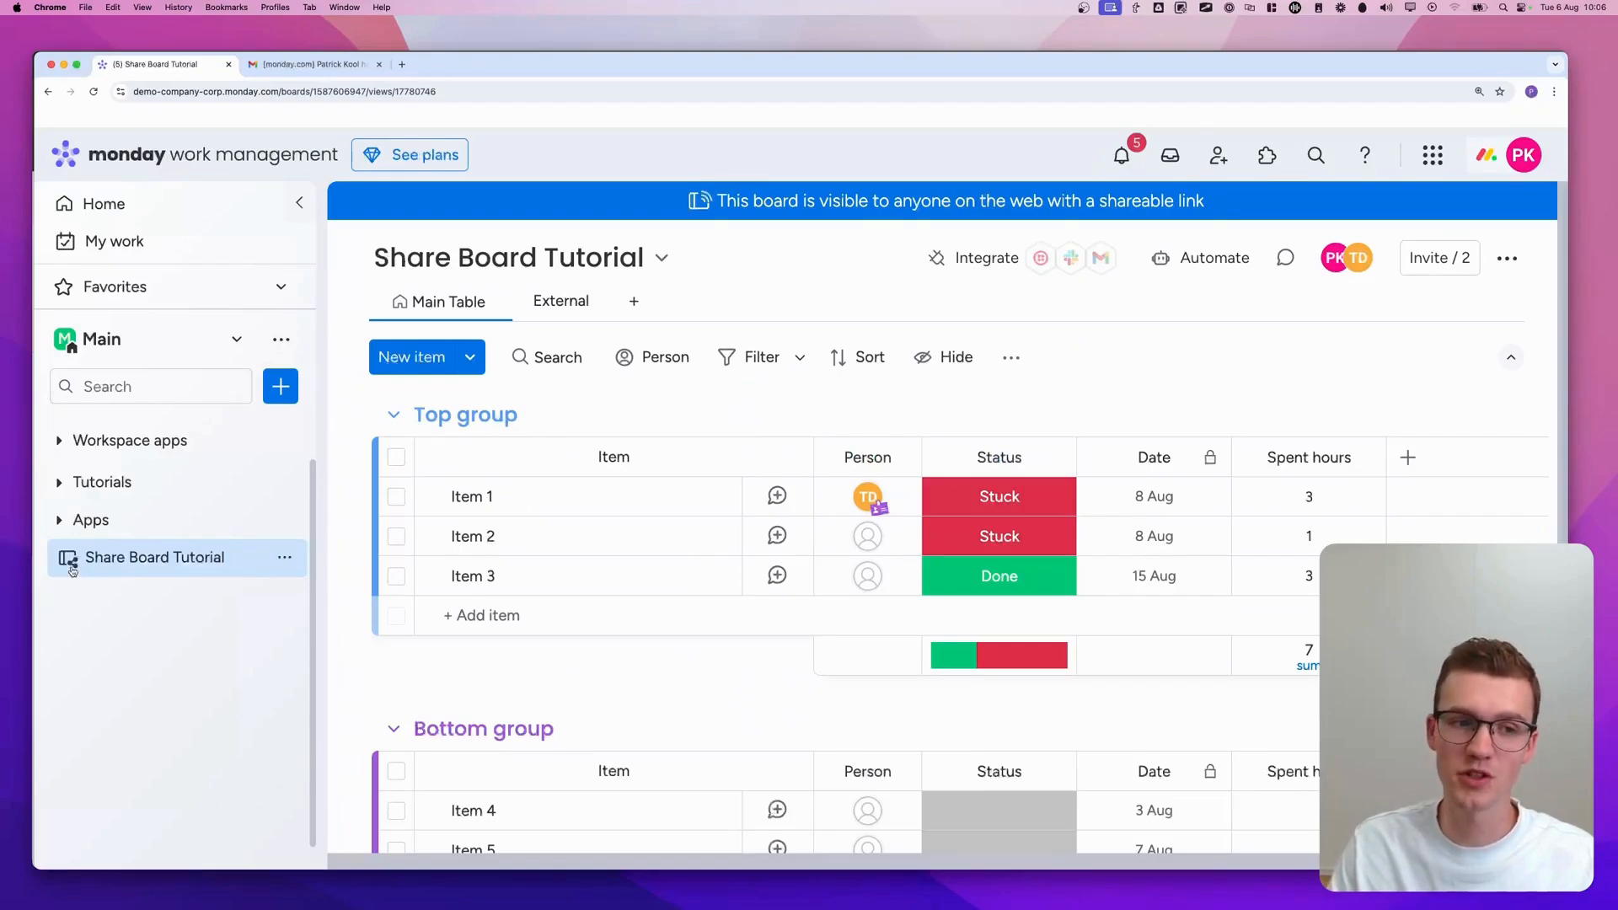
pyautogui.click(1408, 261)
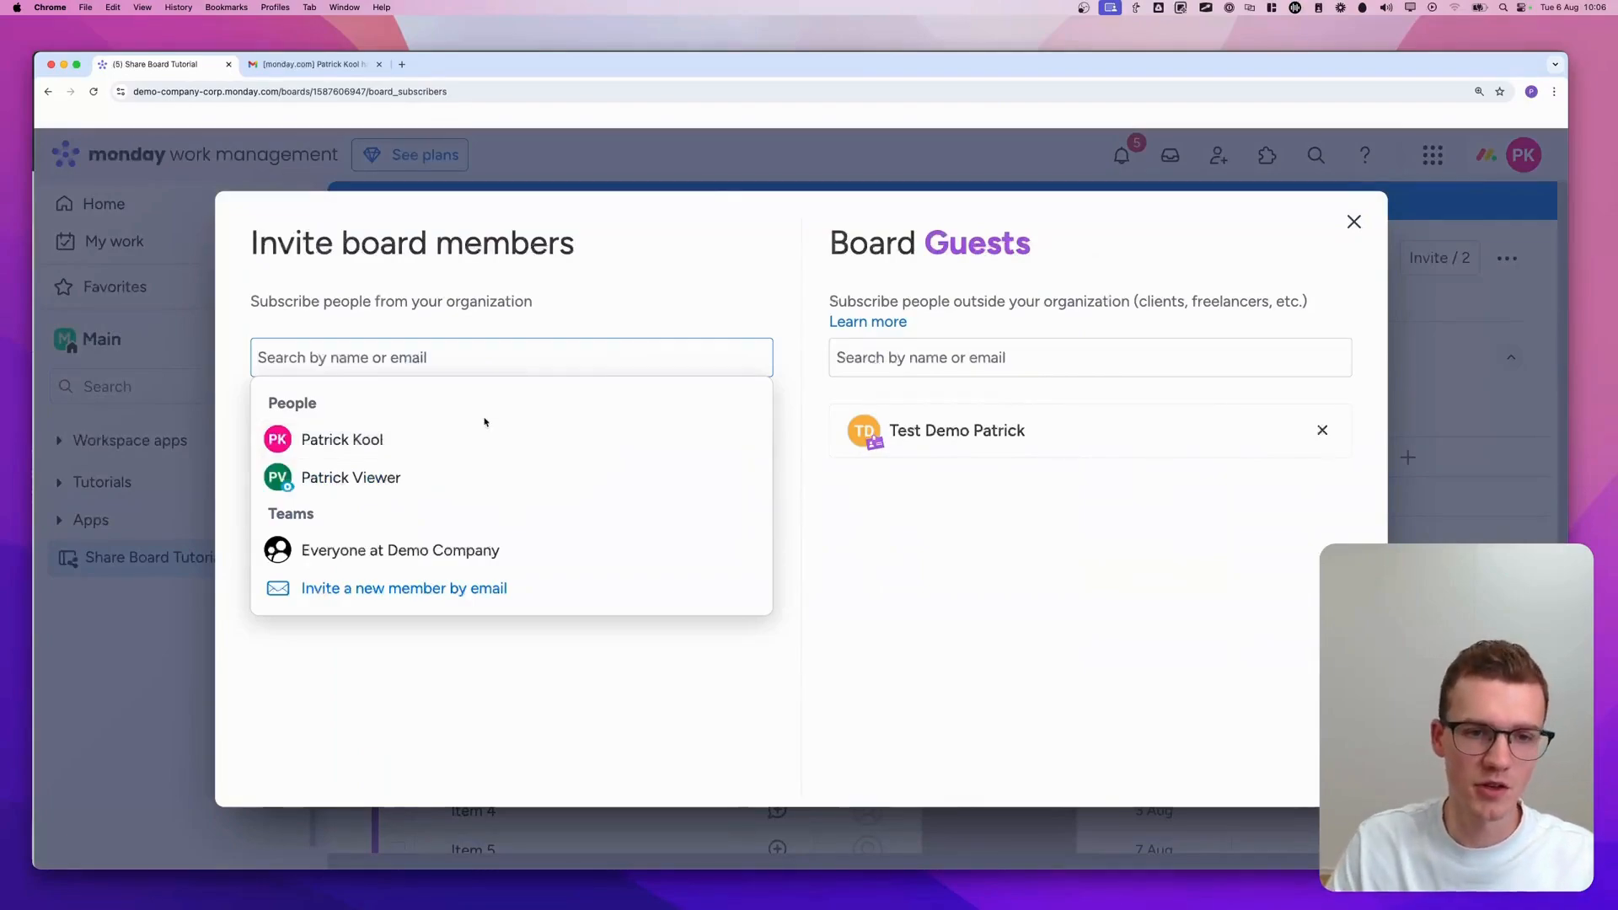
pyautogui.click(401, 477)
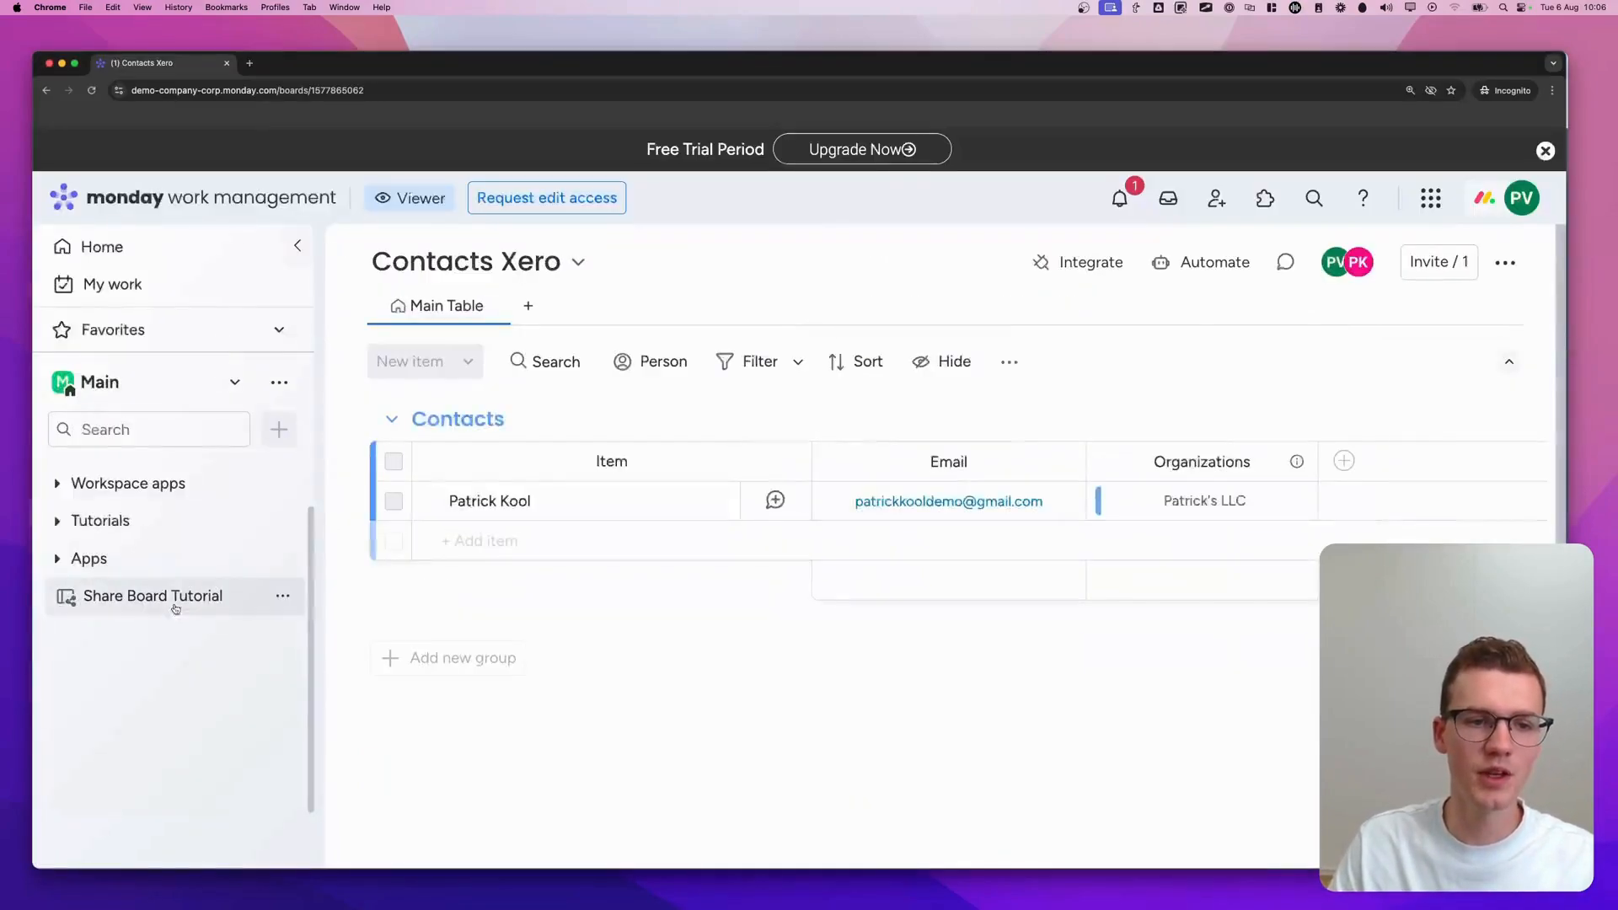
# Step: Open the Share Board Tutorial board as the viewer, try editing Item 1's status, and check the External view
pyautogui.click(193, 597)
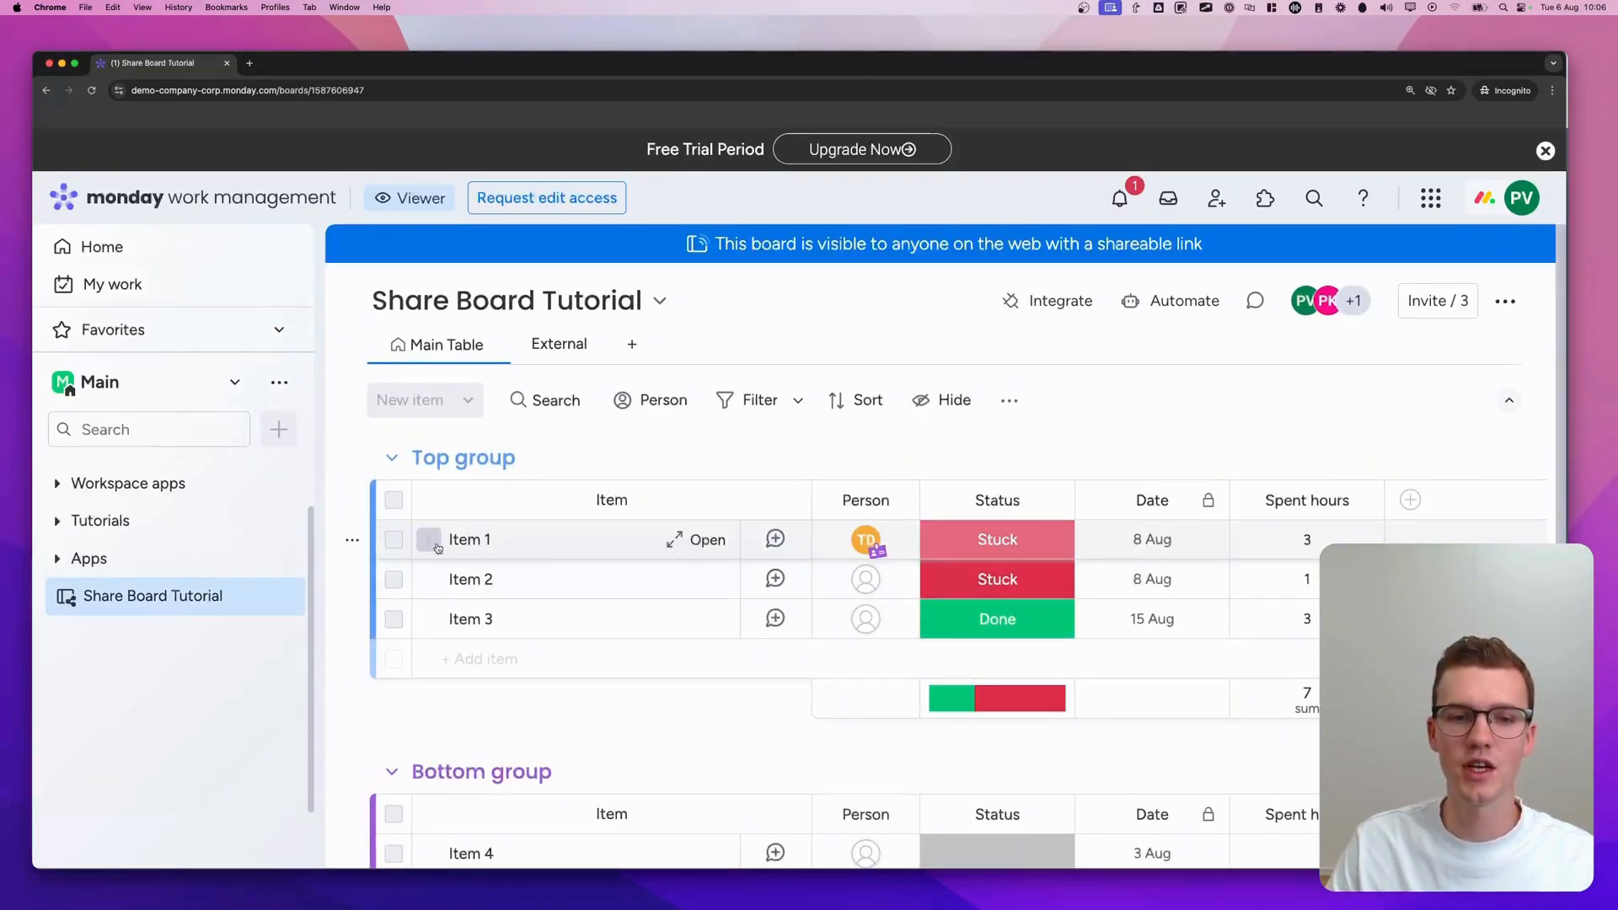
pyautogui.click(963, 546)
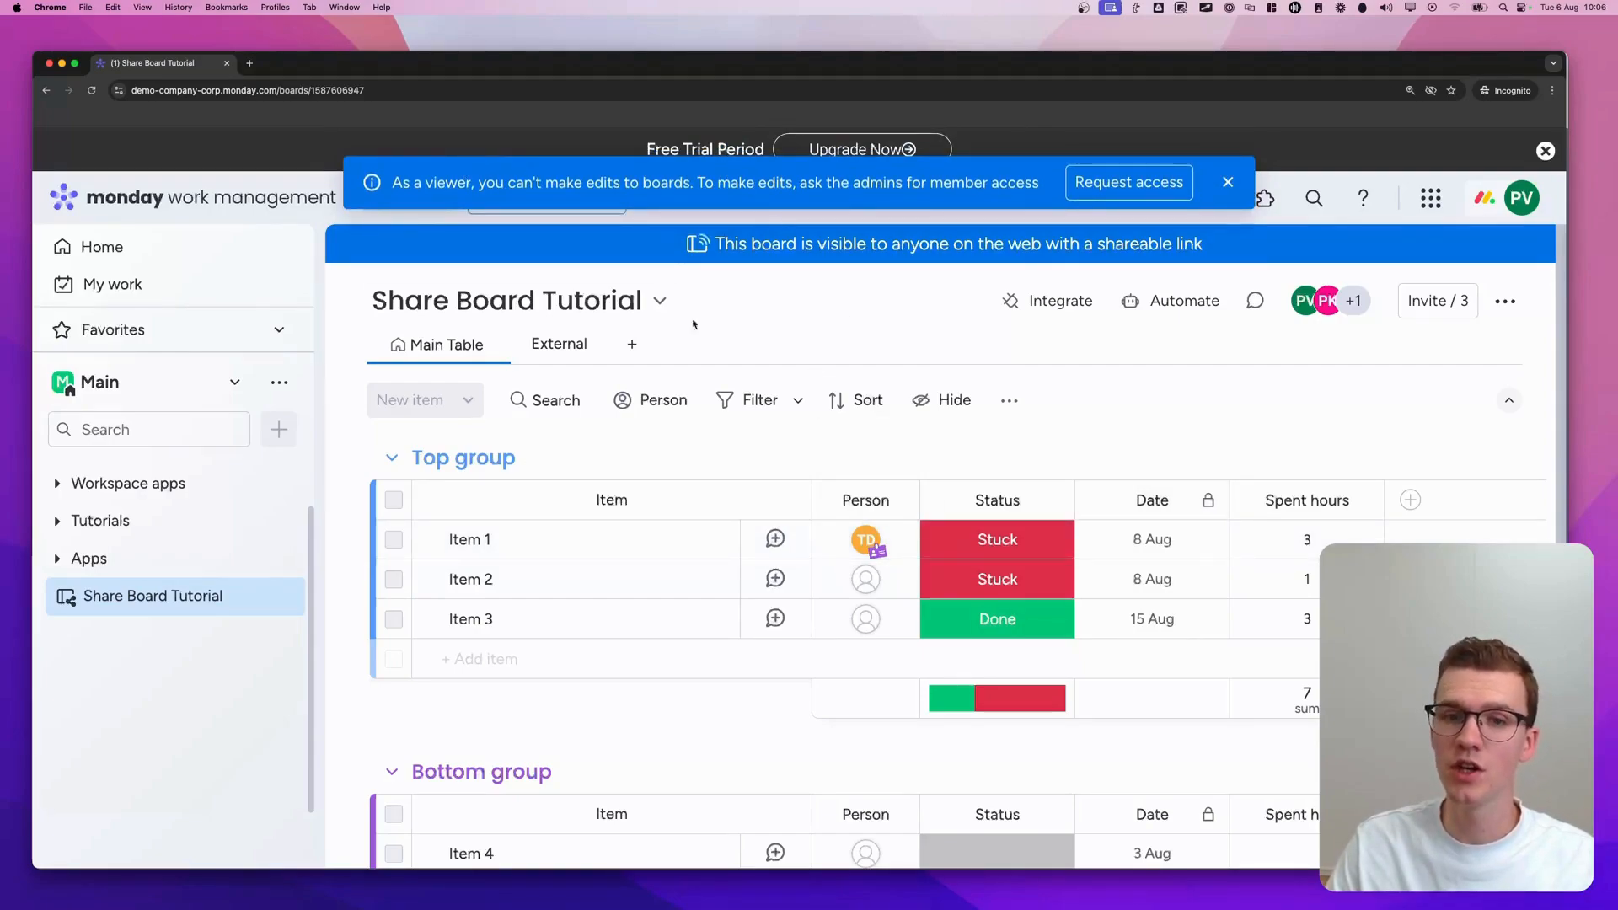
pyautogui.click(559, 344)
pyautogui.click(438, 344)
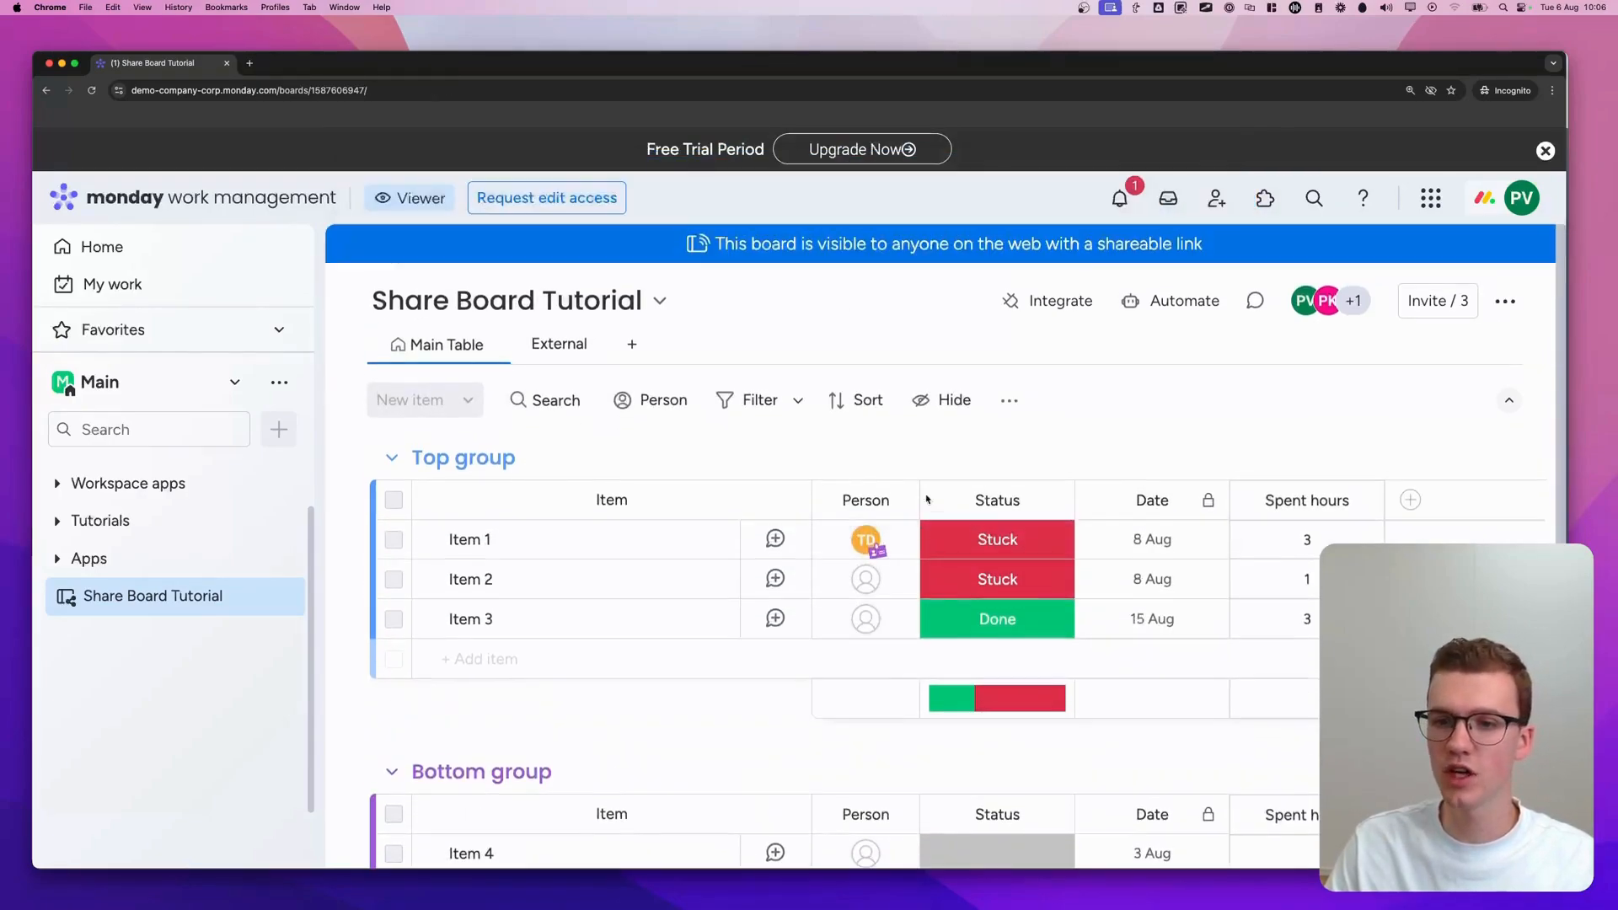
# Step: Open Item 1's updates panel to confirm the viewer cannot write an update, then close it
pyautogui.click(790, 539)
pyautogui.scroll(-1, 925, 505)
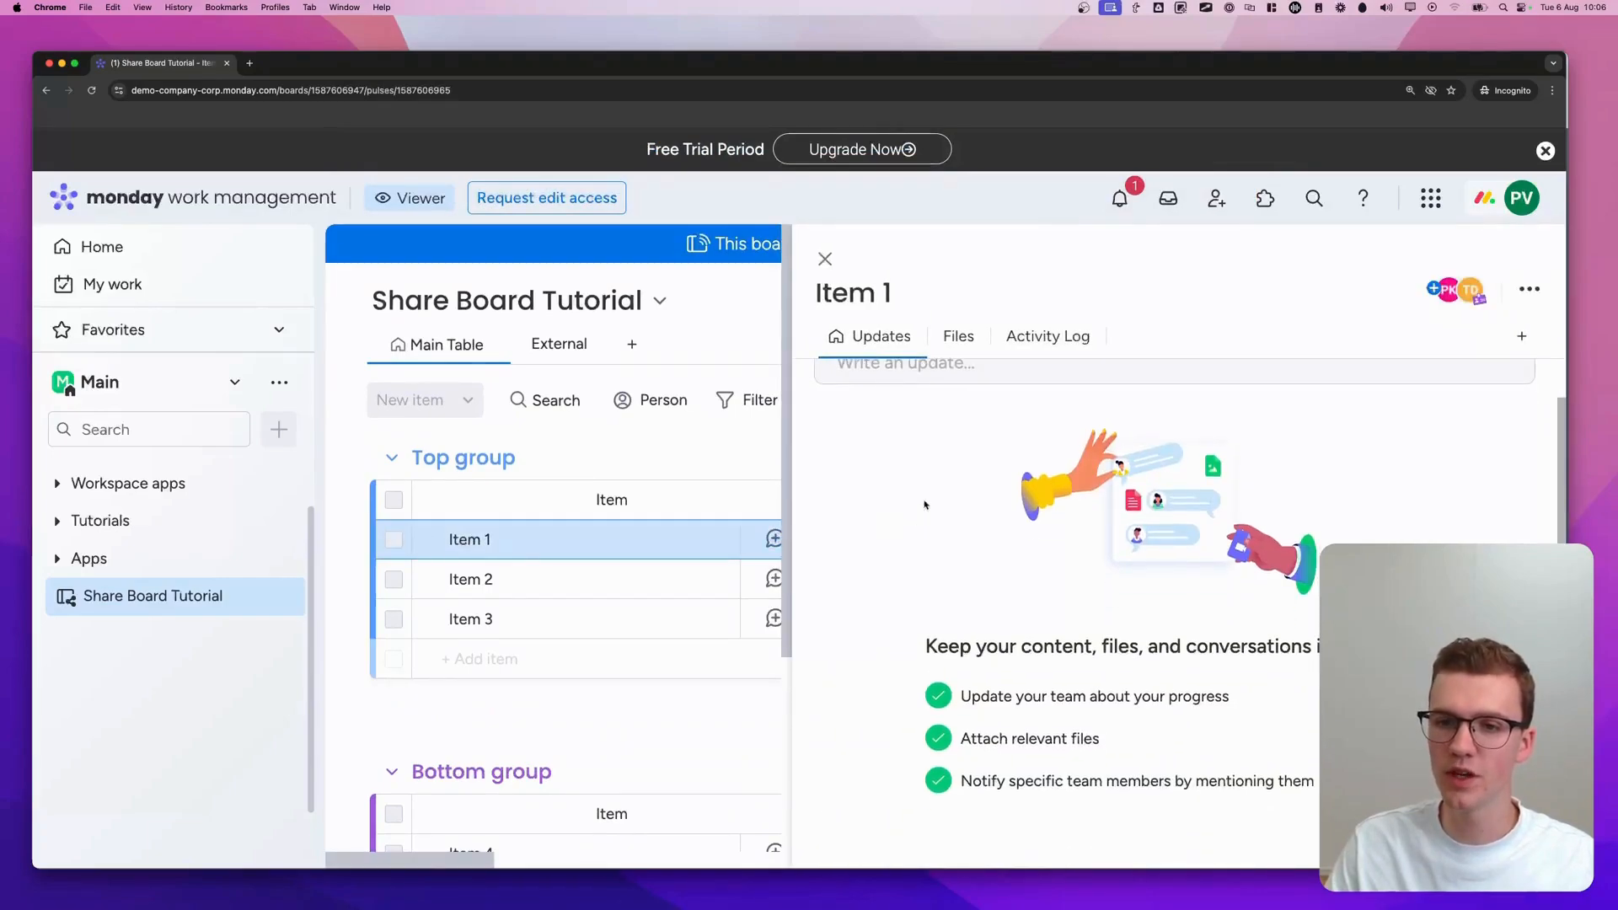
pyautogui.scroll(1, 927, 497)
pyautogui.moveTo(946, 410)
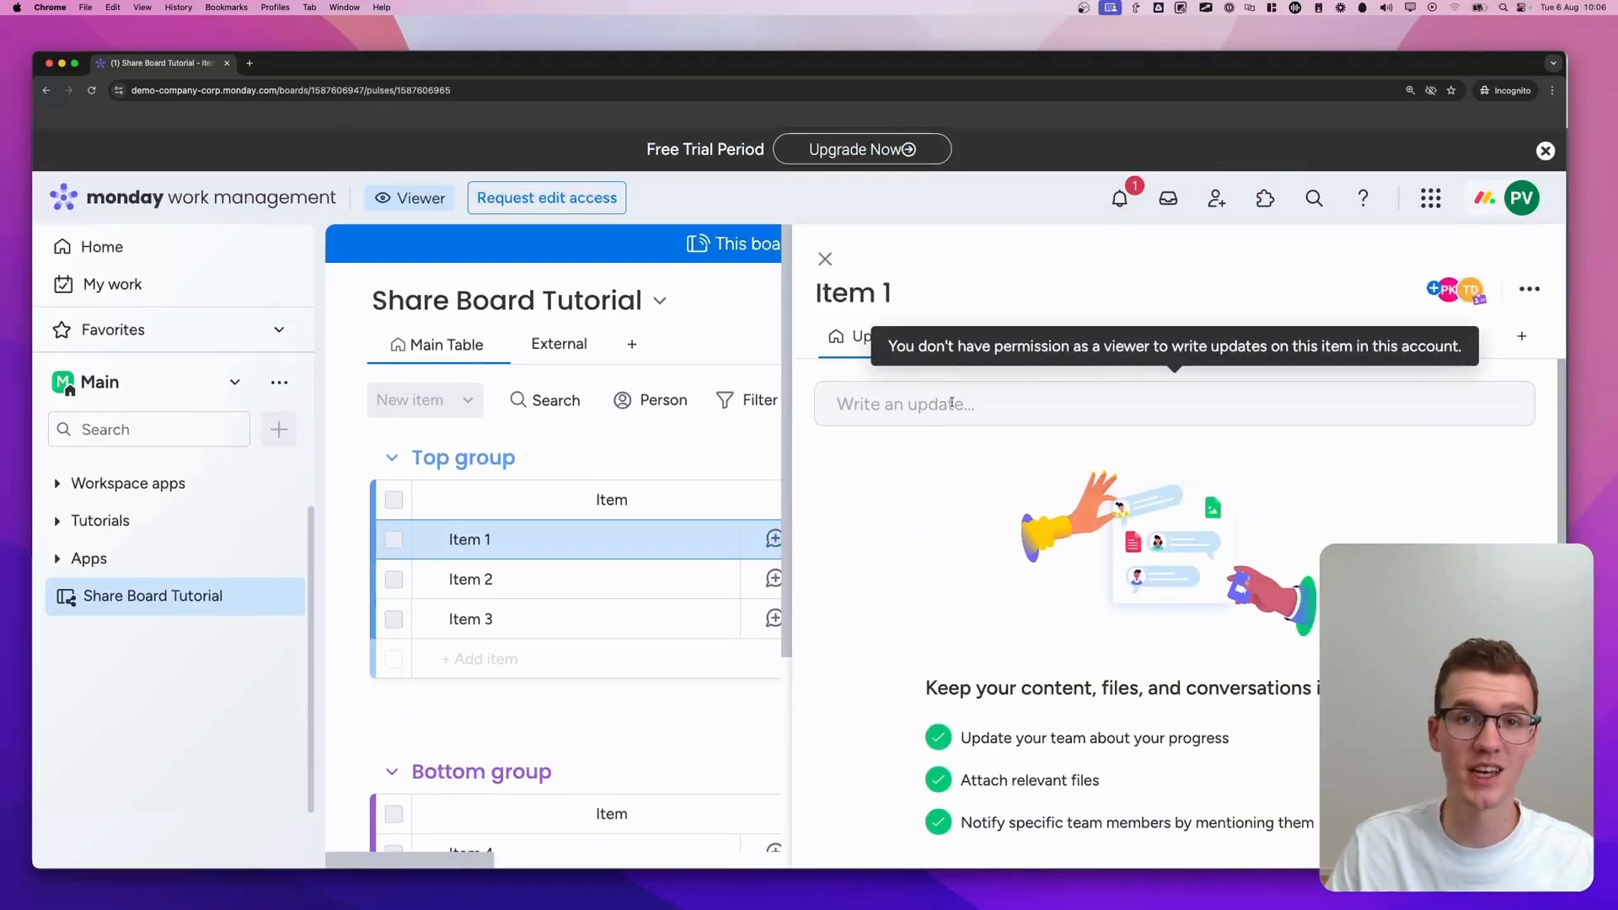
pyautogui.click(825, 259)
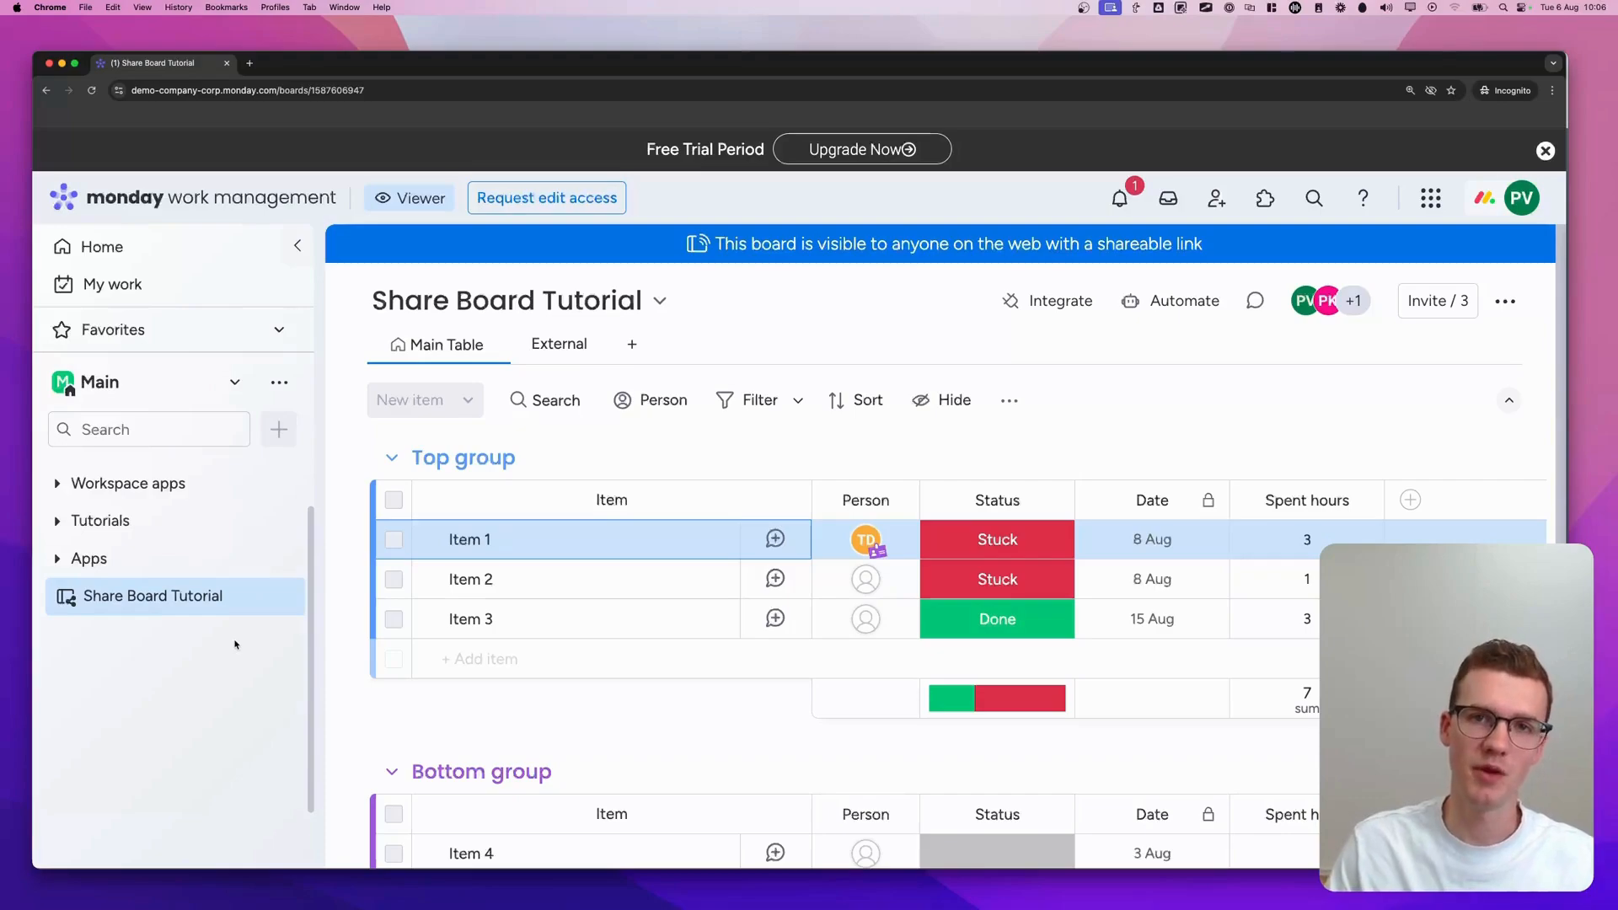
pyautogui.hotkey('ctrl', 'Left')
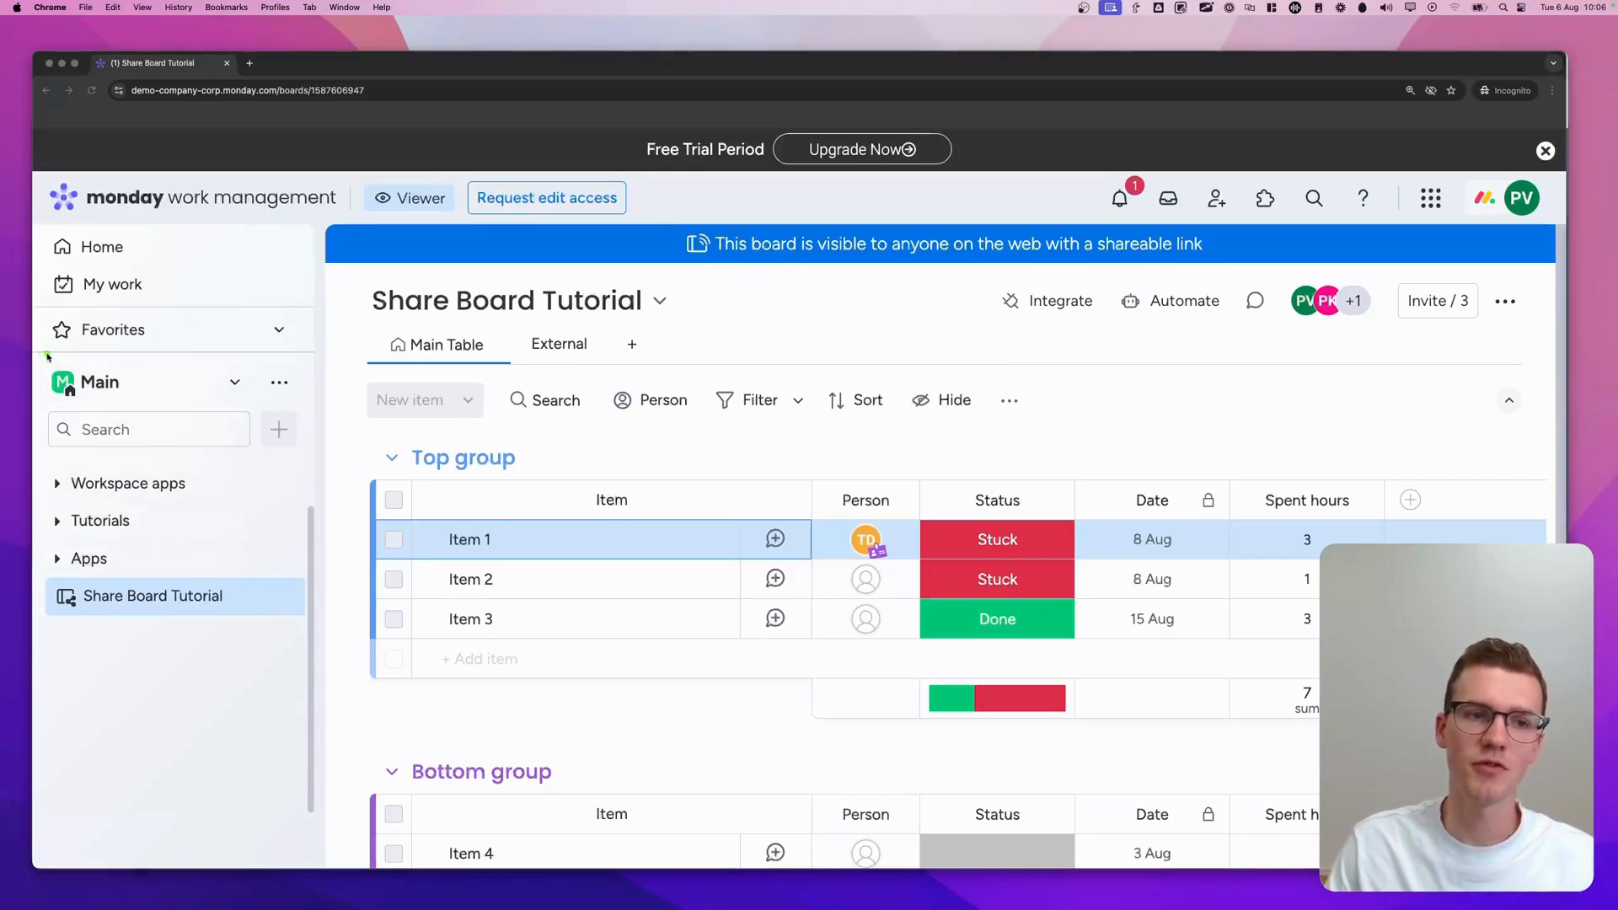
pyautogui.moveTo(46, 356)
pyautogui.mouseDown()
pyautogui.moveTo(301, 464)
pyautogui.moveTo(279, 630)
pyautogui.moveTo(52, 594)
pyautogui.moveTo(43, 322)
pyautogui.mouseUp()
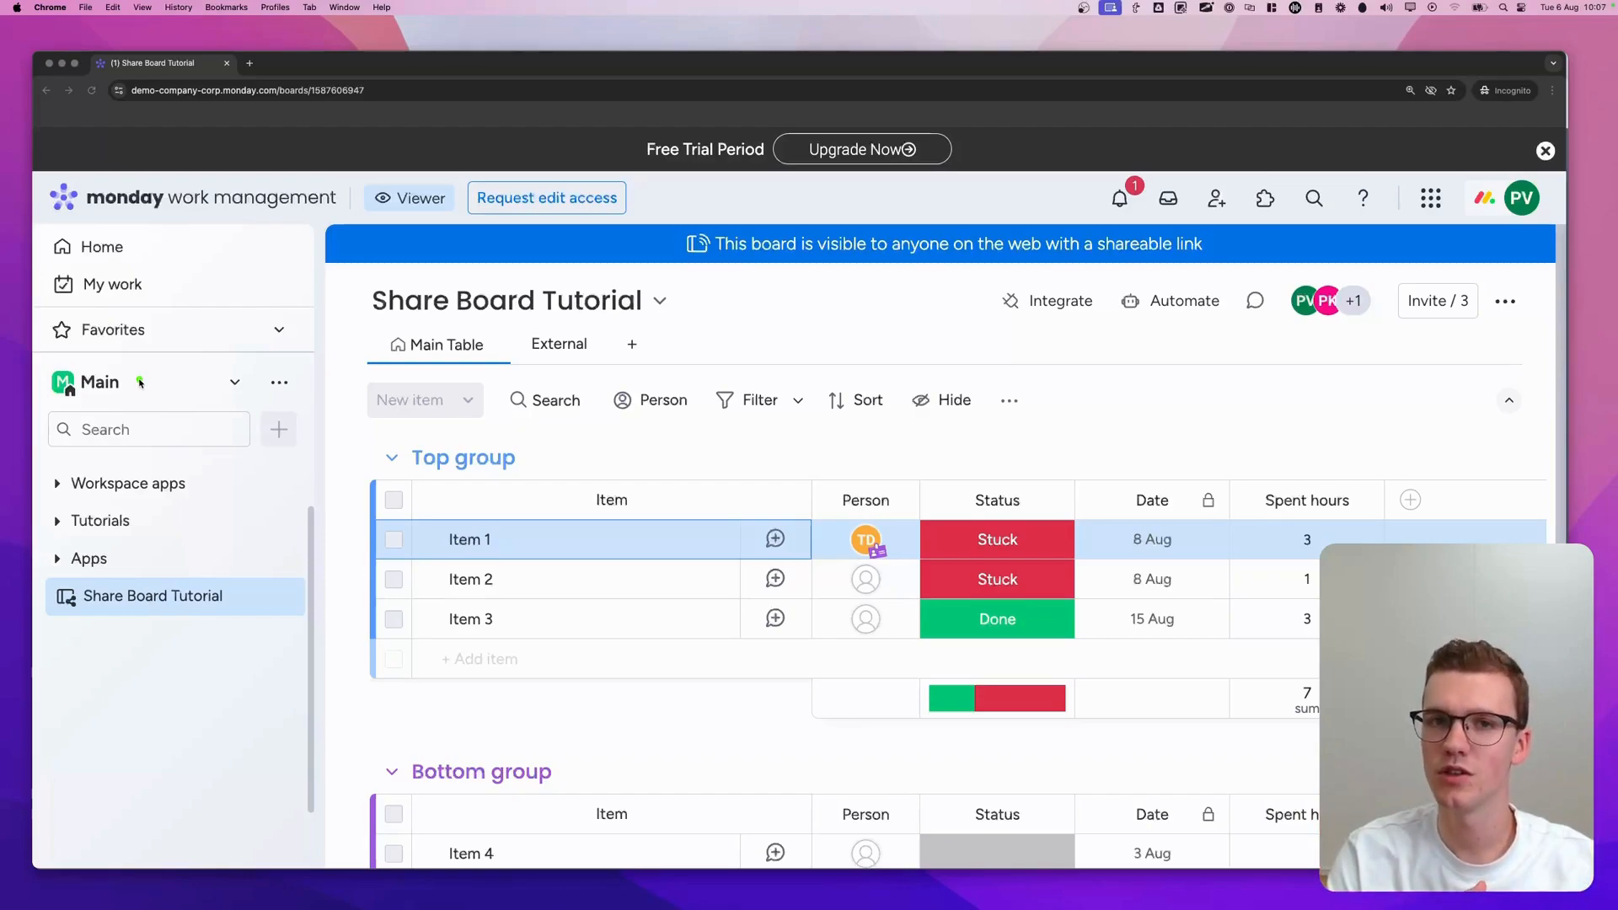
pyautogui.moveTo(46, 396)
pyautogui.mouseDown()
pyautogui.moveTo(292, 404)
pyautogui.moveTo(2, 379)
pyautogui.mouseUp()
pyautogui.moveTo(264, 395); pyautogui.dragTo(289, 363)
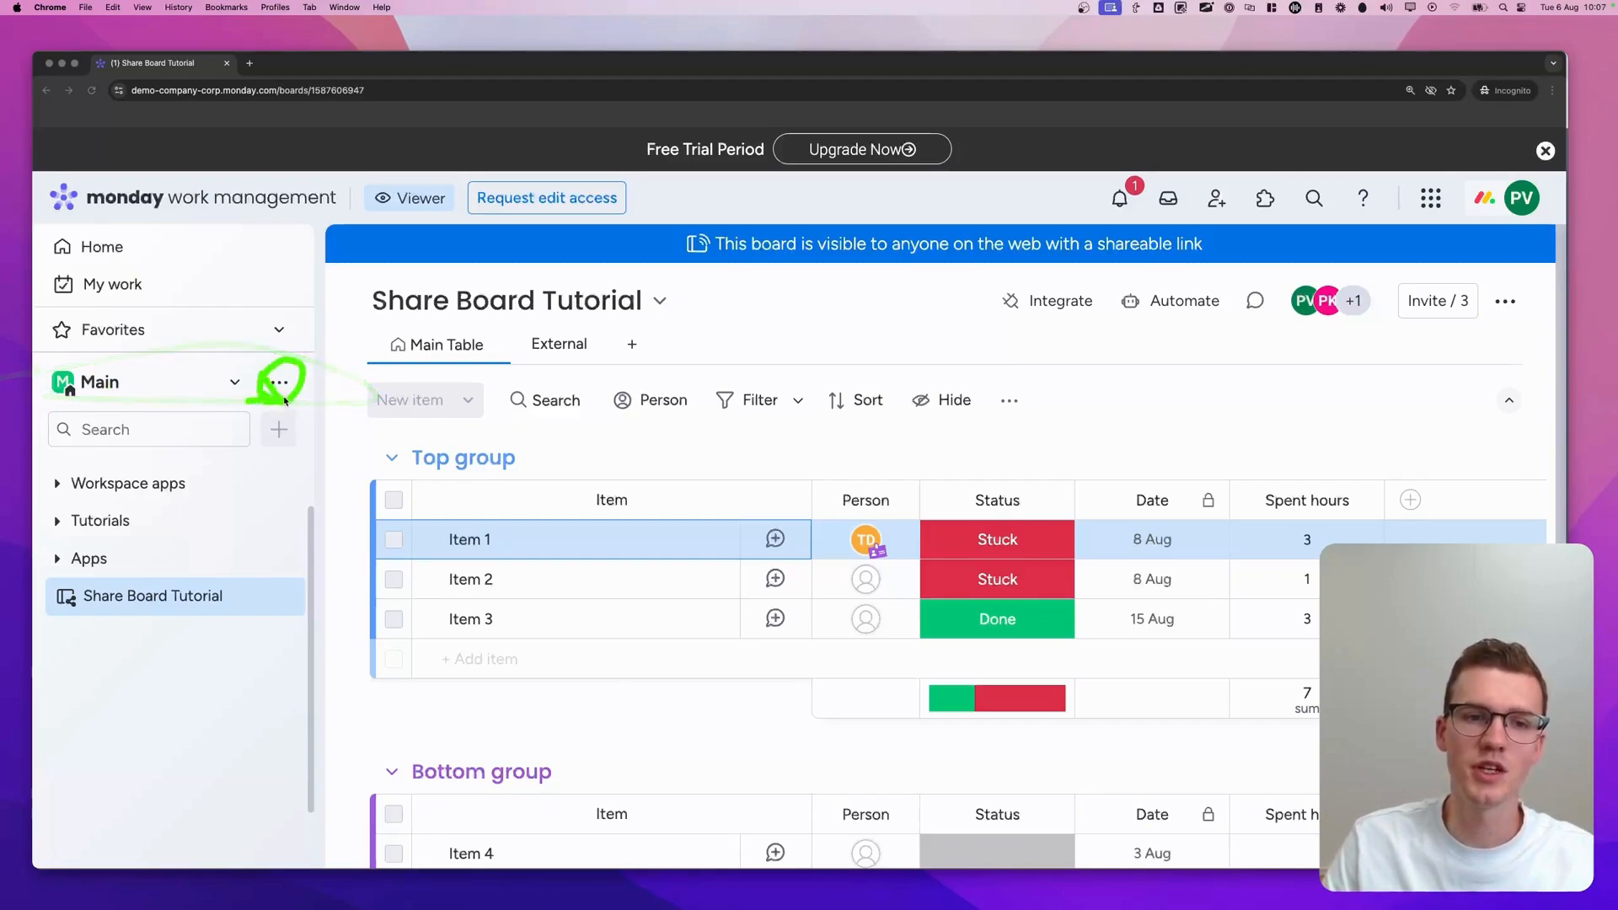
# Step: Dismiss the Main workspace options list and the board sharing settings
pyautogui.click(279, 383)
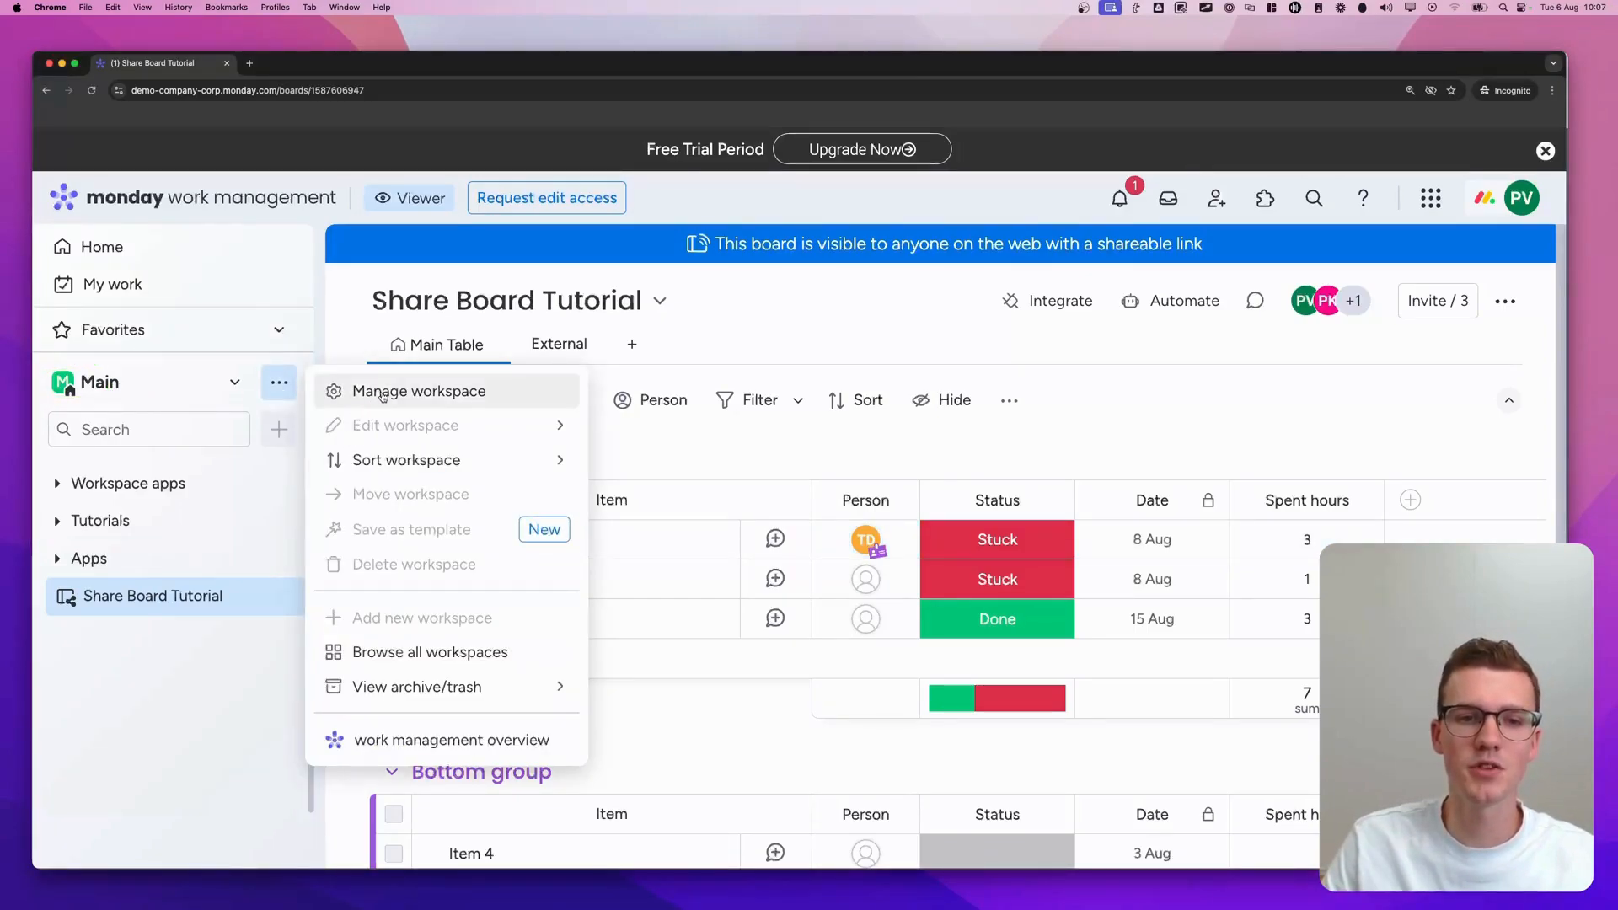
pyautogui.press('Escape')
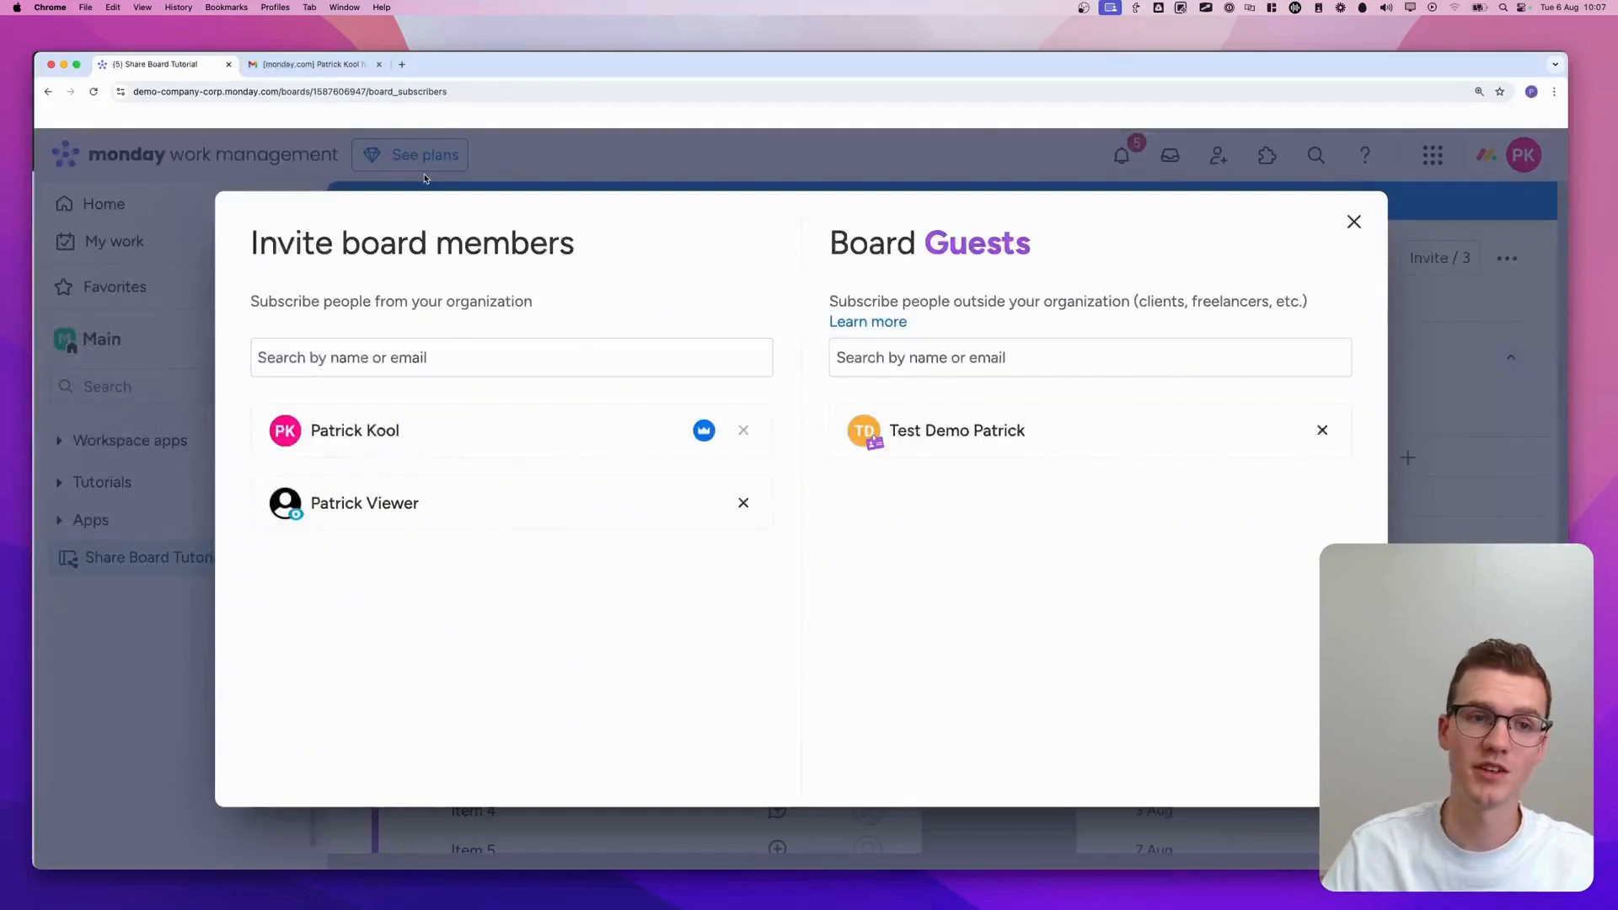
pyautogui.click(210, 265)
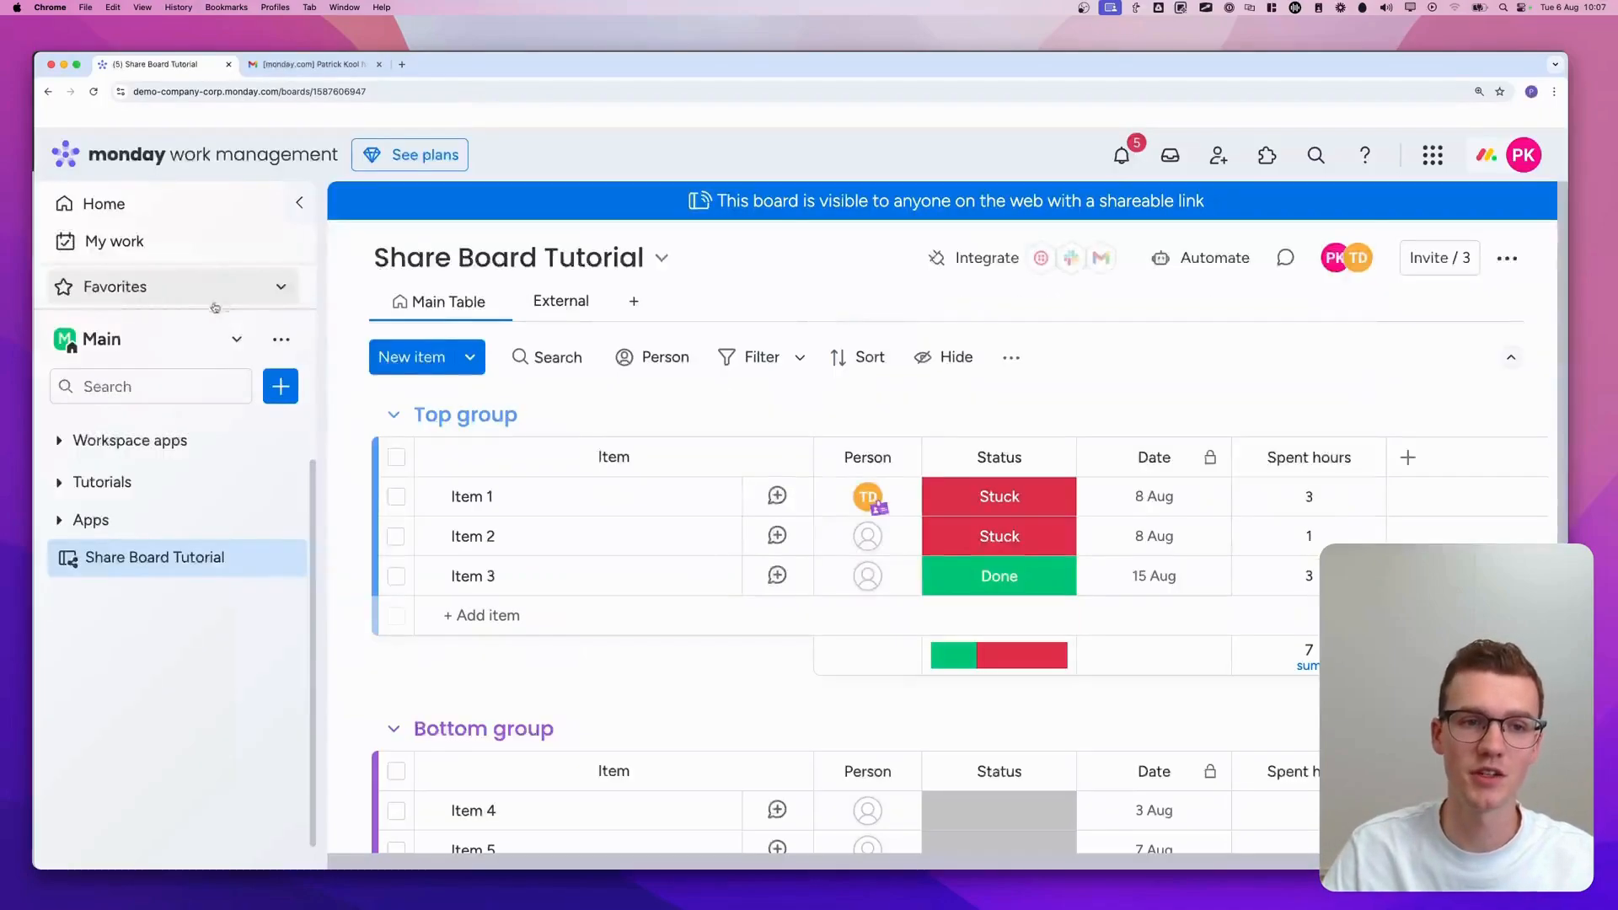
pyautogui.click(284, 342)
pyautogui.click(421, 346)
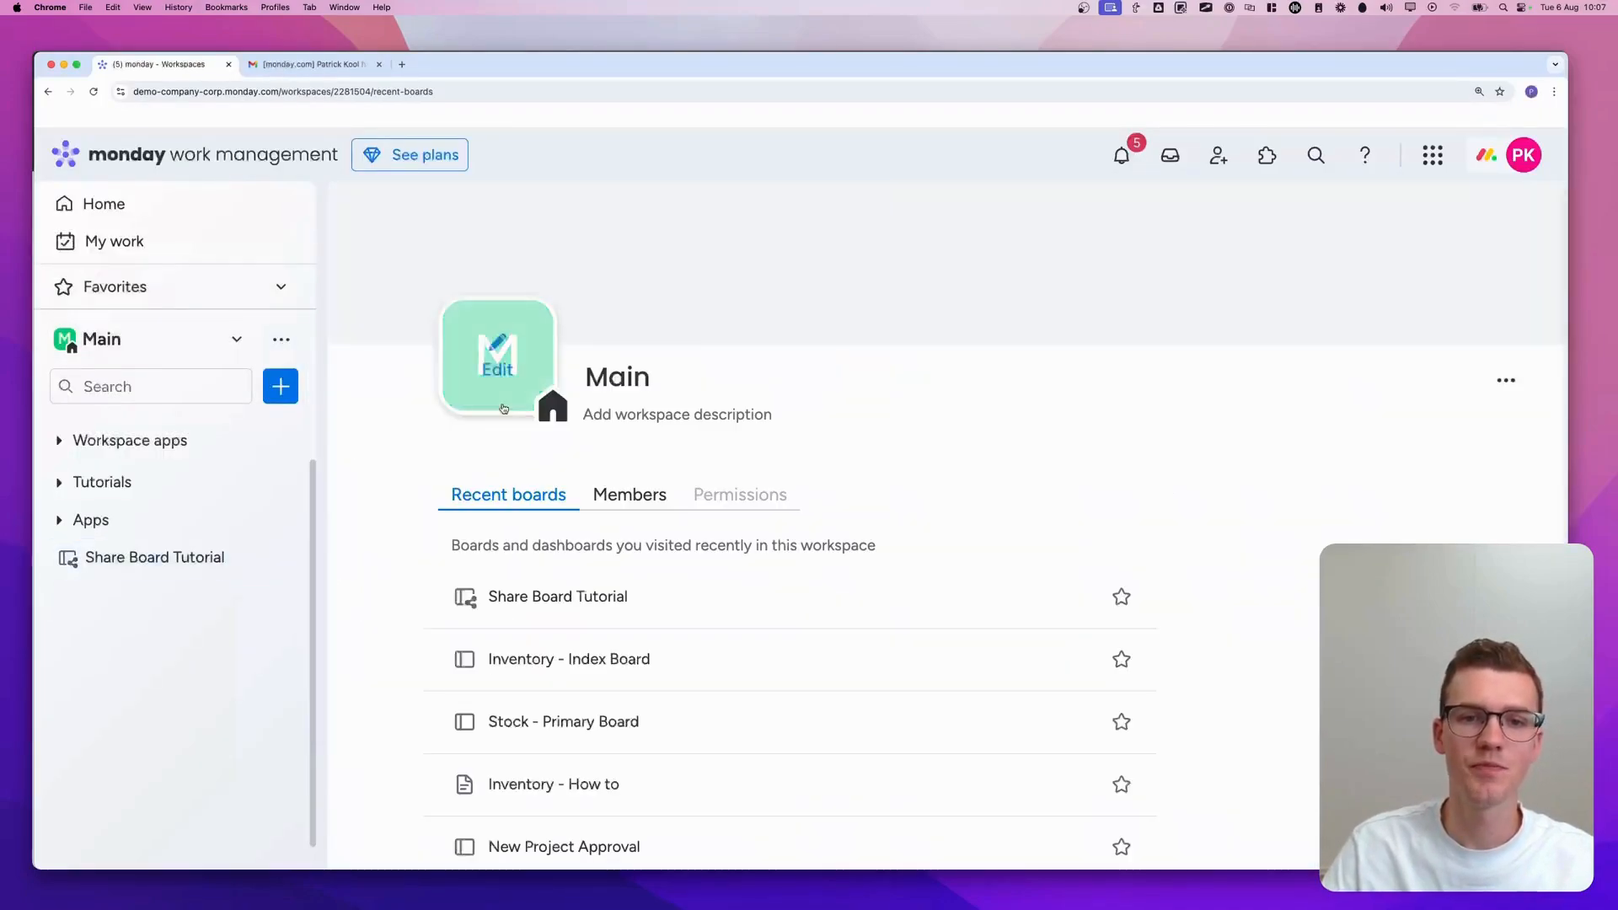
pyautogui.click(607, 493)
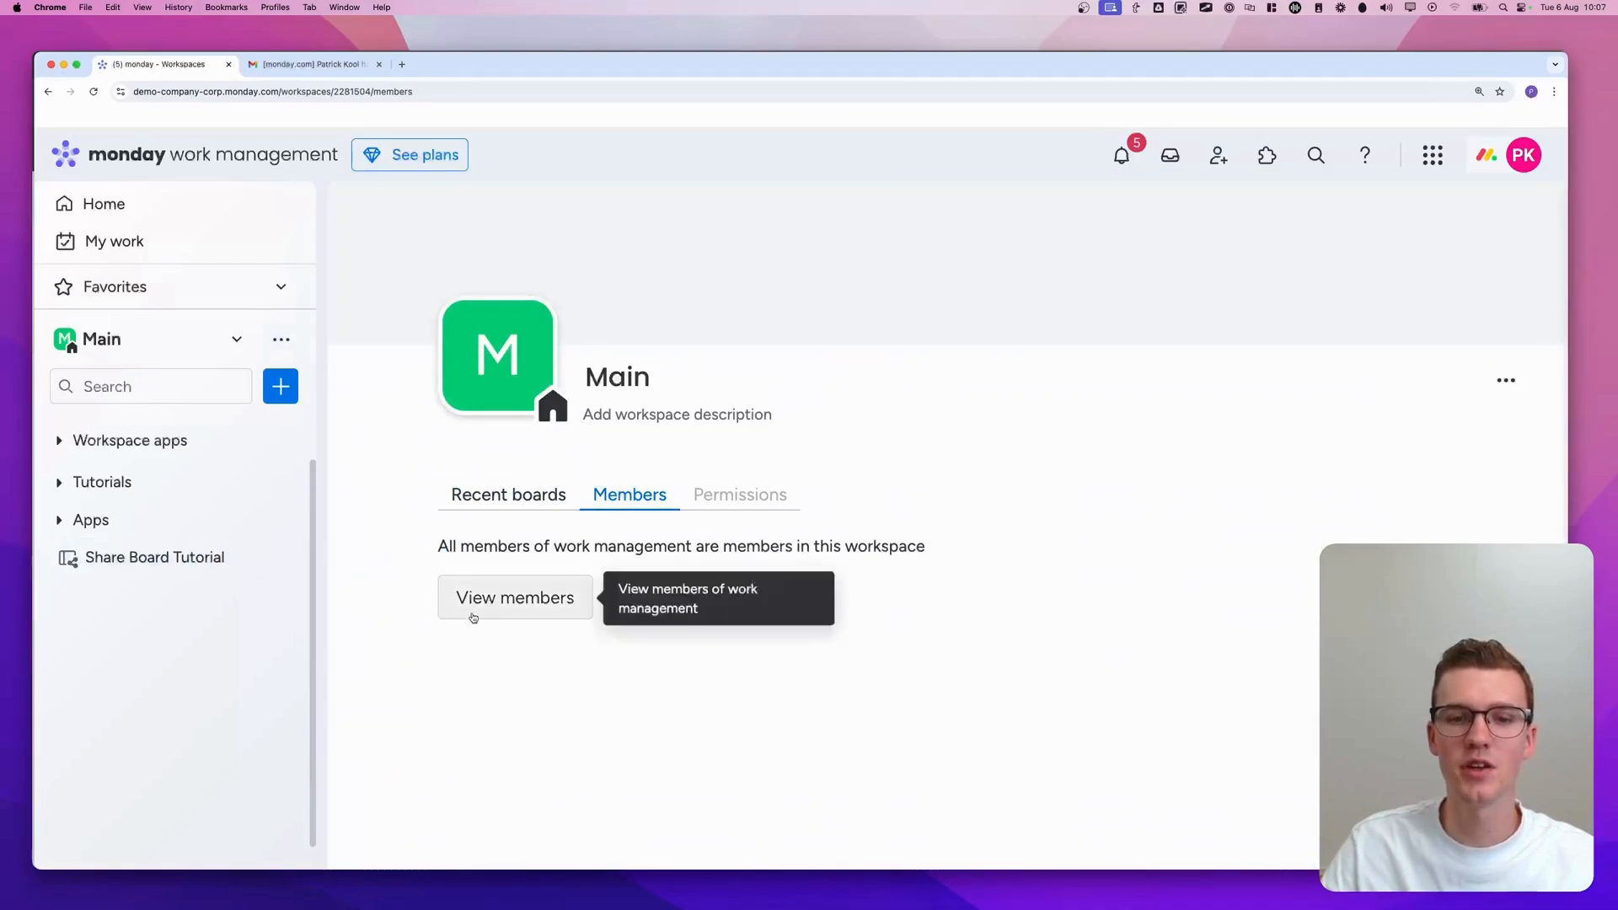
pyautogui.click(504, 599)
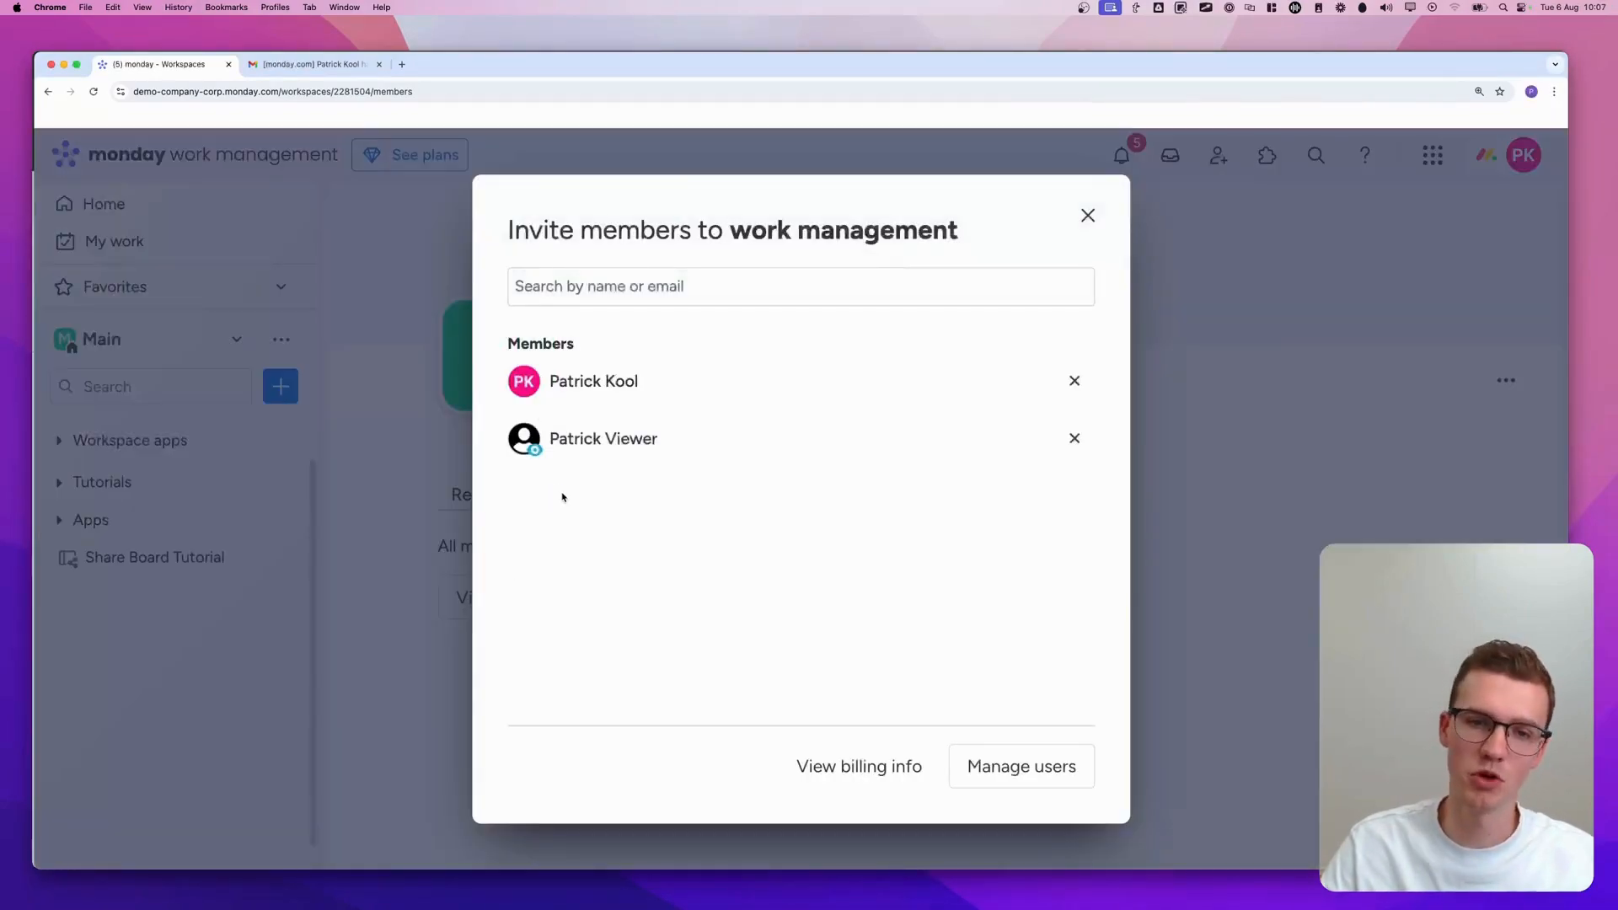
pyautogui.hotkey('ctrl', 'a')
pyautogui.moveTo(505, 465)
pyautogui.mouseDown()
pyautogui.moveTo(509, 336)
pyautogui.moveTo(719, 500)
pyautogui.mouseUp()
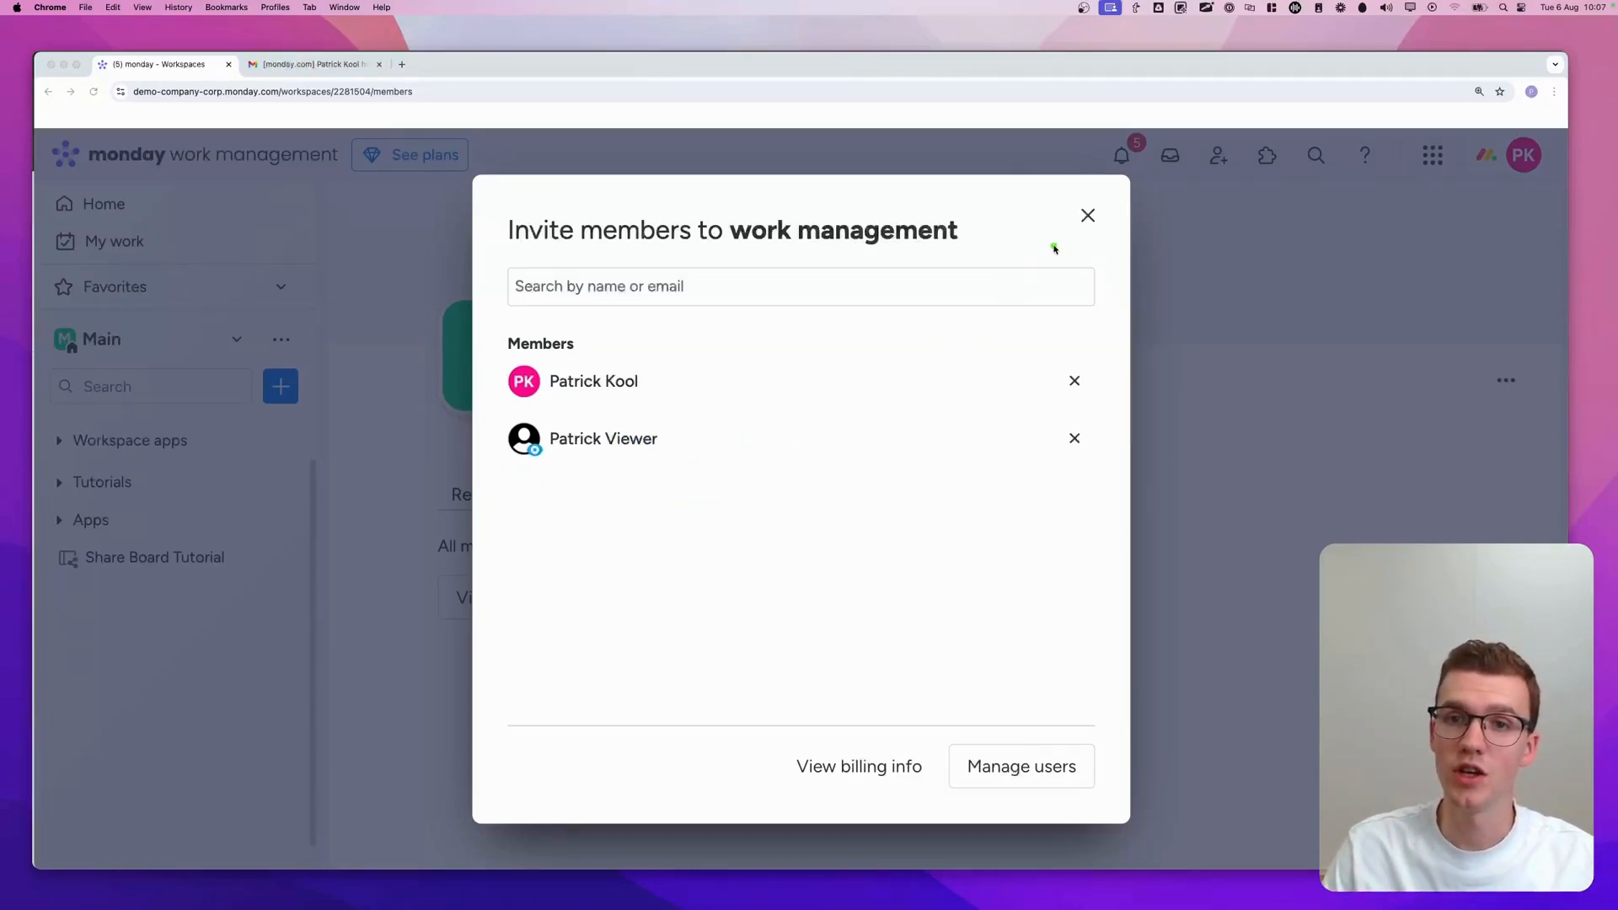
pyautogui.click(1088, 219)
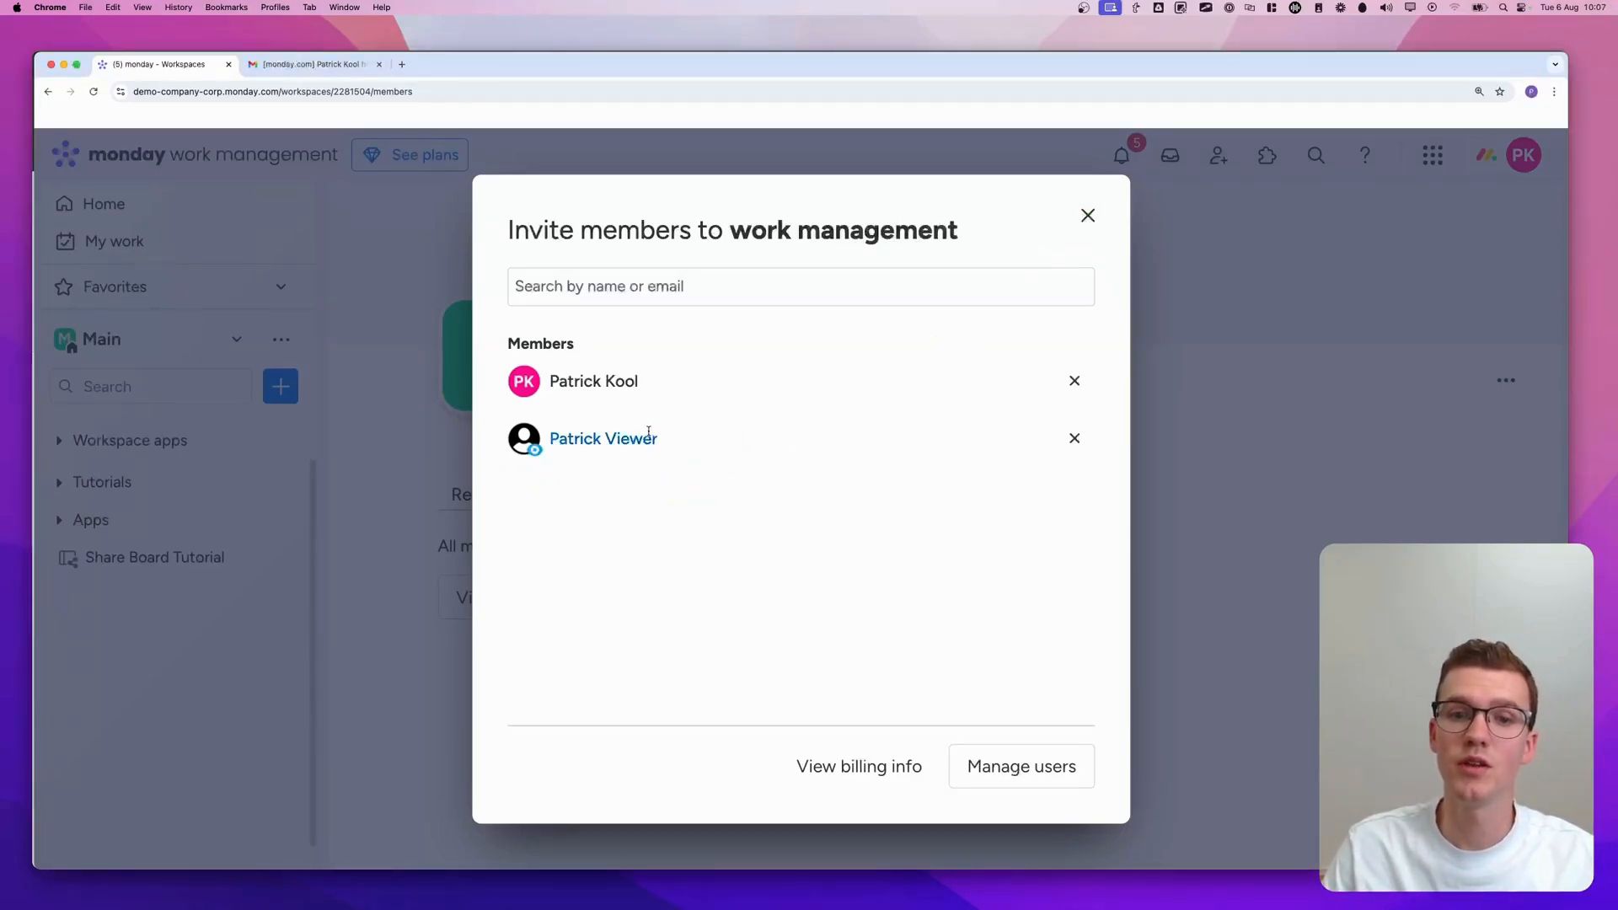
pyautogui.click(1089, 217)
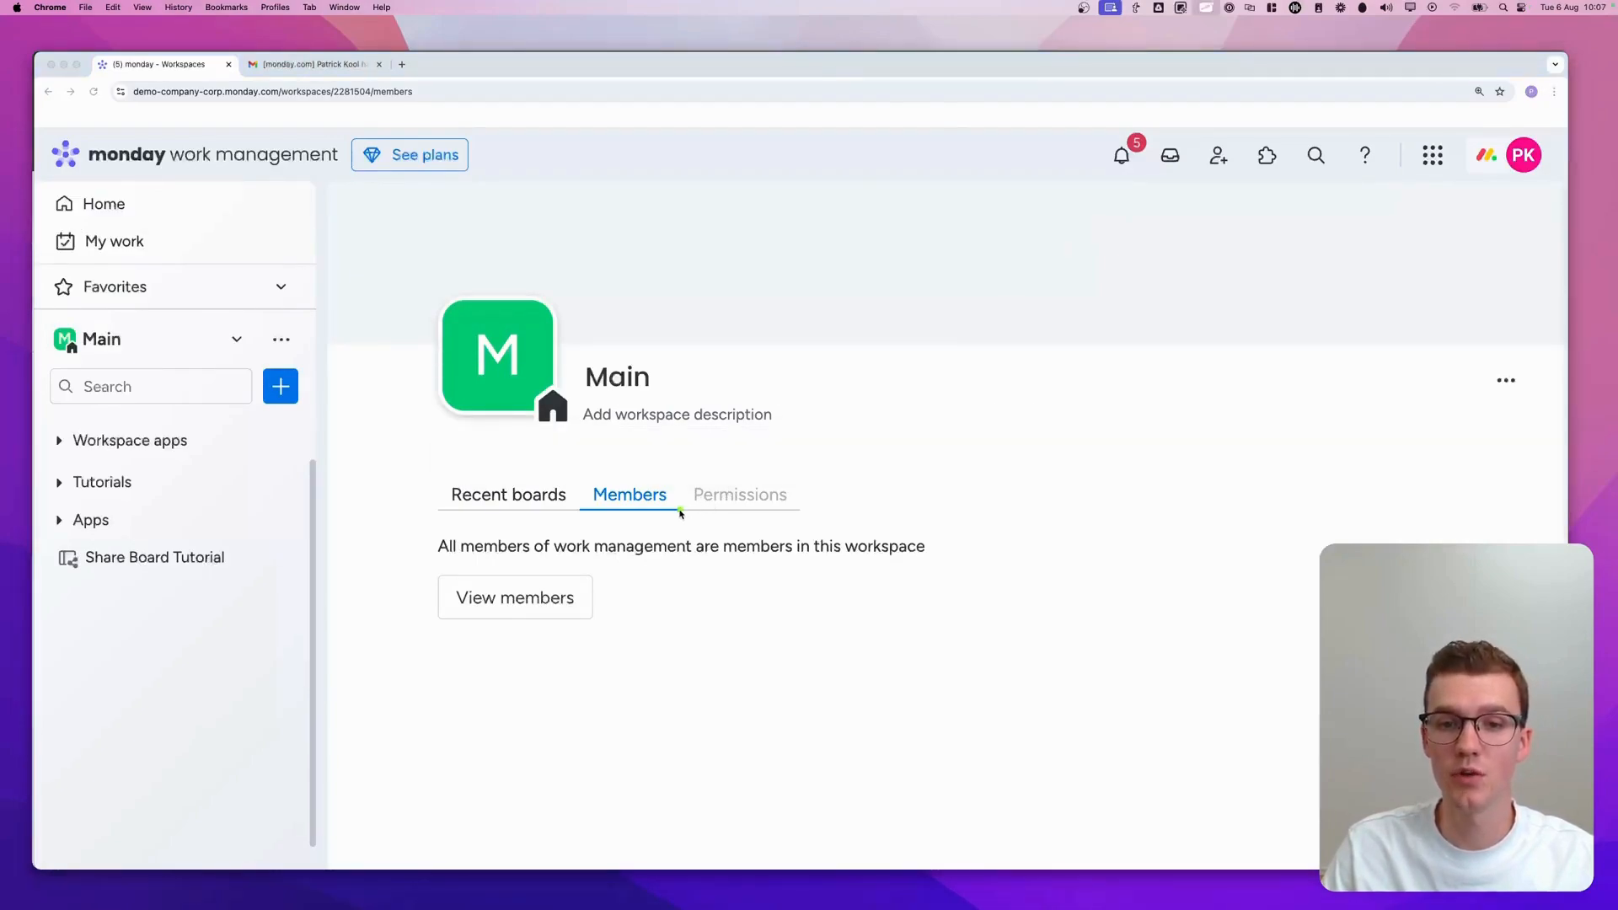
pyautogui.moveTo(744, 463)
pyautogui.mouseDown()
pyautogui.moveTo(687, 482)
pyautogui.moveTo(661, 552)
pyautogui.mouseUp()
# Step: Select Workspace non-member under Default workspace roles in the 'Delete me later' workspace permissions
pyautogui.press('Escape')
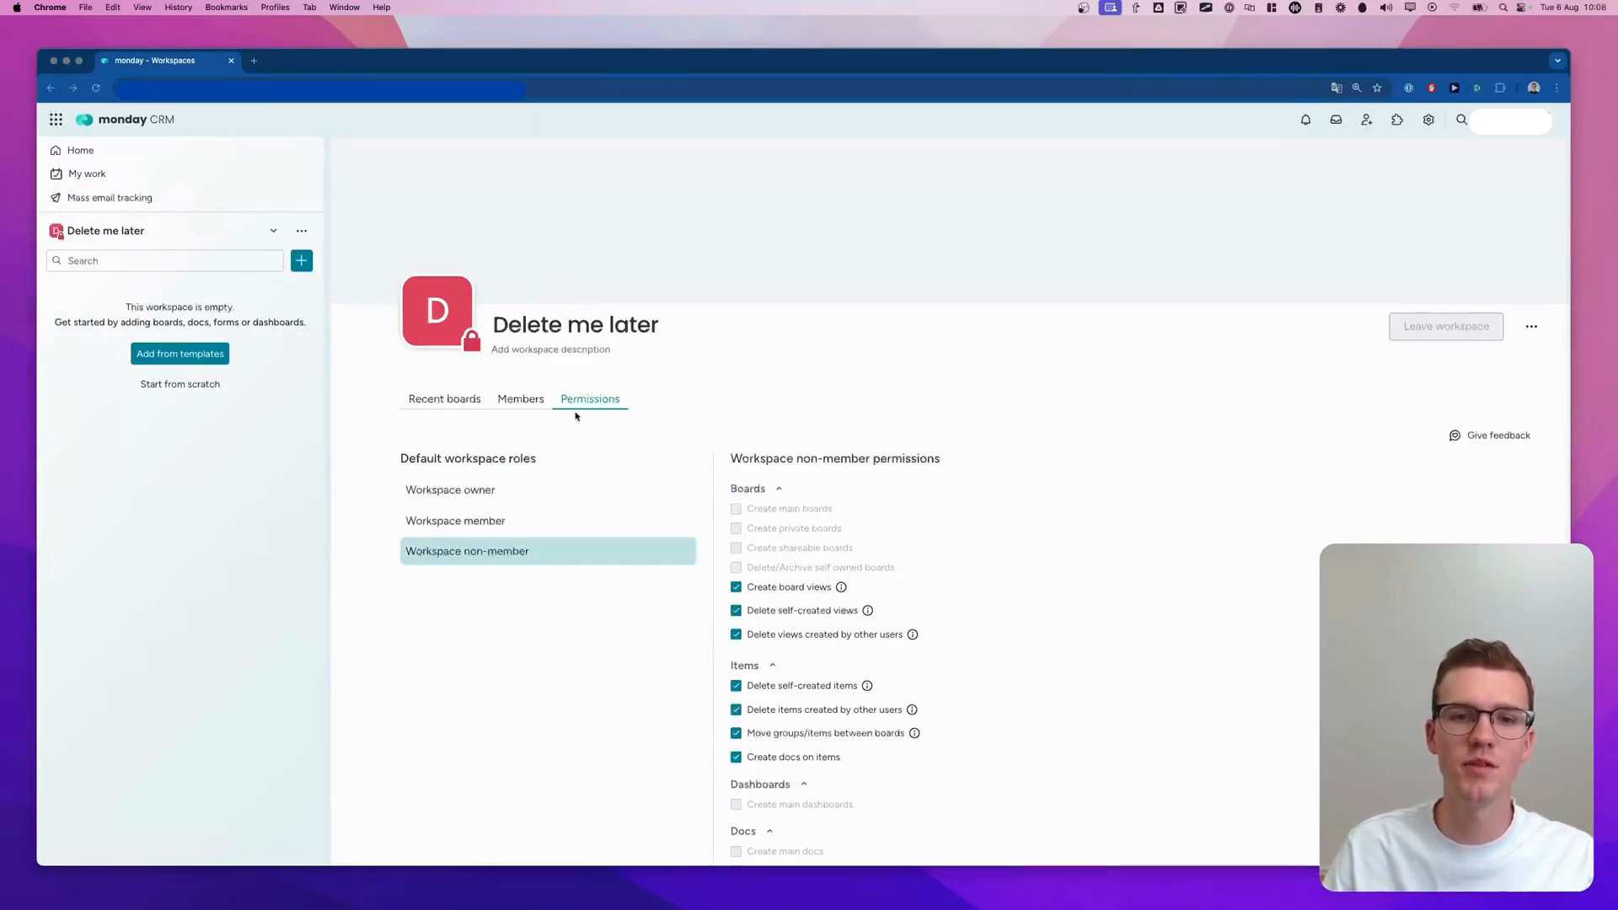
pyautogui.moveTo(551, 411)
pyautogui.mouseDown()
pyautogui.moveTo(517, 407)
pyautogui.moveTo(654, 411)
pyautogui.mouseUp()
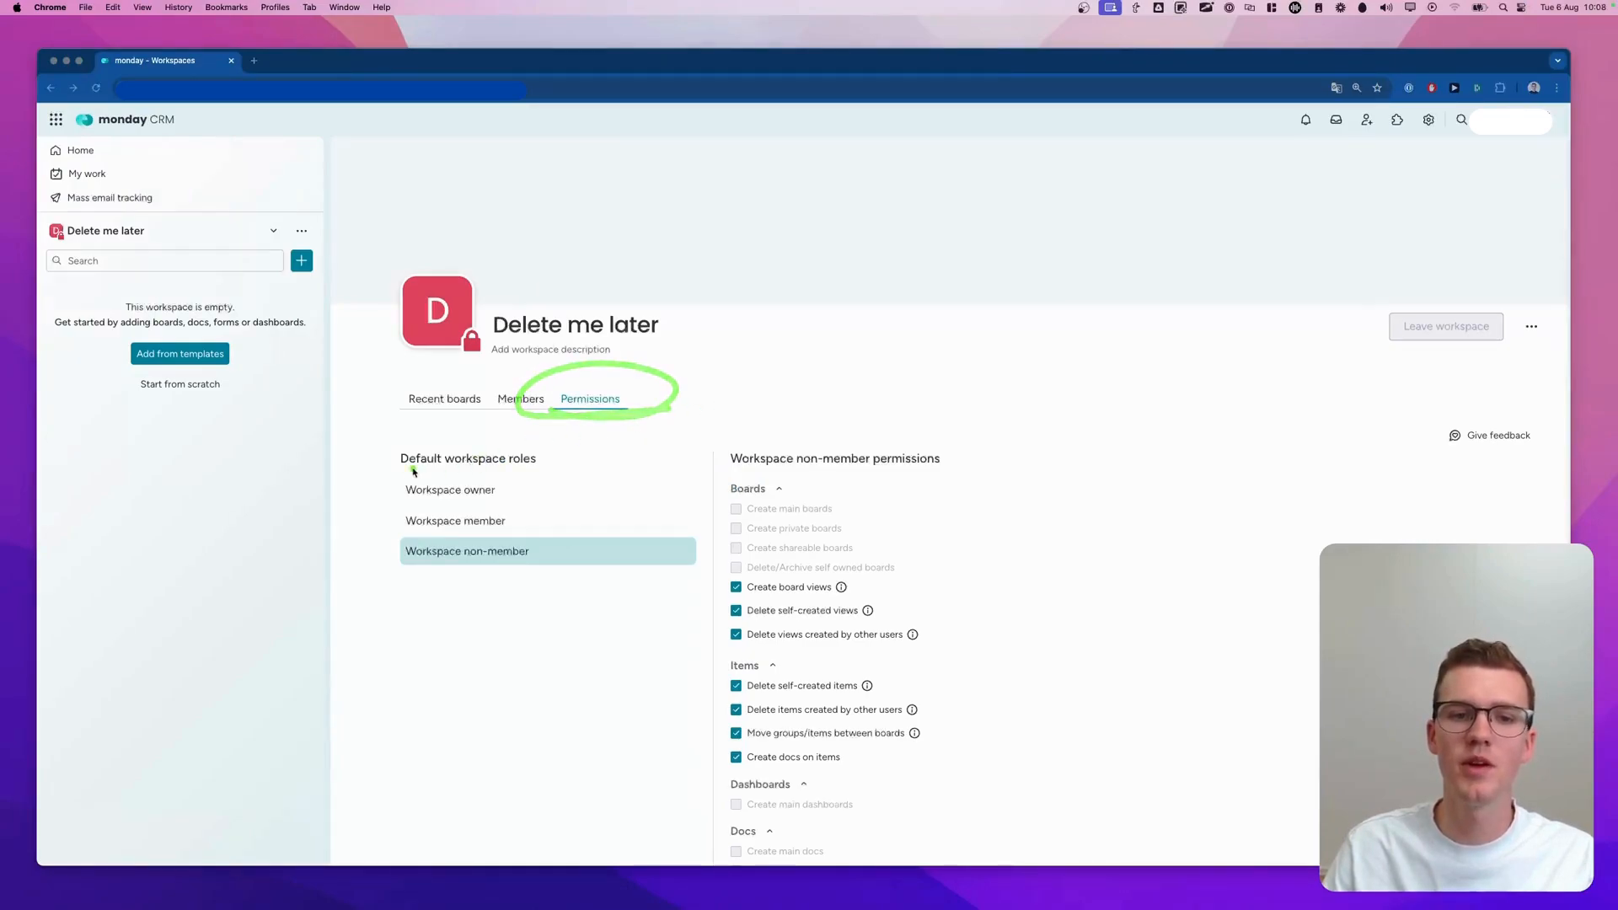
pyautogui.moveTo(395, 471)
pyautogui.mouseDown()
pyautogui.moveTo(414, 472)
pyautogui.moveTo(380, 580)
pyautogui.moveTo(479, 590)
pyautogui.mouseUp()
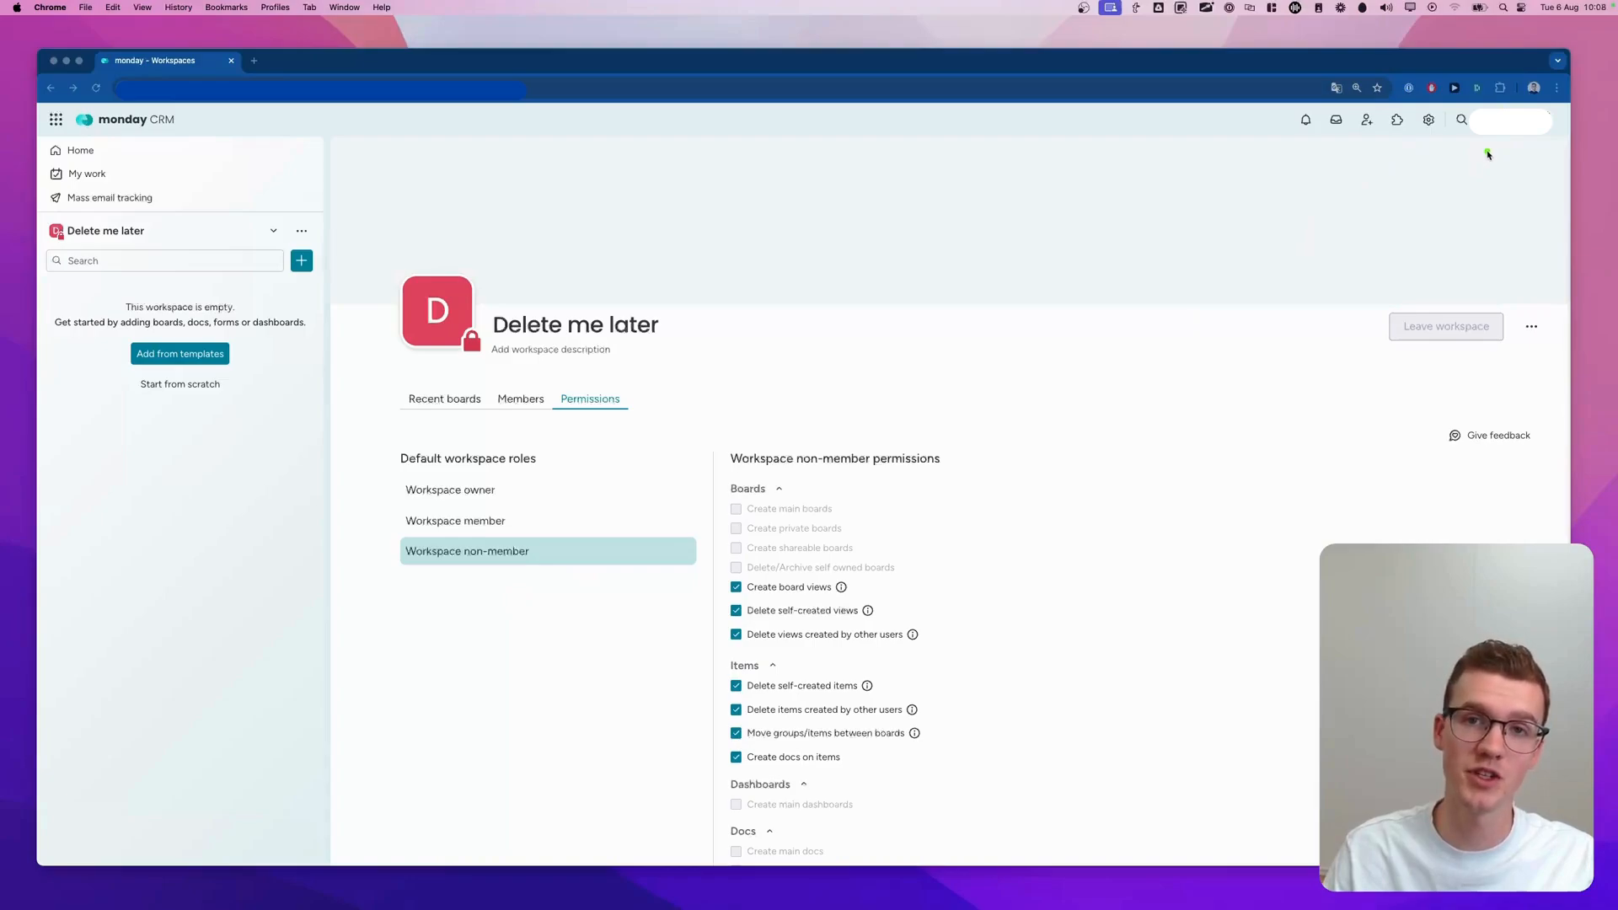
pyautogui.moveTo(1347, 269)
pyautogui.mouseDown()
pyautogui.moveTo(1535, 141)
pyautogui.moveTo(1559, 167)
pyautogui.mouseUp()
pyautogui.press('Escape')
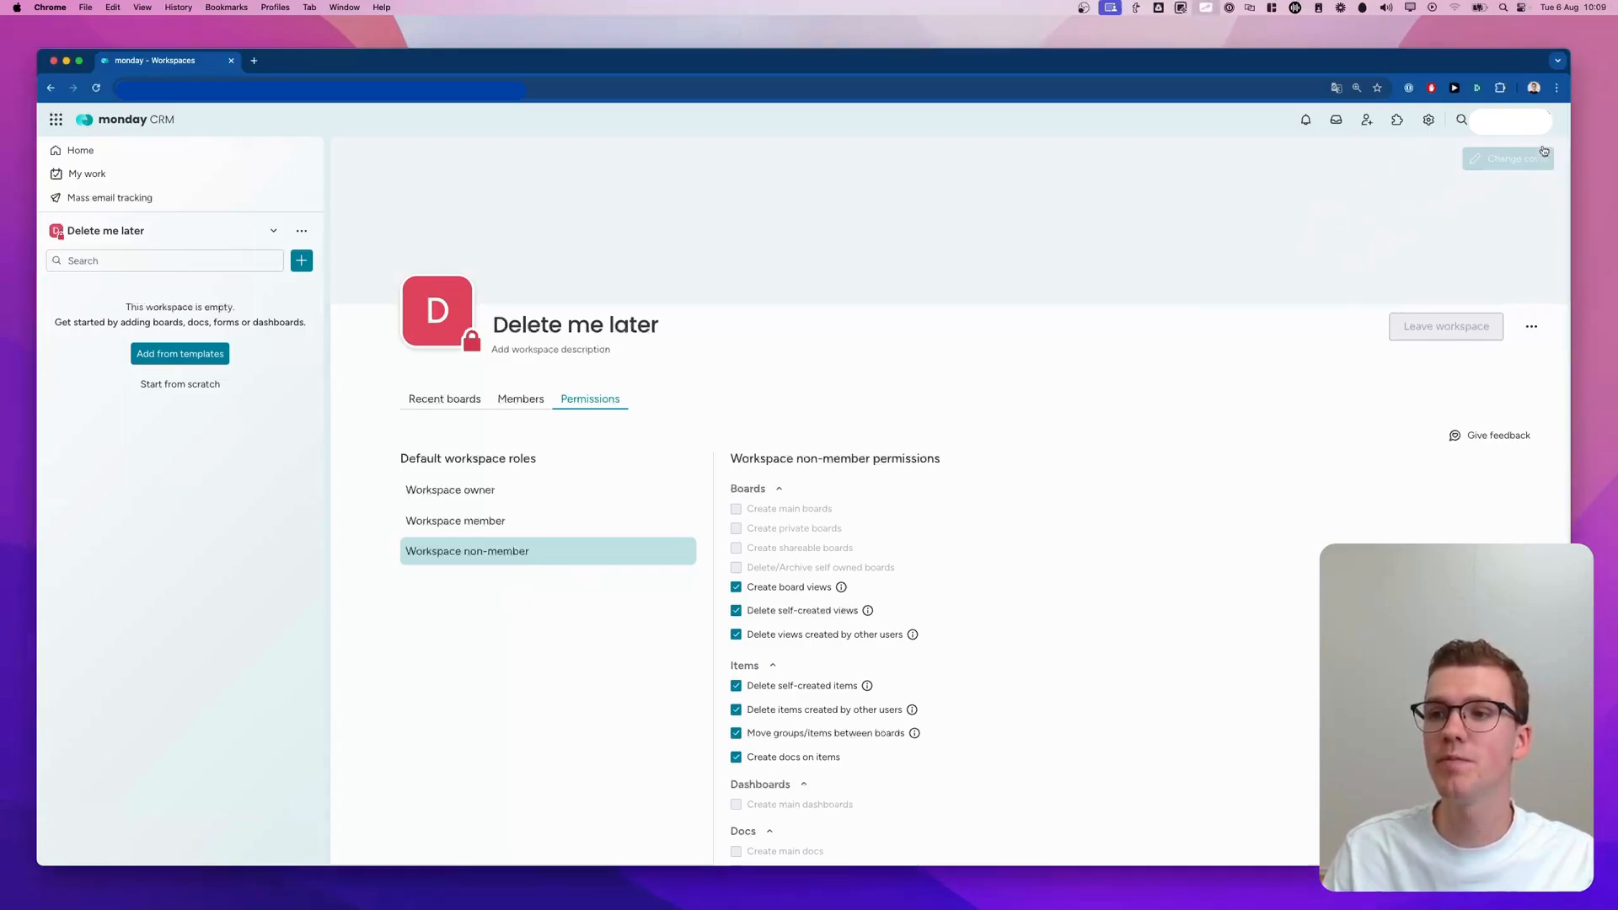
# Step: Go to Administration from the account menu and open its Permissions settings
pyautogui.click(1541, 121)
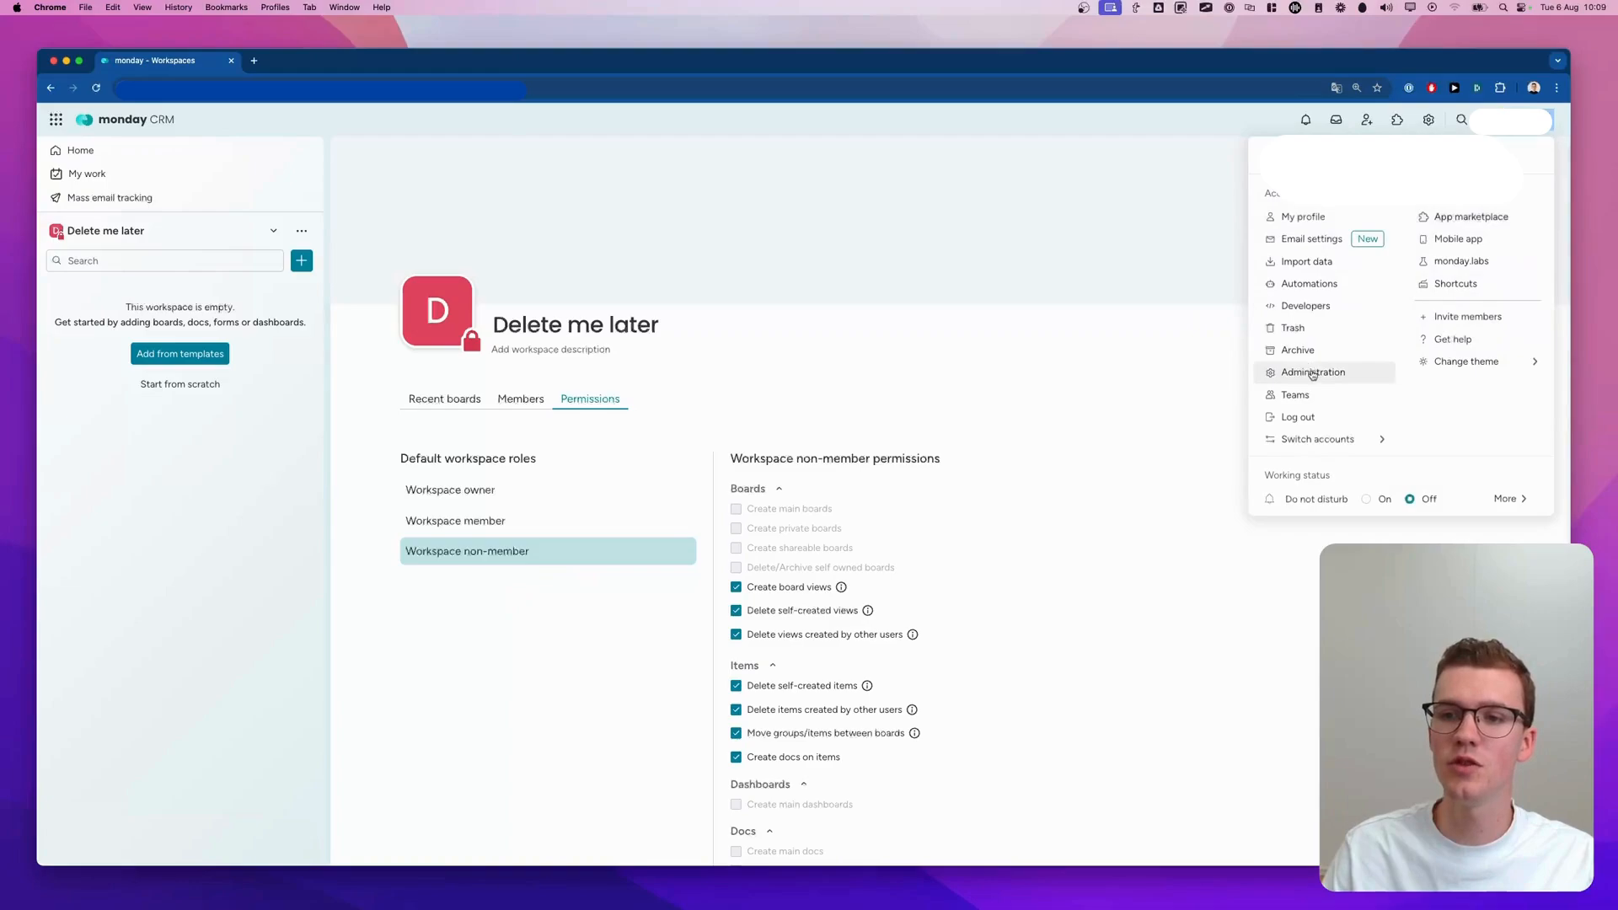
pyautogui.click(1311, 367)
pyautogui.hotkey('ctrl', 'a')
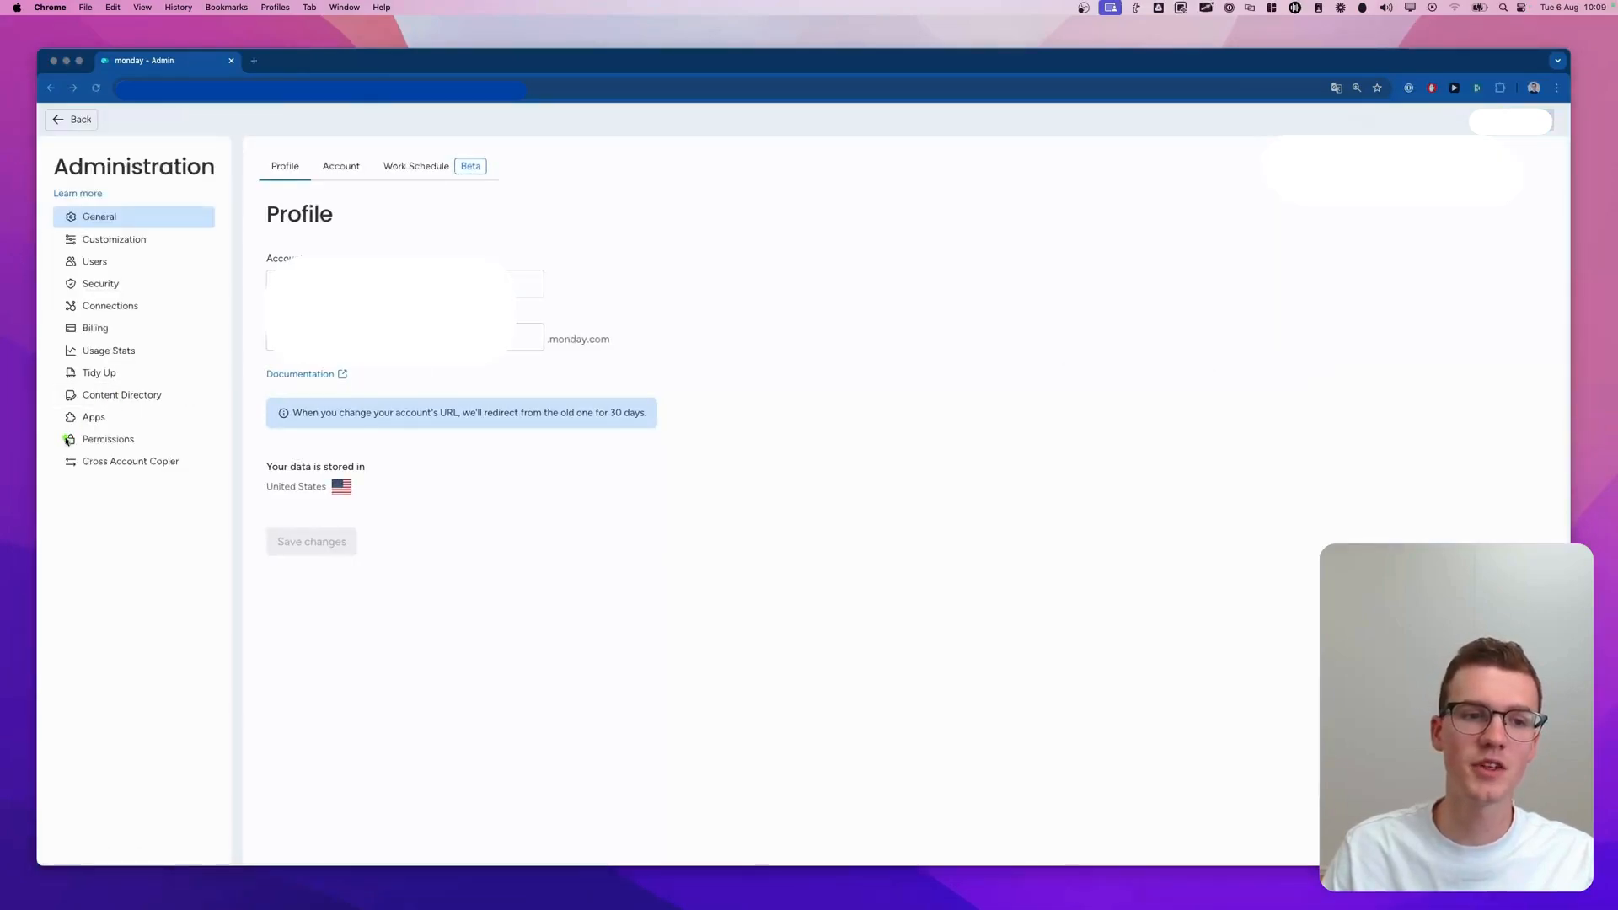
pyautogui.moveTo(67, 440)
pyautogui.mouseDown()
pyautogui.moveTo(173, 448)
pyautogui.moveTo(67, 432)
pyautogui.mouseUp()
pyautogui.press('Escape')
pyautogui.click(115, 441)
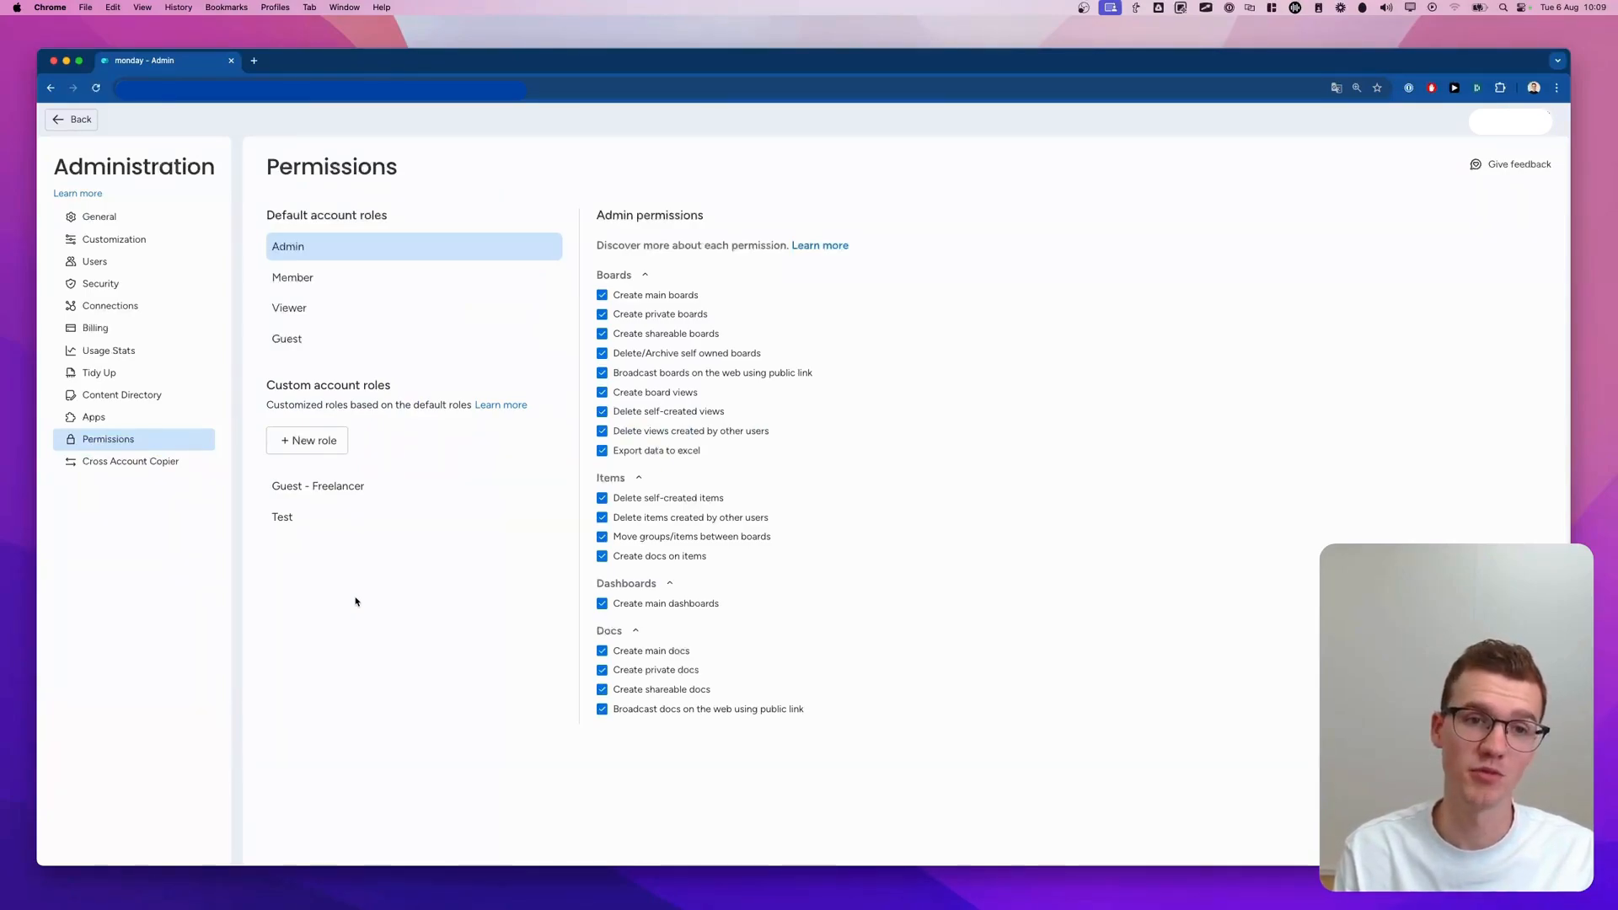
# Step: Show the permissions of the default Viewer account role
pyautogui.hotkey('ctrl', 'a')
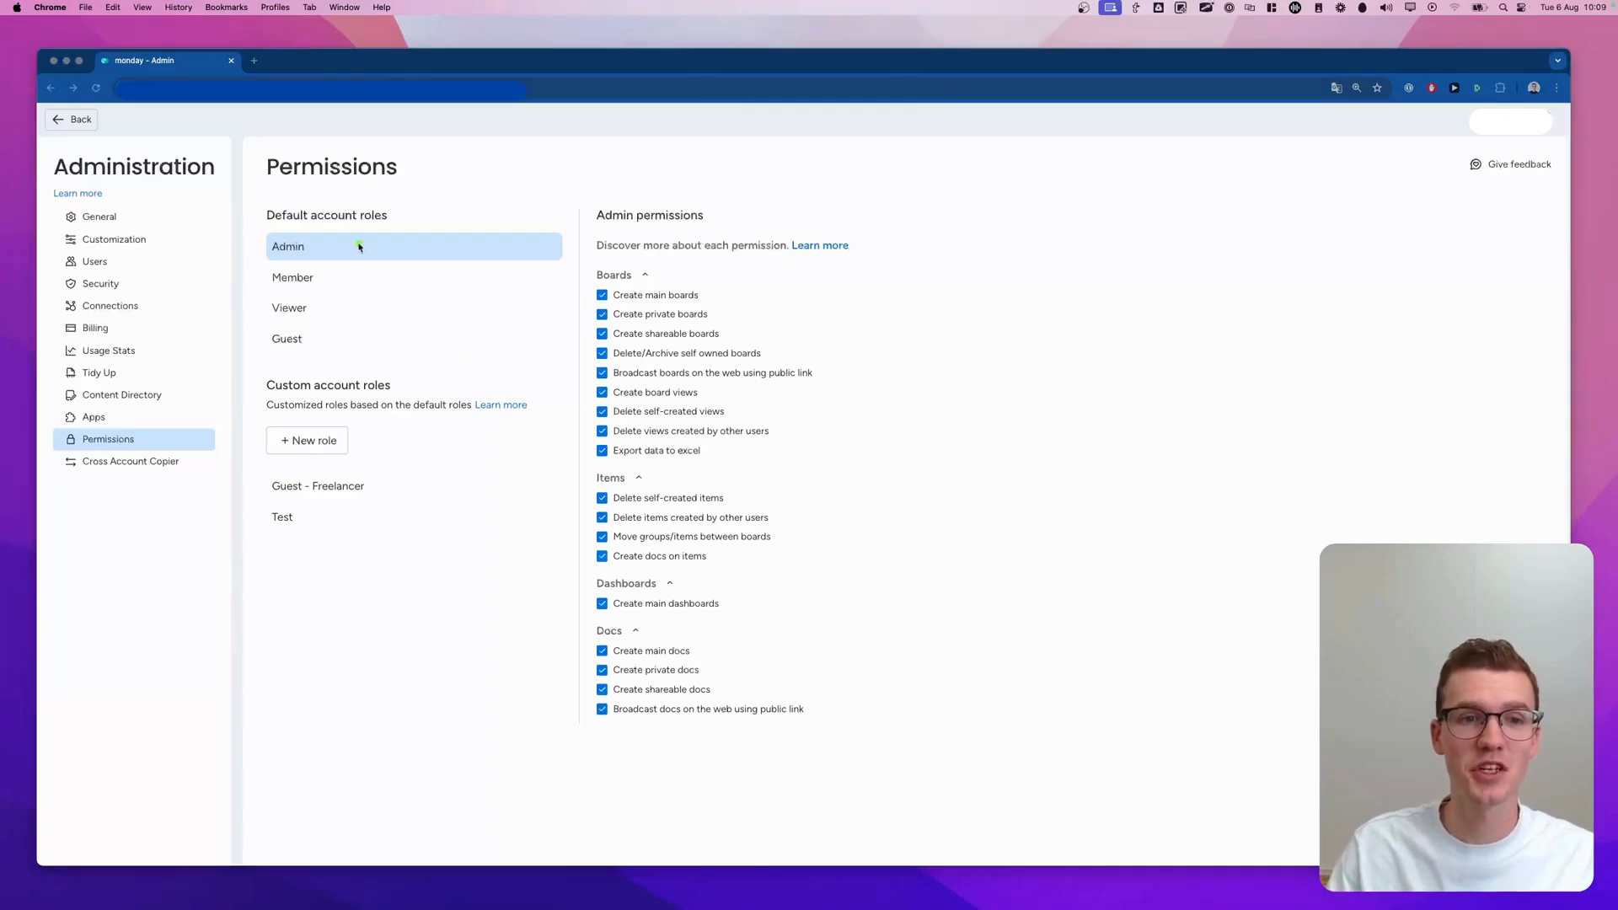
pyautogui.moveTo(237, 241)
pyautogui.mouseDown()
pyautogui.moveTo(250, 328)
pyautogui.moveTo(284, 368)
pyautogui.mouseUp()
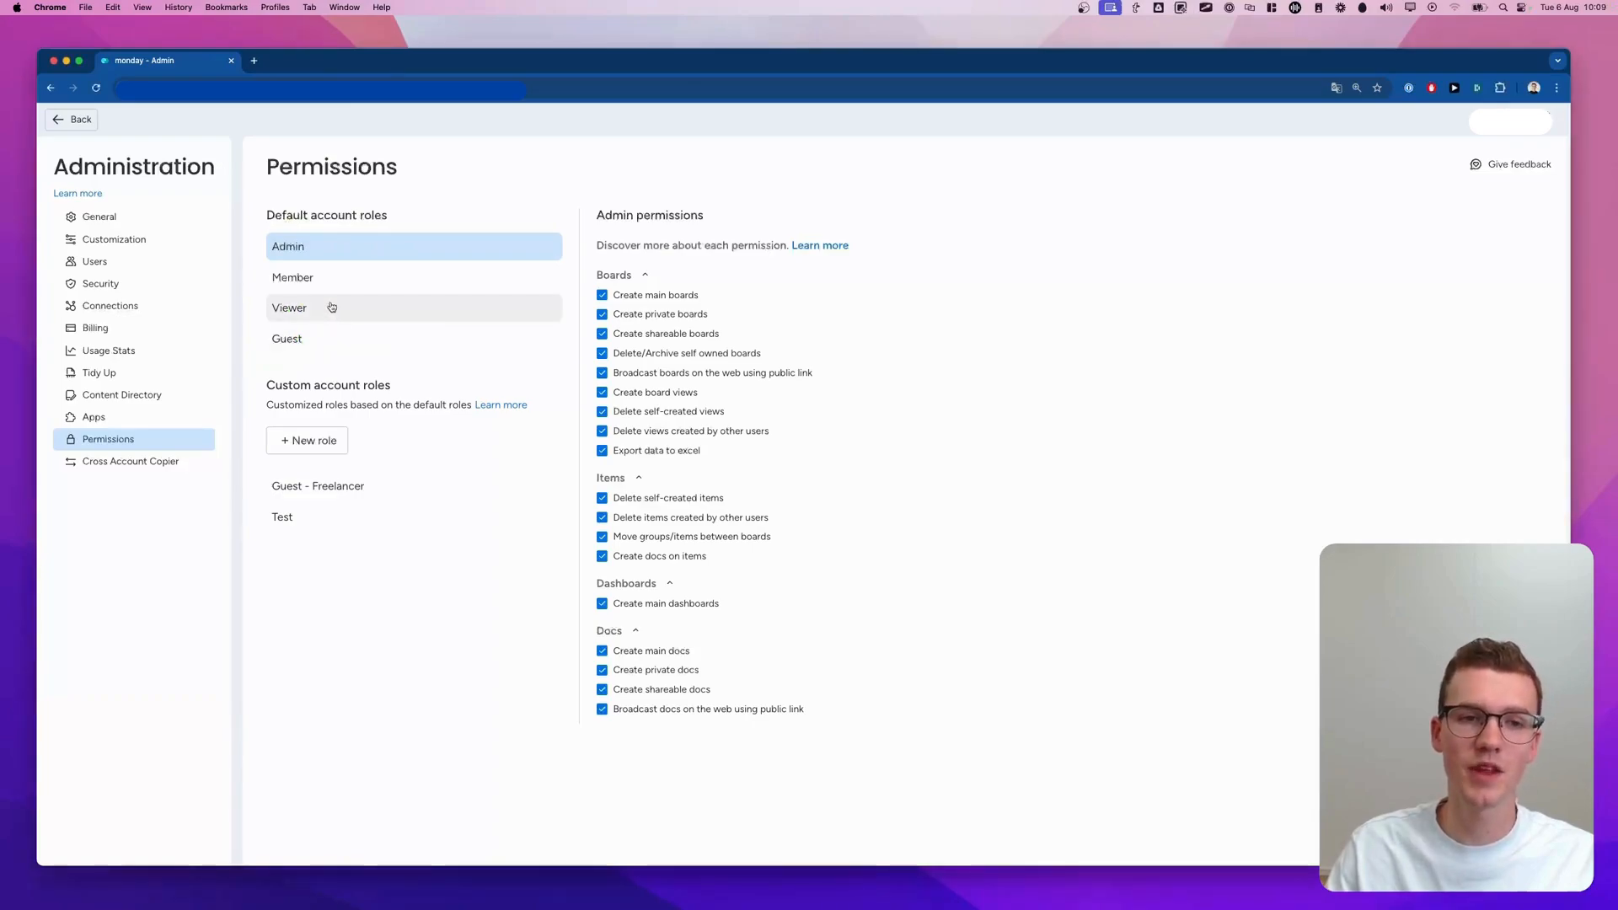
pyautogui.click(369, 314)
pyautogui.scroll(-10, 690, 392)
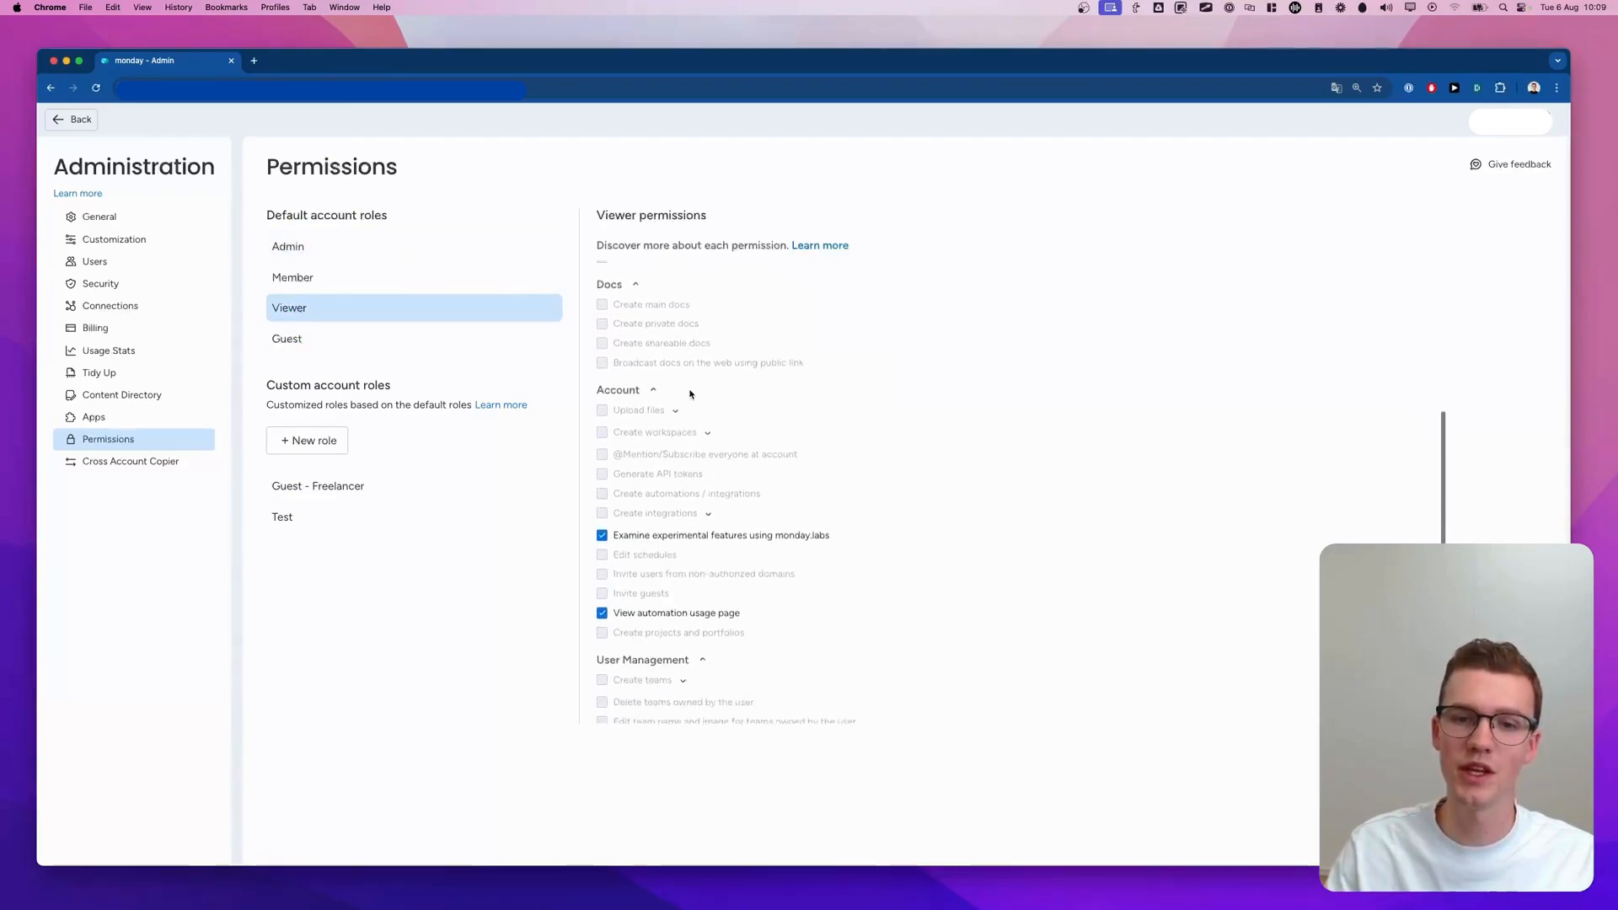
pyautogui.scroll(10, 690, 394)
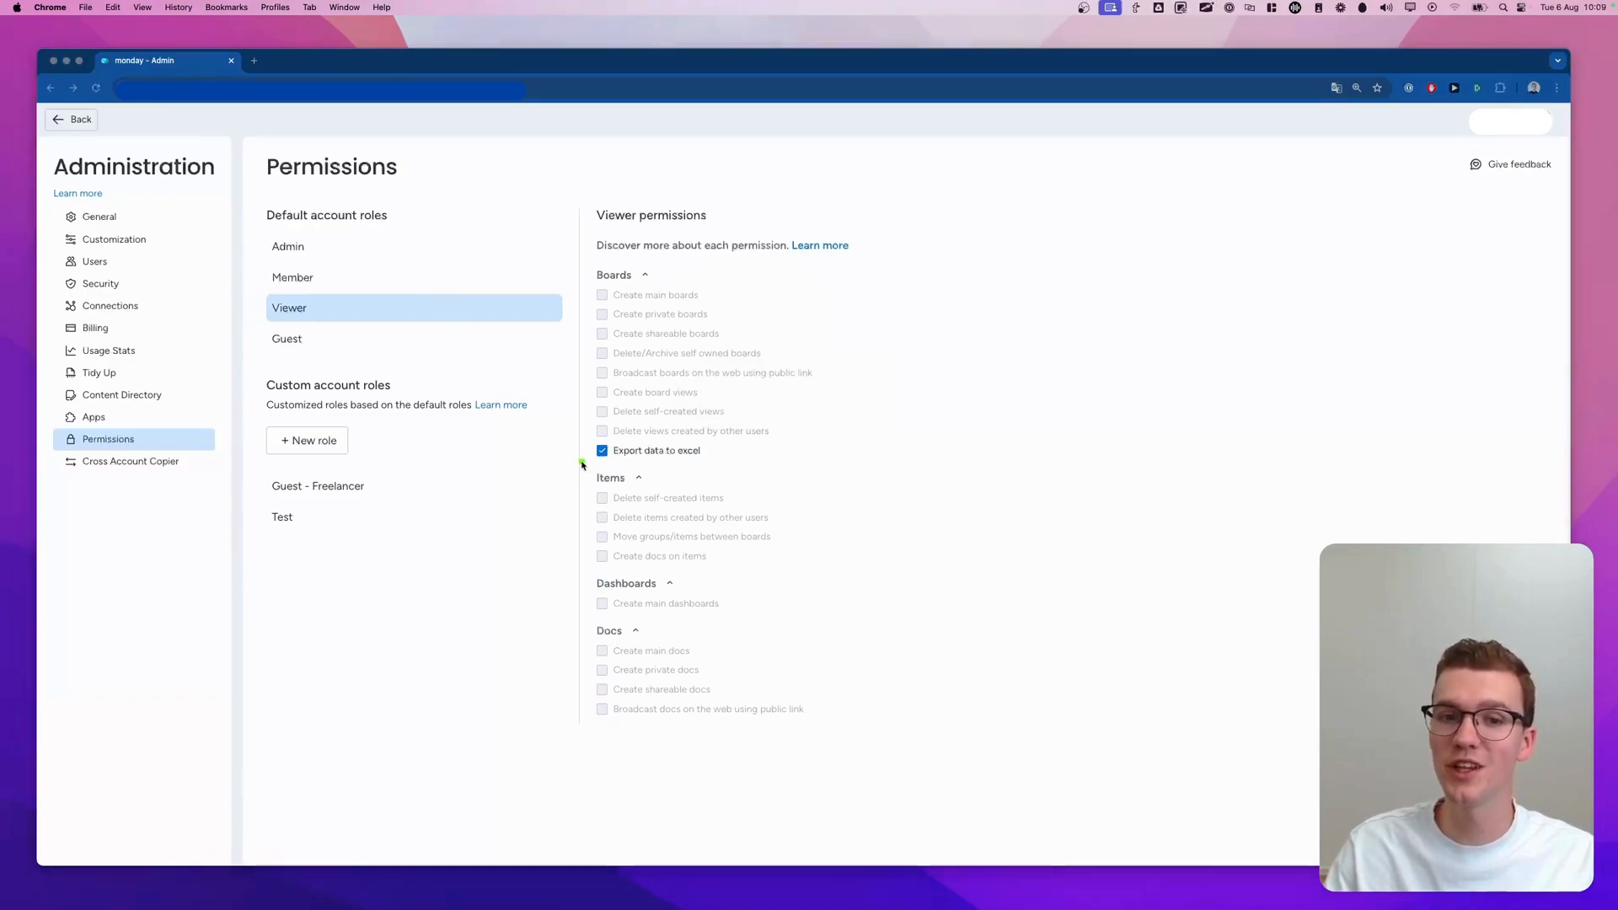
pyautogui.moveTo(581, 460)
pyautogui.mouseDown()
pyautogui.moveTo(797, 453)
pyautogui.moveTo(690, 477)
pyautogui.mouseUp()
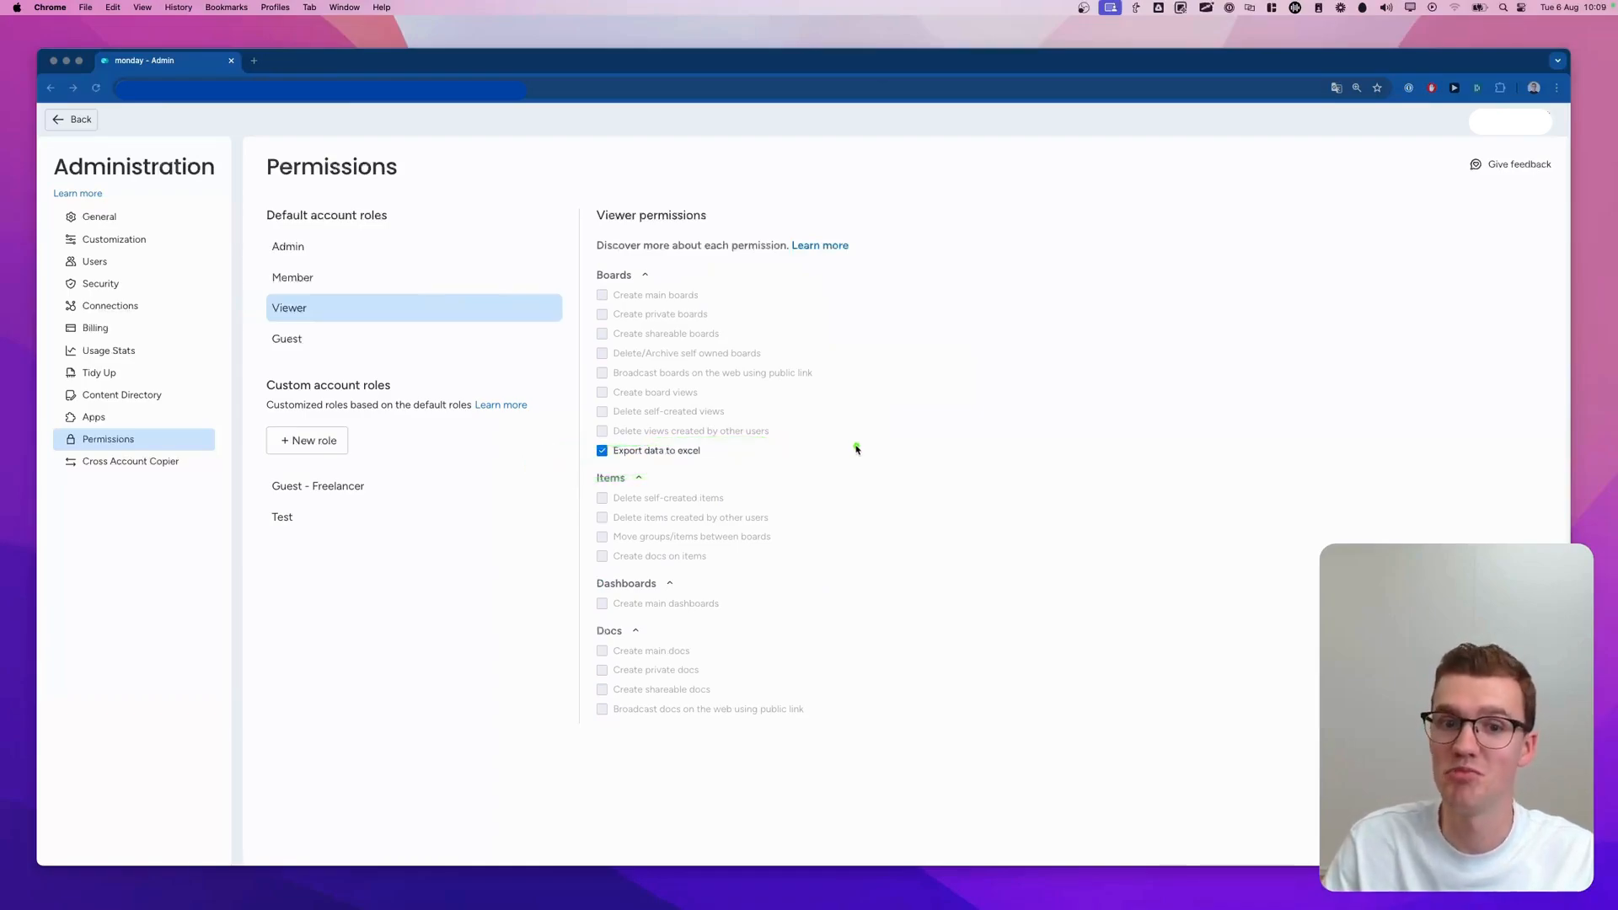
pyautogui.scroll(-5, 856, 449)
pyautogui.scroll(-5, 856, 451)
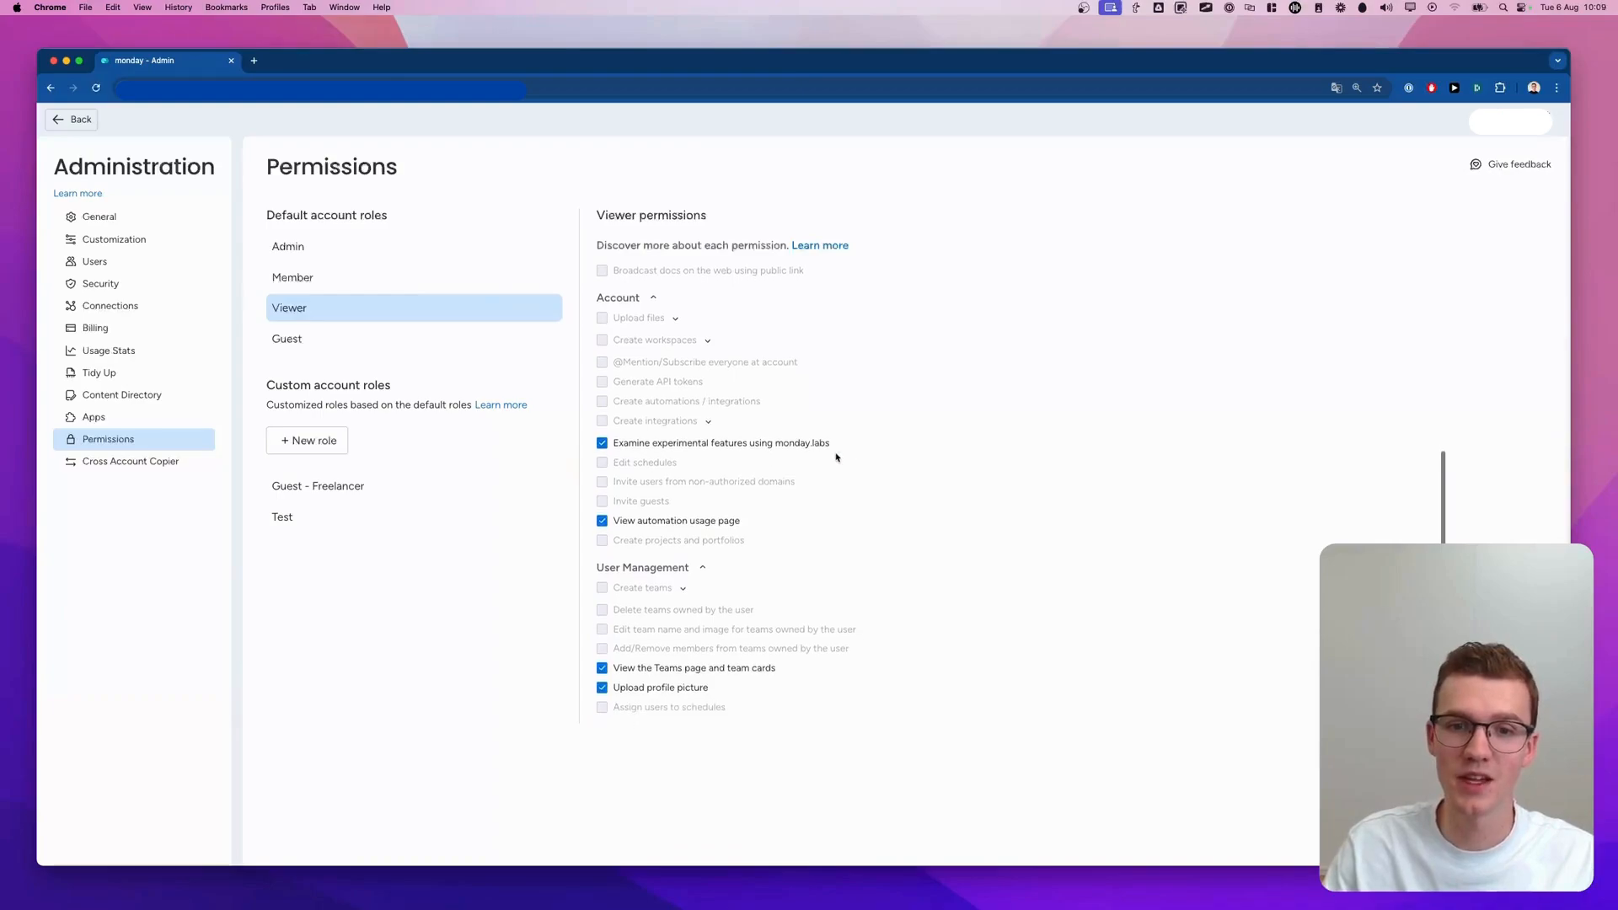
pyautogui.scroll(-2, 667, 497)
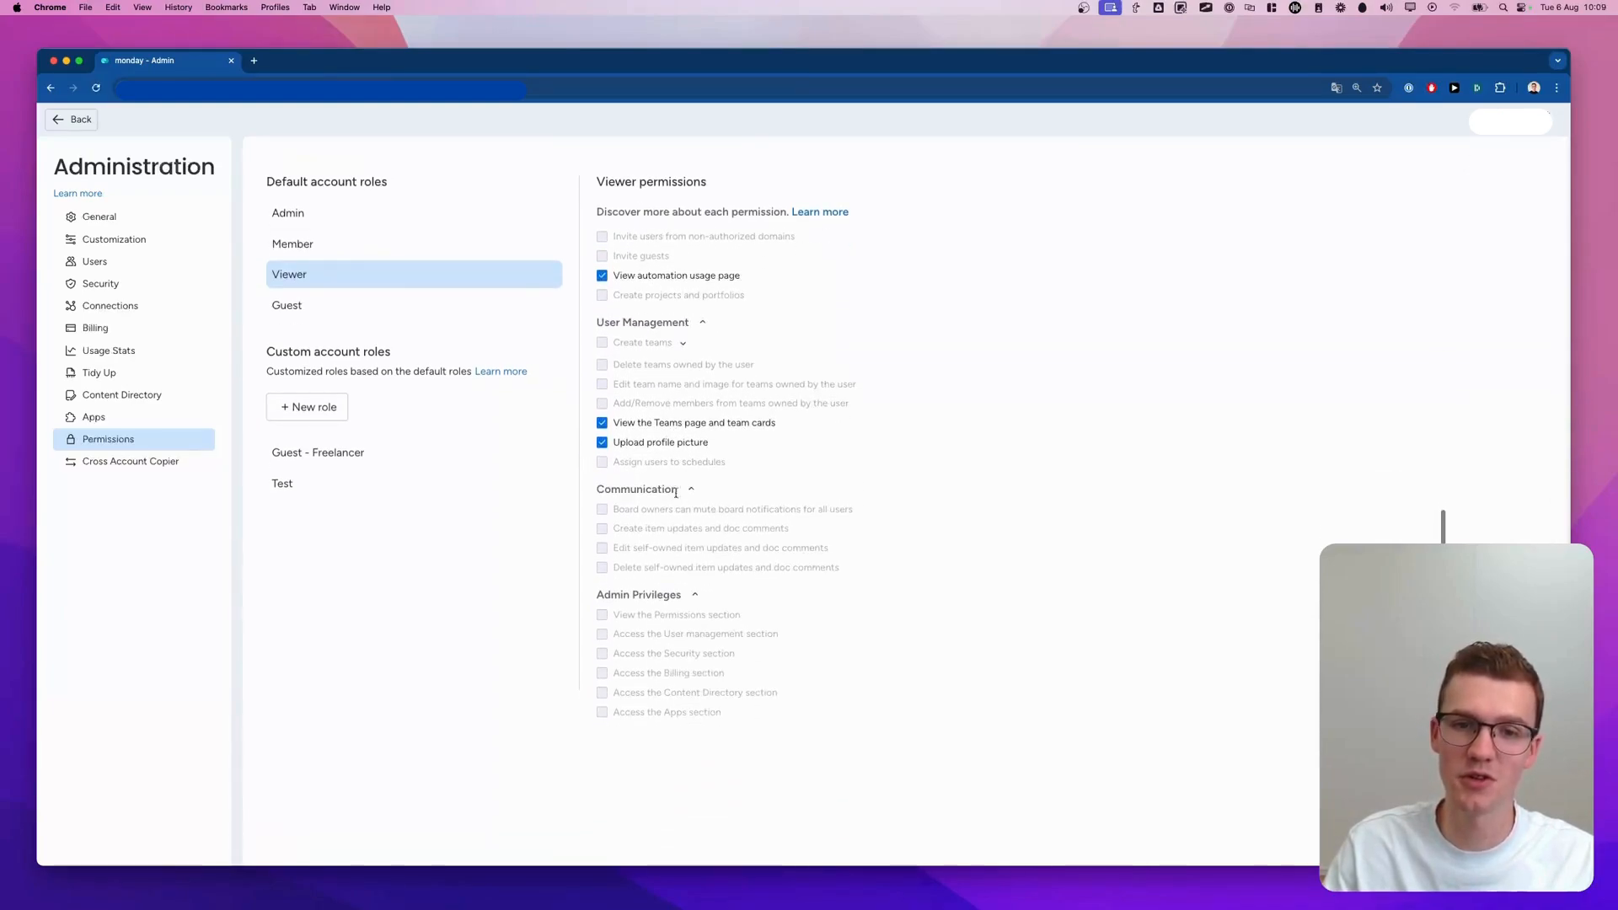
pyautogui.scroll(5, 674, 494)
pyautogui.scroll(-1, 679, 493)
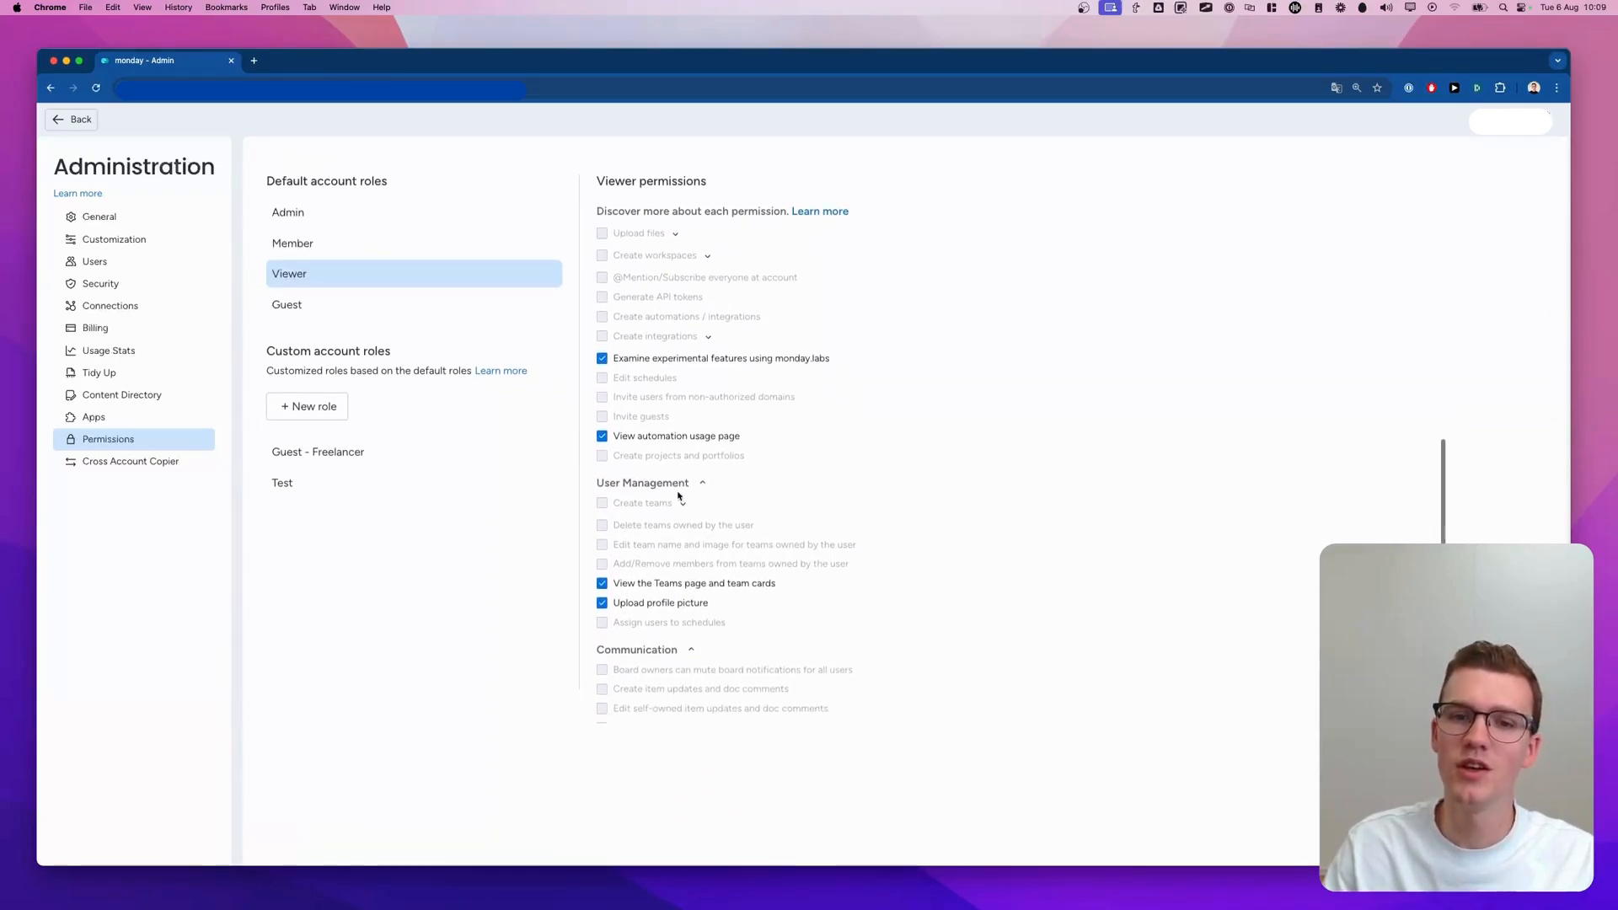
pyautogui.scroll(2, 682, 493)
pyautogui.scroll(-3, 687, 492)
pyautogui.scroll(3, 693, 492)
pyautogui.scroll(3, 692, 492)
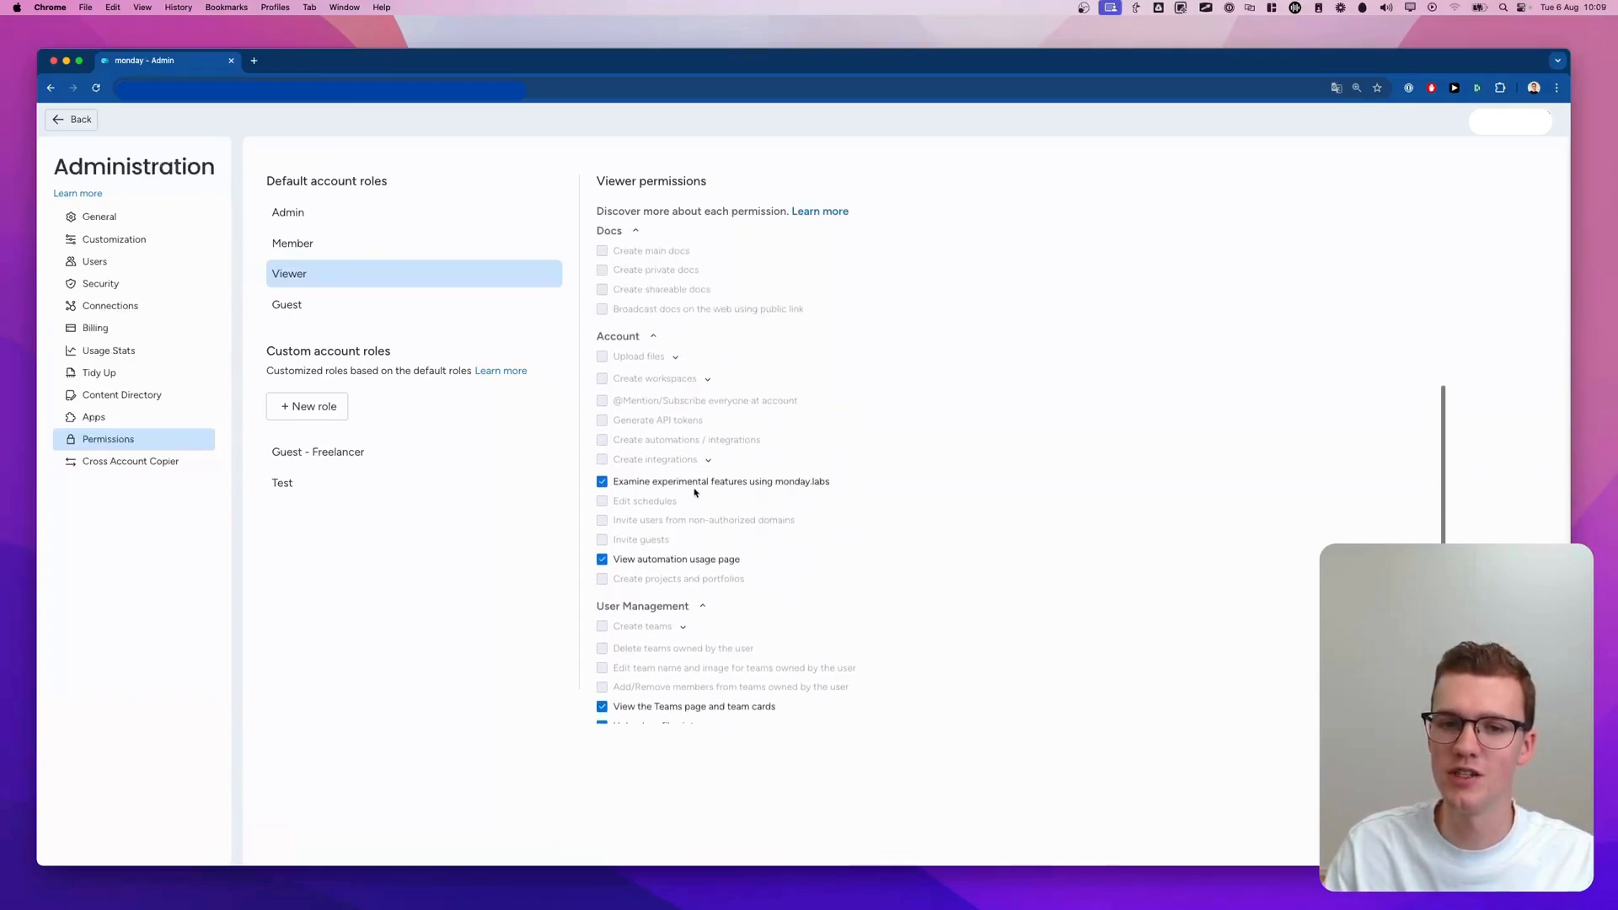
pyautogui.scroll(-3, 687, 455)
pyautogui.scroll(5, 687, 438)
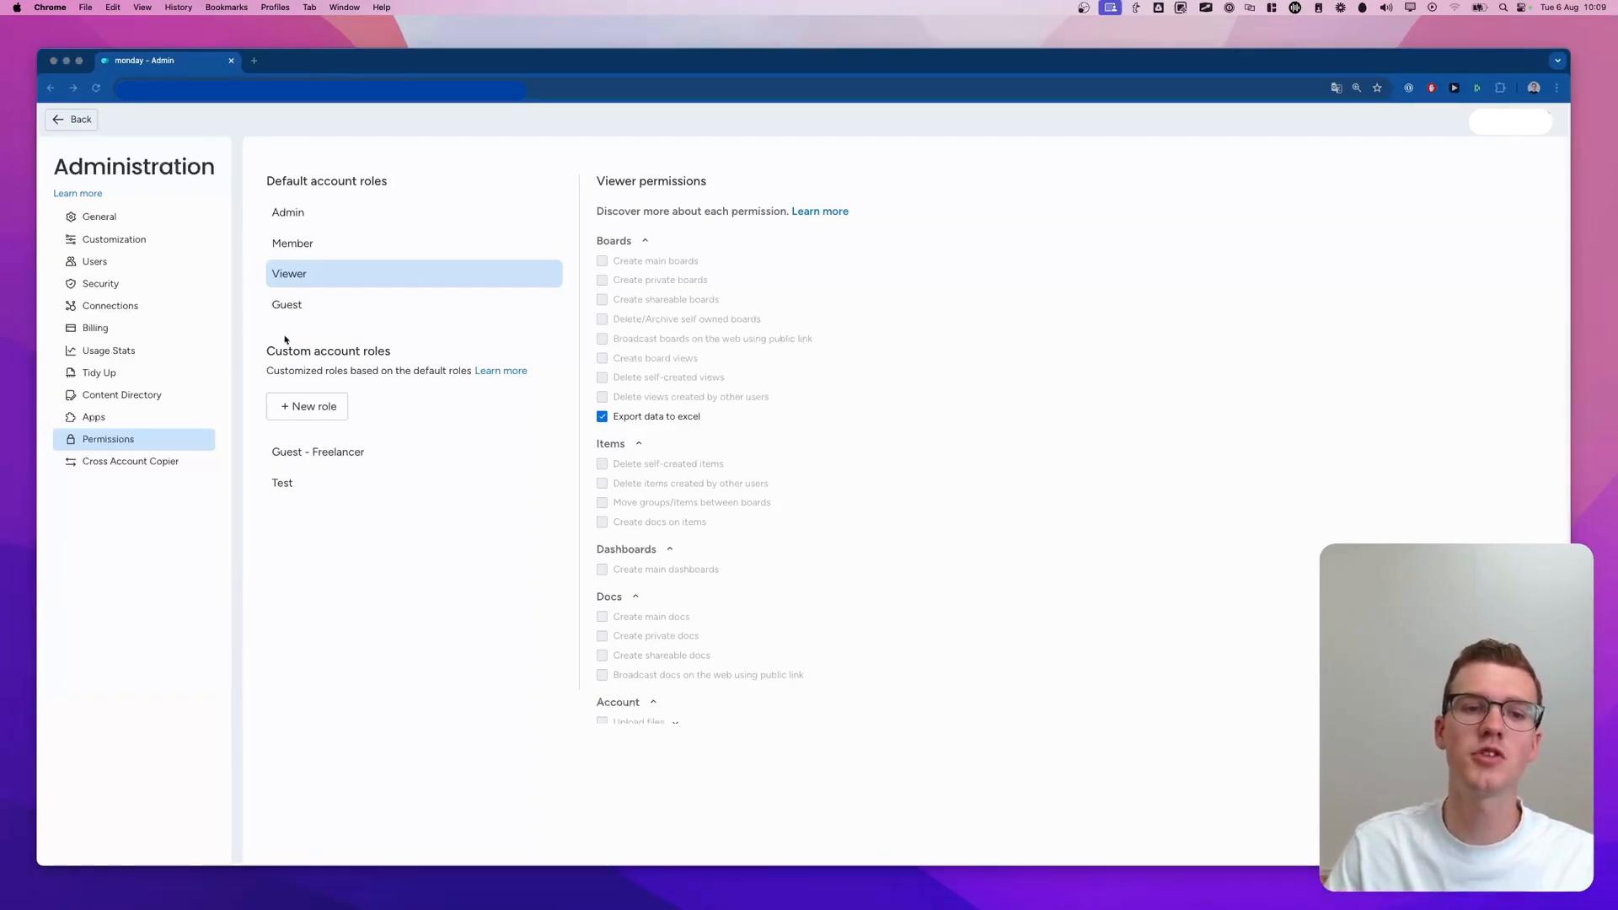
pyautogui.moveTo(270, 333)
pyautogui.mouseDown()
pyautogui.moveTo(357, 467)
pyautogui.moveTo(425, 378)
pyautogui.mouseUp()
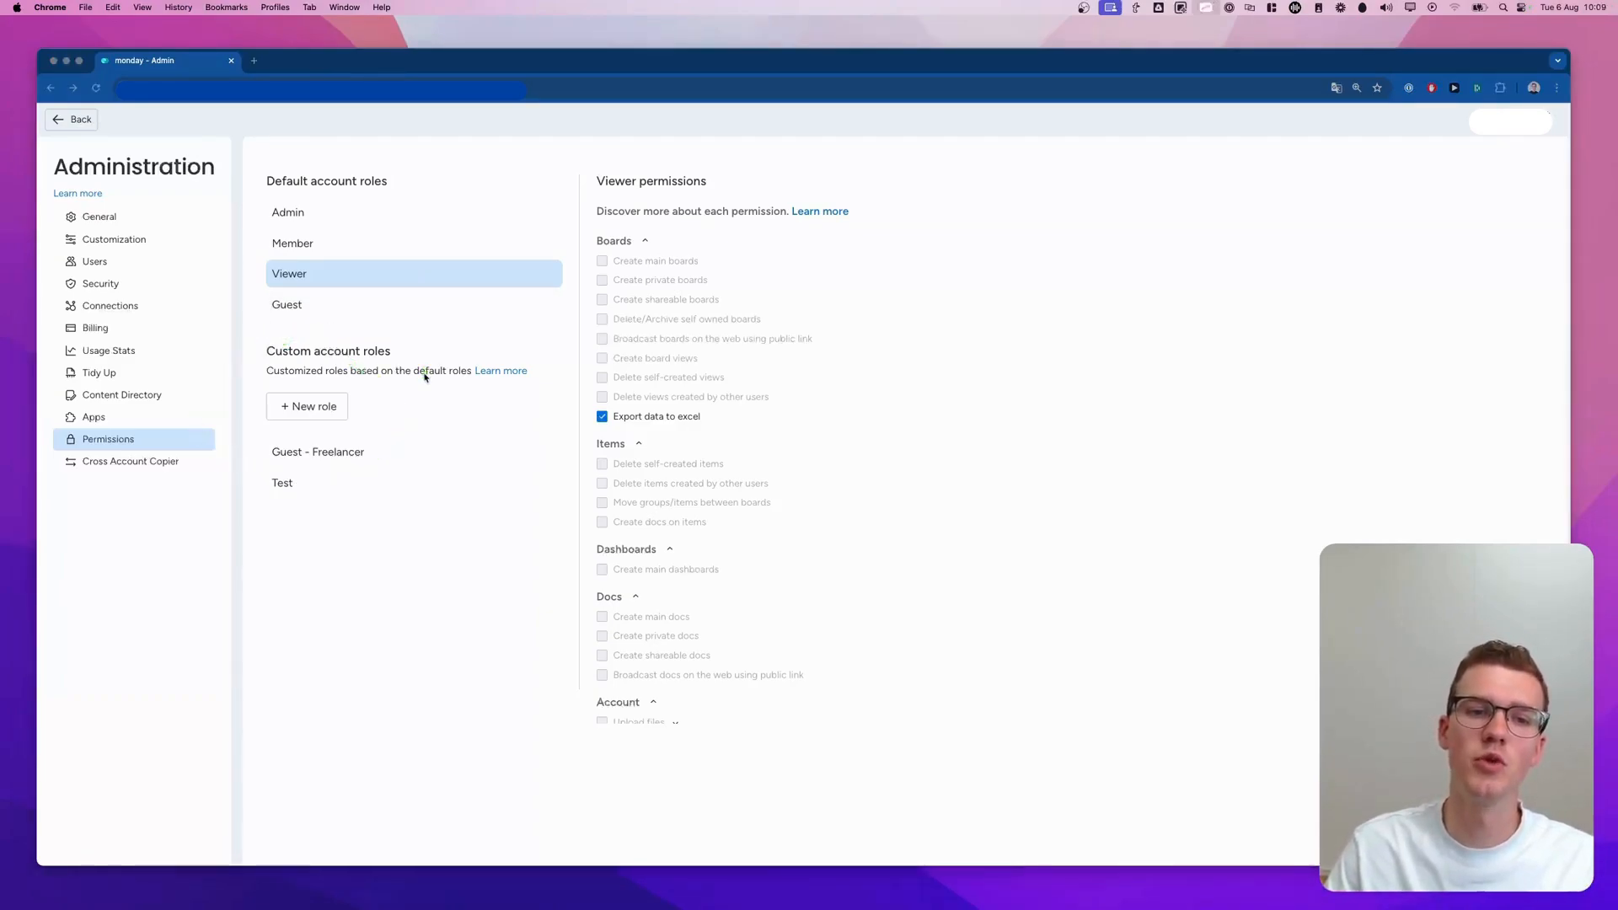
# Step: Select the Guest role and review its permissions, where only Upload files is enabled
pyautogui.click(326, 306)
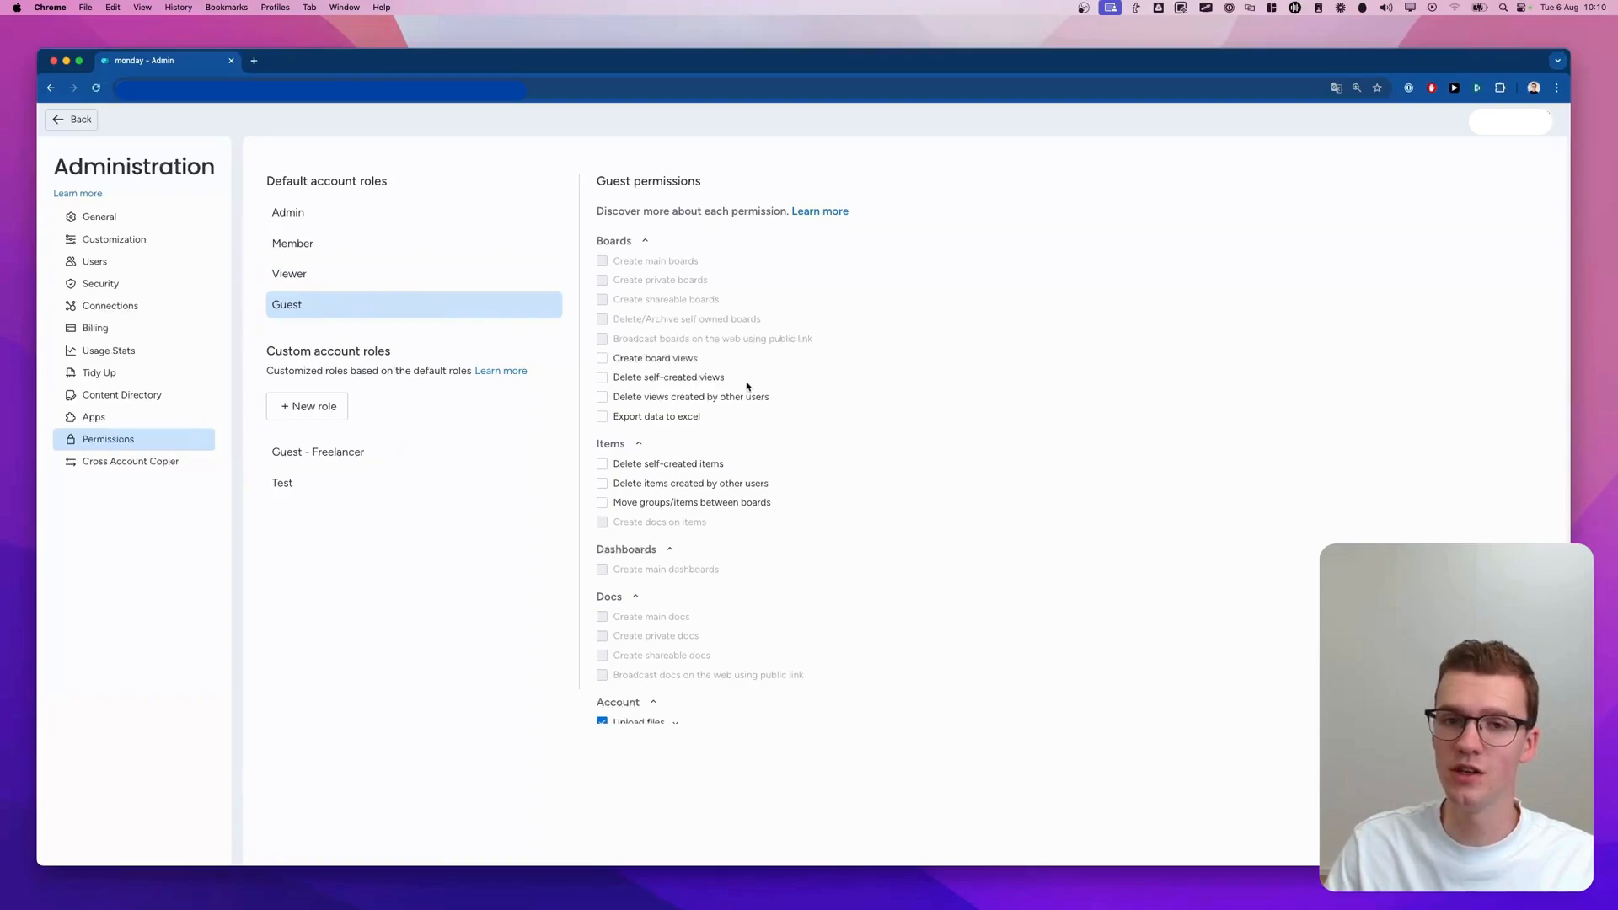
pyautogui.scroll(-3, 679, 371)
pyautogui.scroll(-5, 680, 380)
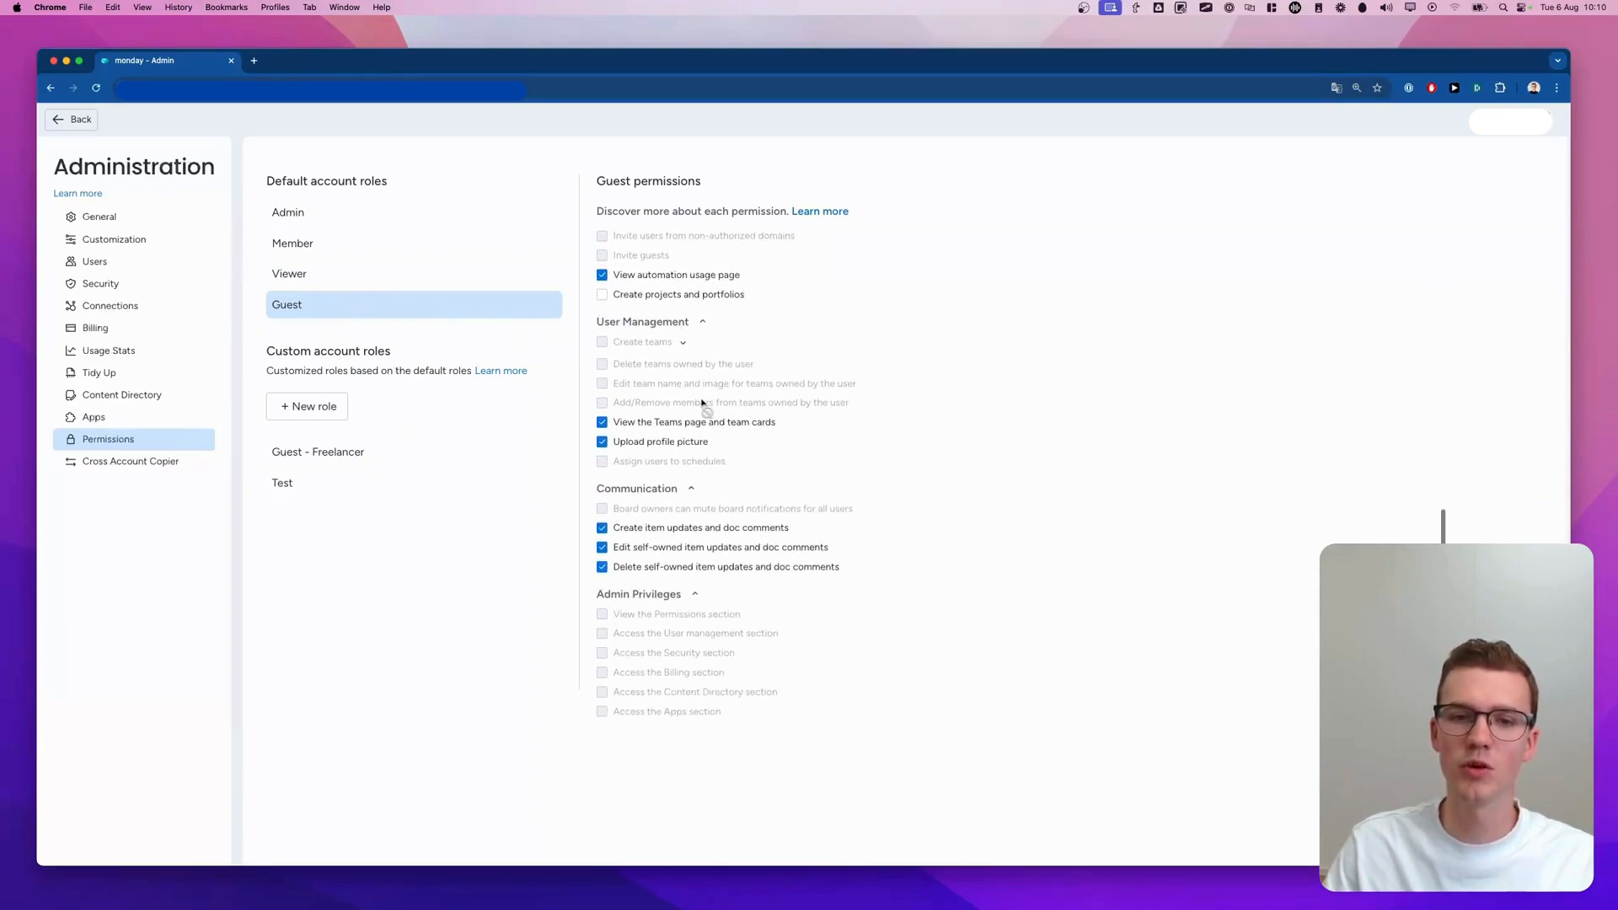
pyautogui.scroll(10, 700, 307)
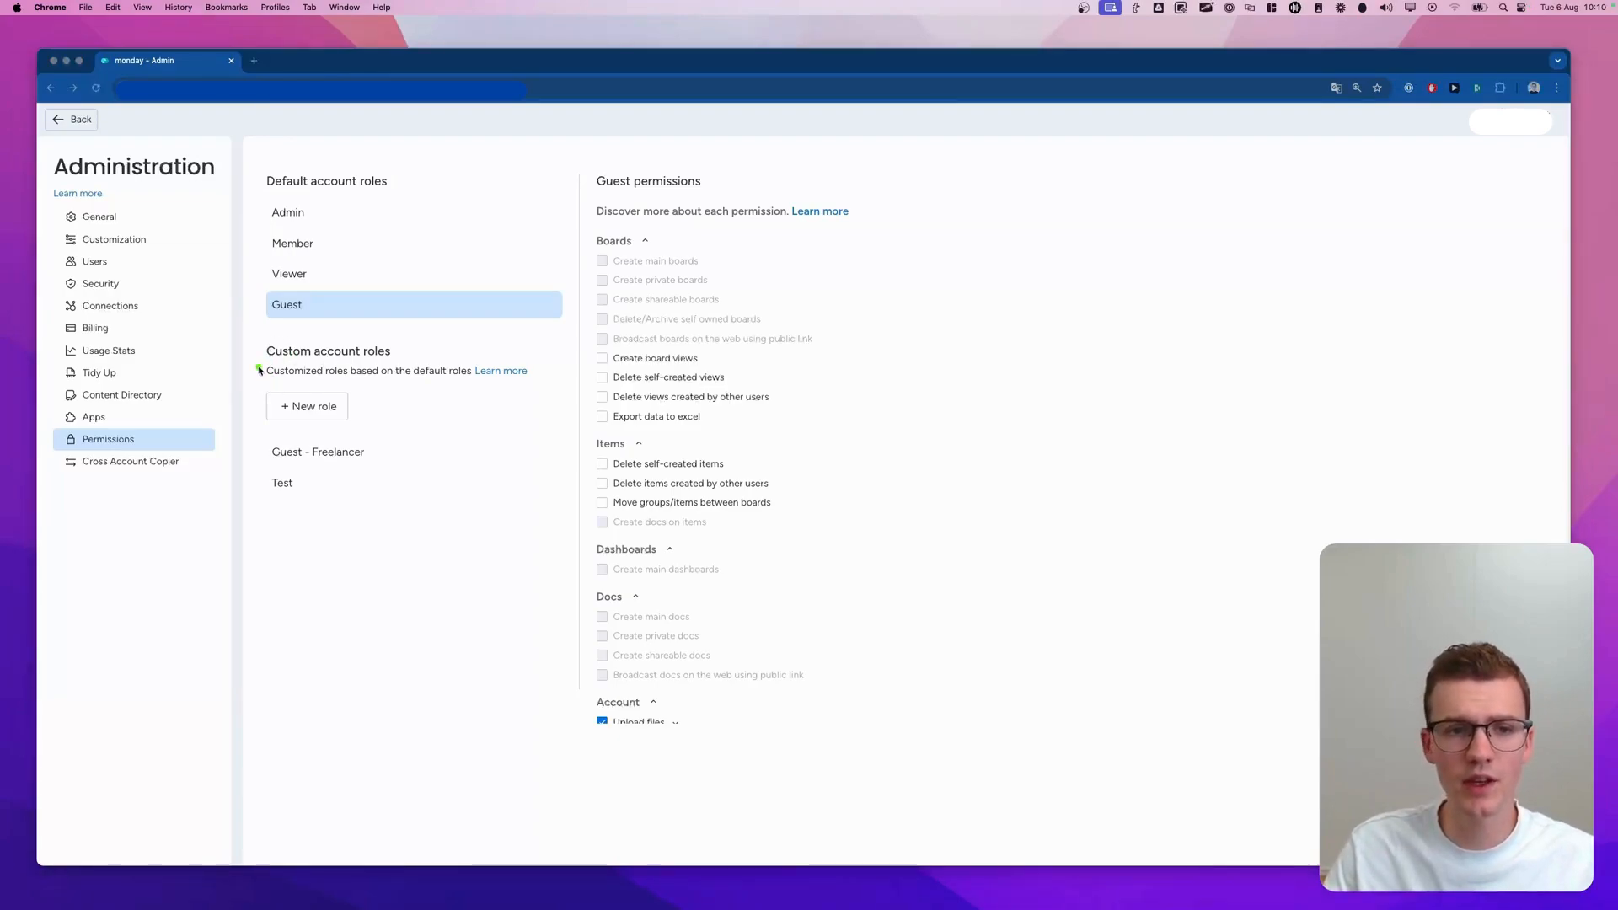
pyautogui.moveTo(258, 355); pyautogui.dragTo(289, 335)
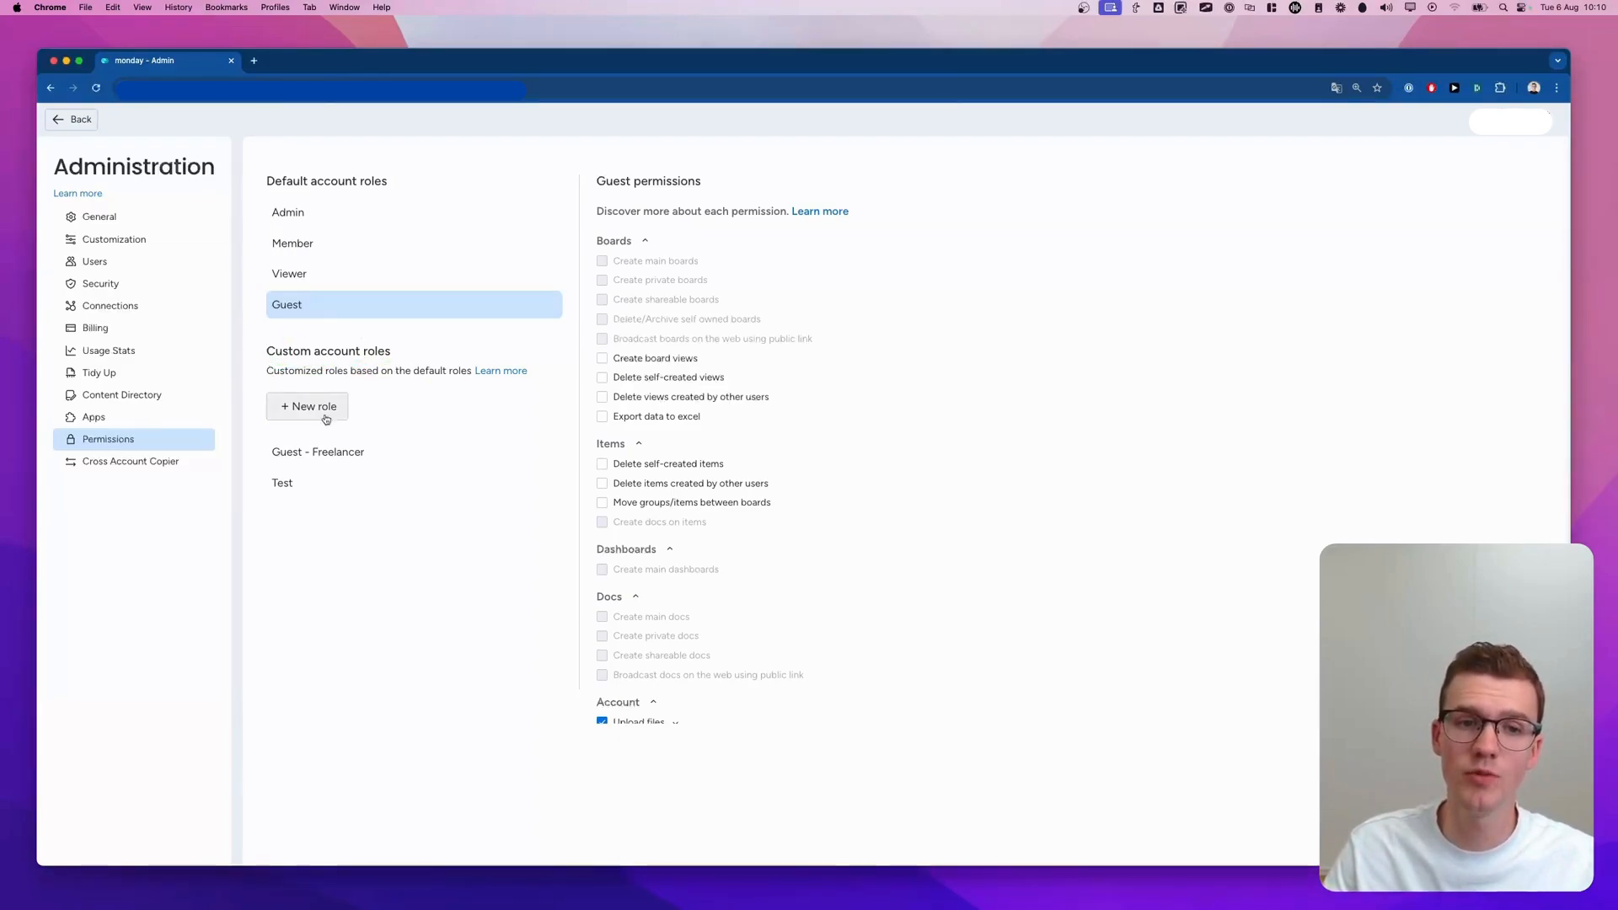
# Step: Create a new custom role named 'Guest - Client' based on the Guest role
pyautogui.click(296, 410)
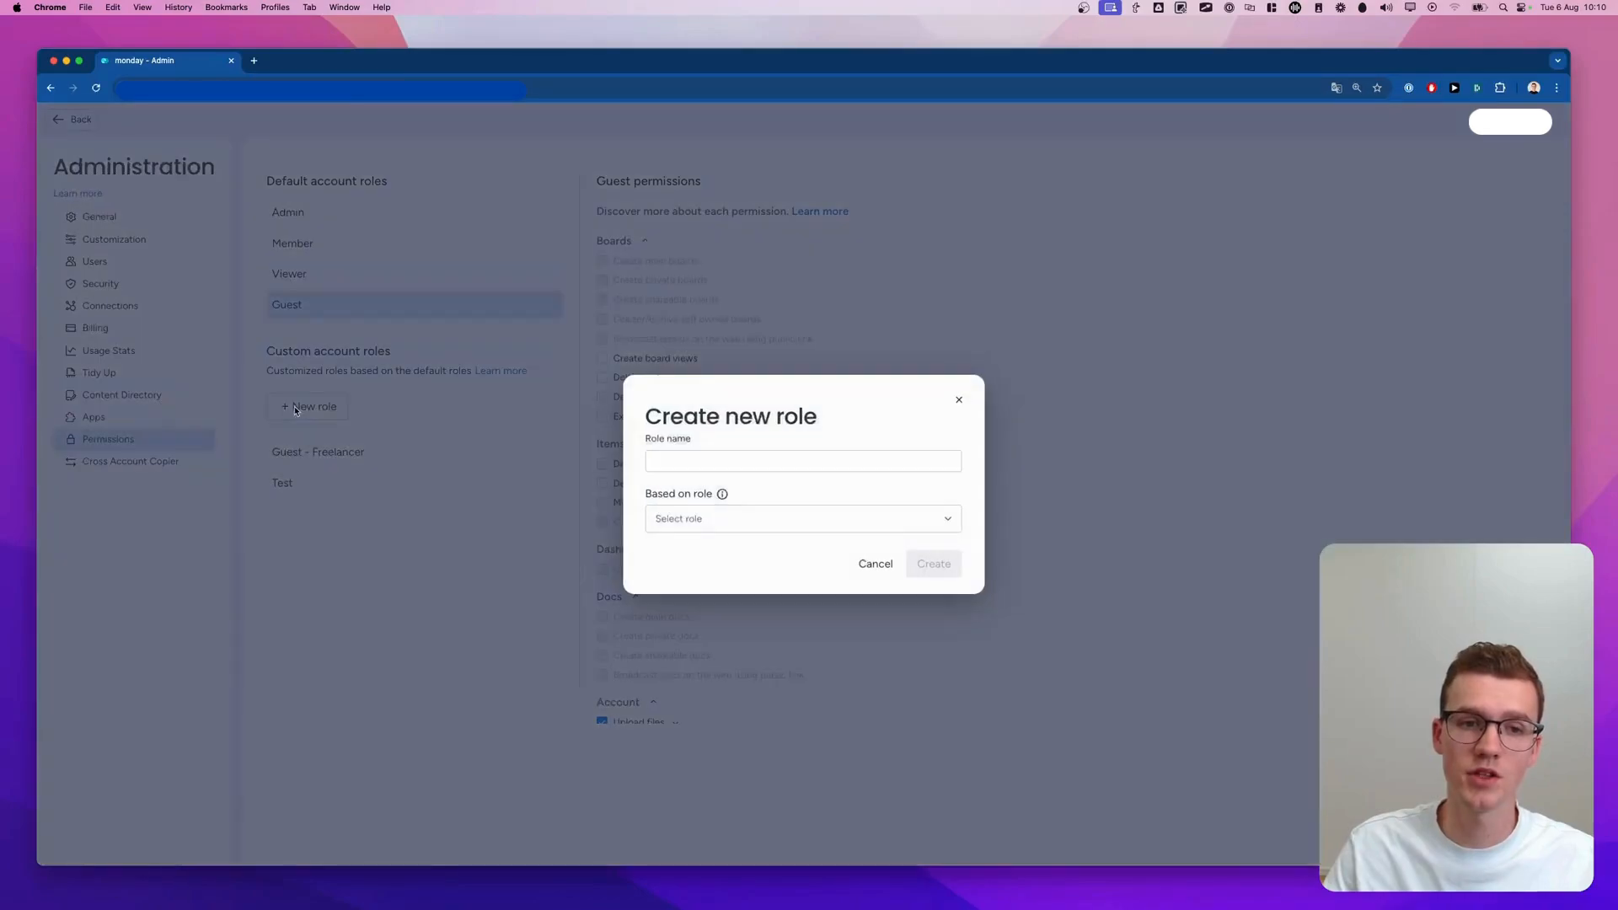
pyautogui.click(737, 466)
pyautogui.write('Guest ')
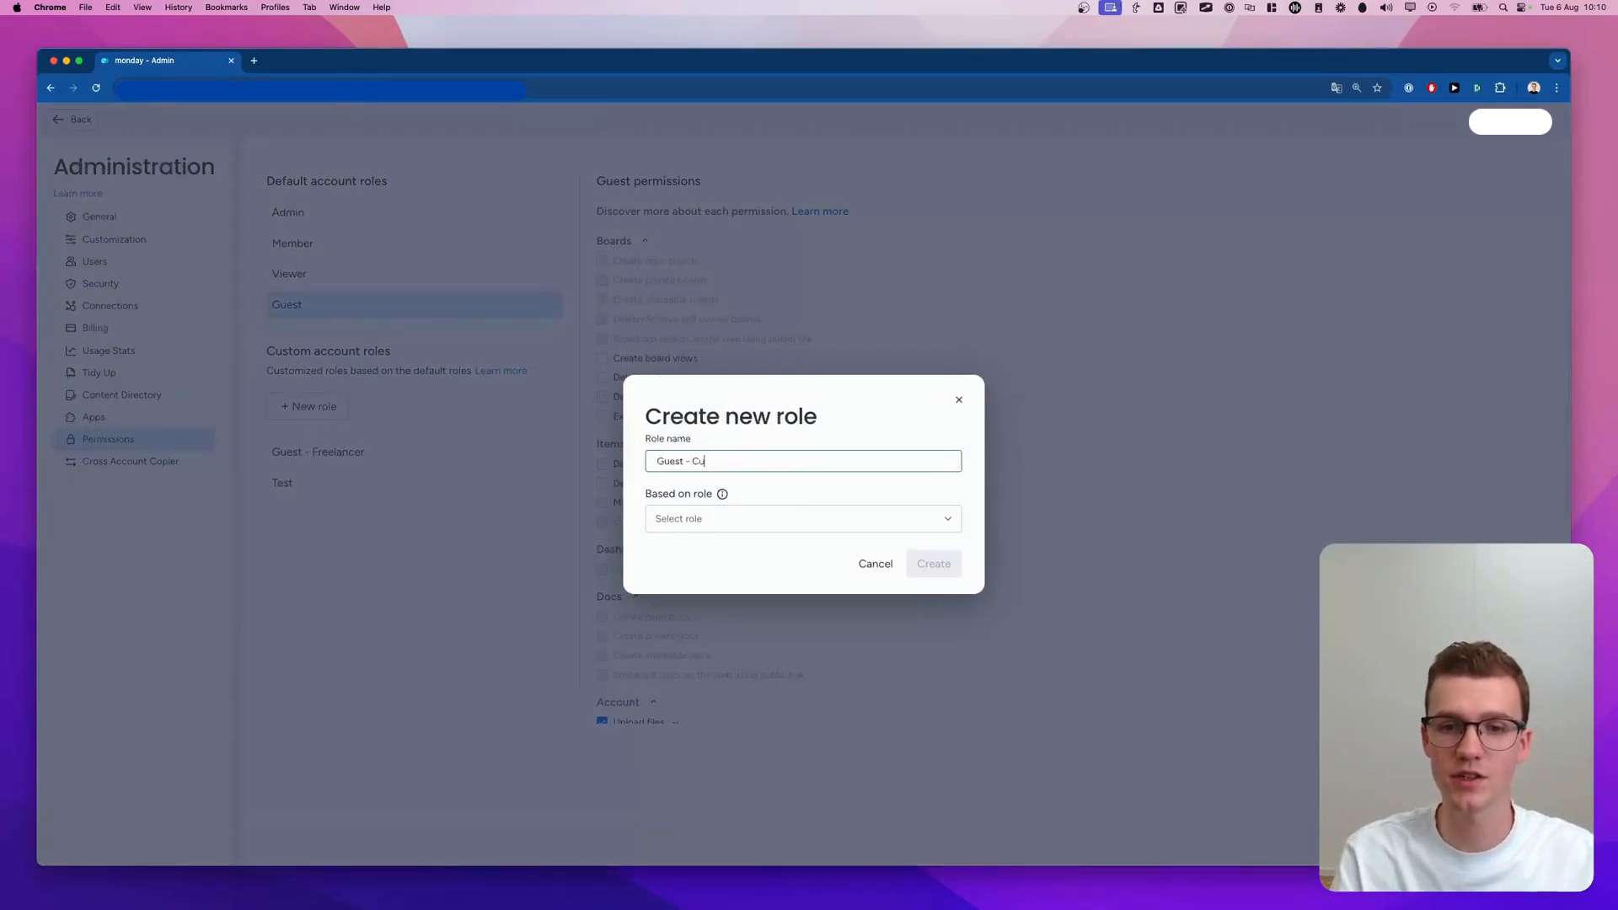
pyautogui.write('- Client')
pyautogui.click(705, 517)
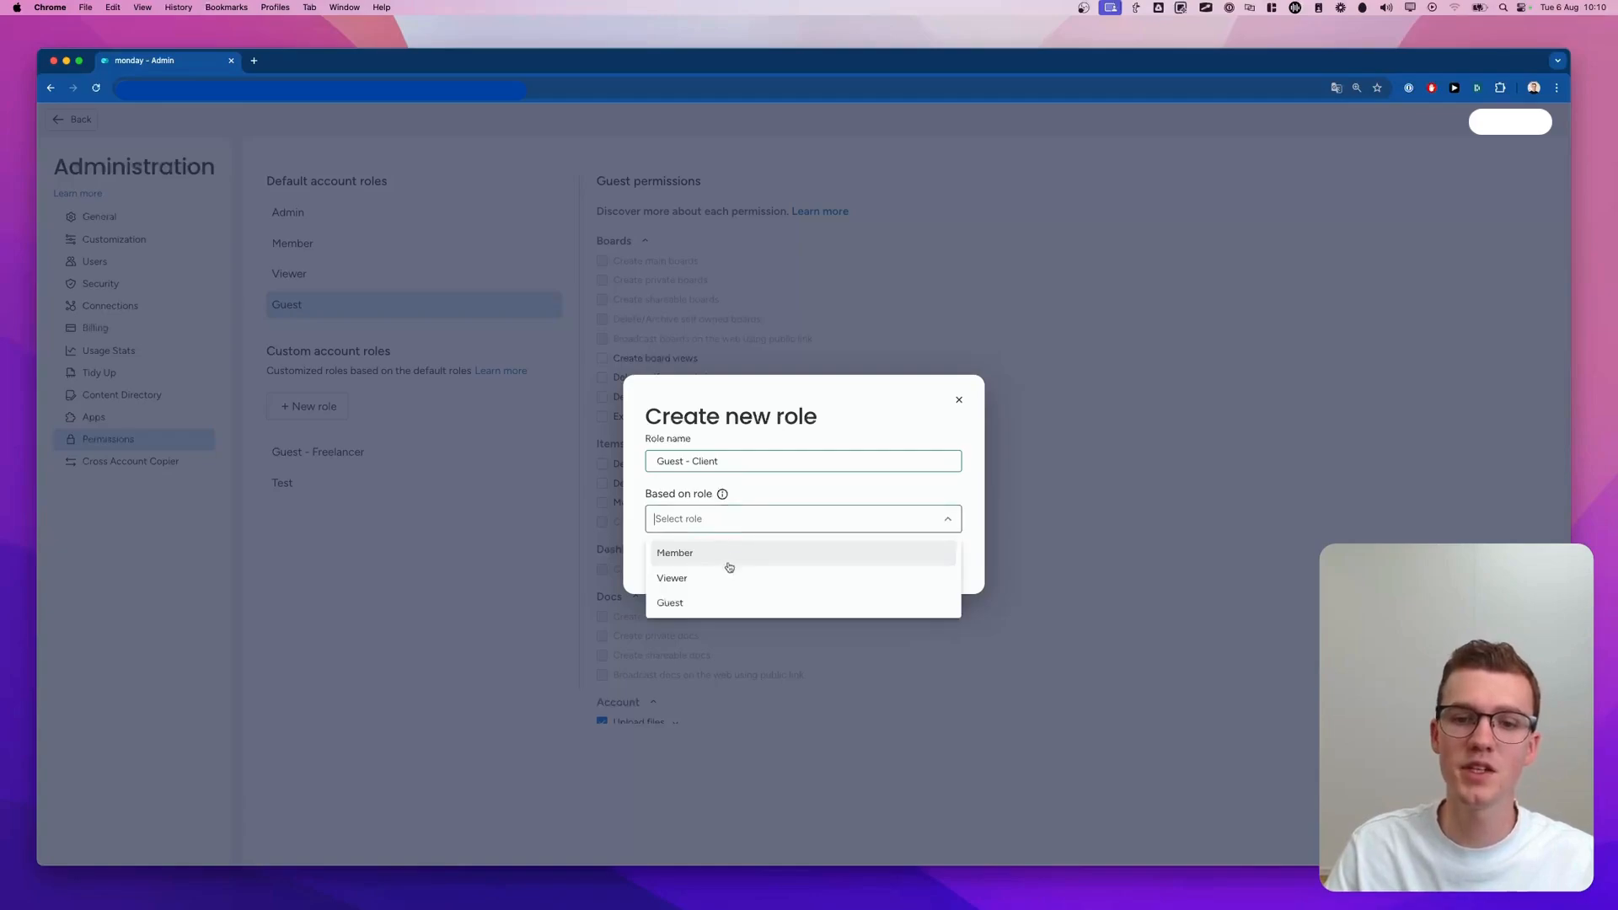
pyautogui.click(708, 602)
pyautogui.click(934, 563)
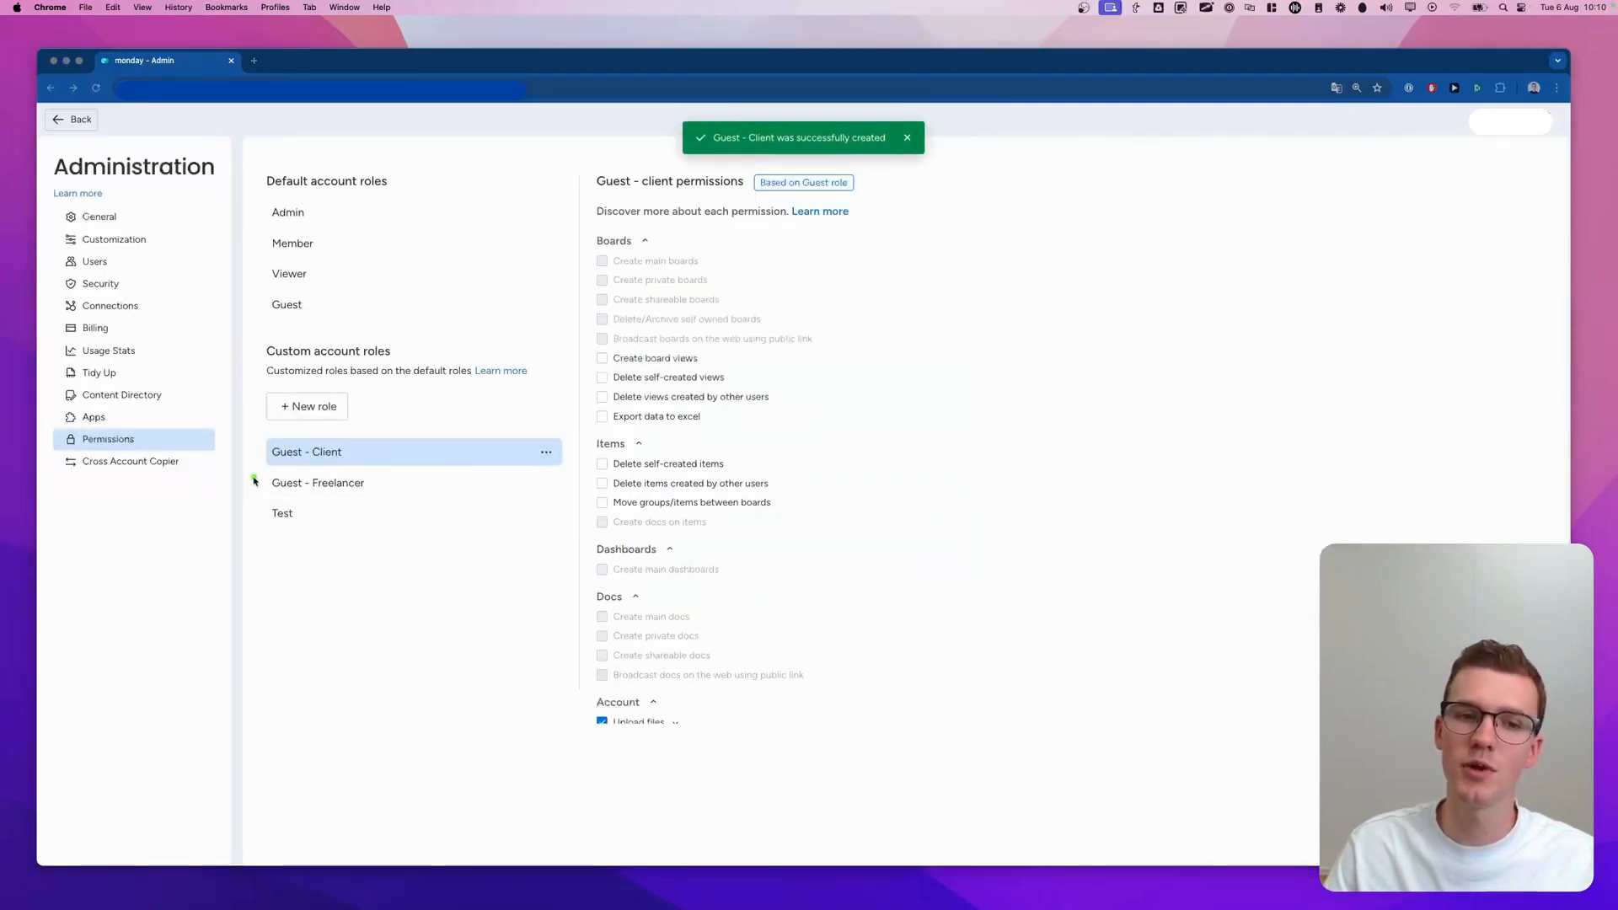
pyautogui.moveTo(254, 479)
pyautogui.mouseDown()
pyautogui.moveTo(415, 486)
pyautogui.moveTo(325, 504)
pyautogui.moveTo(412, 463)
pyautogui.moveTo(340, 468)
pyautogui.mouseUp()
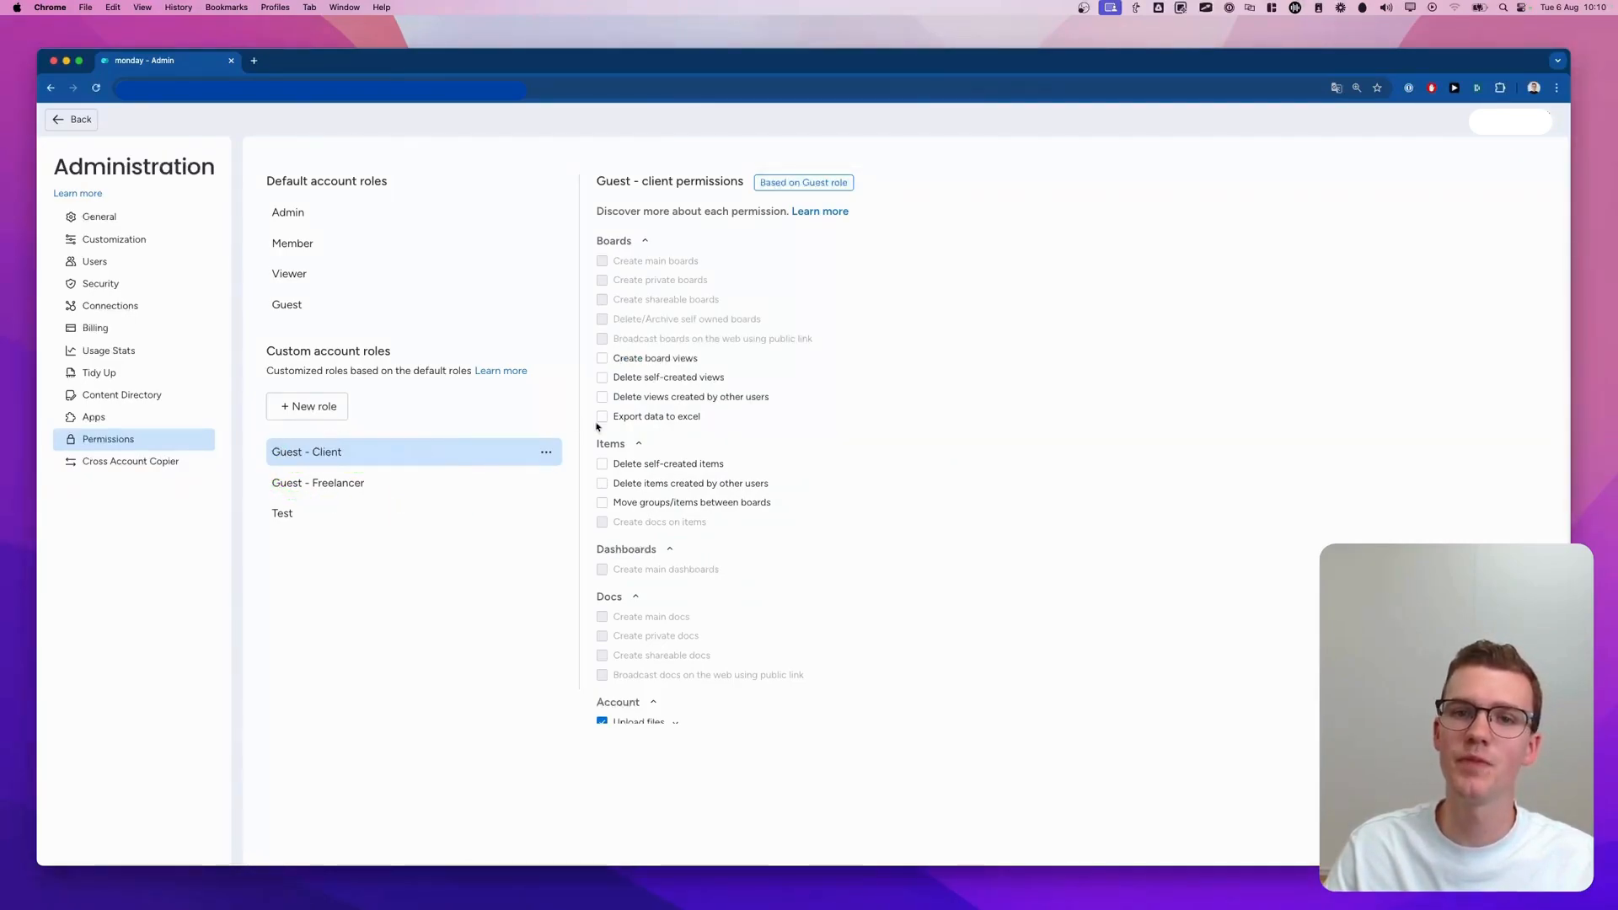
# Step: Allow Guest - Client to create board views and delete any items, but not view the Teams page
pyautogui.scroll(-1, 684, 350)
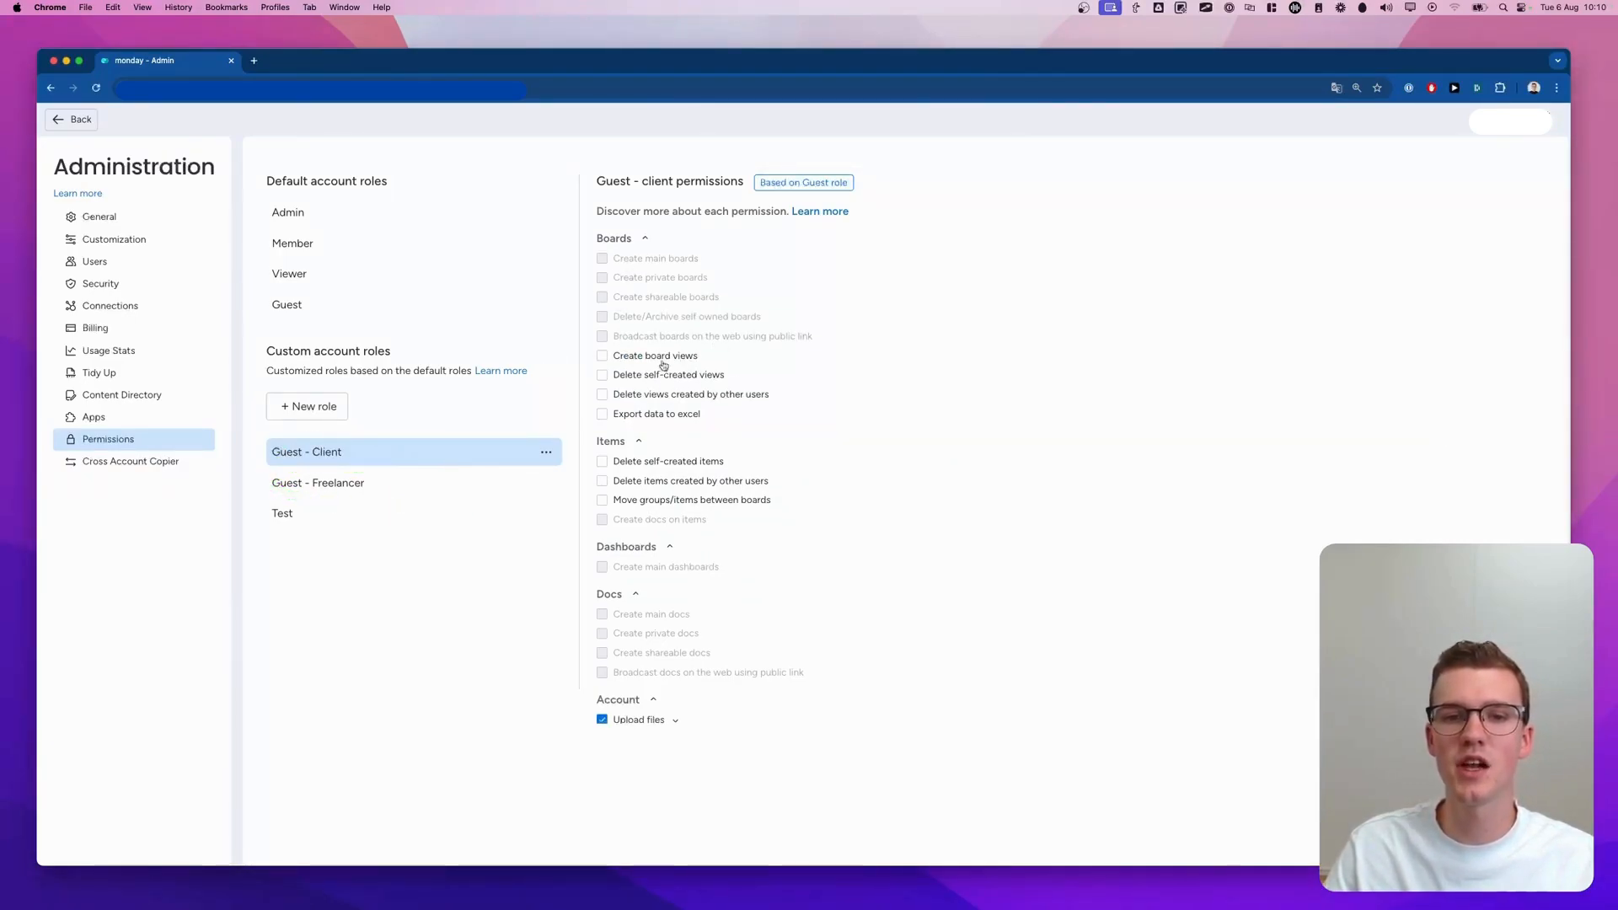
pyautogui.click(661, 356)
pyautogui.scroll(-1, 667, 405)
pyautogui.click(667, 413)
pyautogui.click(662, 428)
pyautogui.scroll(-8, 661, 473)
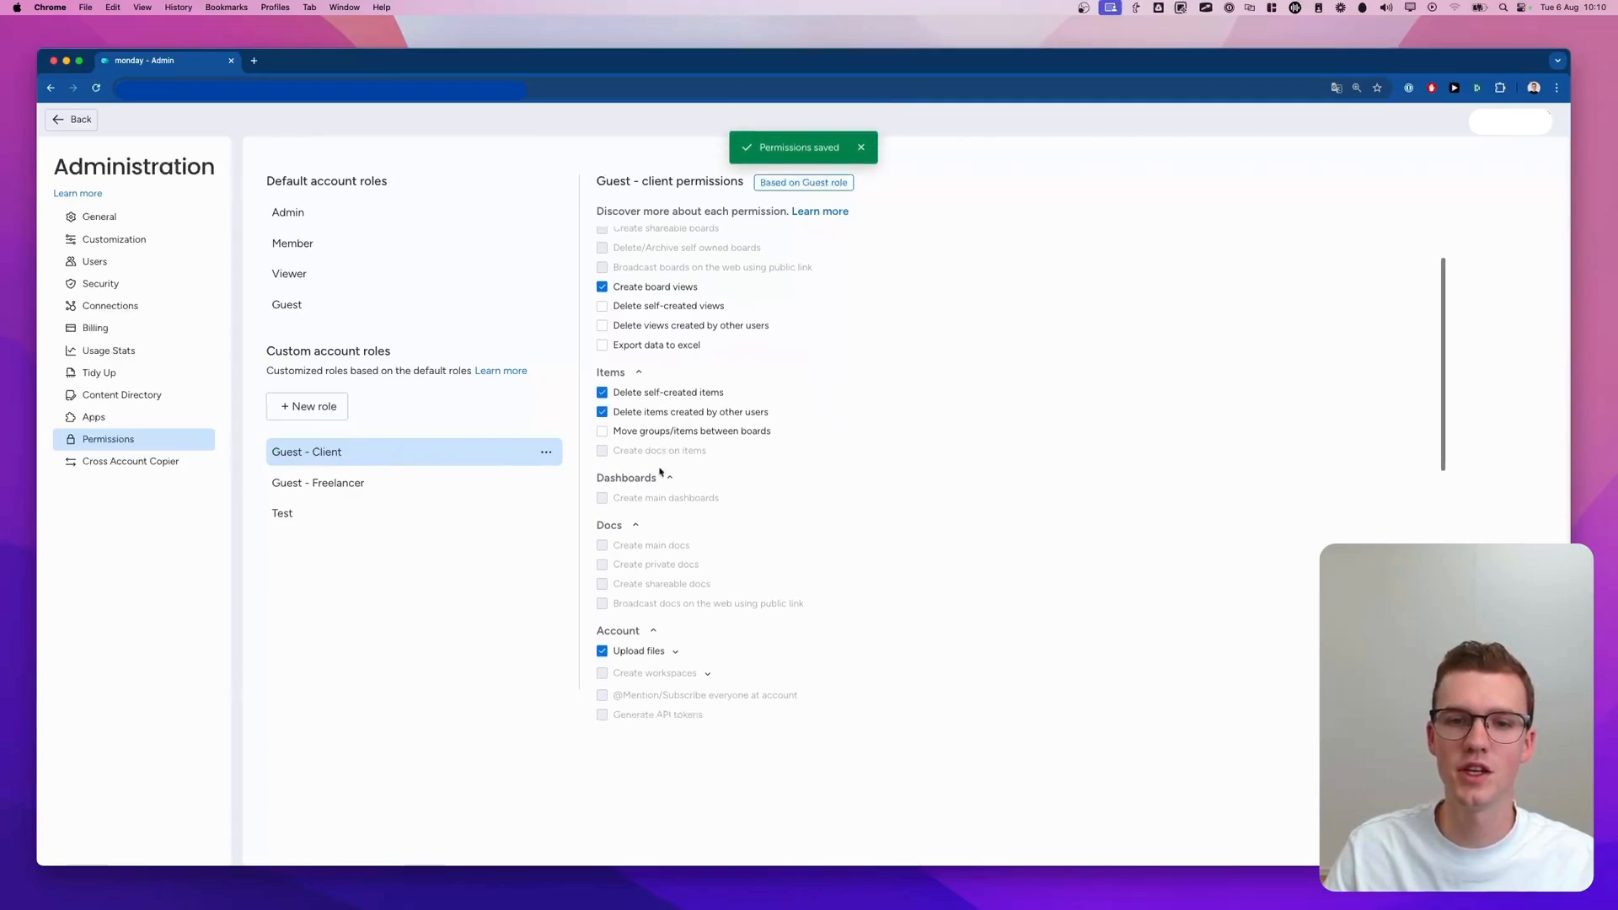
pyautogui.click(654, 423)
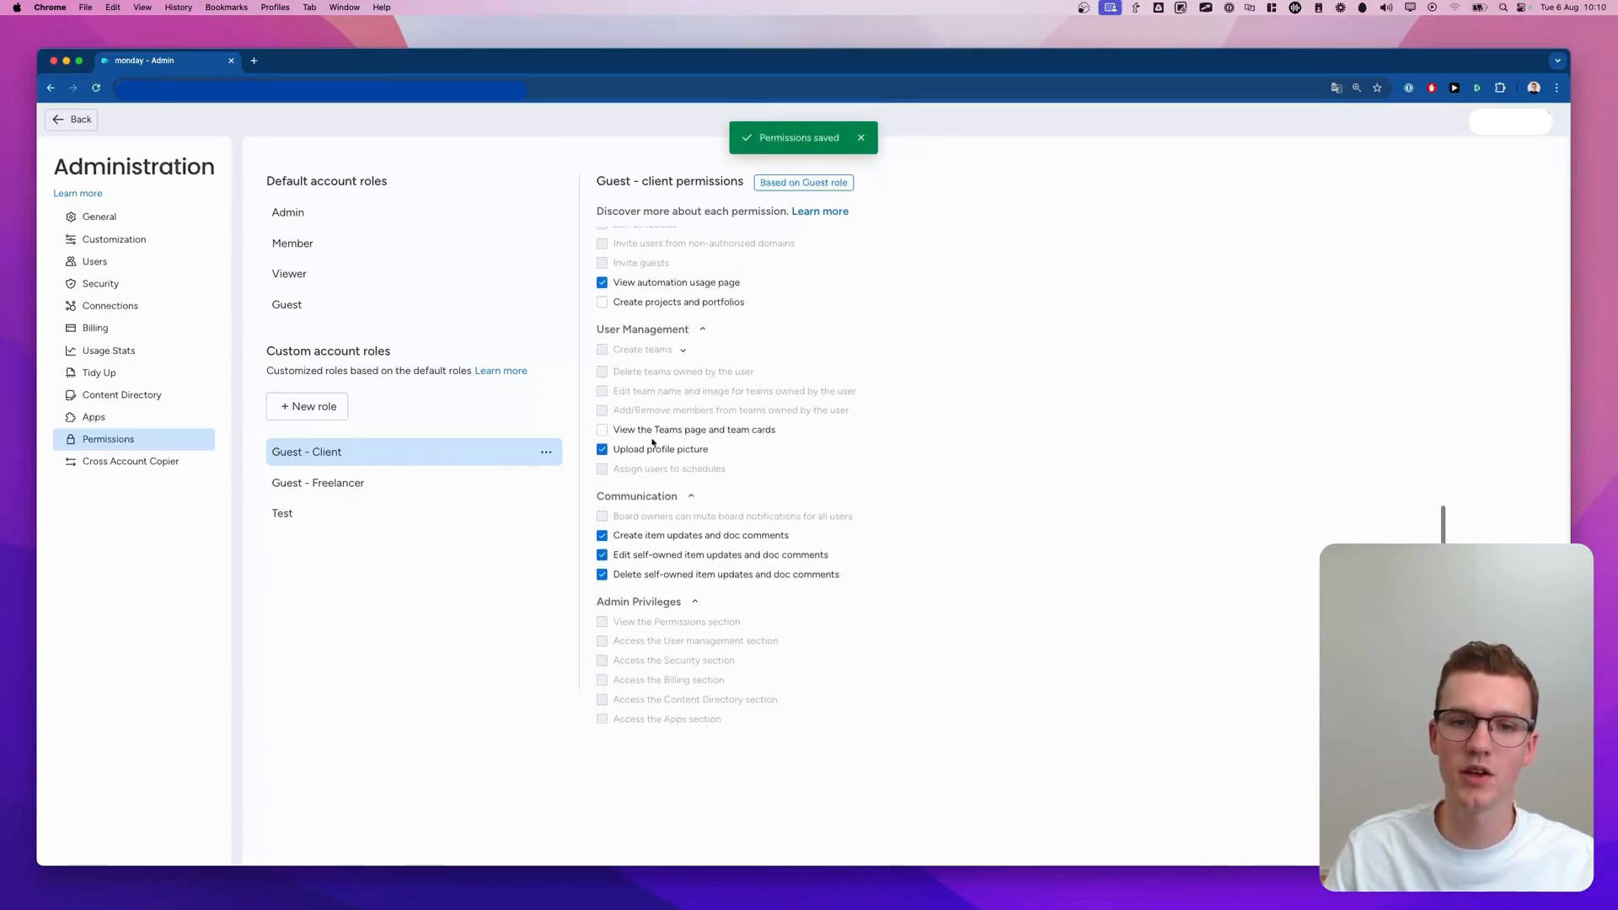
pyautogui.scroll(7, 710, 443)
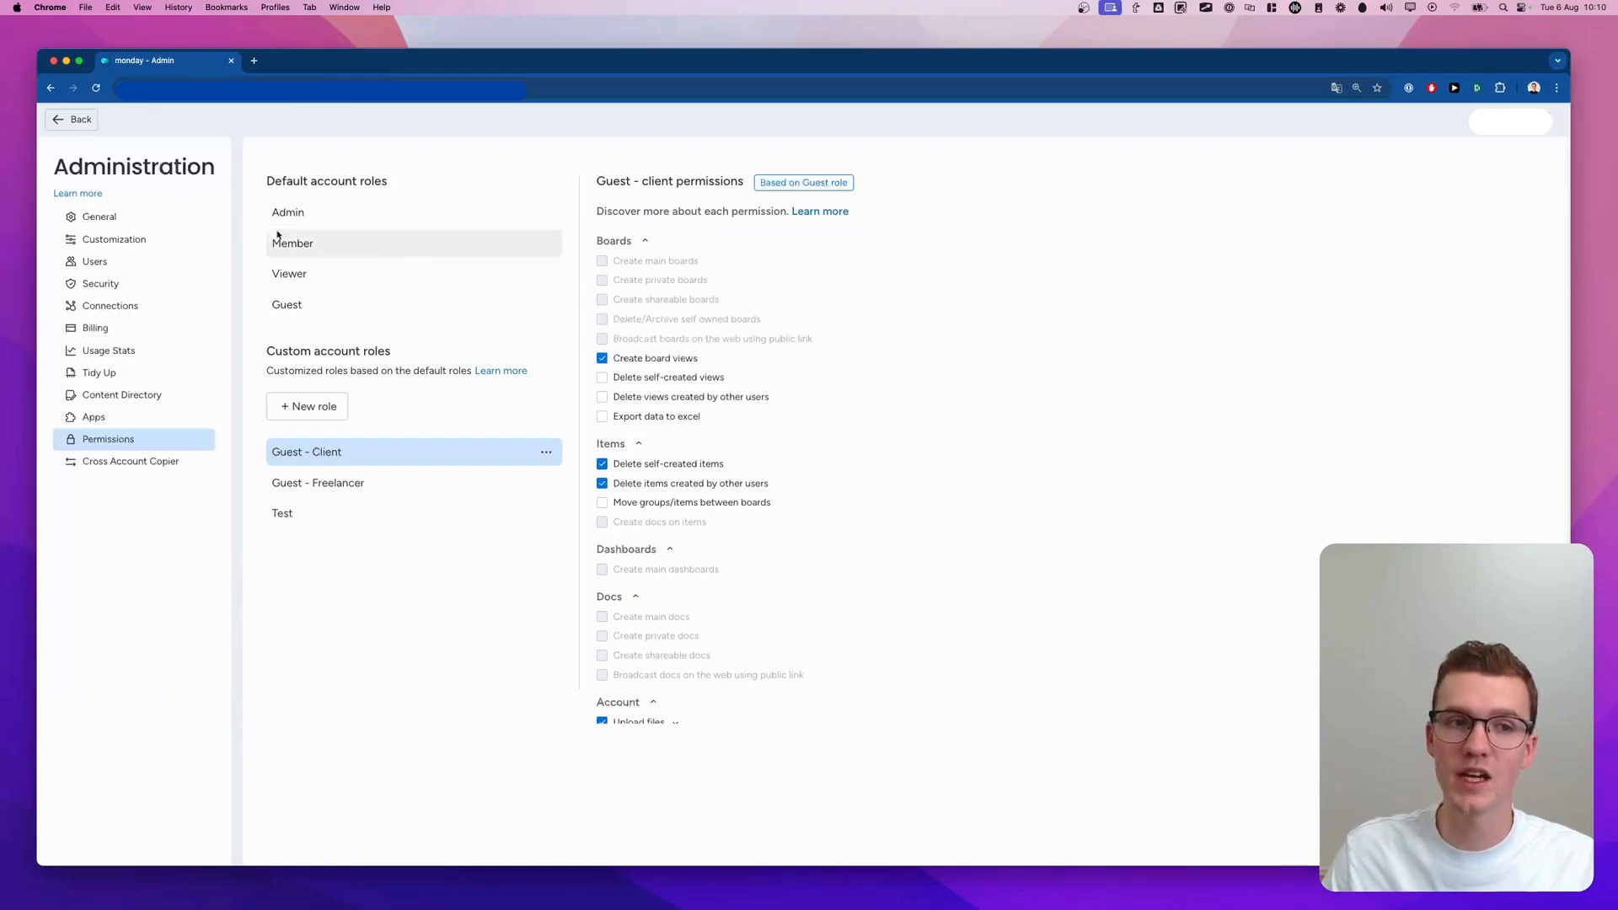
pyautogui.click(96, 262)
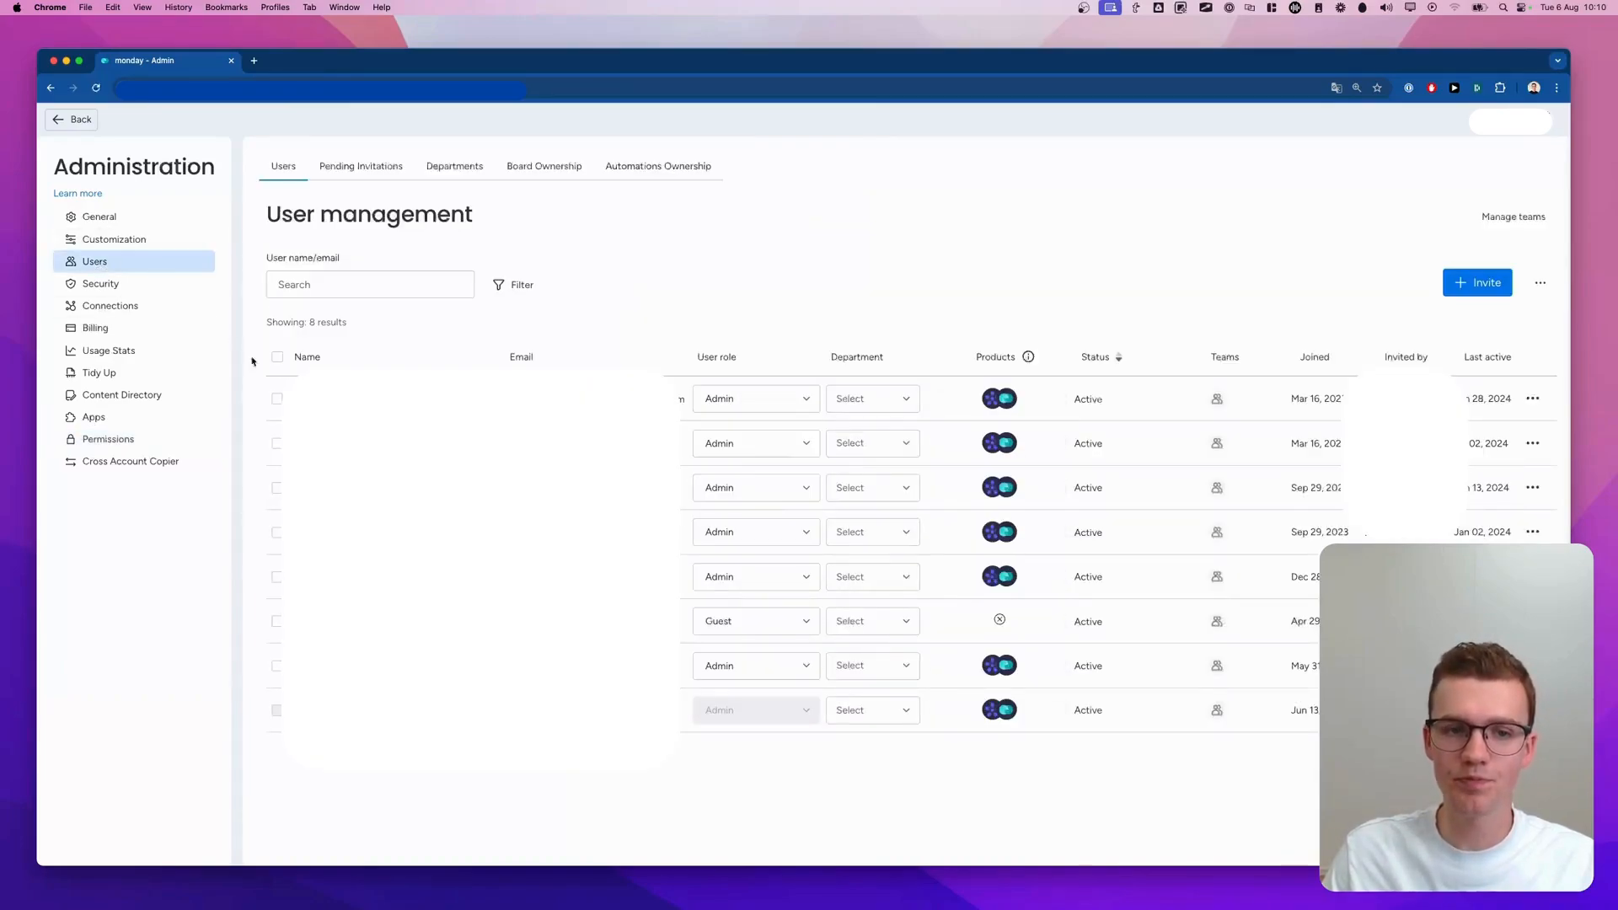
# Step: Open the Guest user's role dropdown, showing Test, Guest - Client and Guest - Freelancer
pyautogui.click(769, 629)
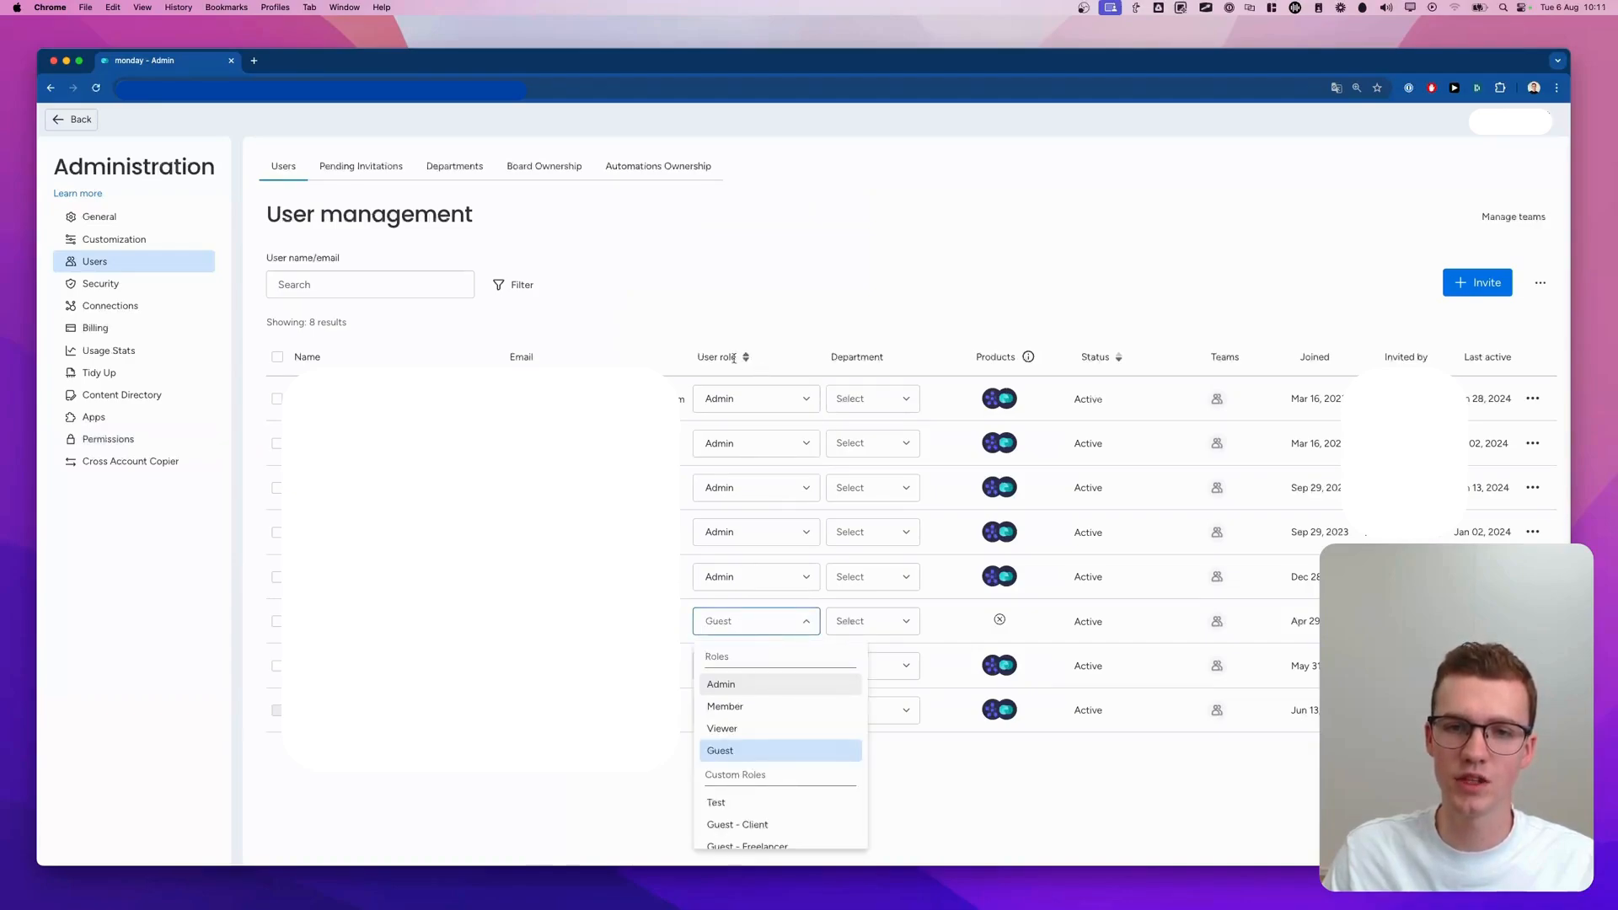
pyautogui.scroll(-1, 759, 725)
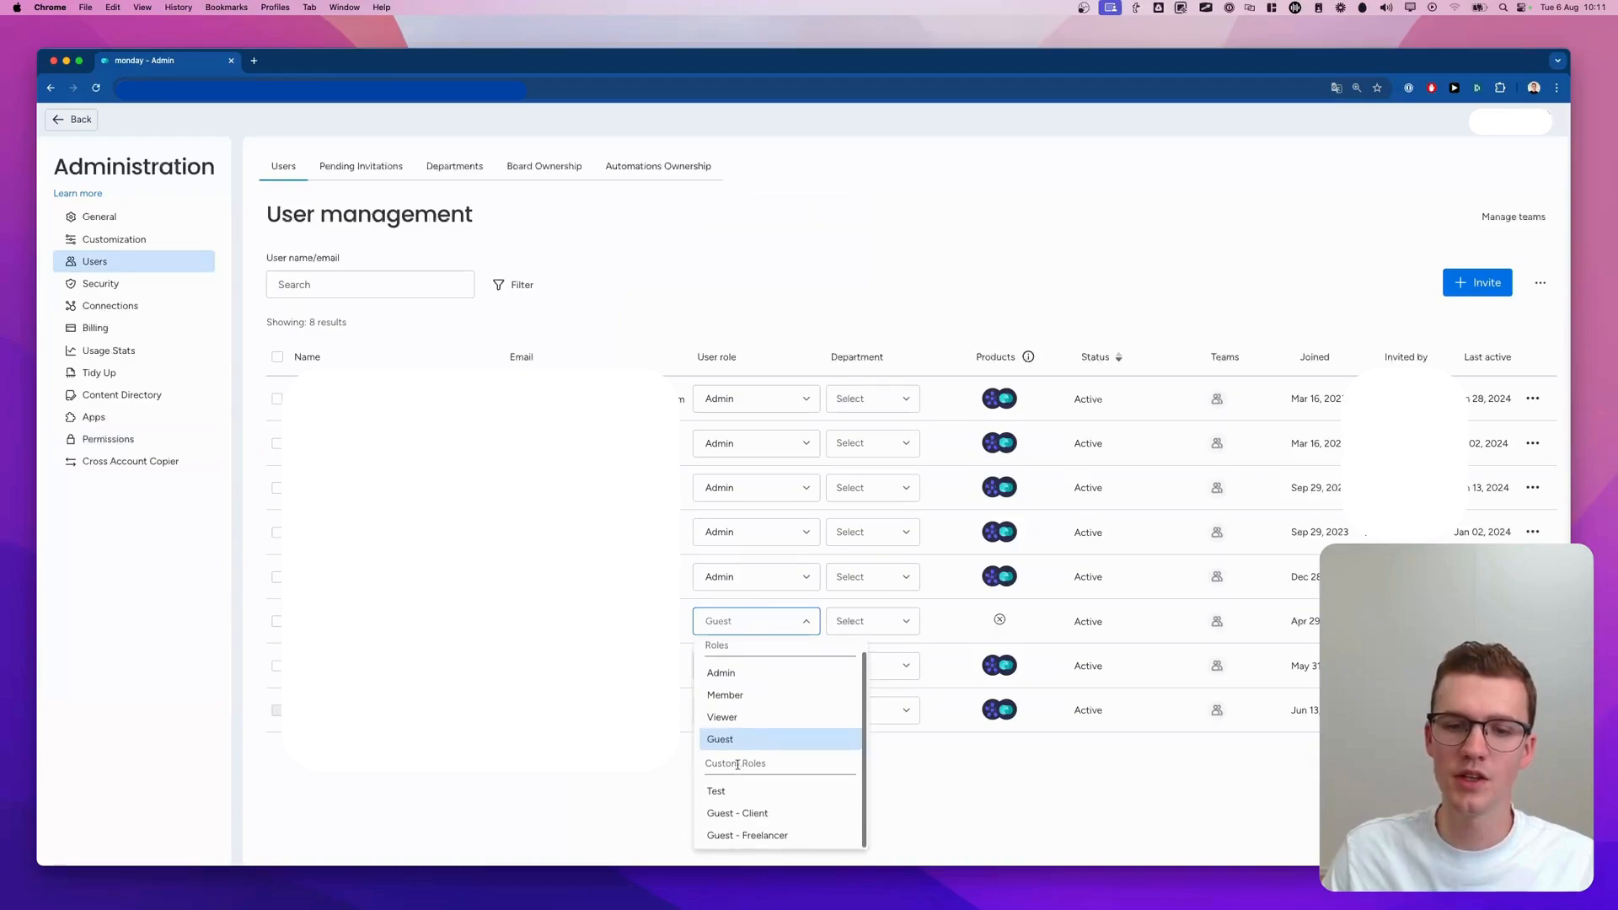